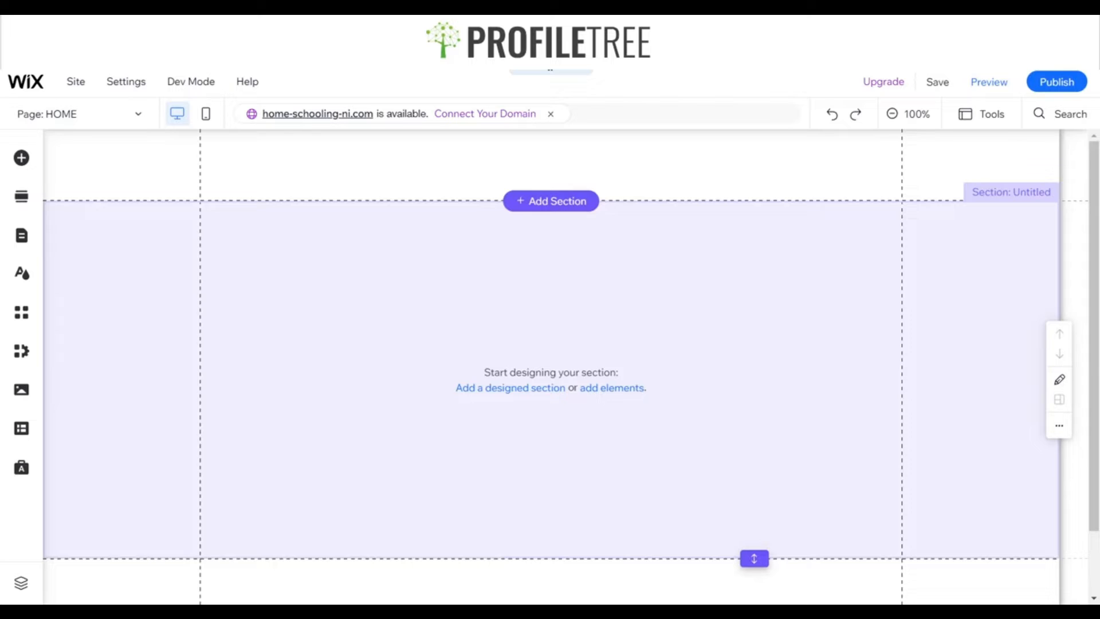
Search the App Market for 'Pricing and Plans' and open the Wix Pricing Plans app page.
{"action": "left_click", "coordinate": [276, 314]}
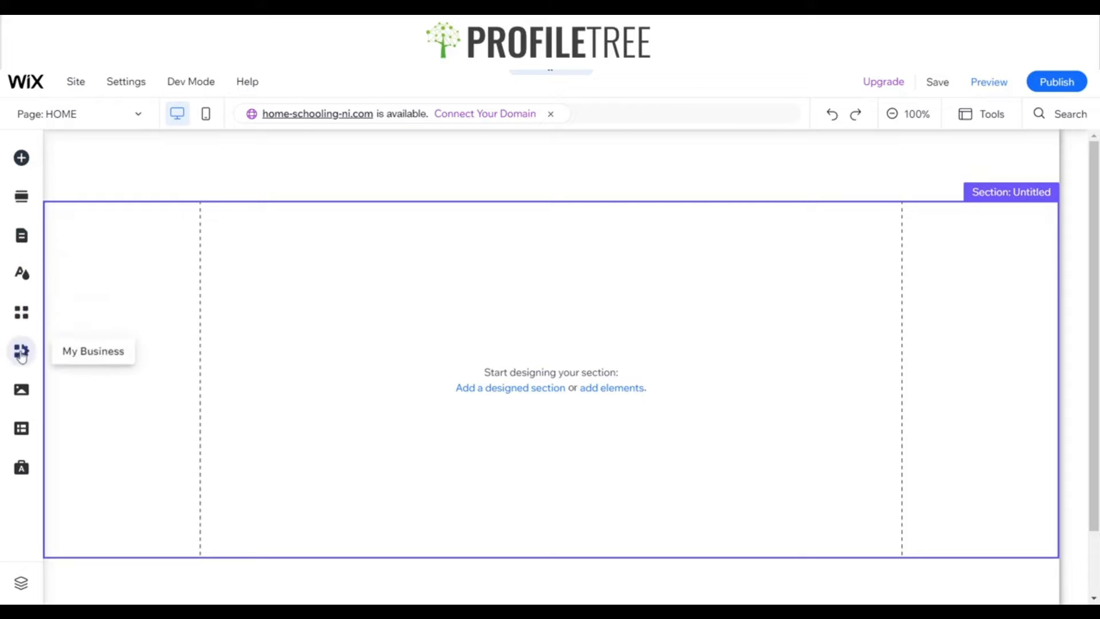
{"action": "left_click", "coordinate": [21, 313]}
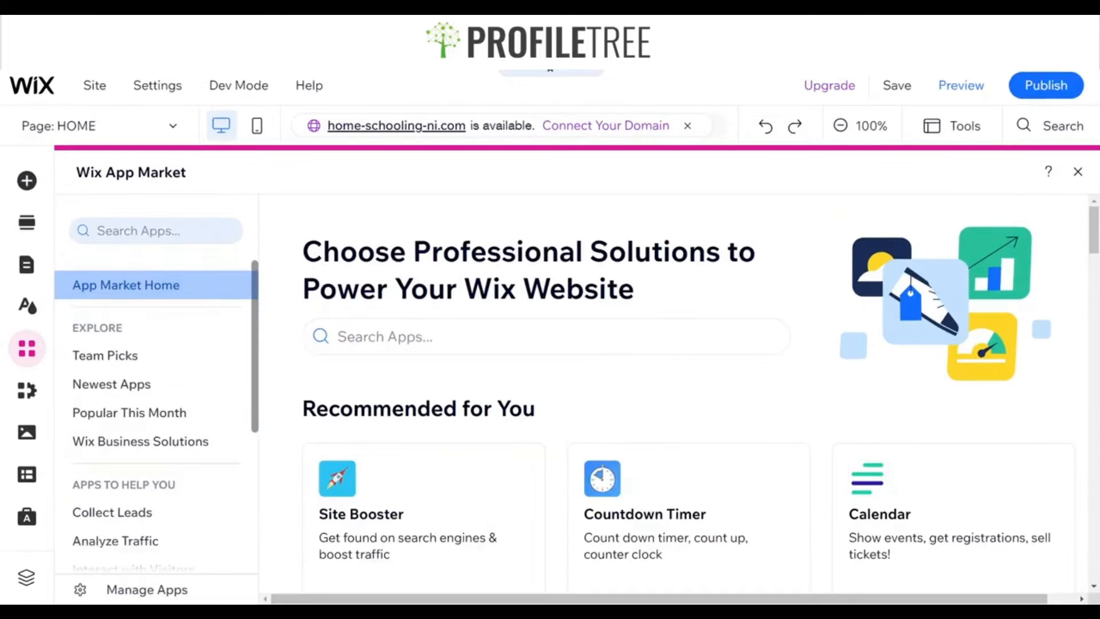
{"action": "left_click", "coordinate": [187, 222]}
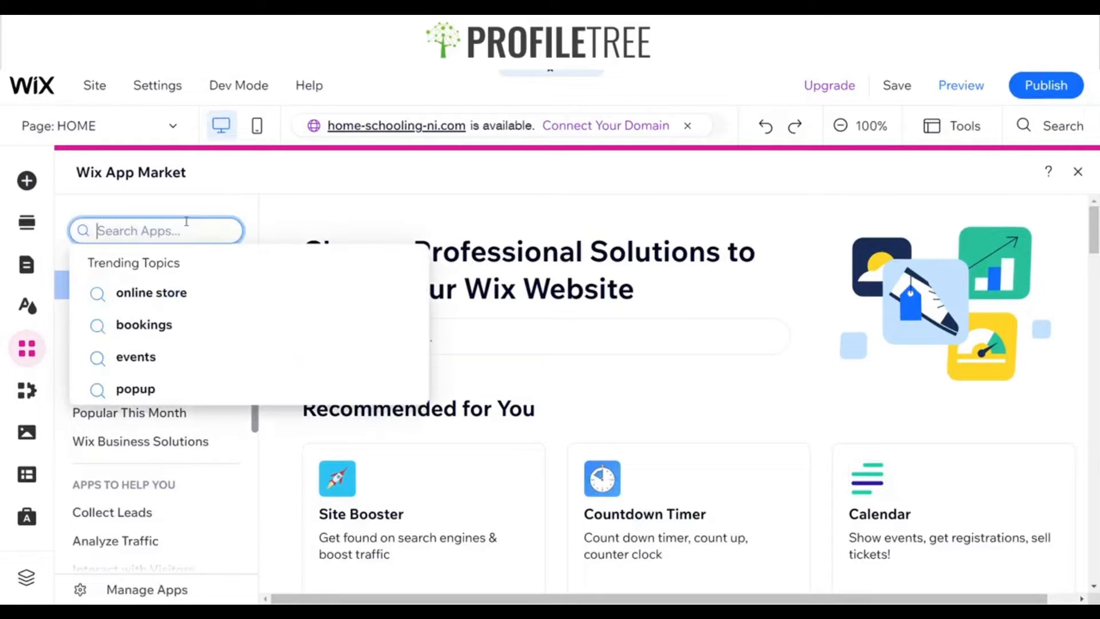
{"action": "type", "text": "Pric"}
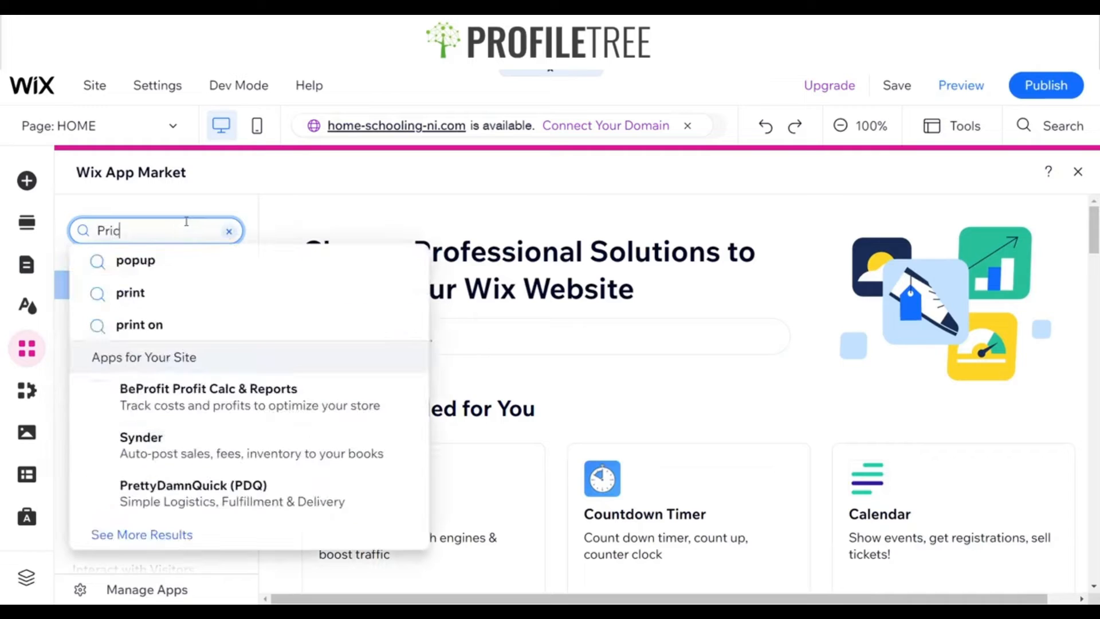
{"action": "type", "text": "ing and "}
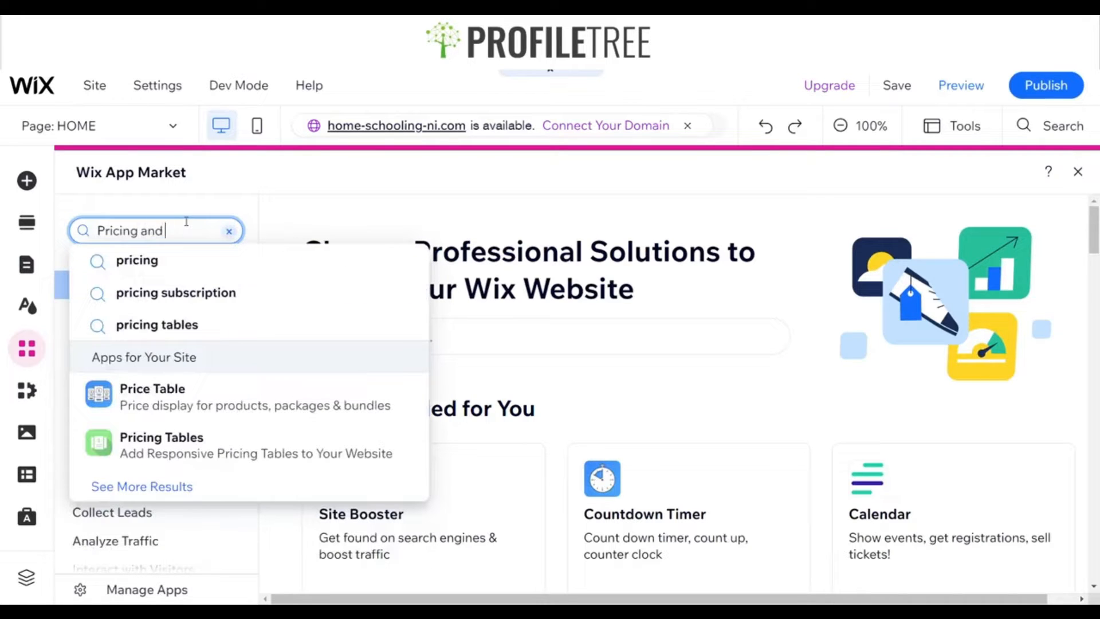
{"action": "type", "text": "Plans"}
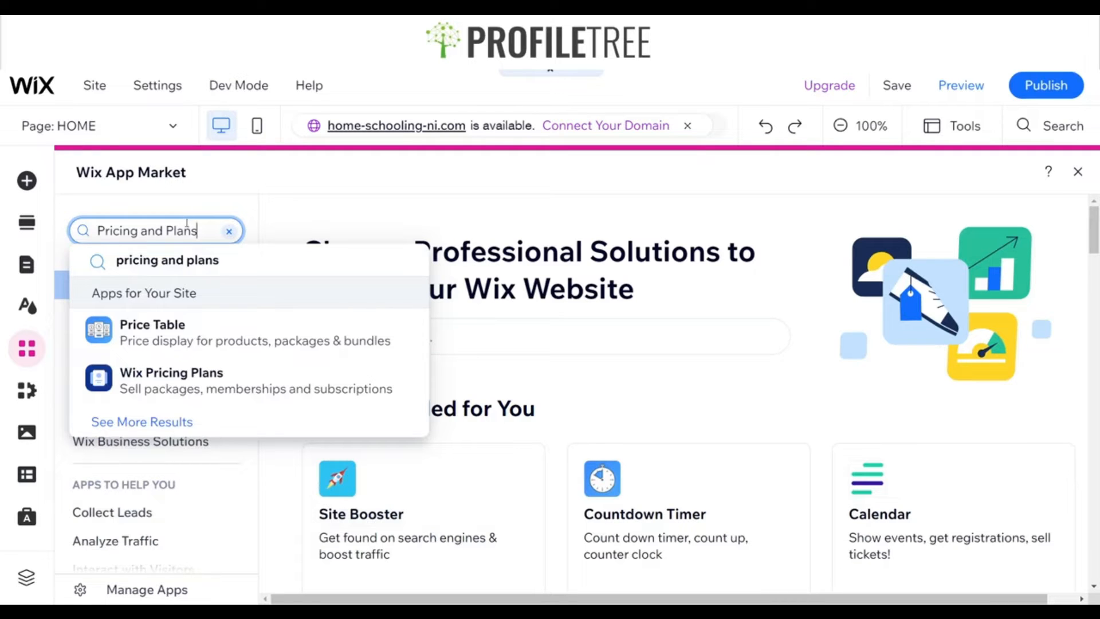
{"action": "left_click", "coordinate": [160, 381]}
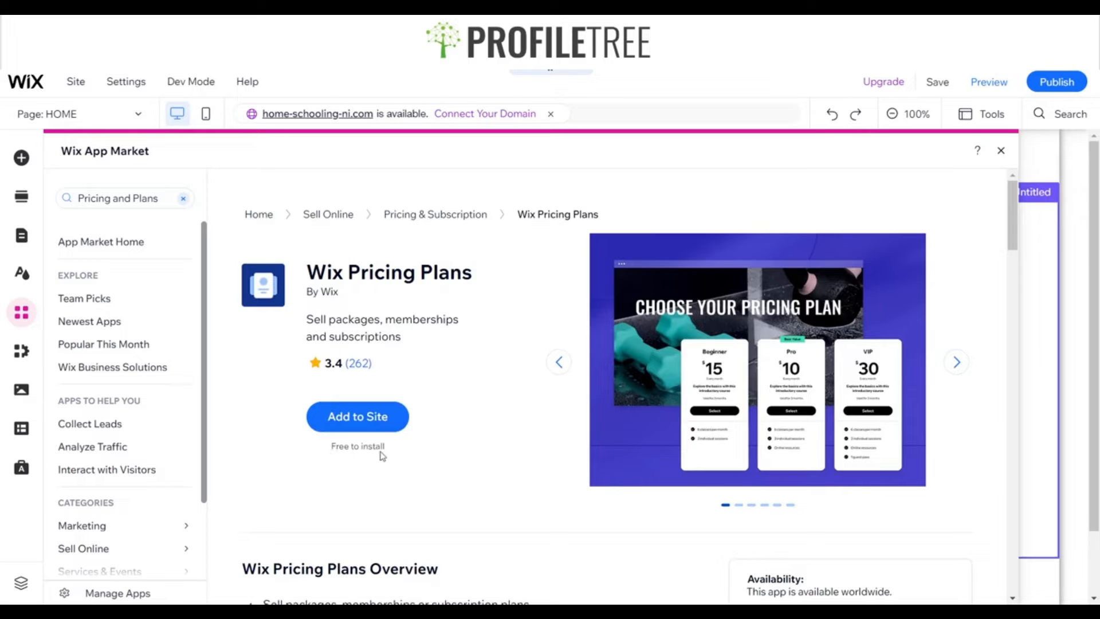
Browse the Wix Pricing Plans preview slides, including coupons, through to the last slide.
{"action": "left_click", "coordinate": [956, 363]}
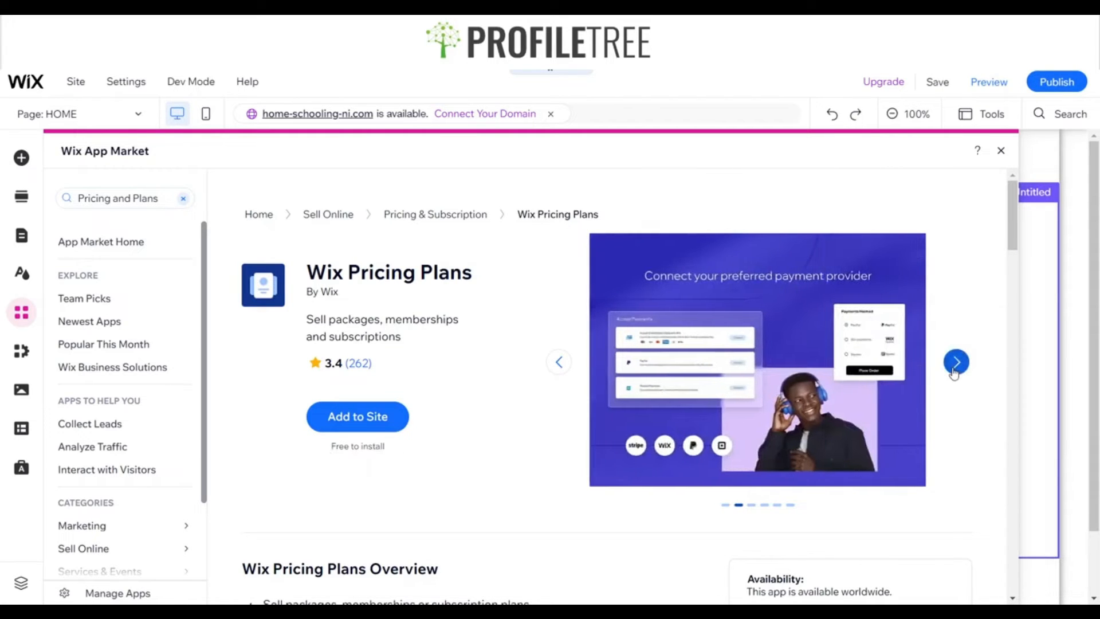
{"action": "left_click", "coordinate": [956, 364]}
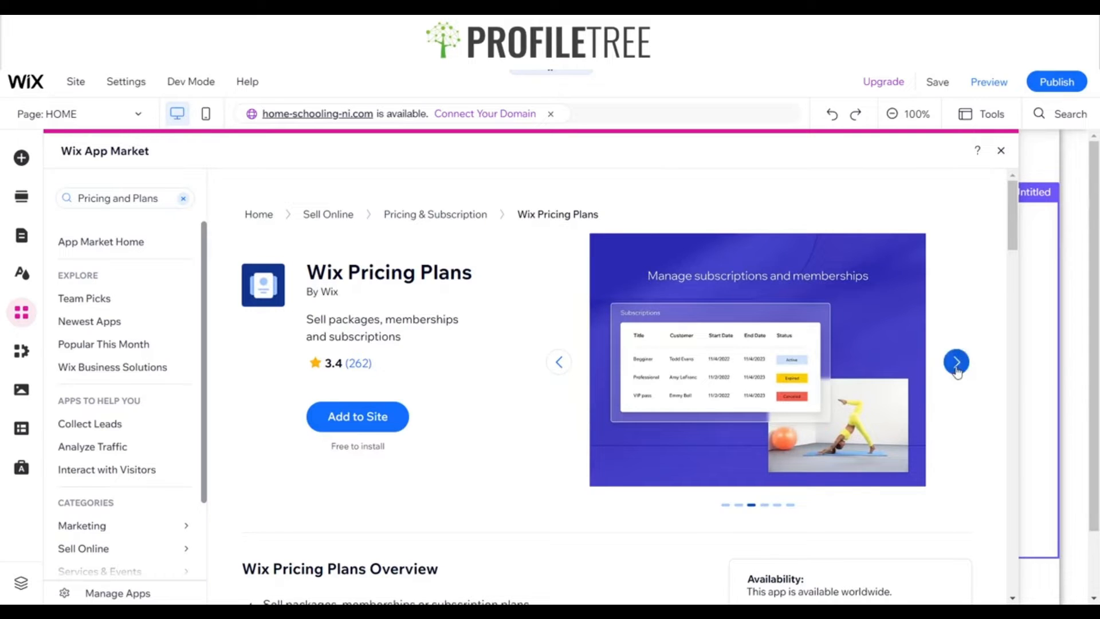
{"action": "left_click", "coordinate": [956, 363]}
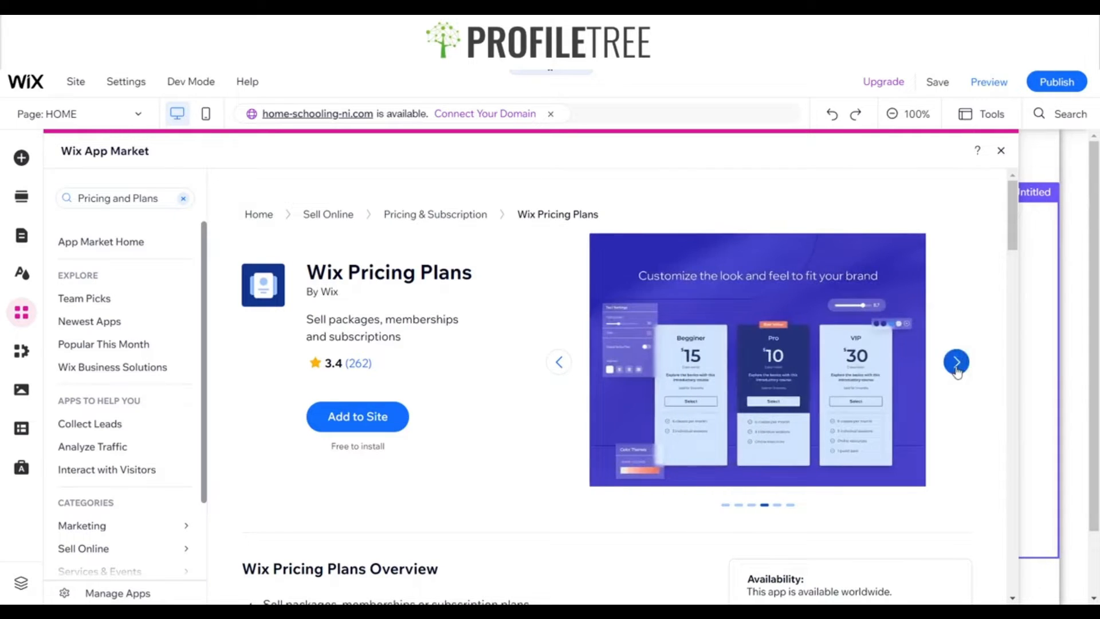
{"action": "left_click", "coordinate": [956, 367]}
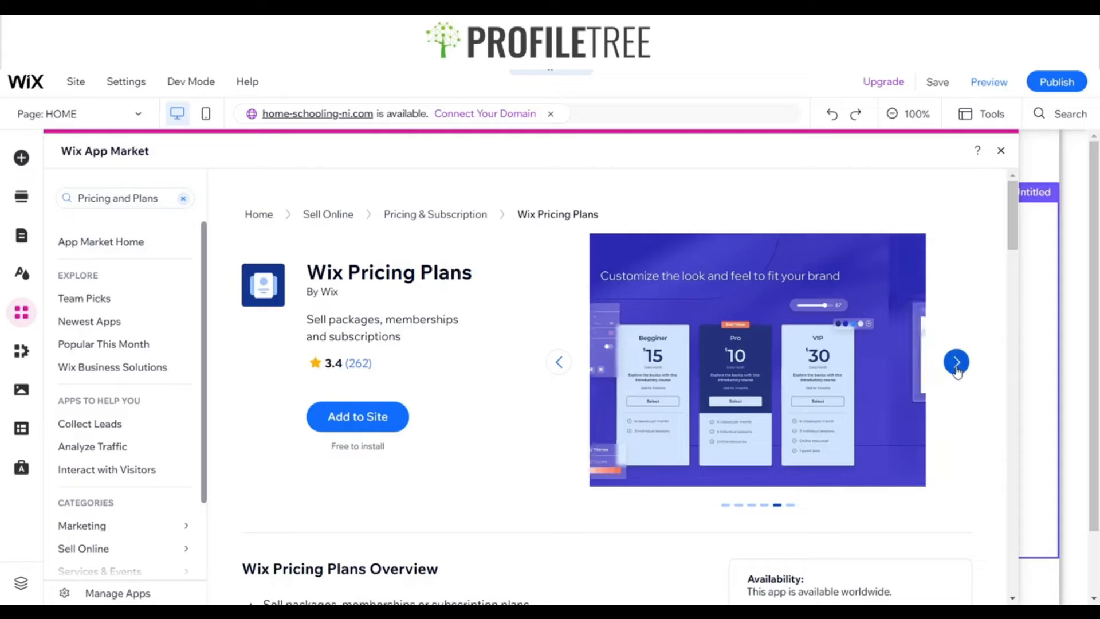
{"action": "left_click", "coordinate": [559, 361]}
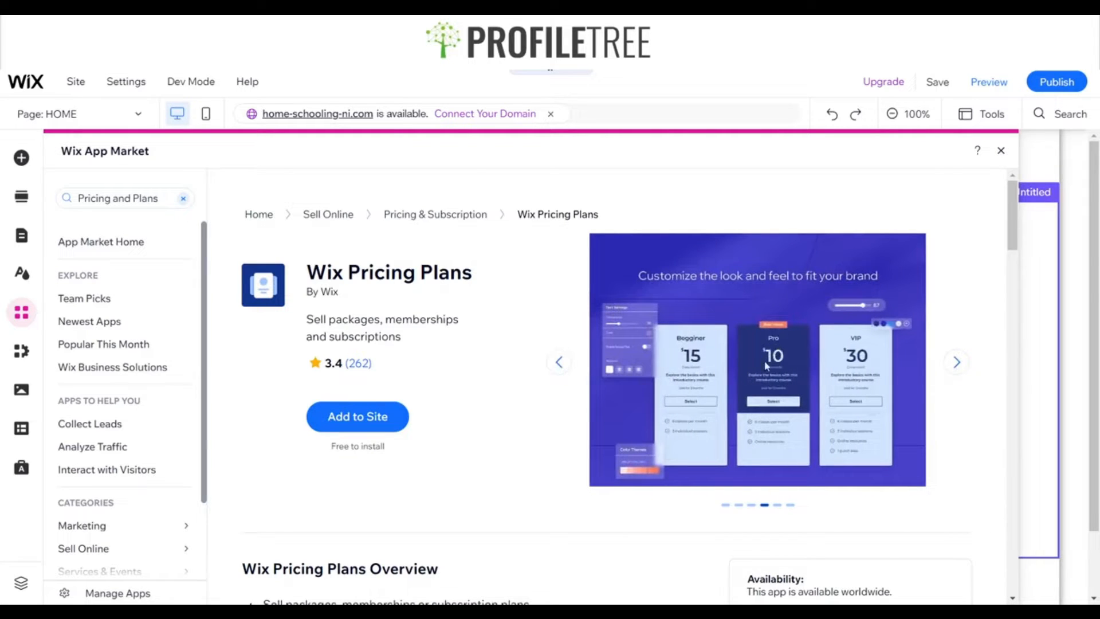
{"action": "left_click", "coordinate": [953, 363]}
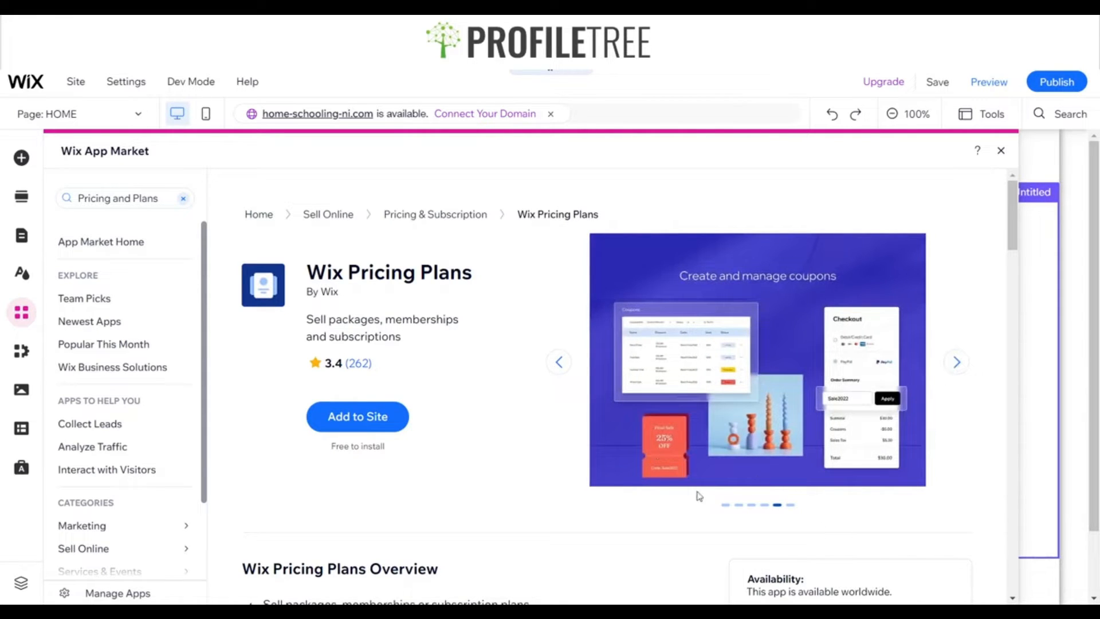
{"action": "left_click", "coordinate": [953, 362]}
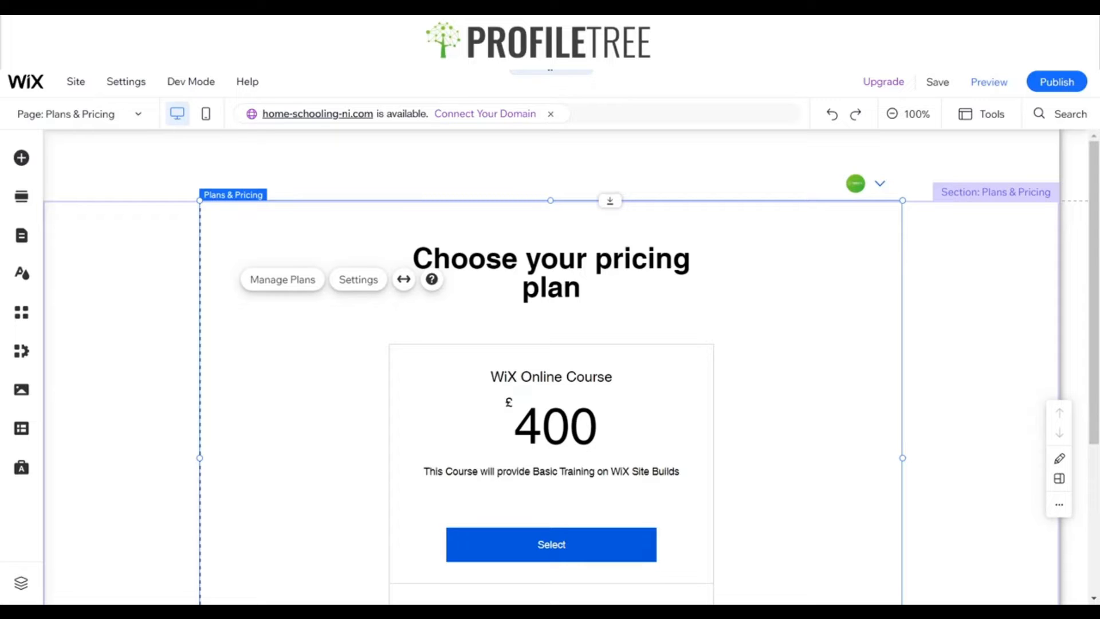
{"action": "left_click", "coordinate": [861, 185]}
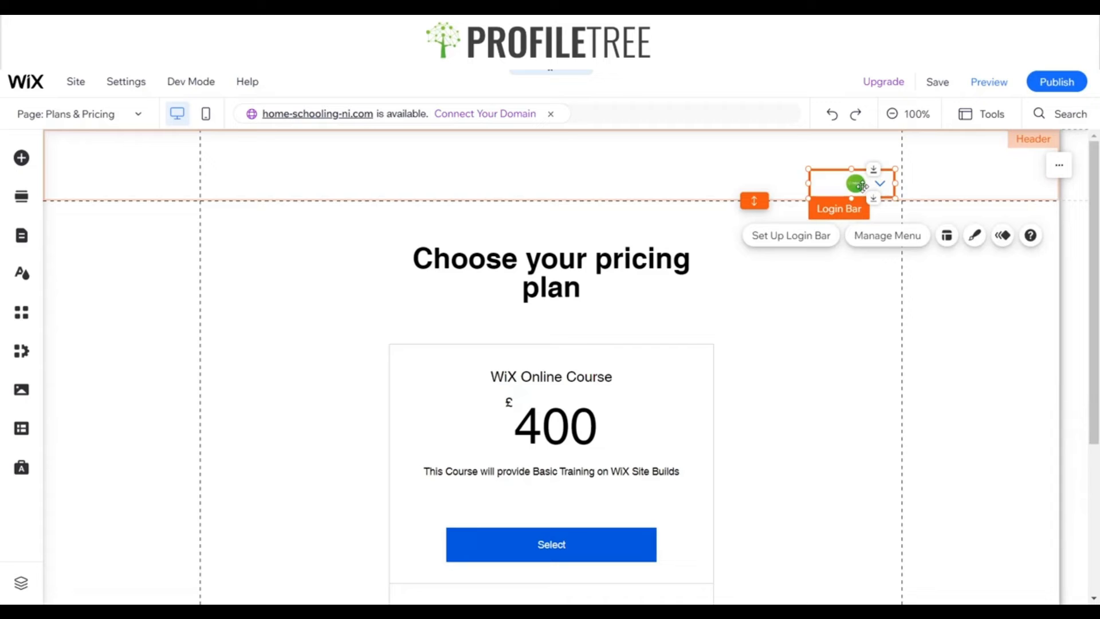
{"action": "left_click", "coordinate": [22, 235]}
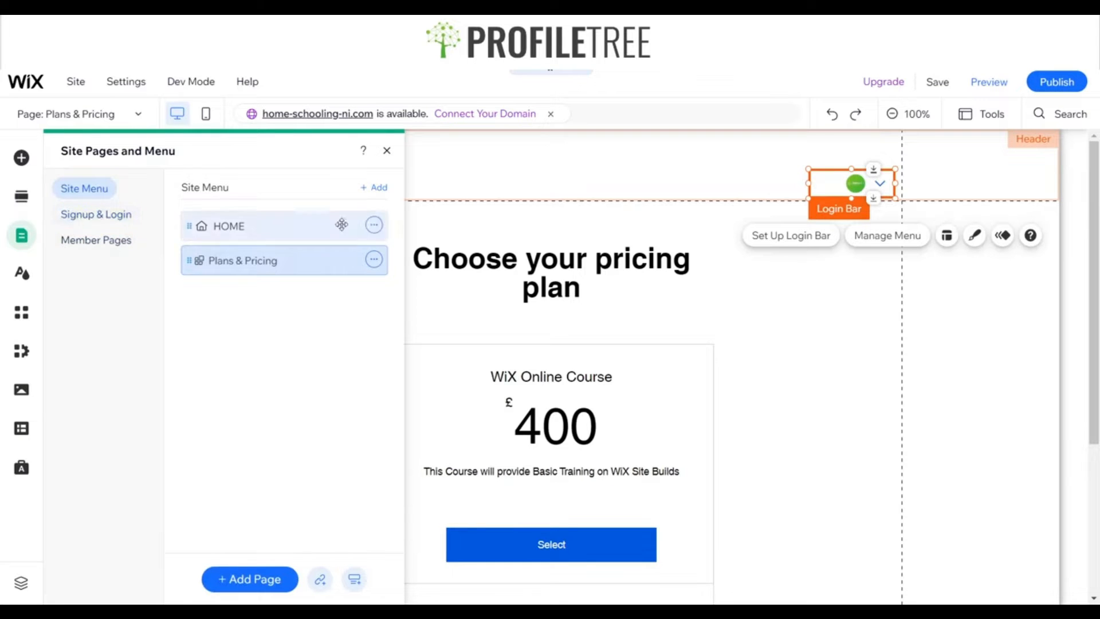
{"action": "left_click", "coordinate": [387, 151]}
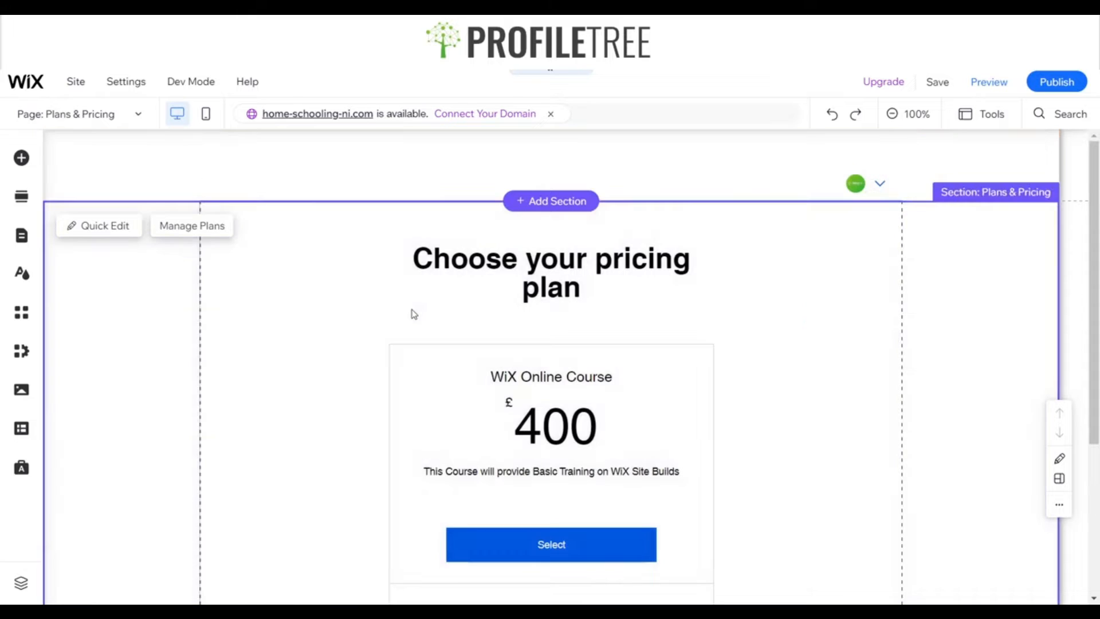
{"action": "left_click", "coordinate": [455, 328]}
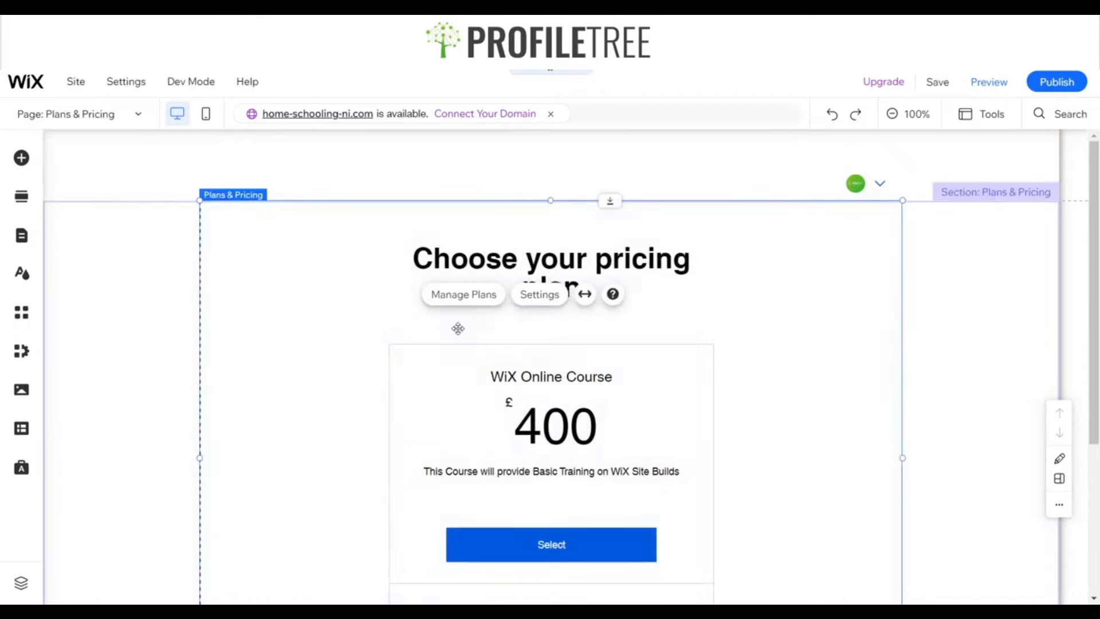
{"action": "scroll", "coordinate": [460, 330], "scroll_direction": "down", "scroll_amount": 3}
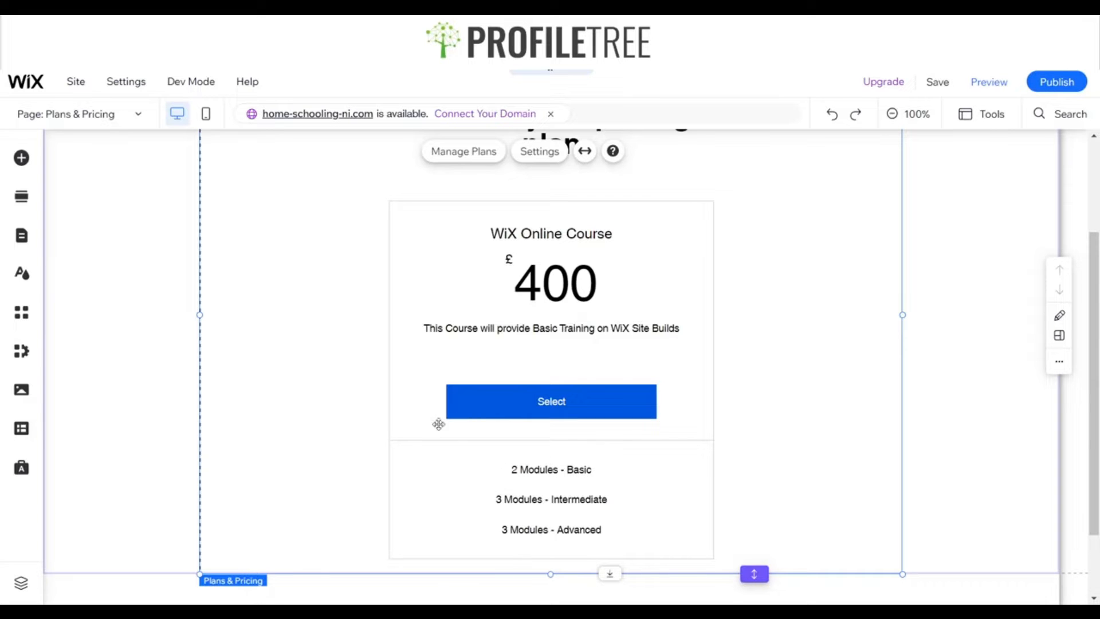
{"action": "scroll", "coordinate": [326, 476], "scroll_direction": "up", "scroll_amount": 2}
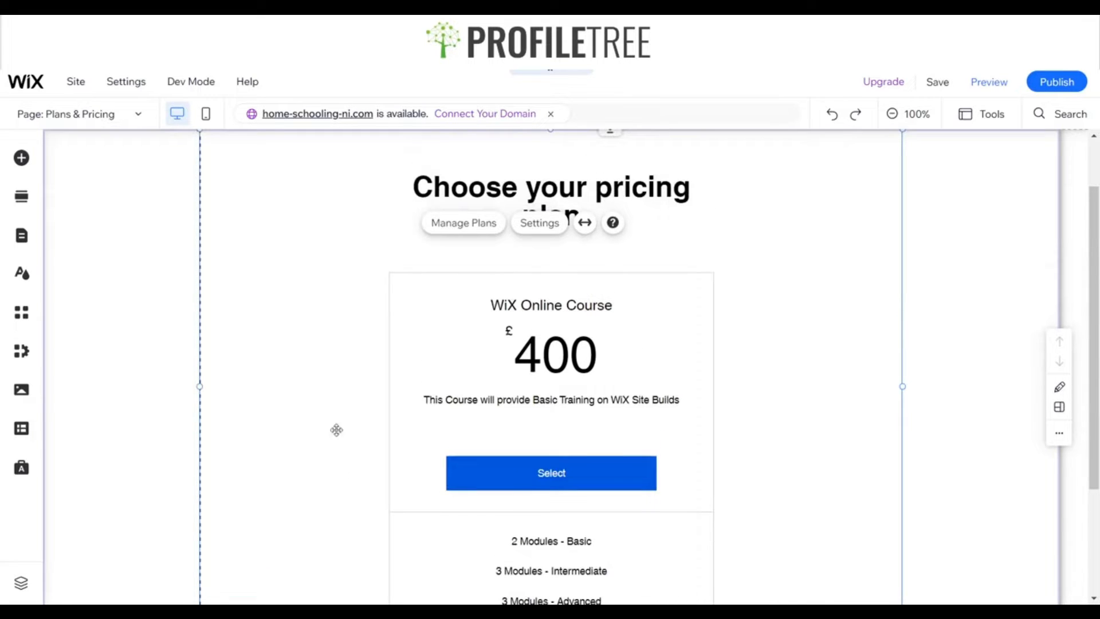
Open Manage Plans to see the £400.00 WiX Online Course plan in the Pricing Plans dashboard.
{"action": "left_click", "coordinate": [464, 224]}
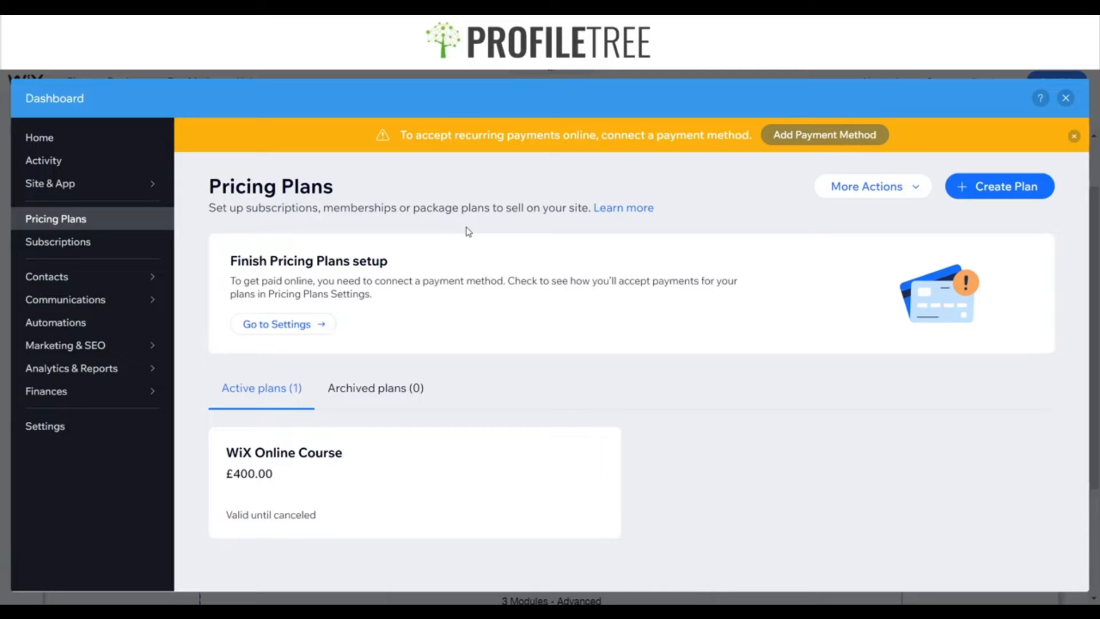
{"action": "mouse_move", "coordinate": [269, 475]}
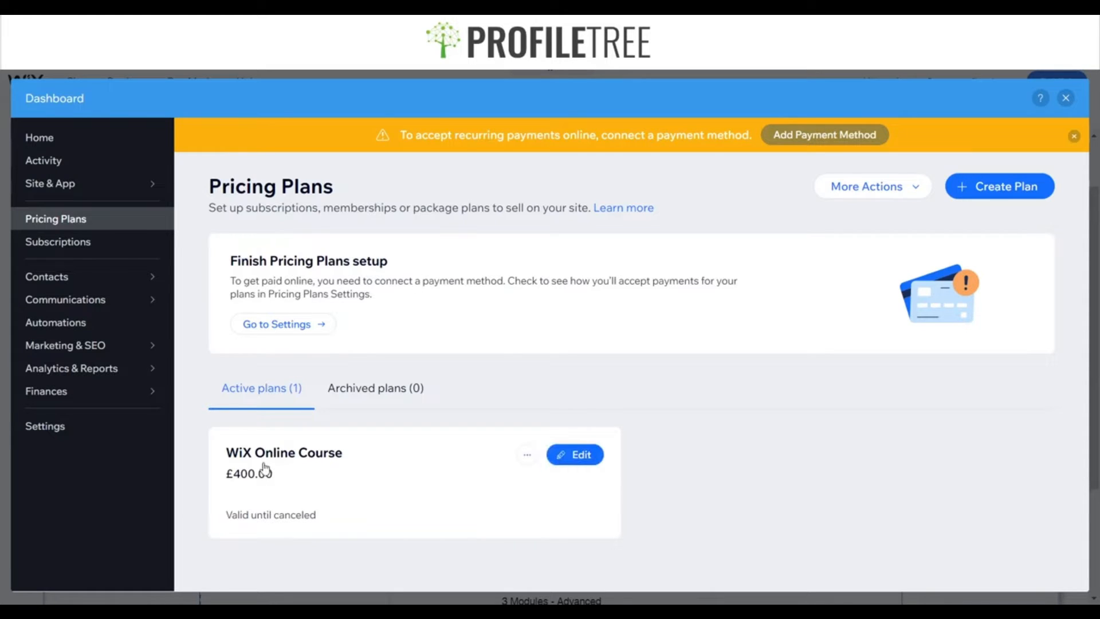
Start a new pricing plan named 'WiX Site Building'.
{"action": "left_click", "coordinate": [979, 190]}
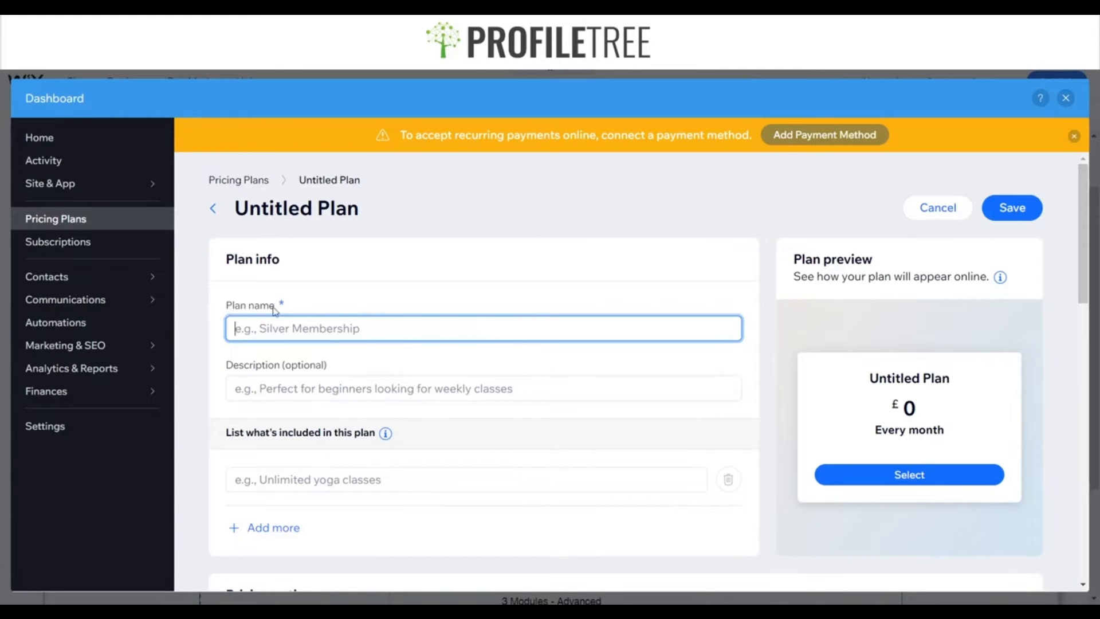
{"action": "type", "text": "WiX C"}
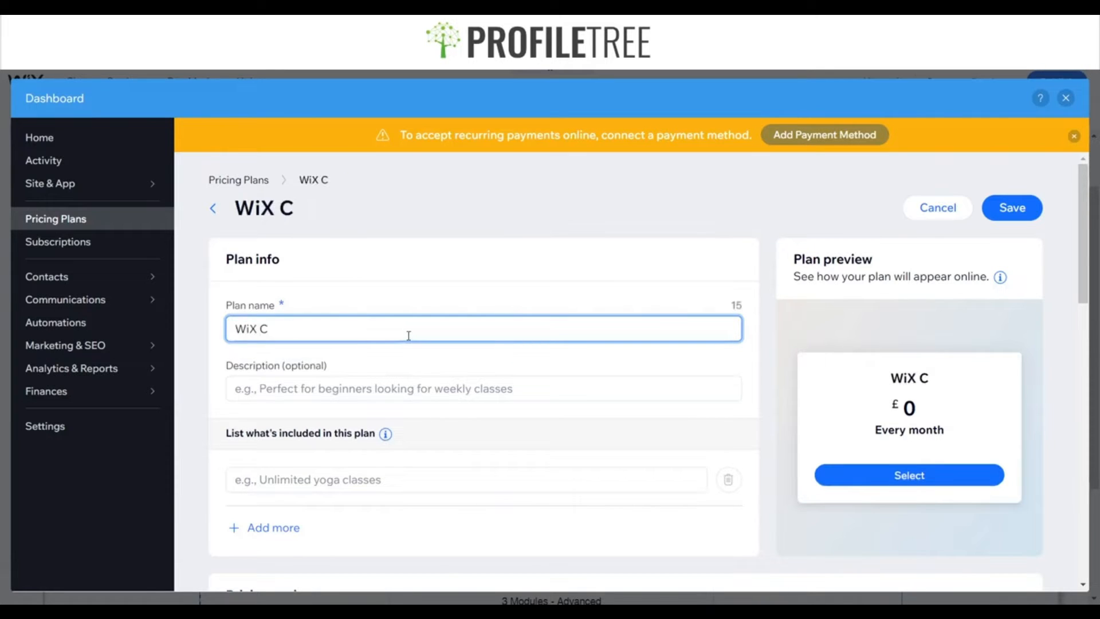
{"action": "key", "text": "BackSpace"}
{"action": "type", "text": "Si"}
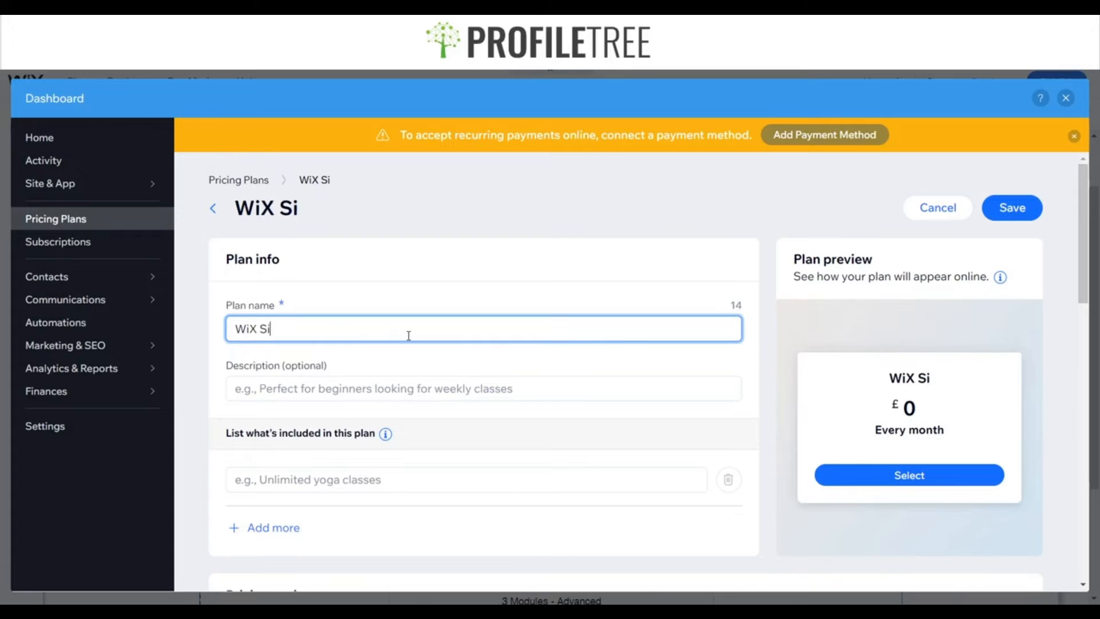
{"action": "type", "text": "te Building"}
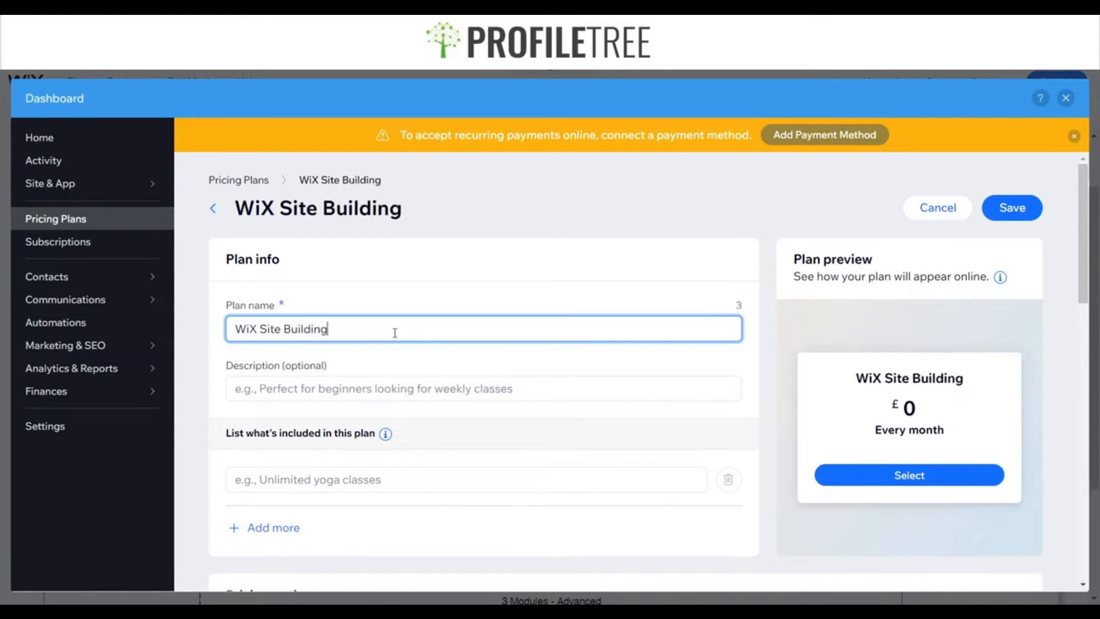
Describe the plan as 'Hire a Professional Web Designer to Build a Site'.
{"action": "left_click", "coordinate": [364, 398]}
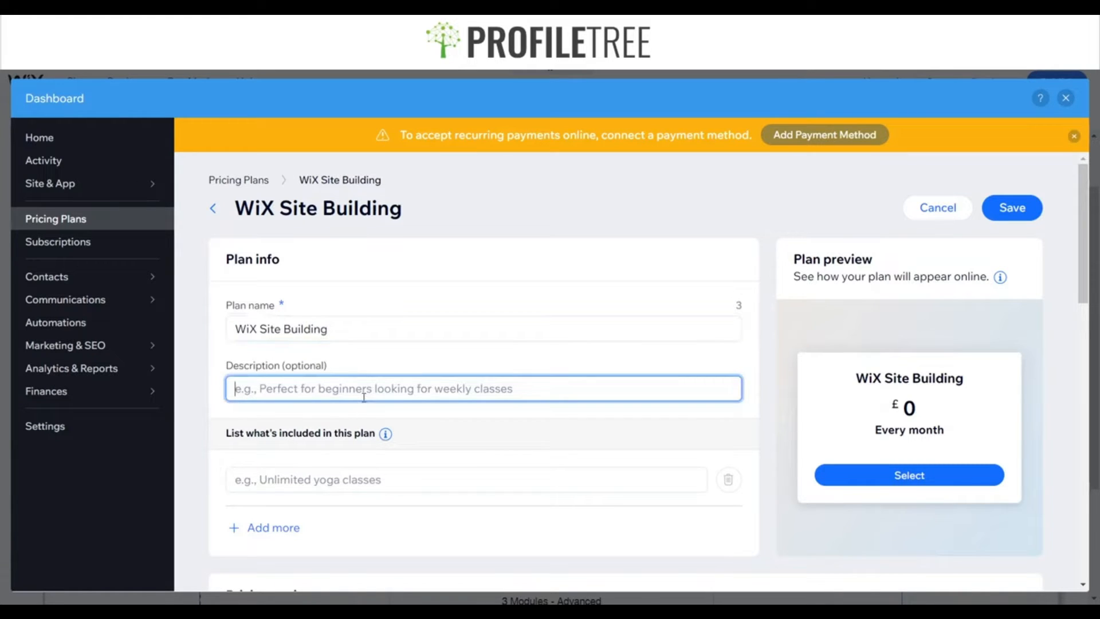
{"action": "type", "text": "Hiring"}
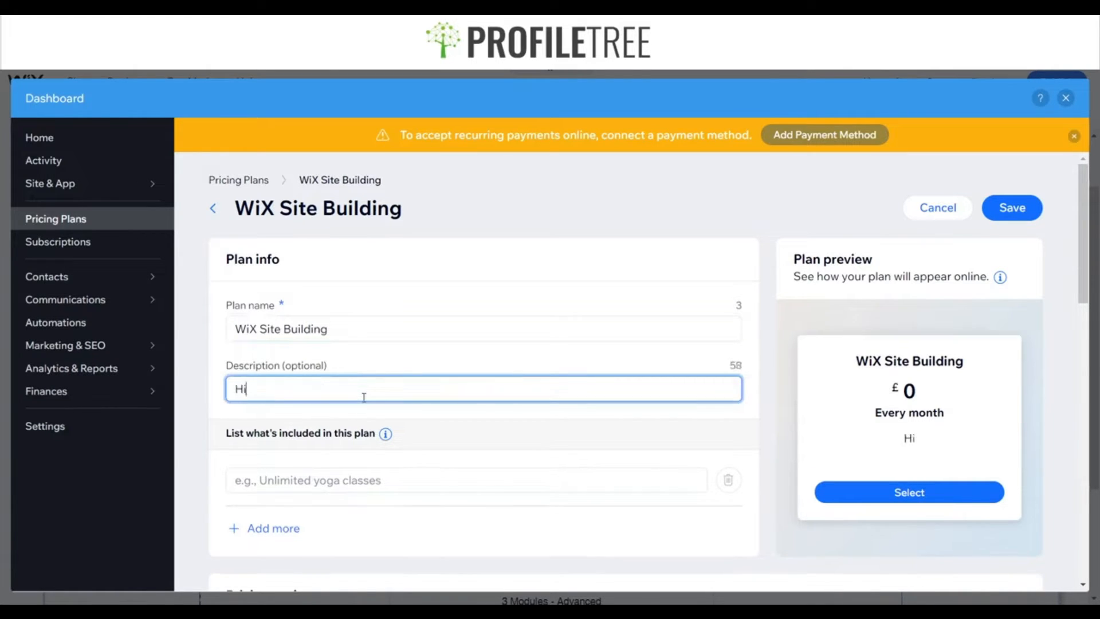
{"action": "key", "text": "BackSpace"}
{"action": "key", "text": "BackSpace"}
{"action": "key", "text": "BackSpace"}
{"action": "type", "text": "e a Profe"}
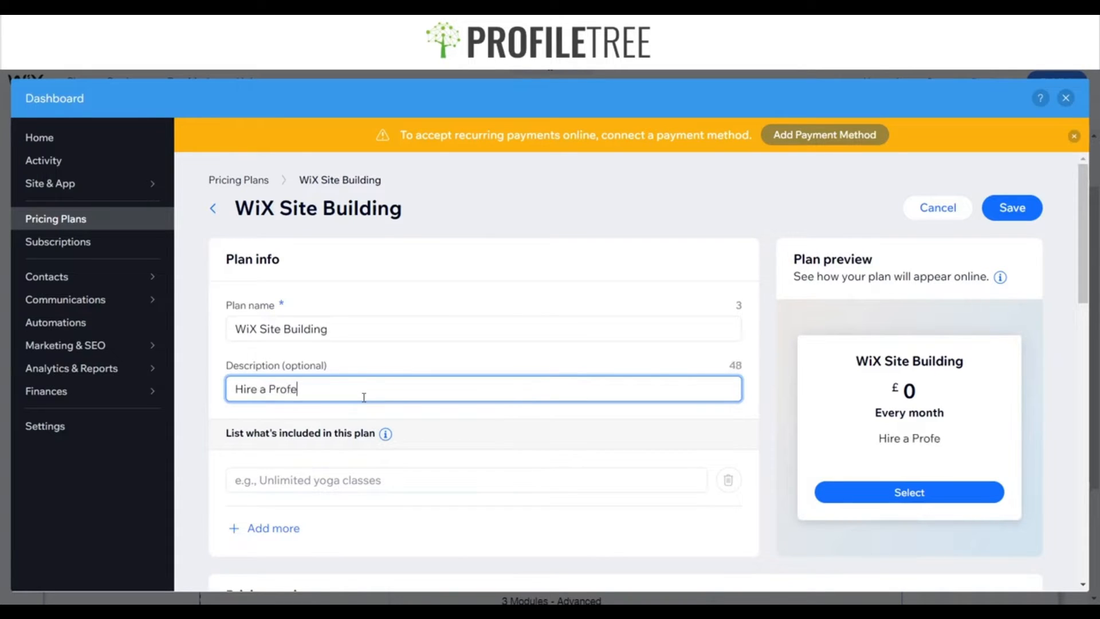
{"action": "type", "text": "ssional Web"}
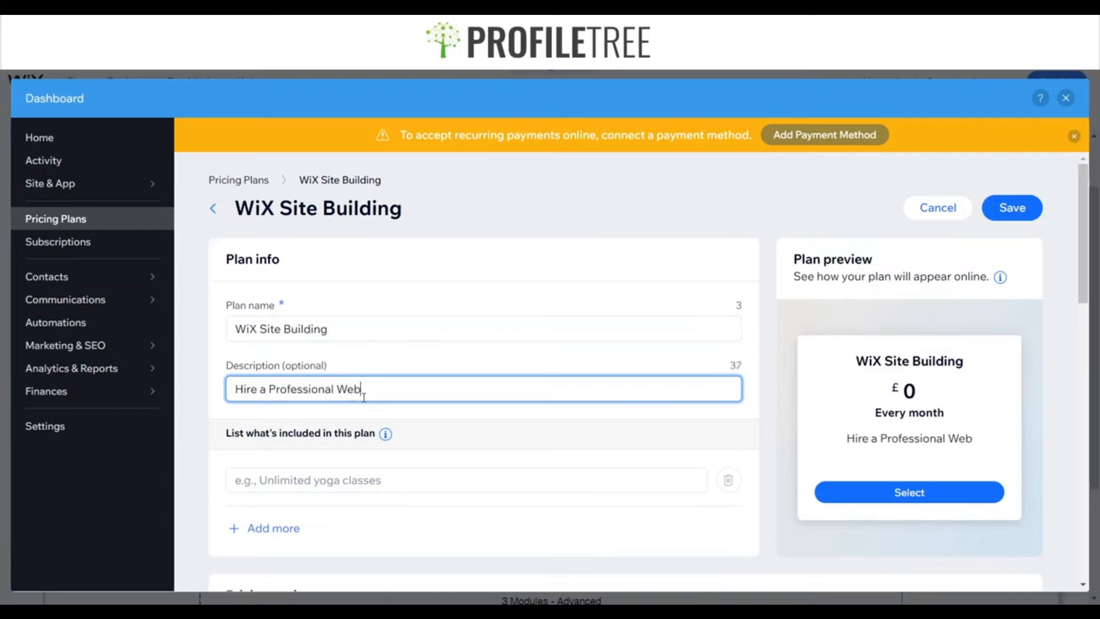
{"action": "type", "text": " Designe"}
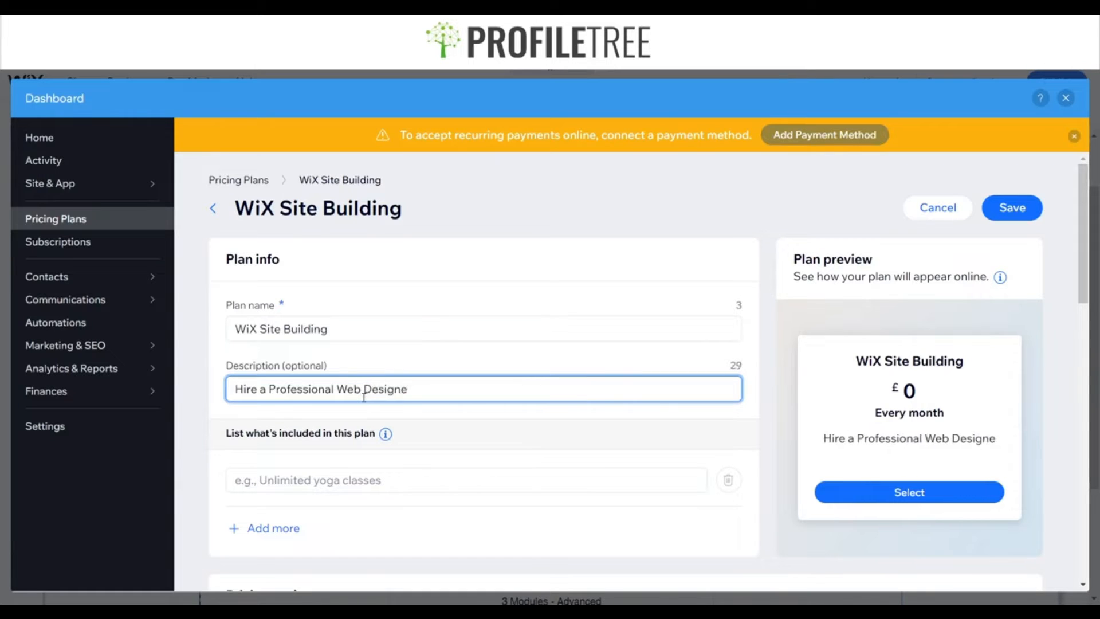
{"action": "type", "text": "r to Build"}
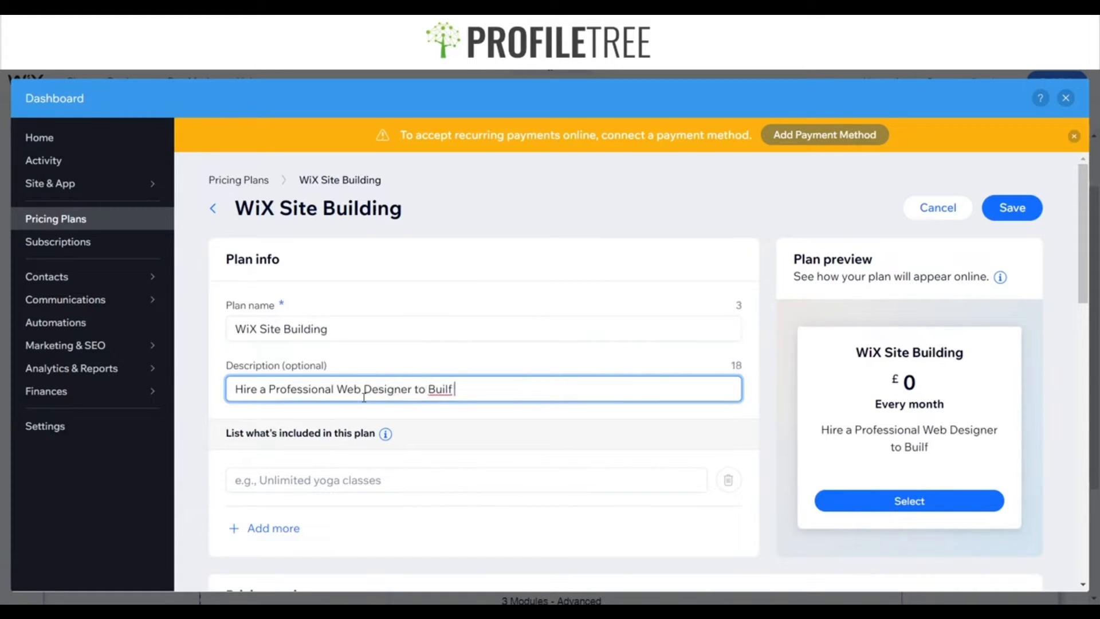
{"action": "type", "text": " a Site"}
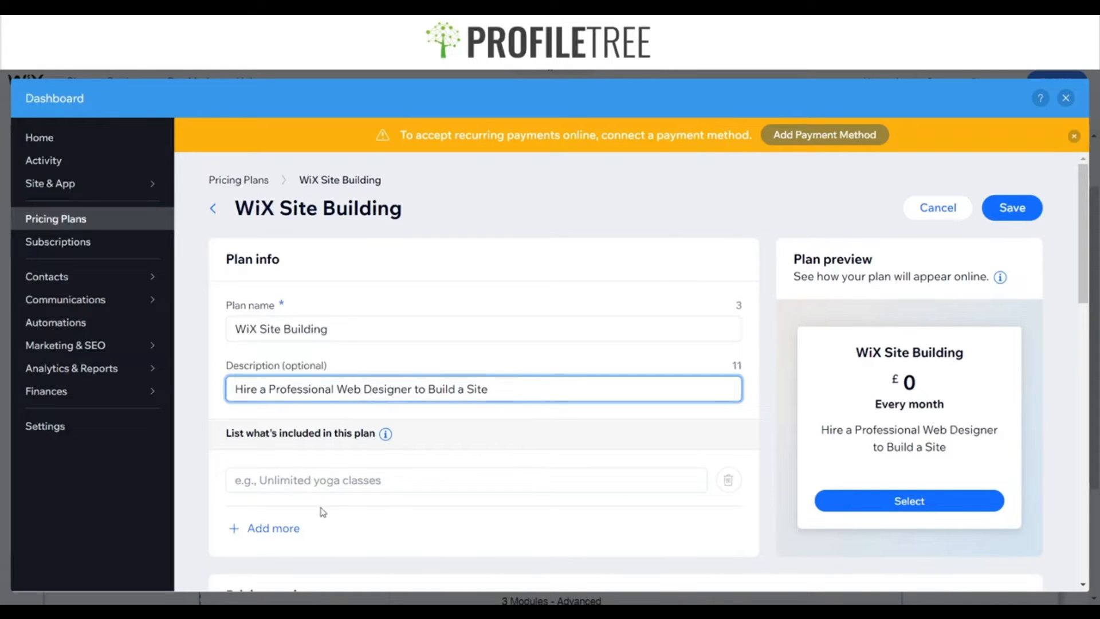
Stay in the plan editor and change the description's ending to 'Guide you!'.
{"action": "left_click", "coordinate": [318, 483]}
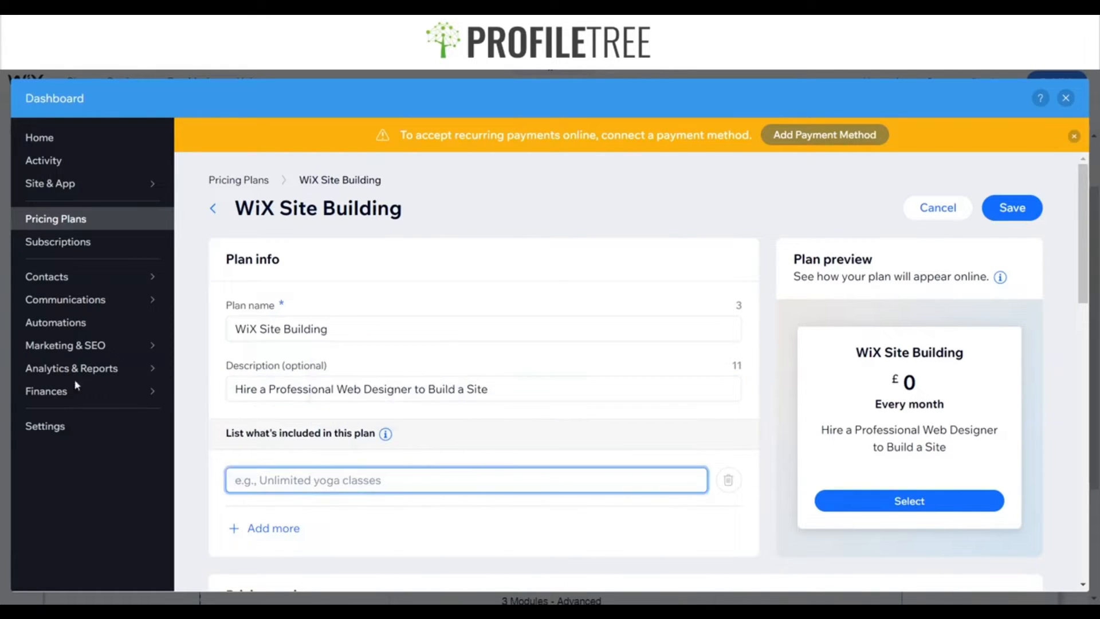
{"action": "triple_click", "coordinate": [453, 377]}
{"action": "mouse_move", "coordinate": [153, 388]}
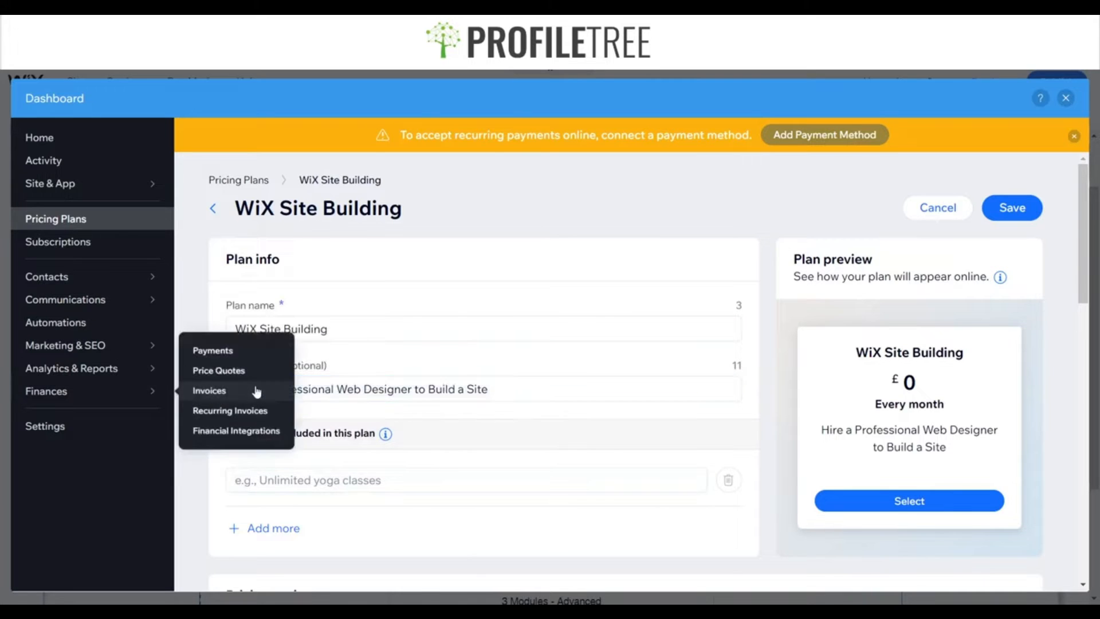
{"action": "left_click", "coordinate": [255, 388]}
{"action": "left_click", "coordinate": [713, 287]}
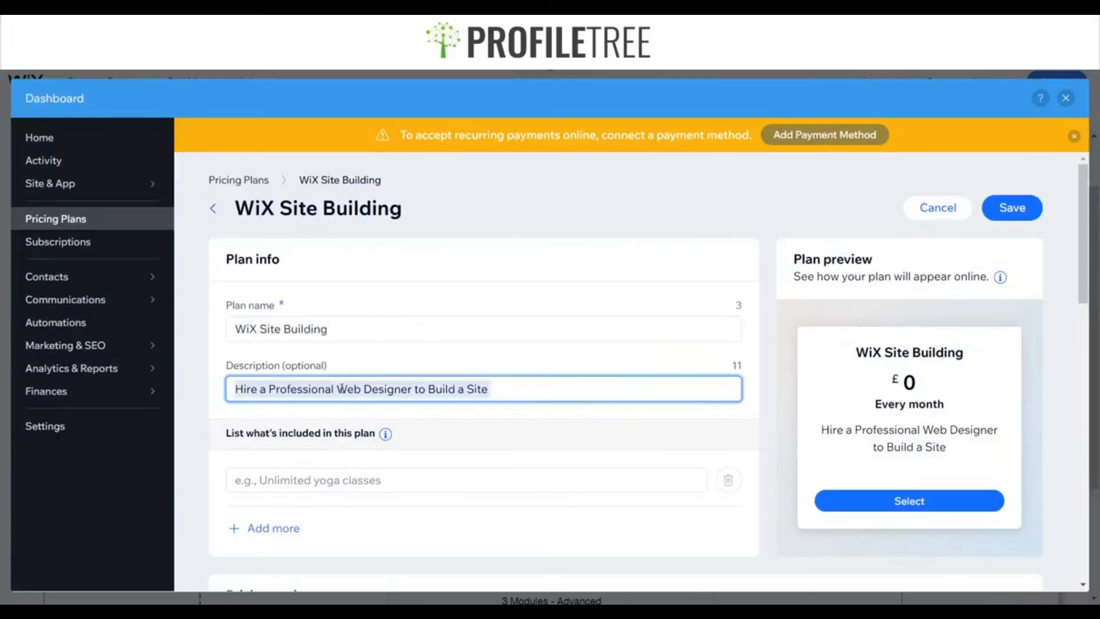
{"action": "left_click", "coordinate": [267, 399]}
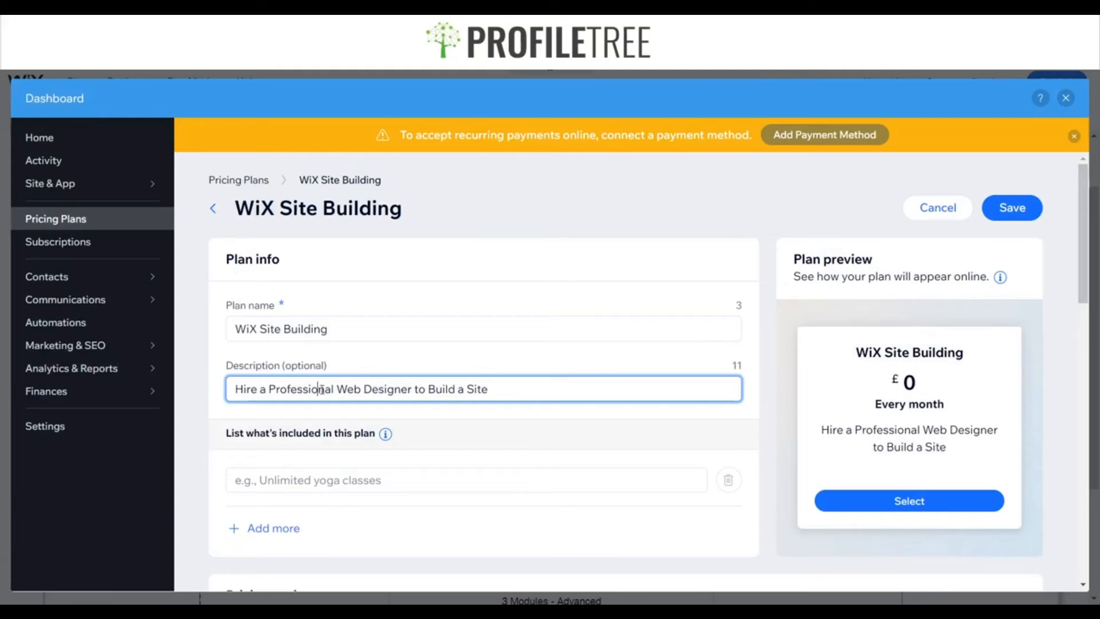
{"action": "left_click_drag", "start_coordinate": [500, 392], "coordinate": [431, 394]}
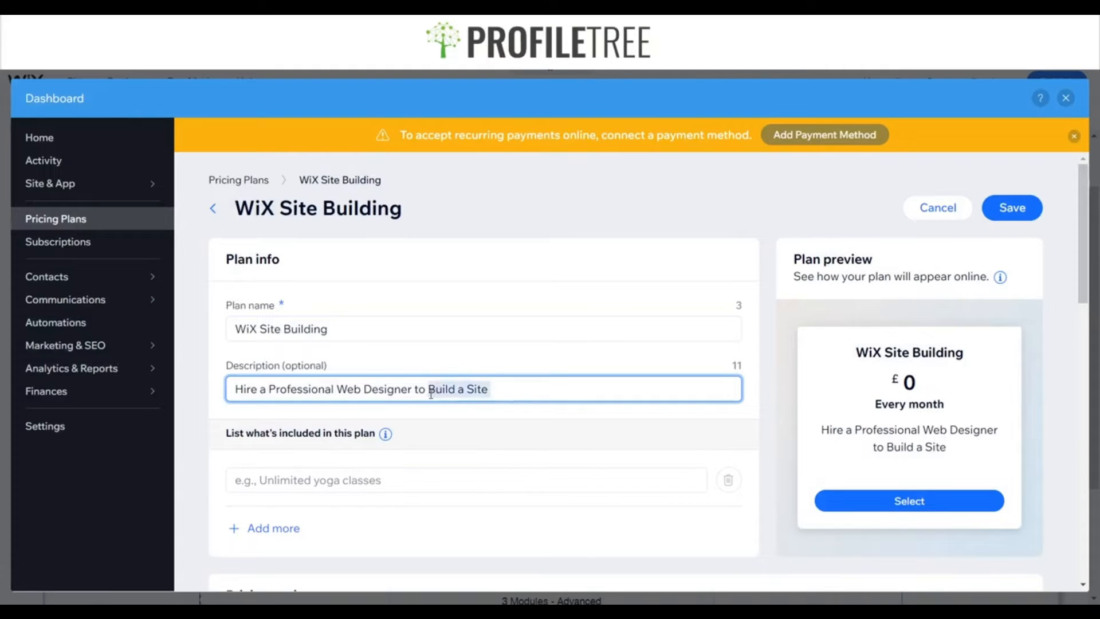
{"action": "key", "text": "BackSpace"}
{"action": "type", "text": "teach you"}
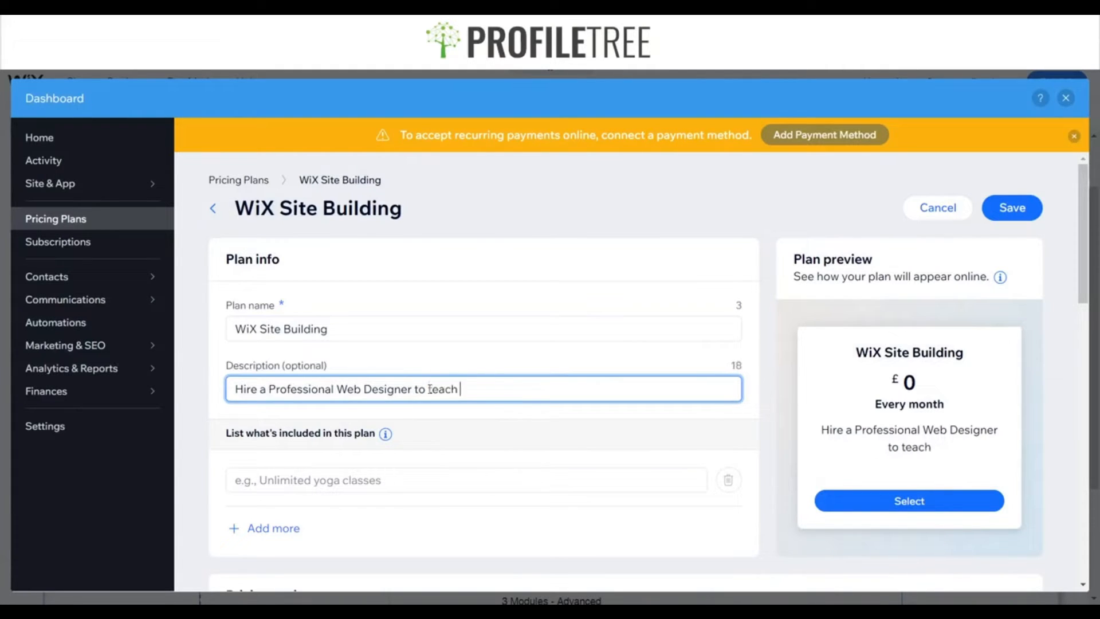
{"action": "key", "text": "BackSpace"}
{"action": "key", "text": "BackSpace"}
{"action": "key", "text": "BackSpace"}
{"action": "key", "text": "BackSpace"}
{"action": "key", "text": "BackSpace"}
{"action": "key", "text": "BackSpace"}
{"action": "key", "text": "BackSpace"}
{"action": "key", "text": "BackSpace"}
{"action": "key", "text": "BackSpace"}
{"action": "type", "text": "Guide you!"}
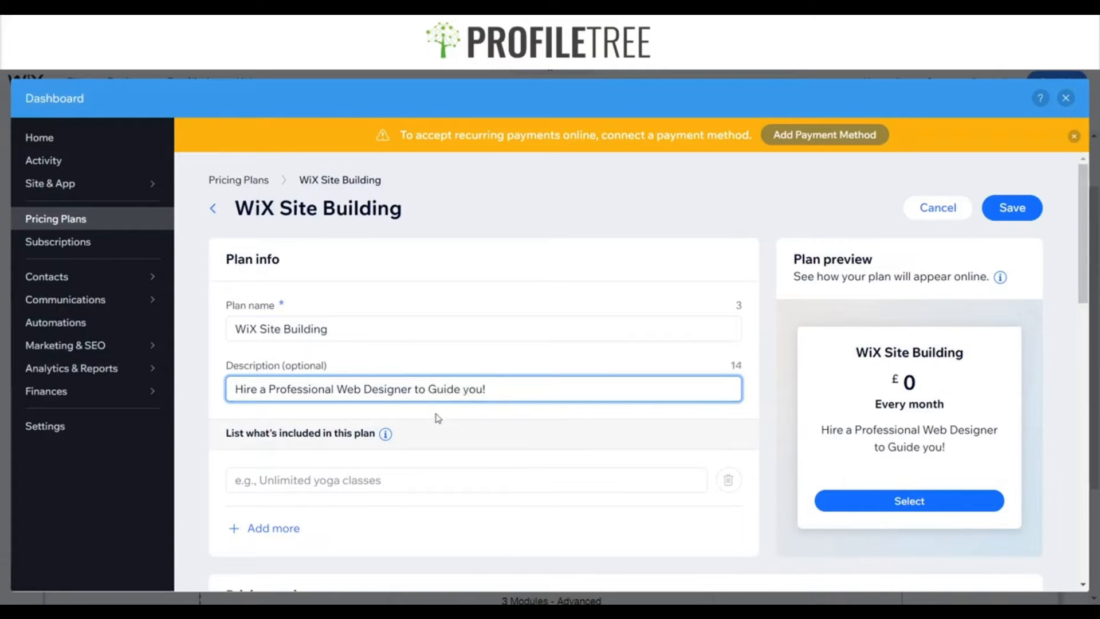
{"action": "left_click", "coordinate": [370, 481]}
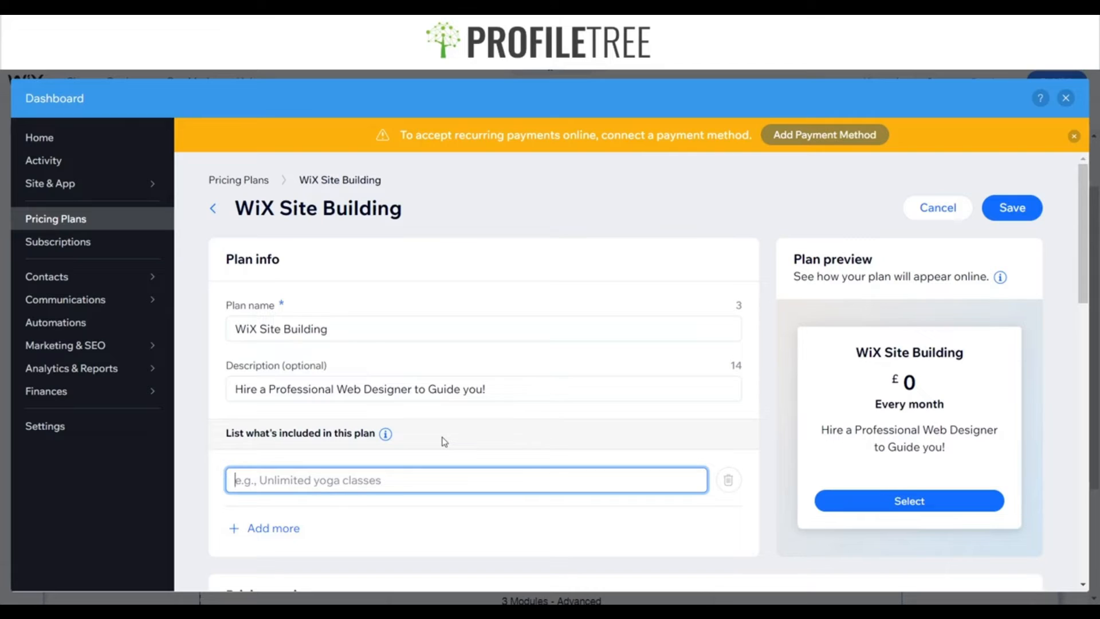
Enter 'Professional Web Designer to give you a 1:1 Training on WiX' as the included feature.
{"action": "type", "text": "Profess"}
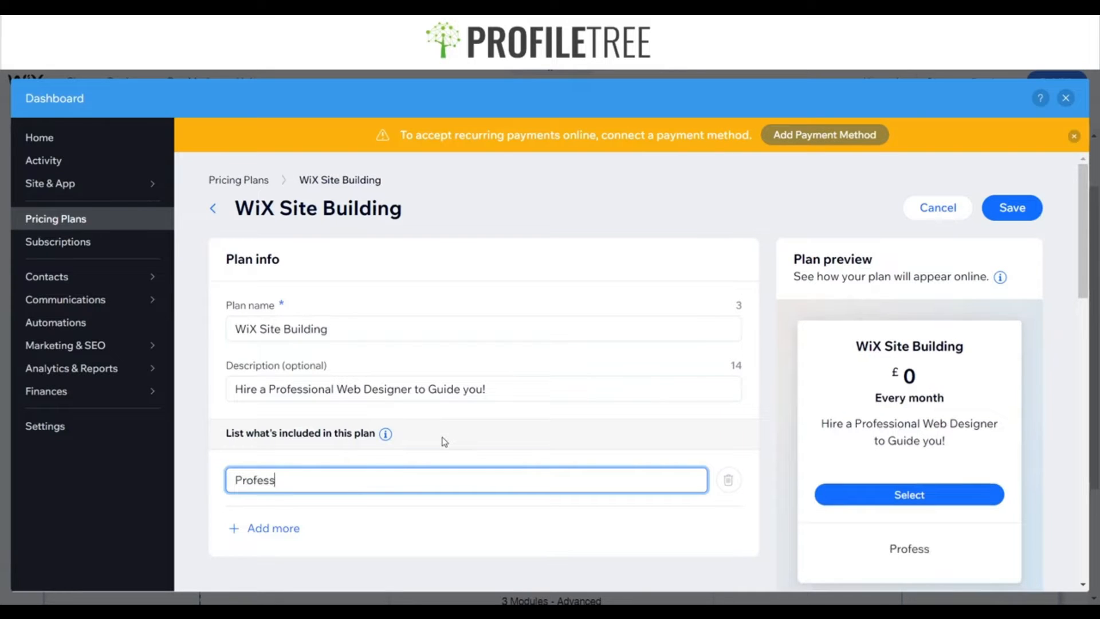
{"action": "type", "text": "ional We"}
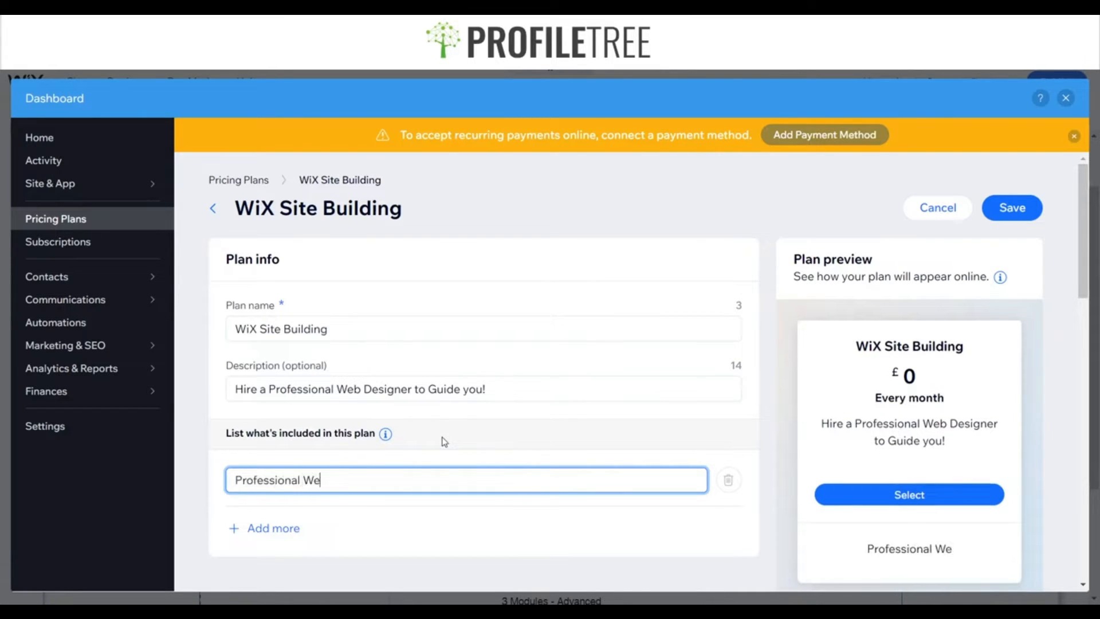
{"action": "type", "text": "b Designer "}
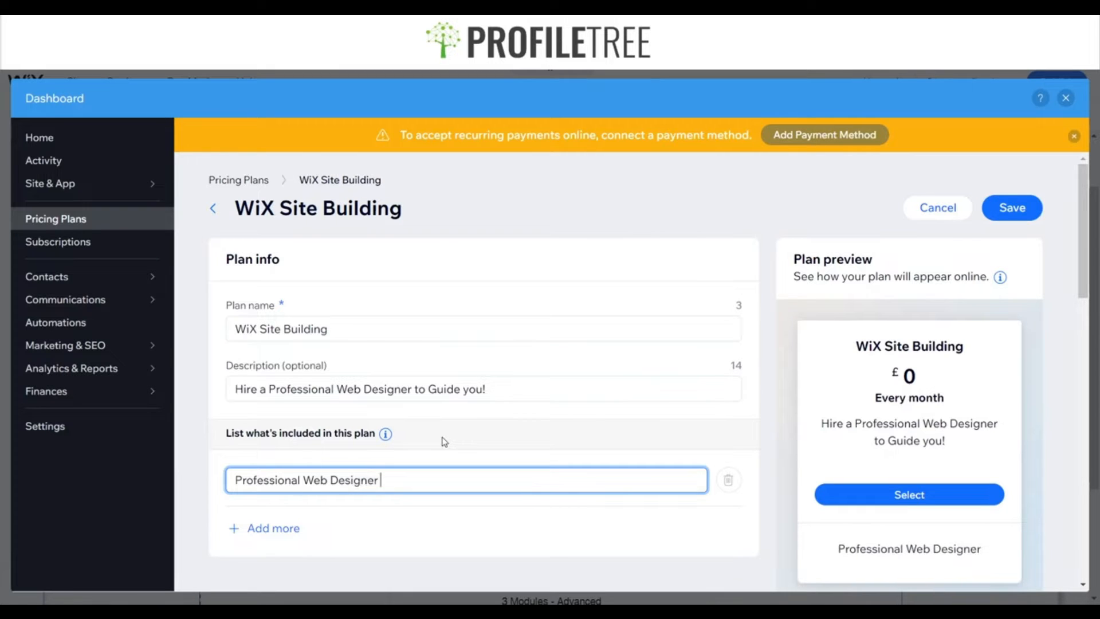
{"action": "type", "text": "to give you"}
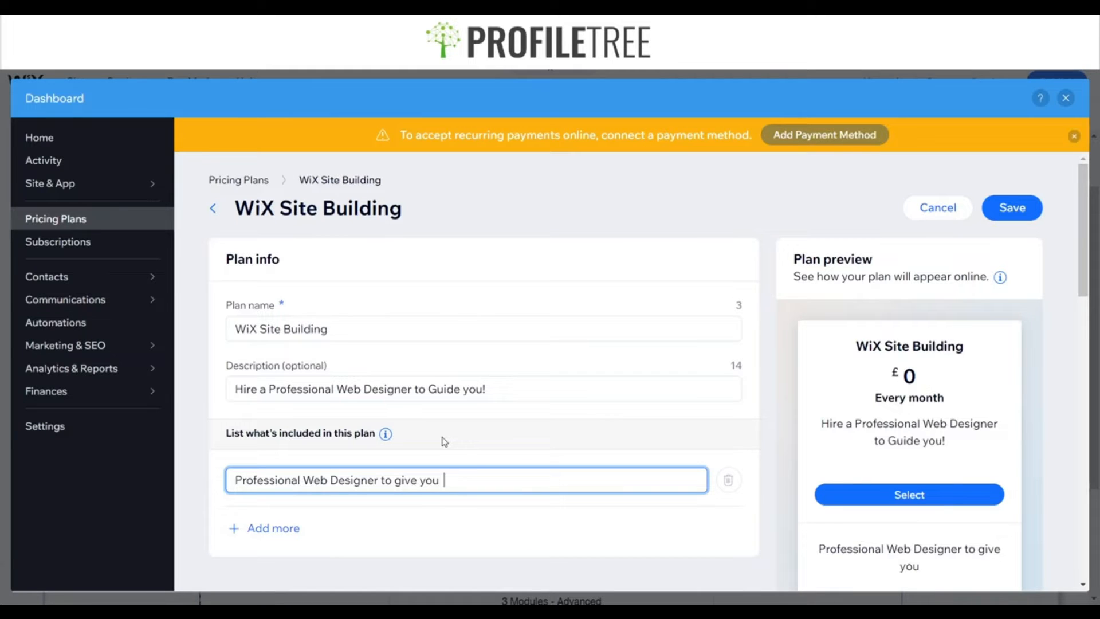
{"action": "key", "text": "BackSpace"}
{"action": "key", "text": "BackSpace"}
{"action": "type", "text": "a"}
{"action": "key", "text": "BackSpace"}
{"action": "key", "text": "BackSpace"}
{"action": "type", "text": "a 1:1 Training on WiX"}
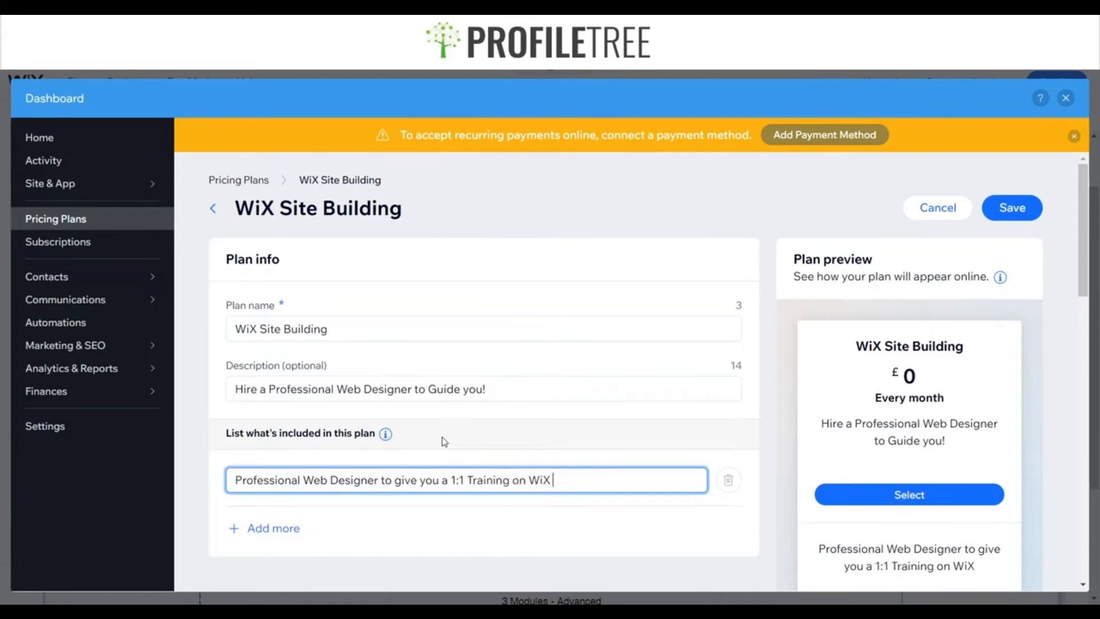
{"action": "scroll", "coordinate": [444, 441], "scroll_direction": "down", "scroll_amount": 3}
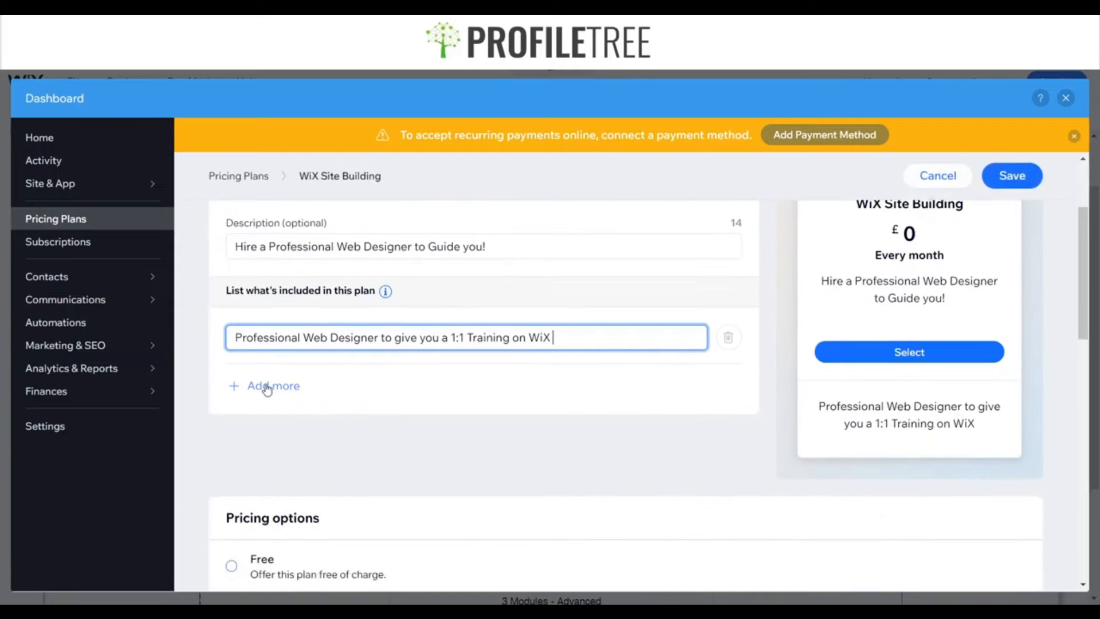
Add four extra included-item rows, then delete the four empty rows again.
{"action": "left_click", "coordinate": [267, 387]}
{"action": "left_click", "coordinate": [259, 424]}
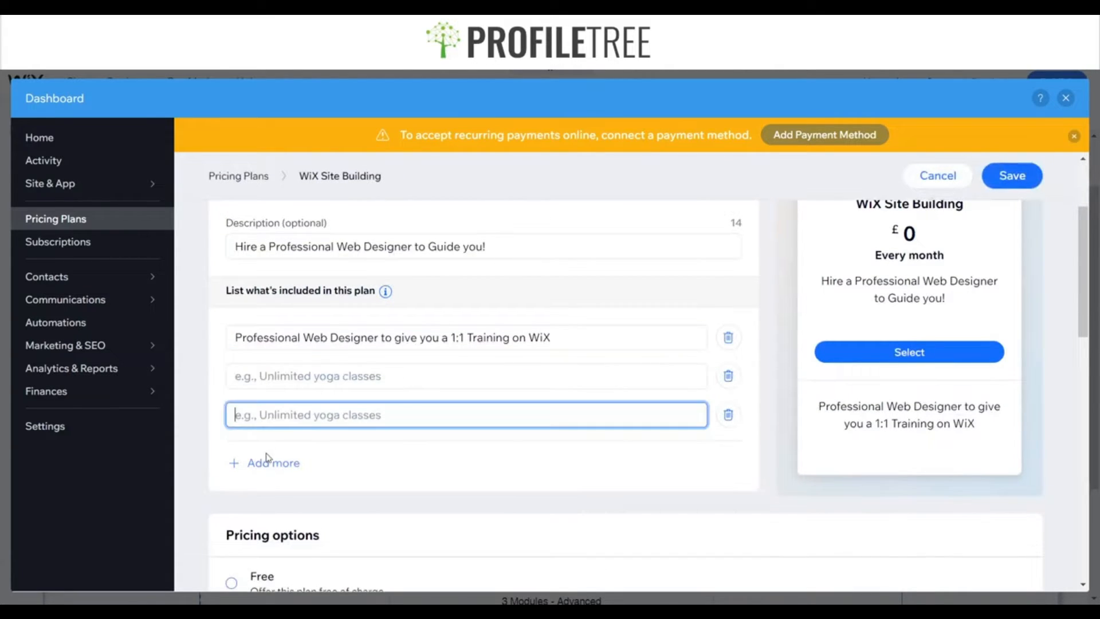
{"action": "left_click", "coordinate": [264, 460]}
{"action": "scroll", "coordinate": [261, 464], "scroll_direction": "down", "scroll_amount": 2}
{"action": "left_click", "coordinate": [259, 435]}
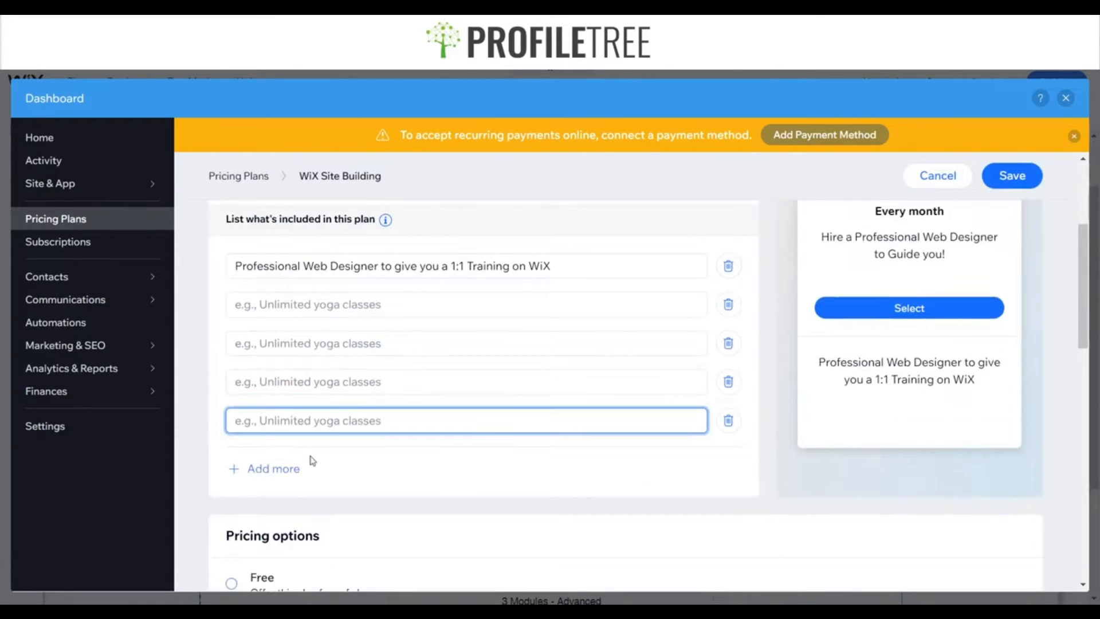
{"action": "scroll", "coordinate": [887, 403], "scroll_direction": "up", "scroll_amount": 4}
{"action": "scroll", "coordinate": [543, 438], "scroll_direction": "down", "scroll_amount": 3}
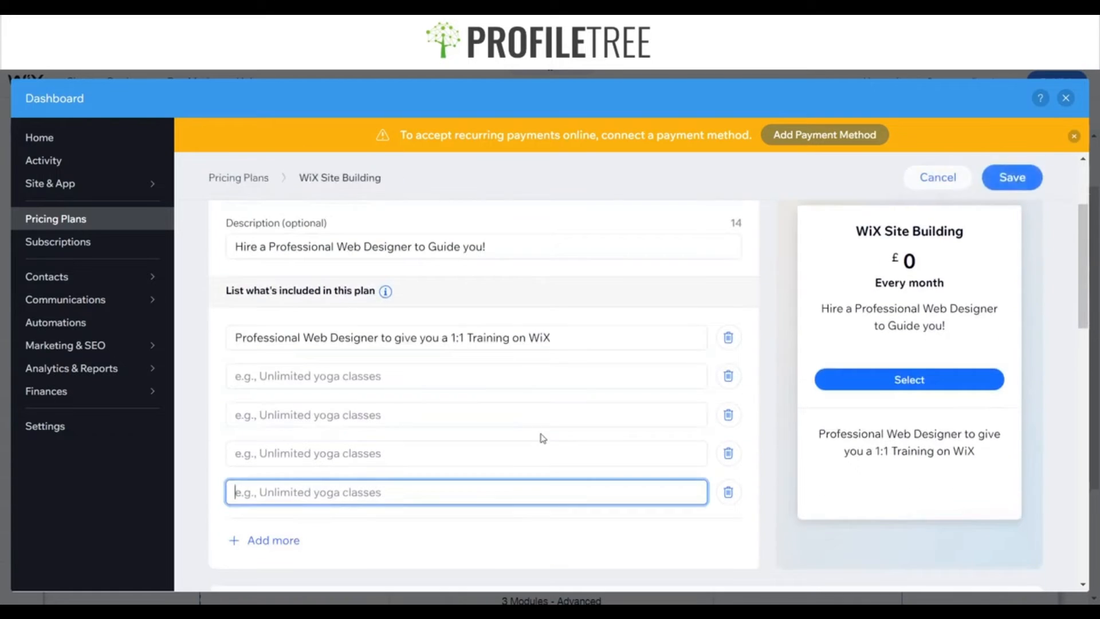
{"action": "left_click", "coordinate": [726, 379]}
{"action": "left_click", "coordinate": [727, 379]}
{"action": "left_click", "coordinate": [727, 380]}
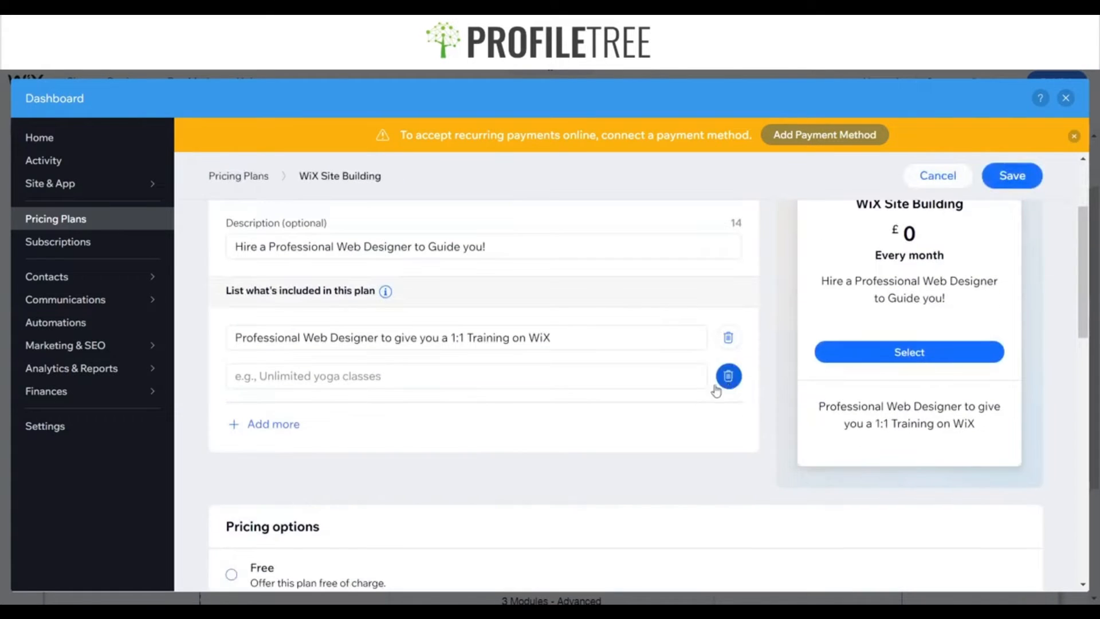
{"action": "left_click", "coordinate": [727, 379]}
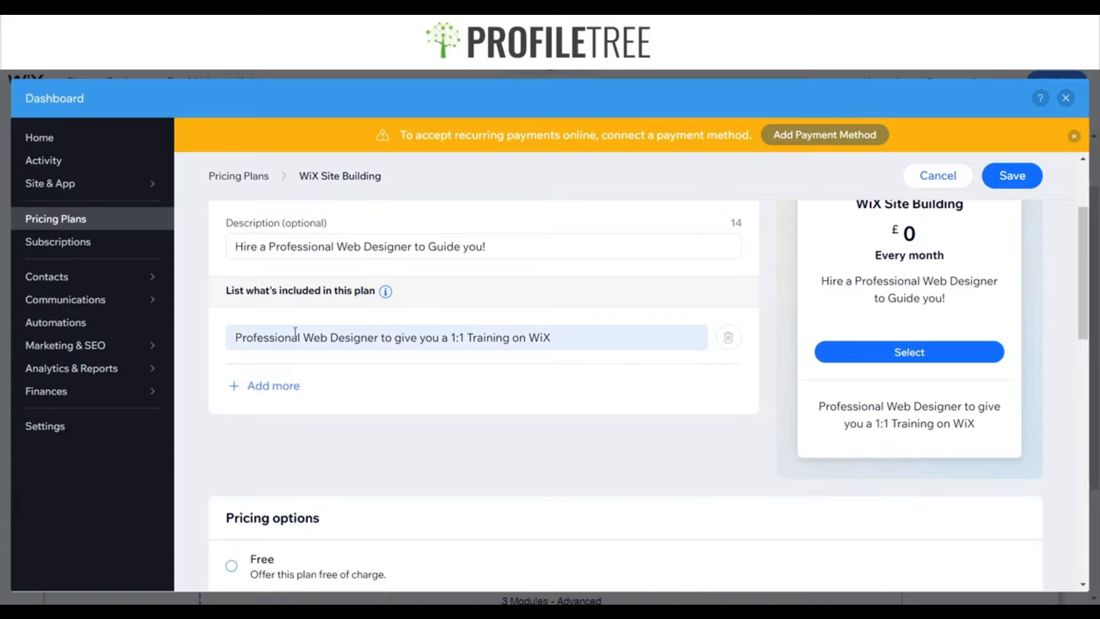
{"action": "scroll", "coordinate": [435, 474], "scroll_direction": "down", "scroll_amount": 3}
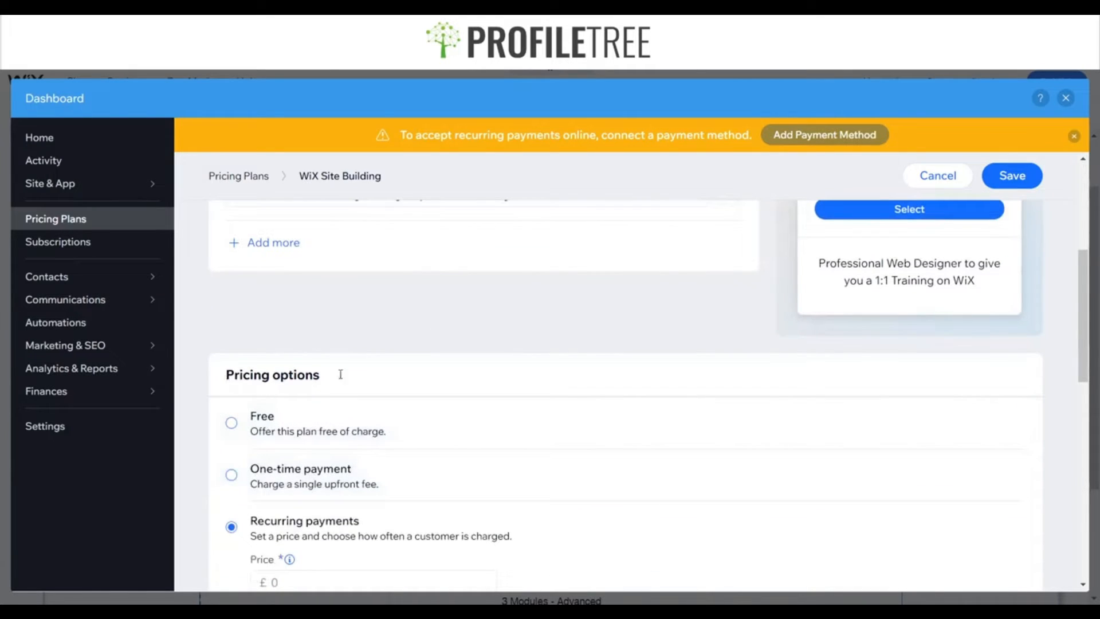
Set the plan price to £25, billed weekly, running until canceled.
{"action": "scroll", "coordinate": [342, 374], "scroll_direction": "up", "scroll_amount": 6}
{"action": "scroll", "coordinate": [258, 293], "scroll_direction": "down", "scroll_amount": 7}
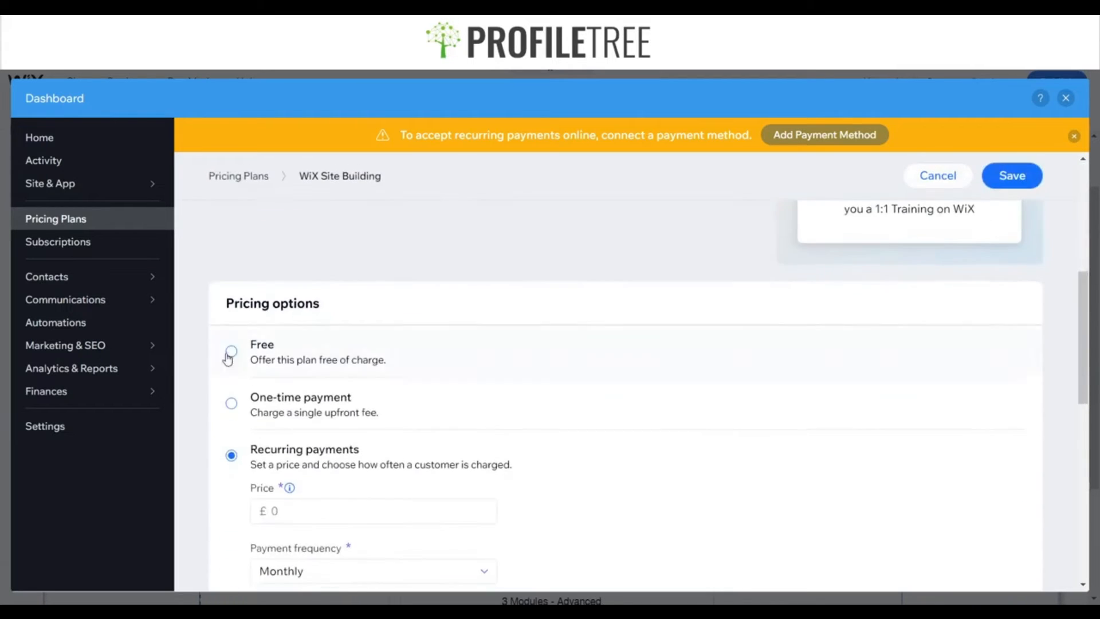
{"action": "scroll", "coordinate": [224, 310], "scroll_direction": "up", "scroll_amount": 4}
{"action": "scroll", "coordinate": [240, 312], "scroll_direction": "down", "scroll_amount": 4}
{"action": "scroll", "coordinate": [300, 304], "scroll_direction": "down", "scroll_amount": 1}
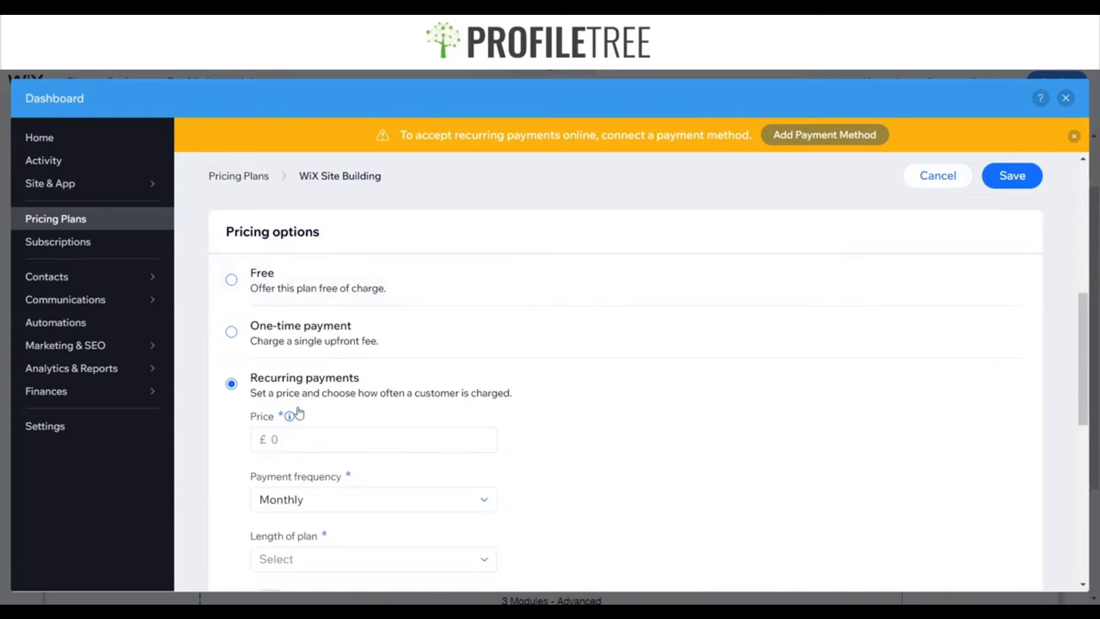
{"action": "scroll", "coordinate": [296, 408], "scroll_direction": "down", "scroll_amount": 2}
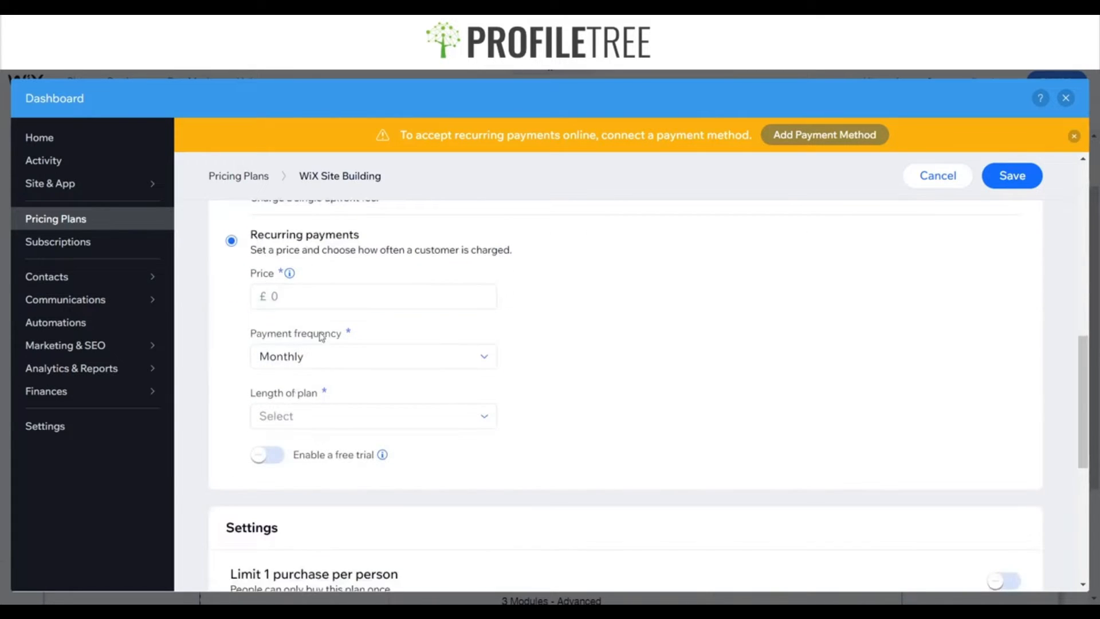
{"action": "scroll", "coordinate": [483, 333], "scroll_direction": "up", "scroll_amount": 2}
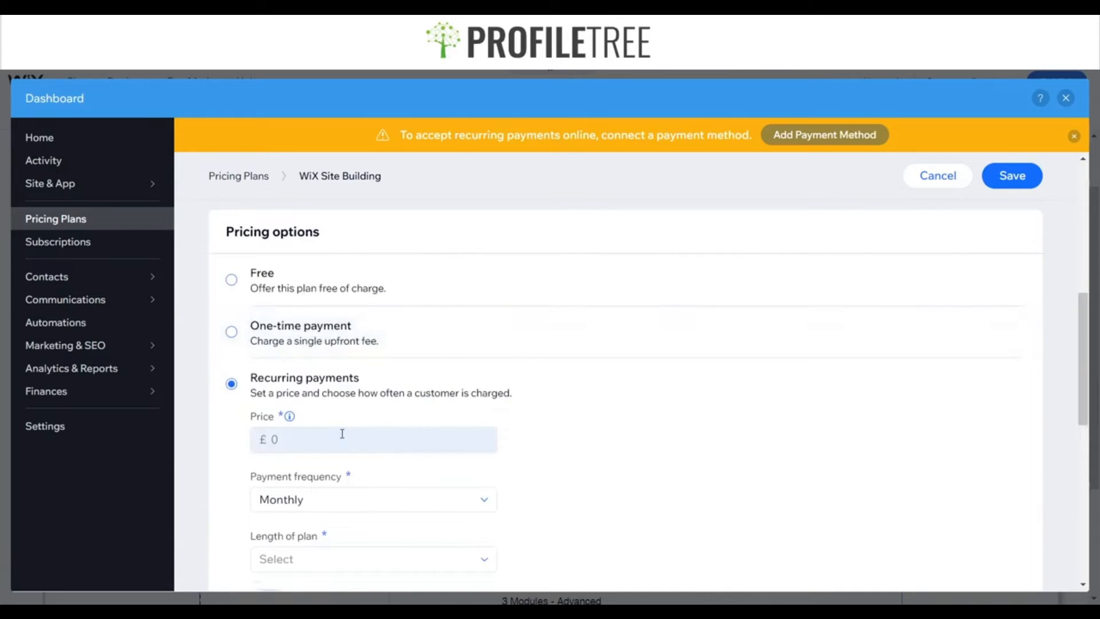
{"action": "left_click", "coordinate": [394, 435]}
{"action": "type", "text": "25"}
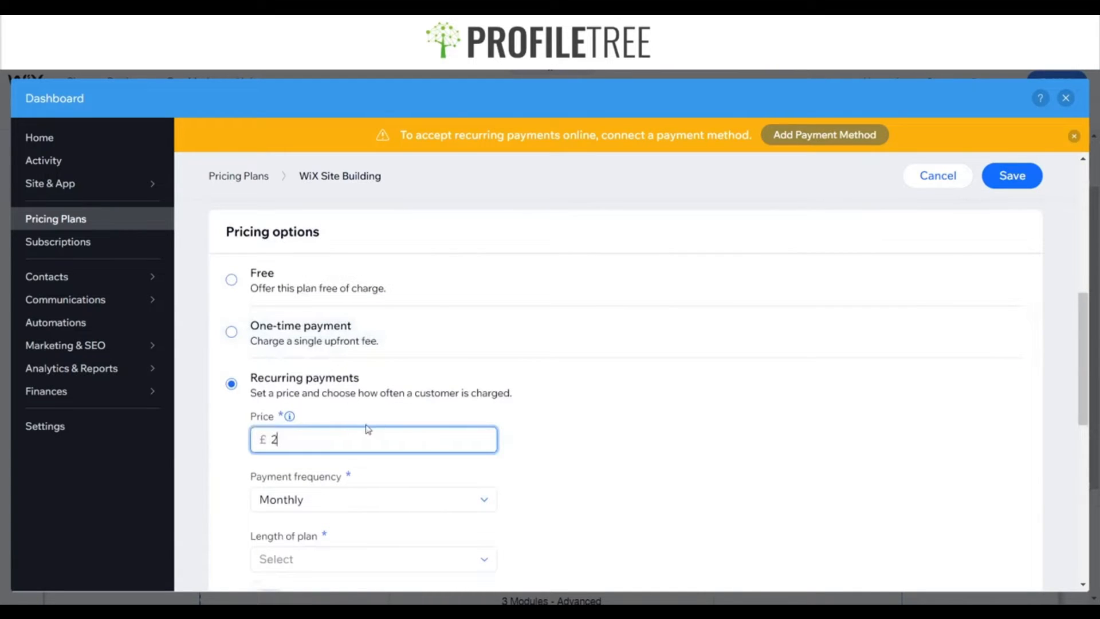
{"action": "left_click", "coordinate": [299, 501]}
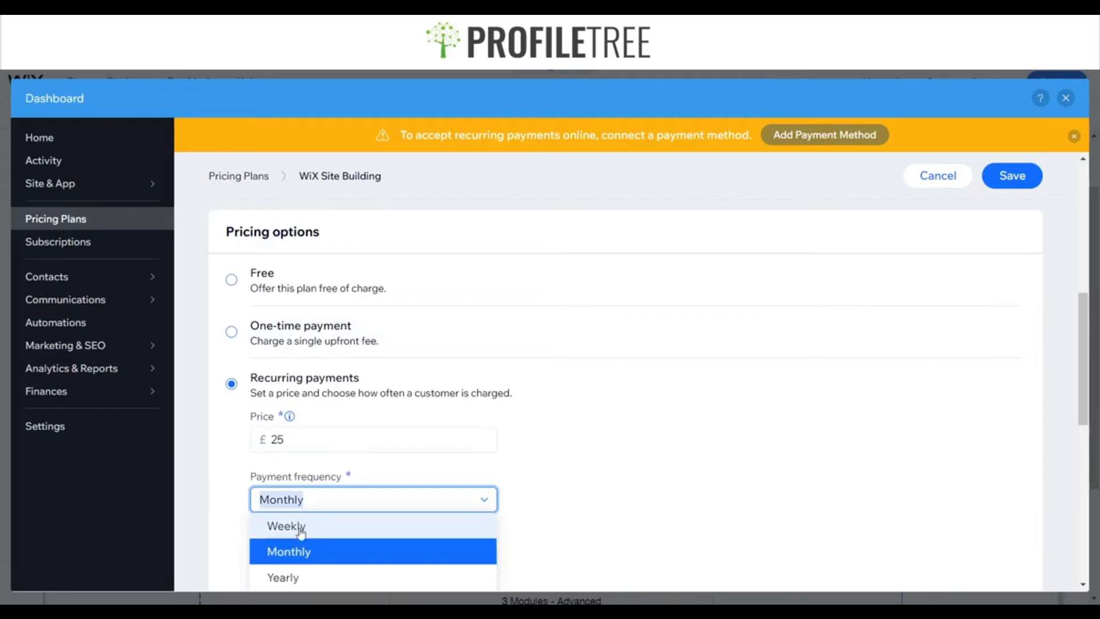
{"action": "left_click", "coordinate": [300, 525]}
{"action": "scroll", "coordinate": [332, 501], "scroll_direction": "down", "scroll_amount": 3}
{"action": "left_click", "coordinate": [311, 408]}
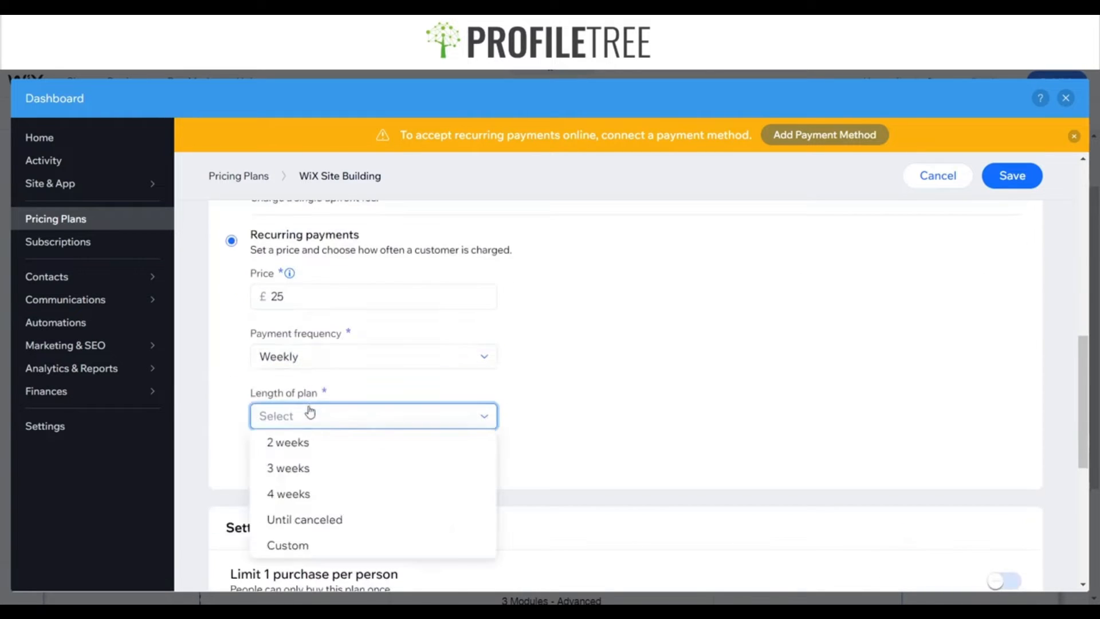
{"action": "left_click", "coordinate": [290, 521]}
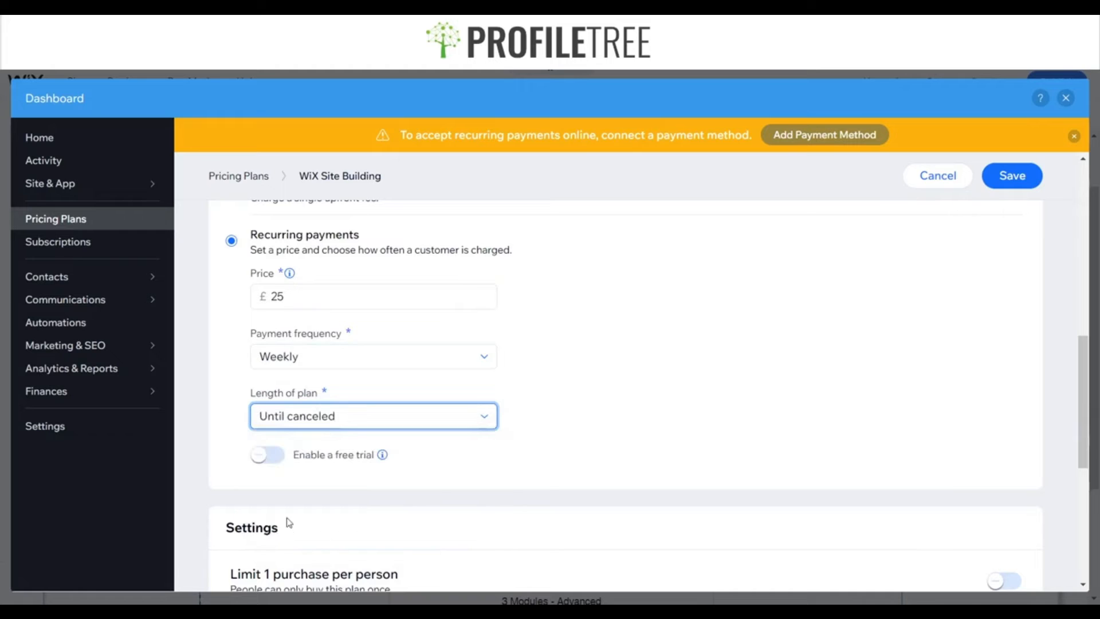
Enable a free trial with a custom length of 1 day.
{"action": "left_click", "coordinate": [266, 456]}
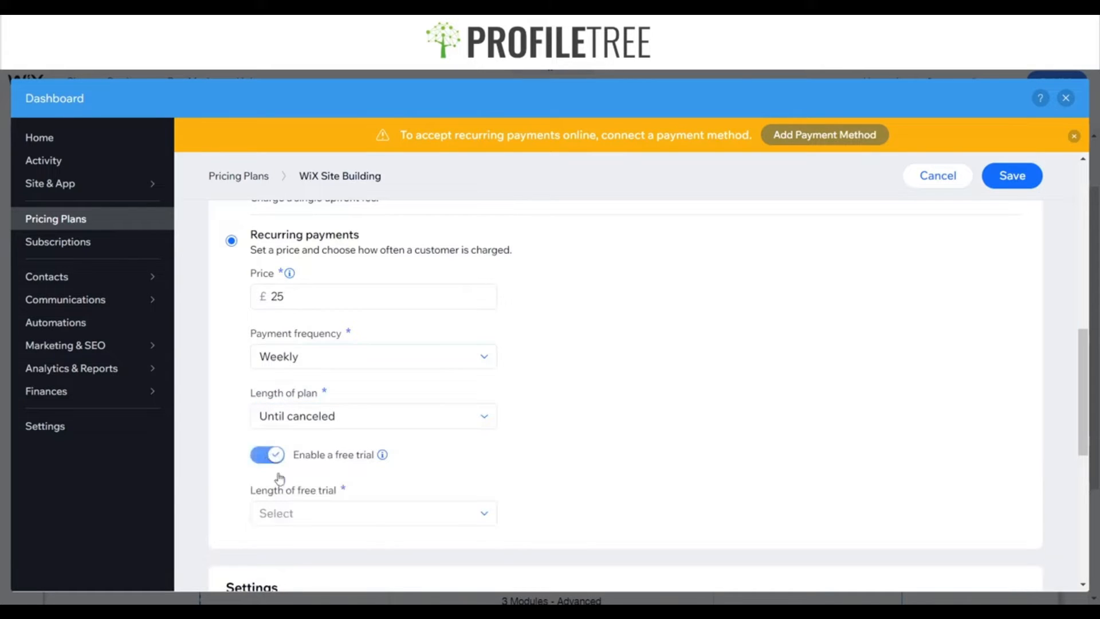
{"action": "left_click", "coordinate": [310, 518]}
{"action": "scroll", "coordinate": [523, 516], "scroll_direction": "down", "scroll_amount": 3}
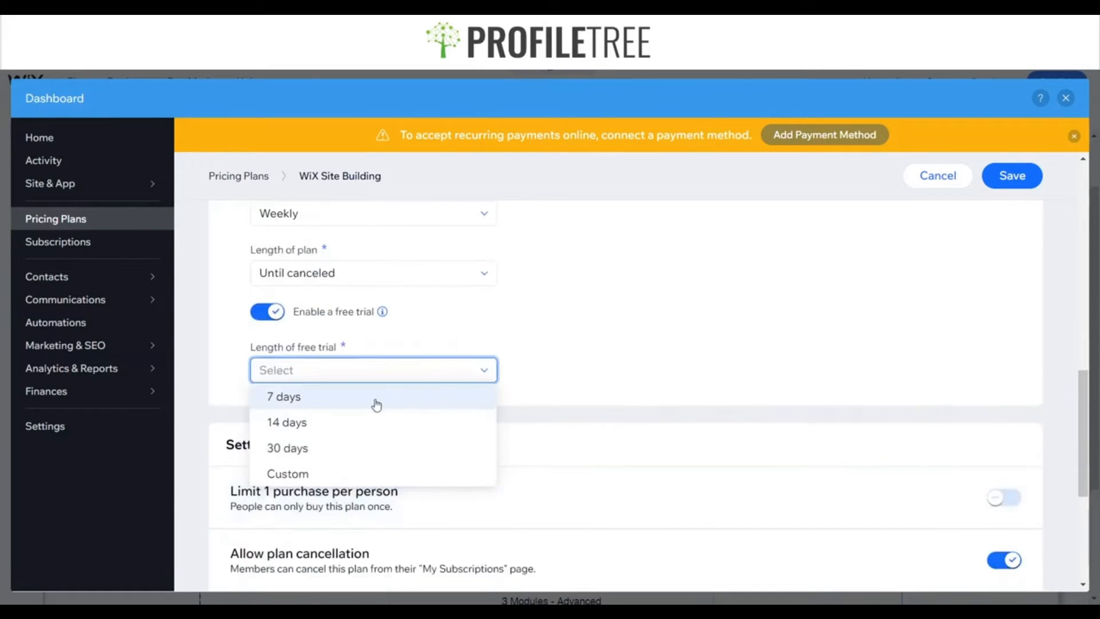
{"action": "left_click", "coordinate": [339, 479]}
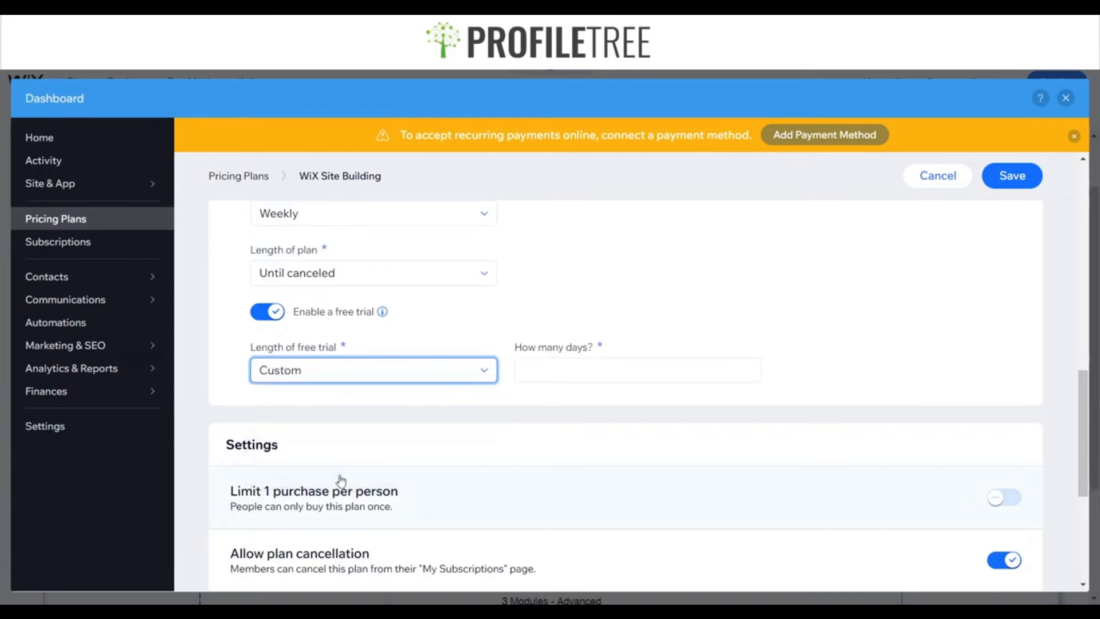
{"action": "left_click", "coordinate": [532, 367]}
{"action": "type", "text": "1"}
{"action": "left_click", "coordinate": [717, 292]}
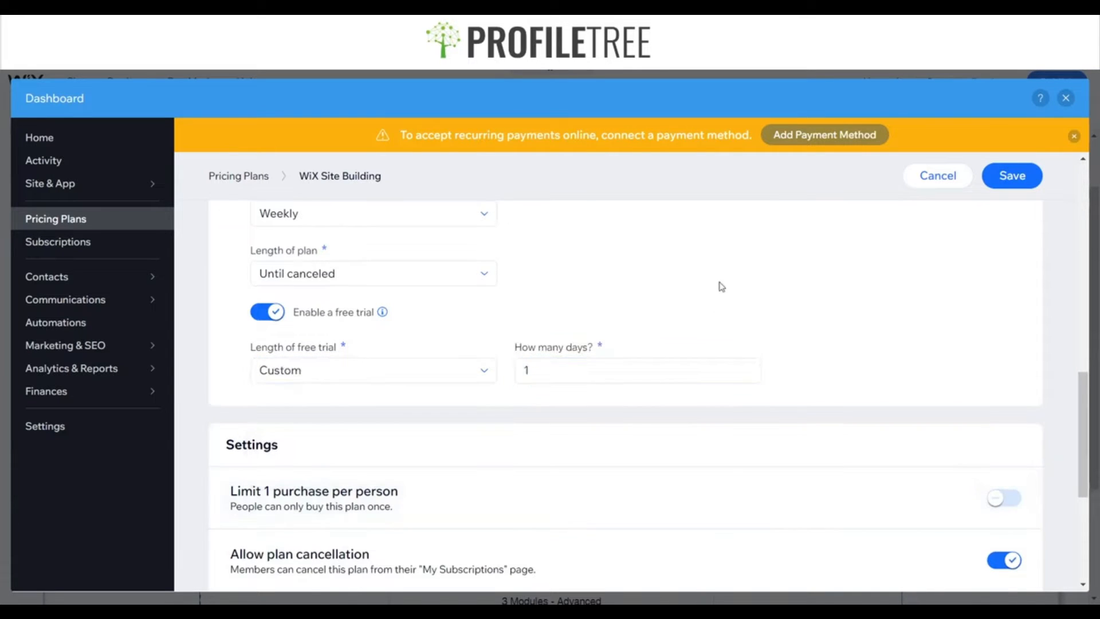
{"action": "scroll", "coordinate": [424, 350], "scroll_direction": "up", "scroll_amount": 3}
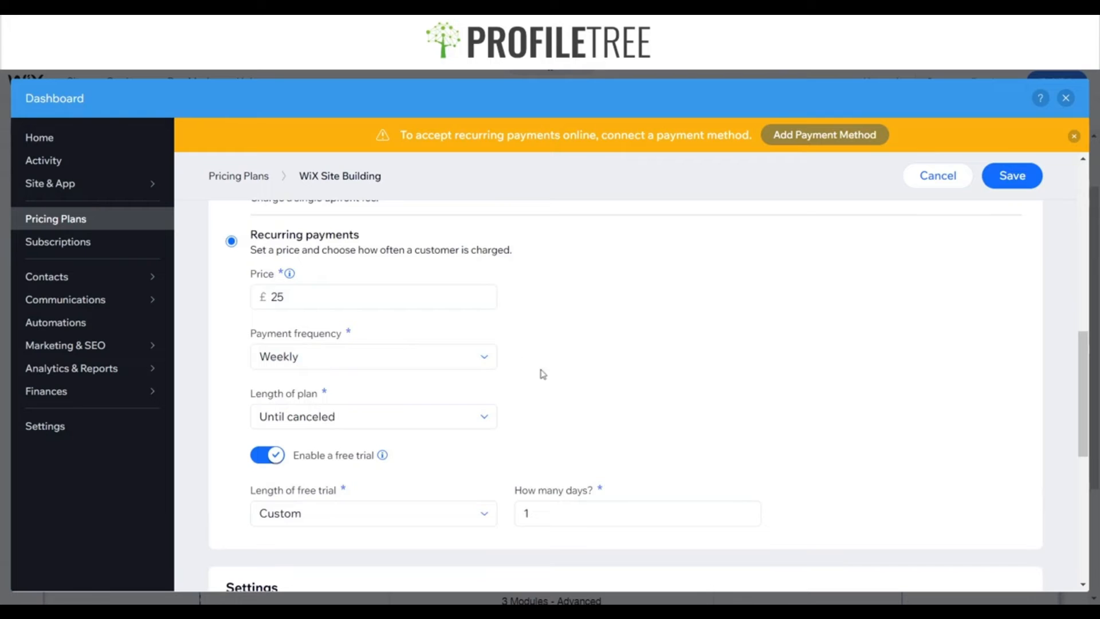
{"action": "scroll", "coordinate": [547, 468], "scroll_direction": "up", "scroll_amount": 1}
{"action": "scroll", "coordinate": [547, 468], "scroll_direction": "up", "scroll_amount": 7}
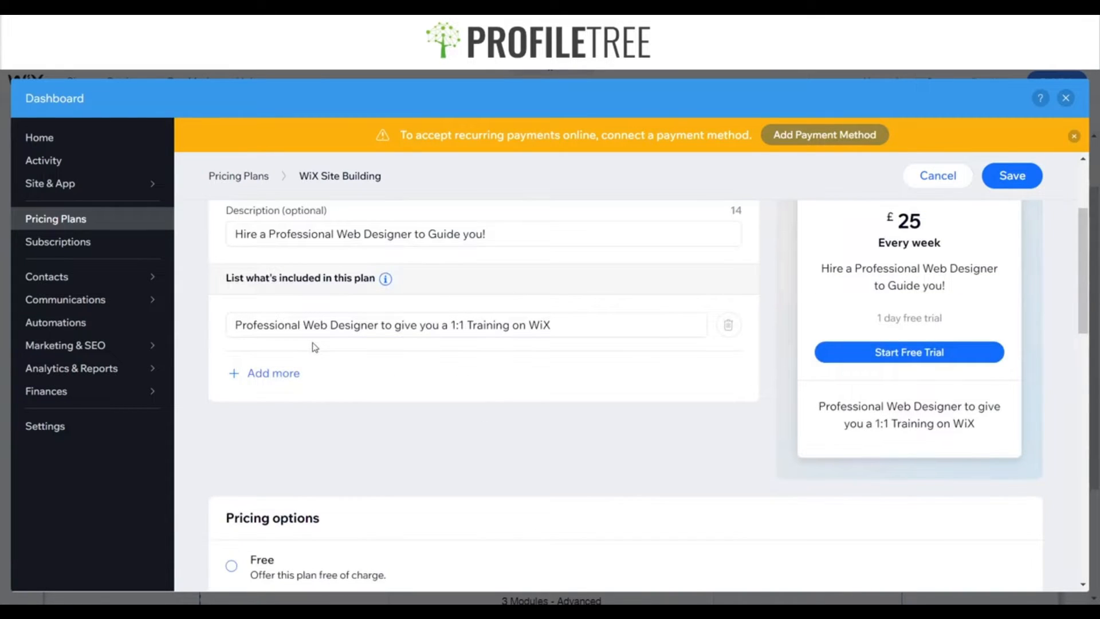
{"action": "scroll", "coordinate": [349, 352], "scroll_direction": "down", "scroll_amount": 10}
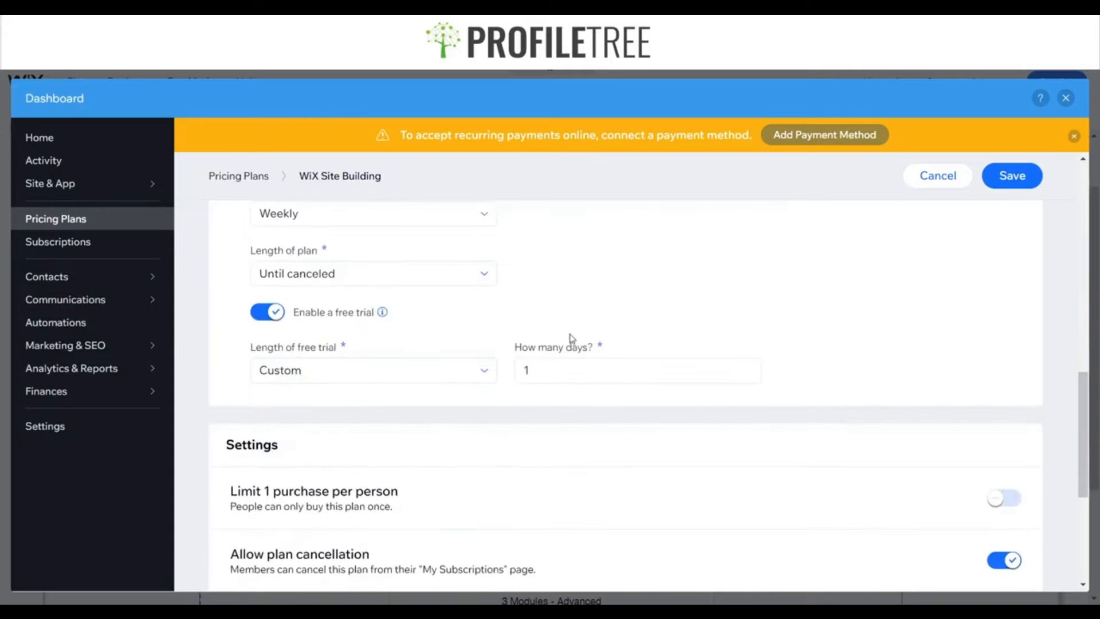
Turn on the 'Let people set start date' toggle in the plan's Settings section.
{"action": "scroll", "coordinate": [572, 338], "scroll_direction": "up", "scroll_amount": 3}
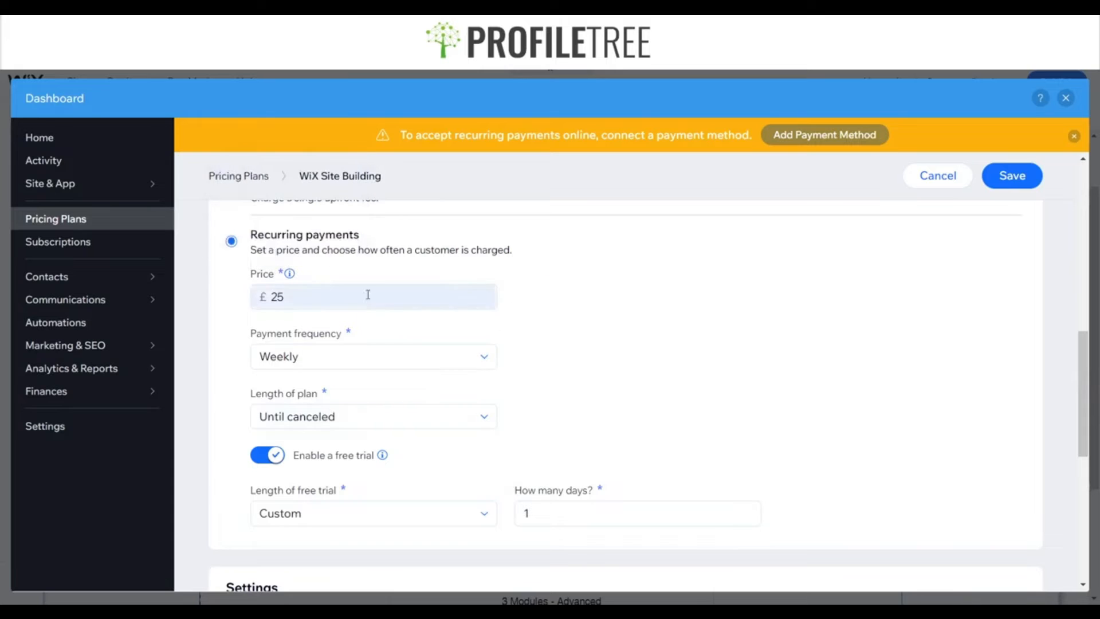
{"action": "scroll", "coordinate": [271, 344], "scroll_direction": "up", "scroll_amount": 3}
{"action": "scroll", "coordinate": [271, 343], "scroll_direction": "down", "scroll_amount": 6}
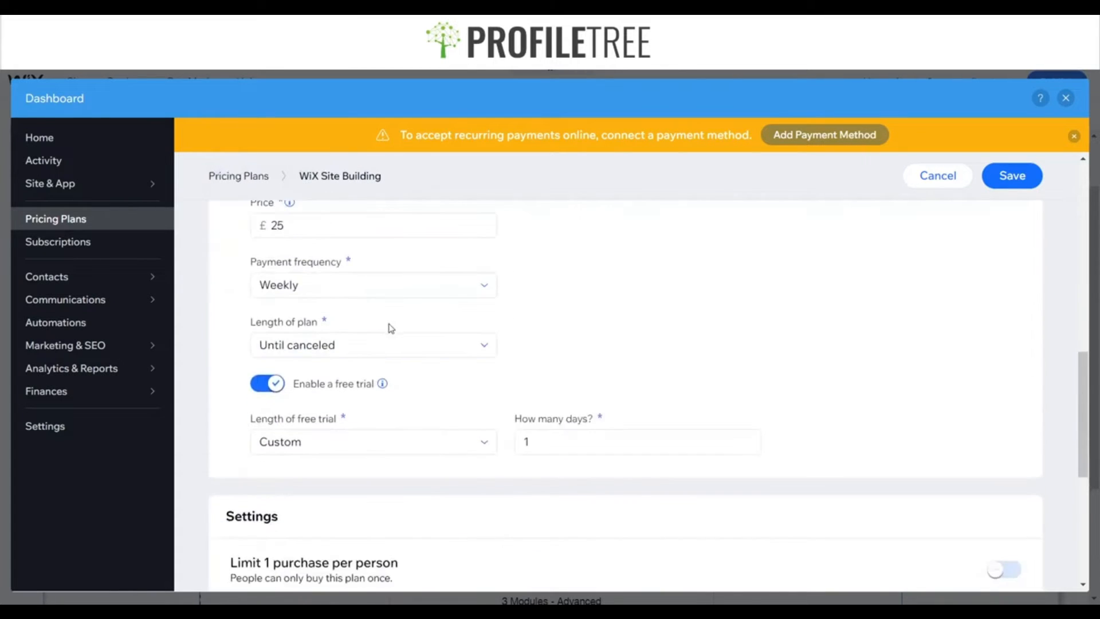
{"action": "scroll", "coordinate": [596, 325], "scroll_direction": "down", "scroll_amount": 1}
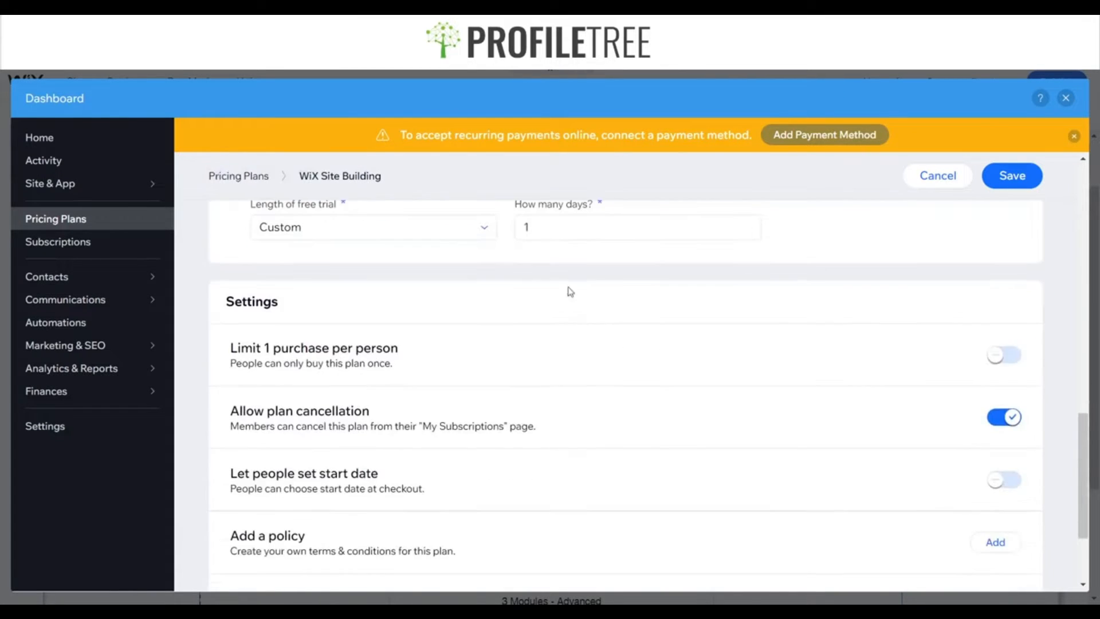
{"action": "scroll", "coordinate": [569, 290], "scroll_direction": "down", "scroll_amount": 2}
{"action": "scroll", "coordinate": [432, 258], "scroll_direction": "up", "scroll_amount": 1}
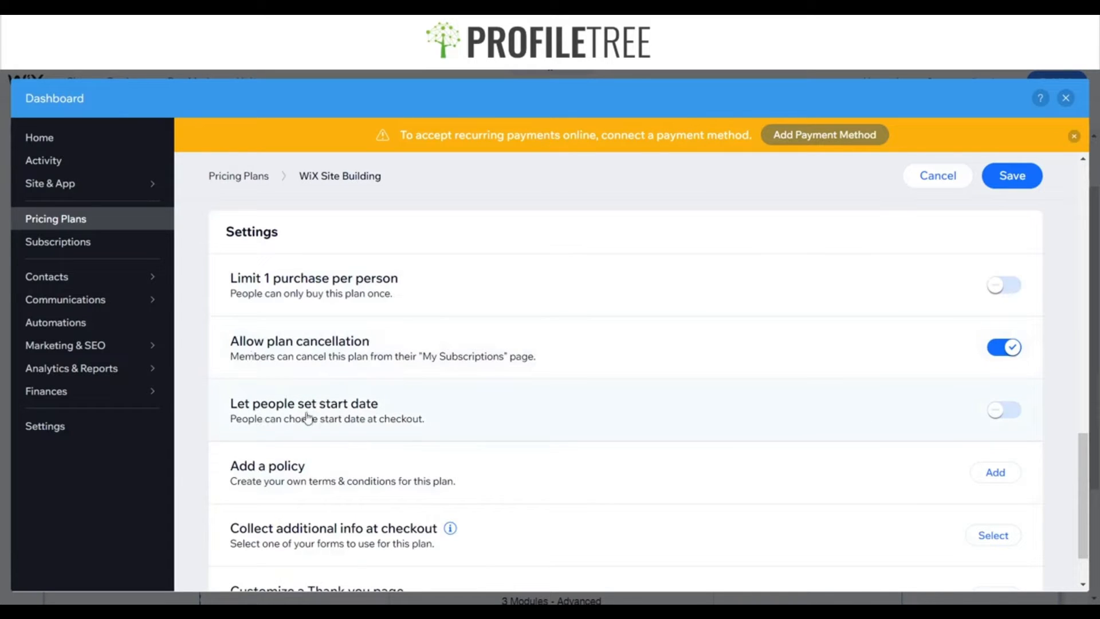
{"action": "left_click", "coordinate": [988, 408]}
{"action": "left_click", "coordinate": [1015, 412]}
{"action": "left_click", "coordinate": [1015, 411]}
{"action": "scroll", "coordinate": [640, 429], "scroll_direction": "down", "scroll_amount": 2}
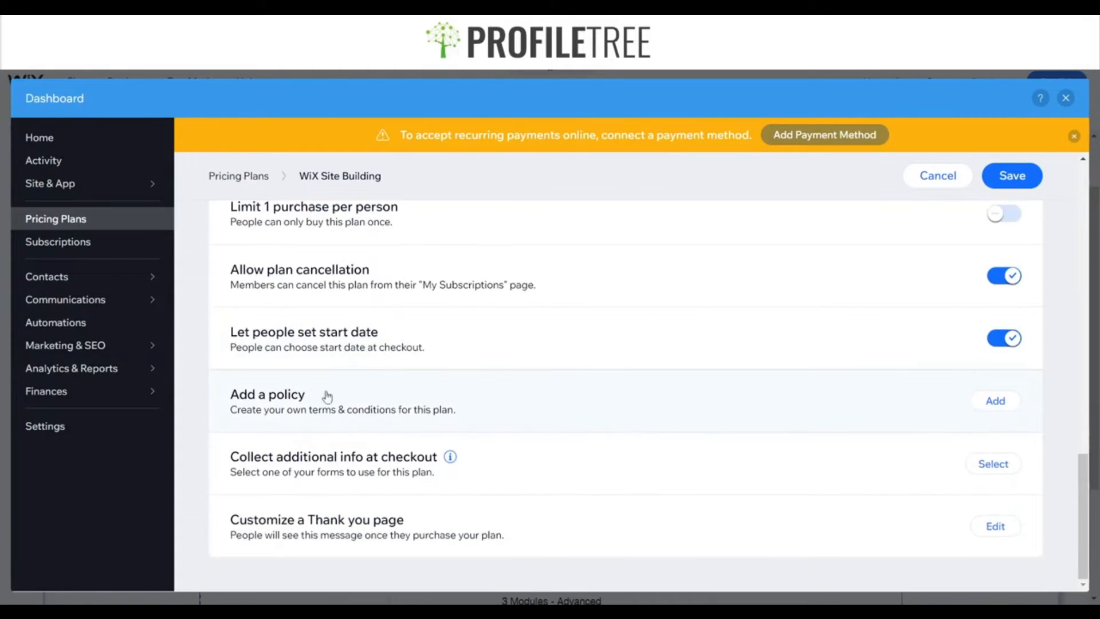
Add a plan policy with the Policy checkbox on and Checked by default enabled.
{"action": "left_click", "coordinate": [997, 401]}
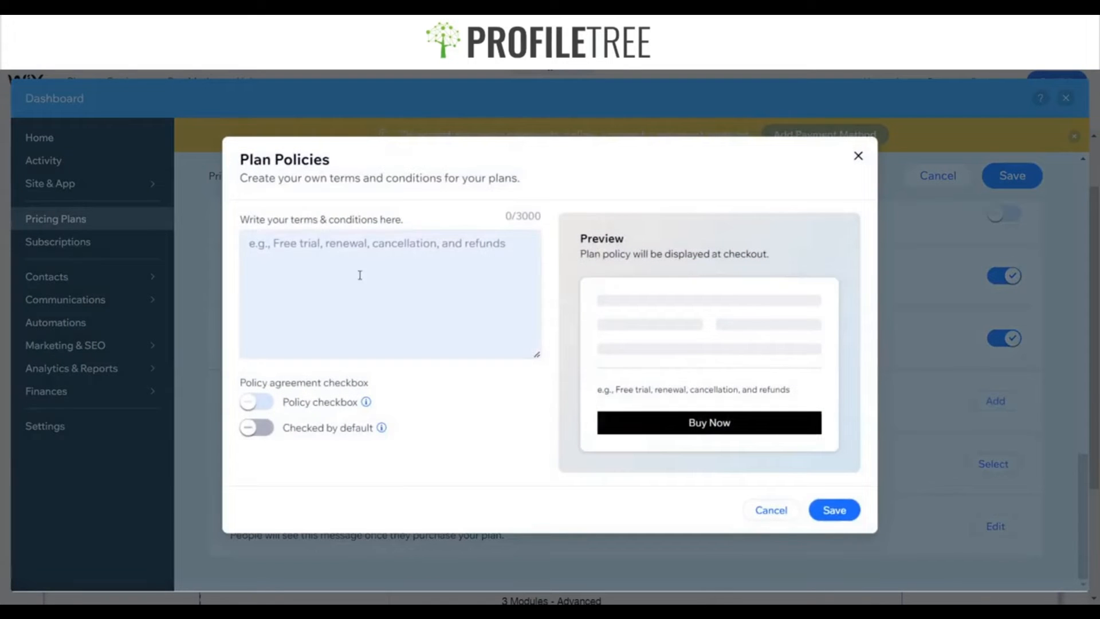
{"action": "left_click", "coordinate": [384, 258]}
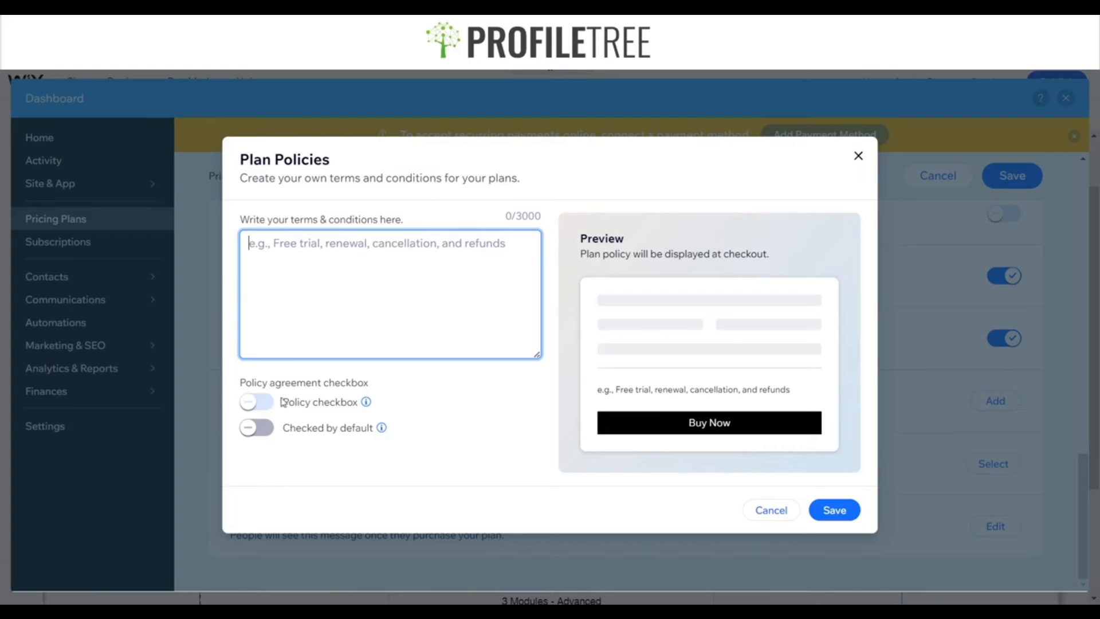
{"action": "left_click", "coordinate": [254, 402]}
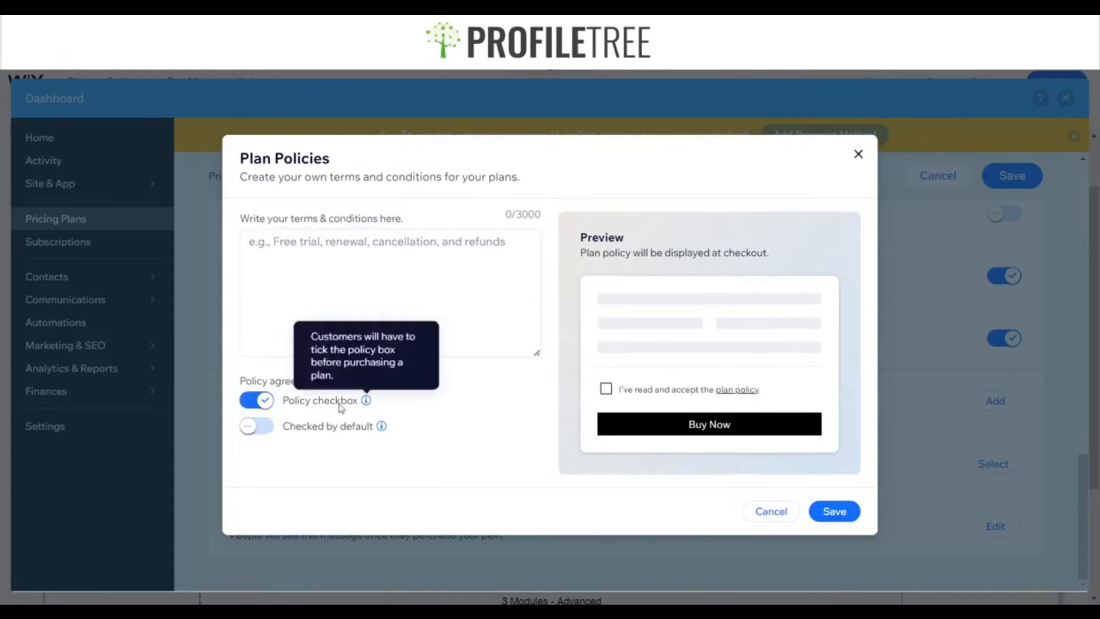
{"action": "left_click", "coordinate": [253, 430]}
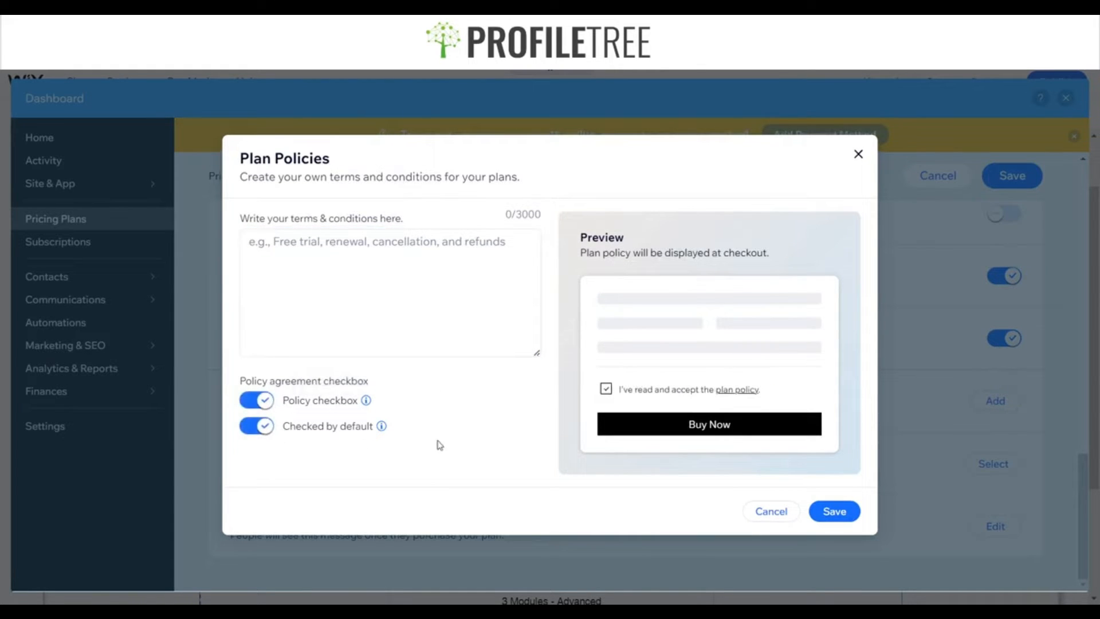
Write the policy terms: the free trial lasts one day and the remaining sessions are paid.
{"action": "left_click", "coordinate": [395, 241]}
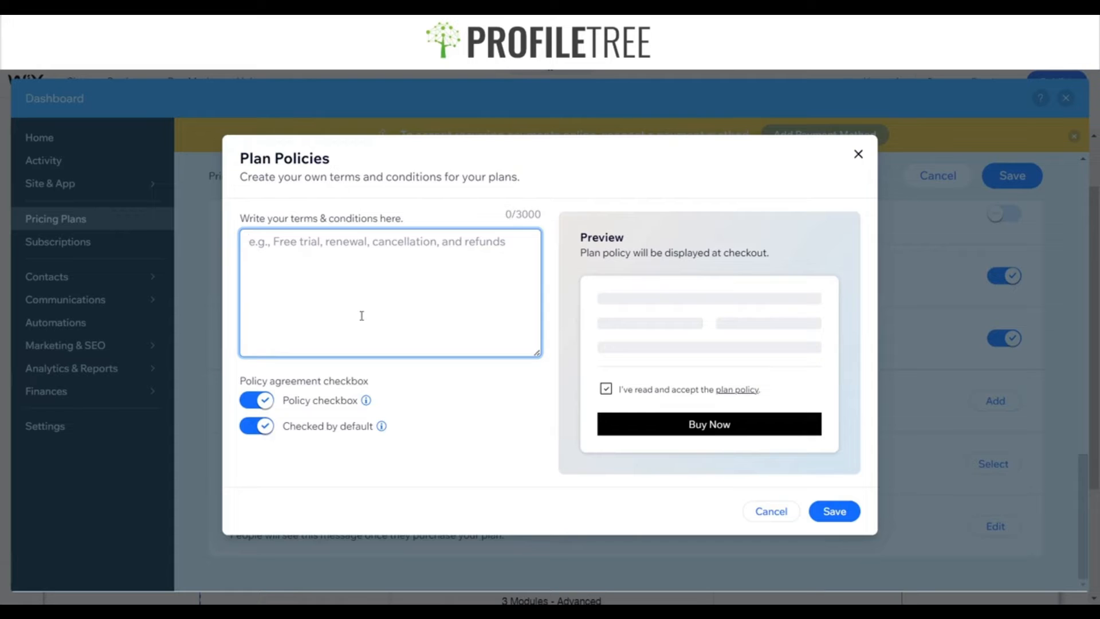
{"action": "type", "text": "Free T"}
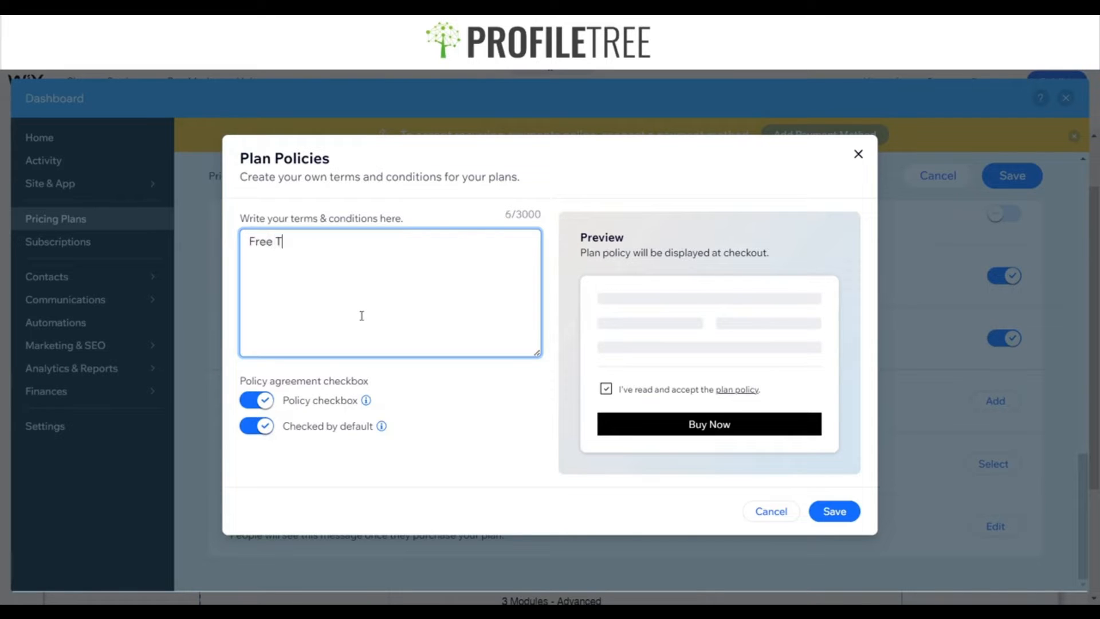
{"action": "type", "text": "rial Only Occue"}
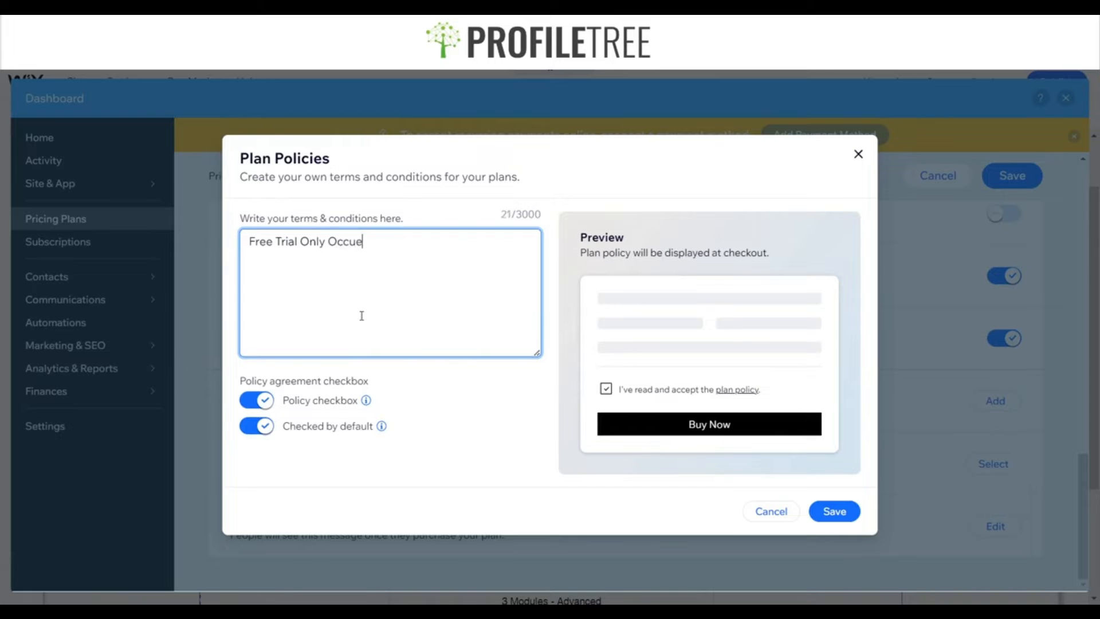
{"action": "key", "text": "BackSpace"}
{"action": "type", "text": "rs fro 1 d"}
{"action": "type", "text": "ay"}
{"action": "key", "text": "BackSpace"}
{"action": "key", "text": "BackSpace"}
{"action": "key", "text": "BackSpace"}
{"action": "key", "text": "BackSpace"}
{"action": "key", "text": "BackSpace"}
{"action": "key", "text": "BackSpace"}
{"action": "key", "text": "BackSpace"}
{"action": "key", "text": "BackSpace"}
{"action": "type", "text": "or day"}
{"action": "key", "text": "BackSpace"}
{"action": "type", "text": ", rest of"}
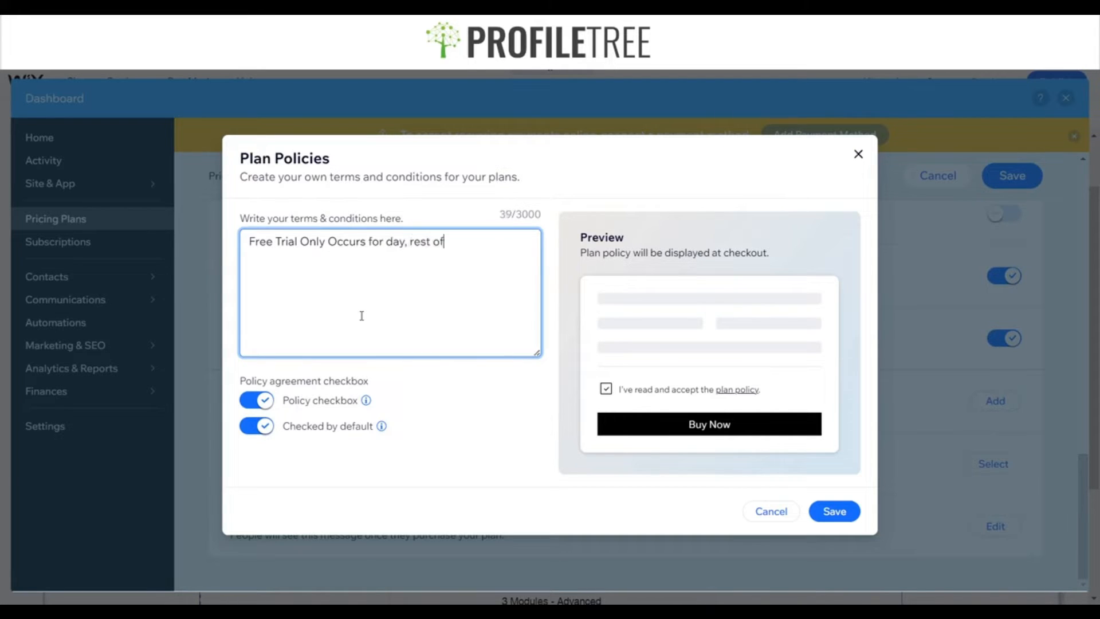
{"action": "type", "text": " the sessions are paid for"}
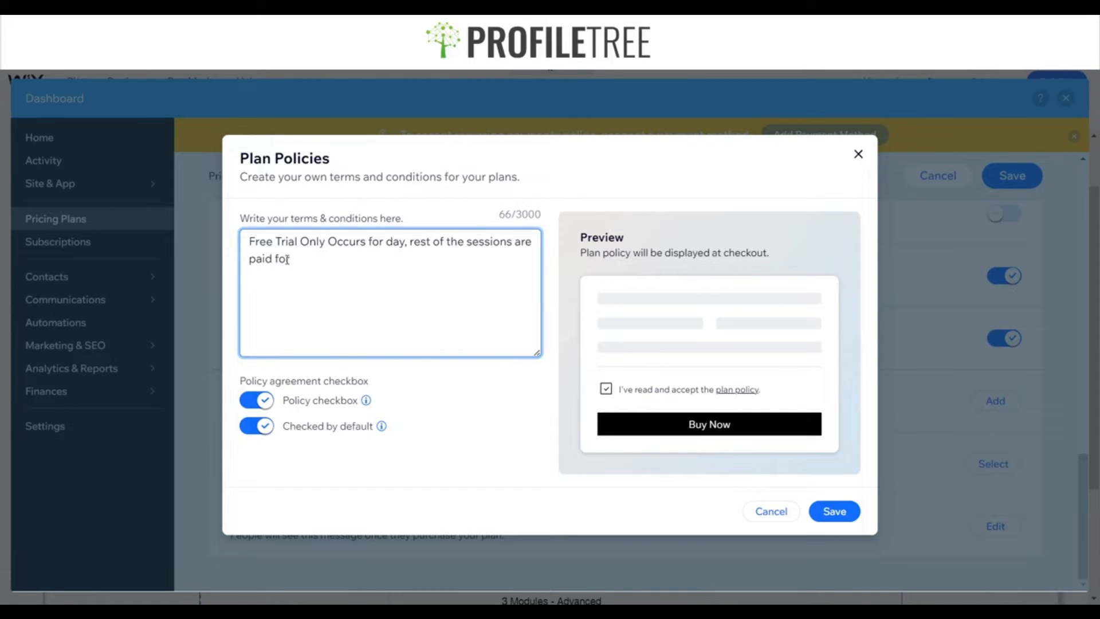
Save the plan policy and close the checkout form picker without selecting a form.
{"action": "left_click", "coordinate": [813, 516]}
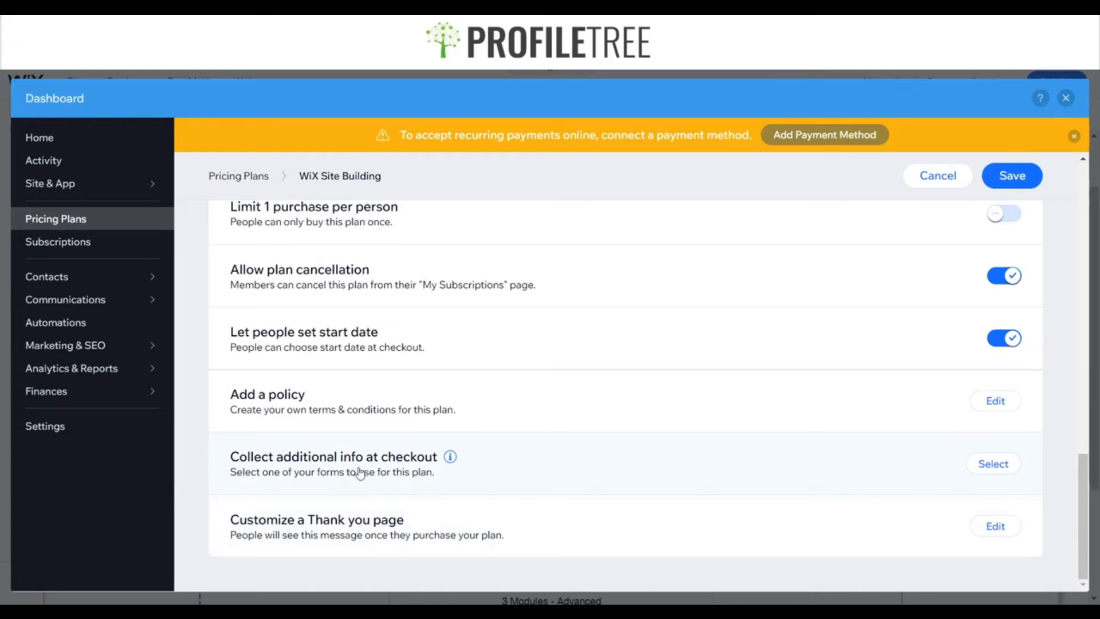
{"action": "left_click", "coordinate": [1024, 462]}
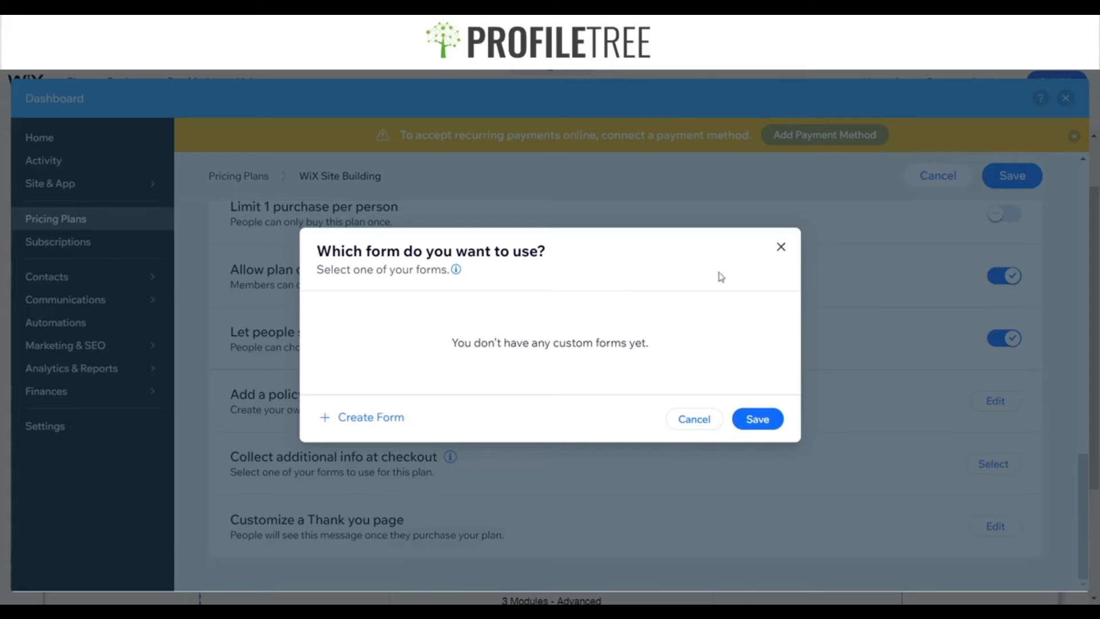
{"action": "left_click", "coordinate": [782, 248]}
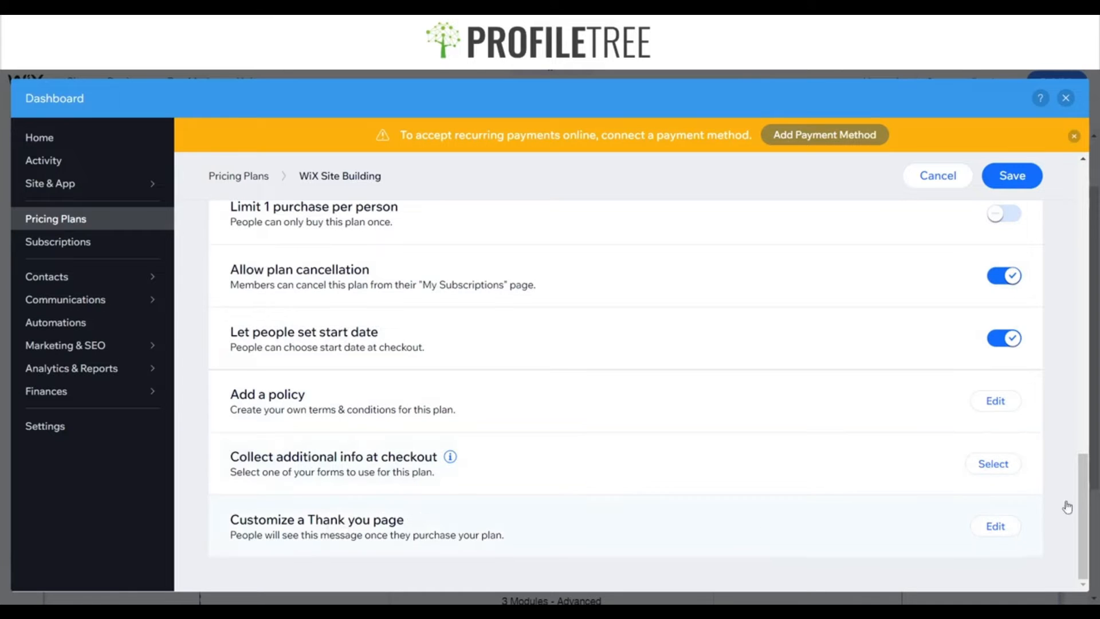
{"action": "left_click", "coordinate": [1008, 526]}
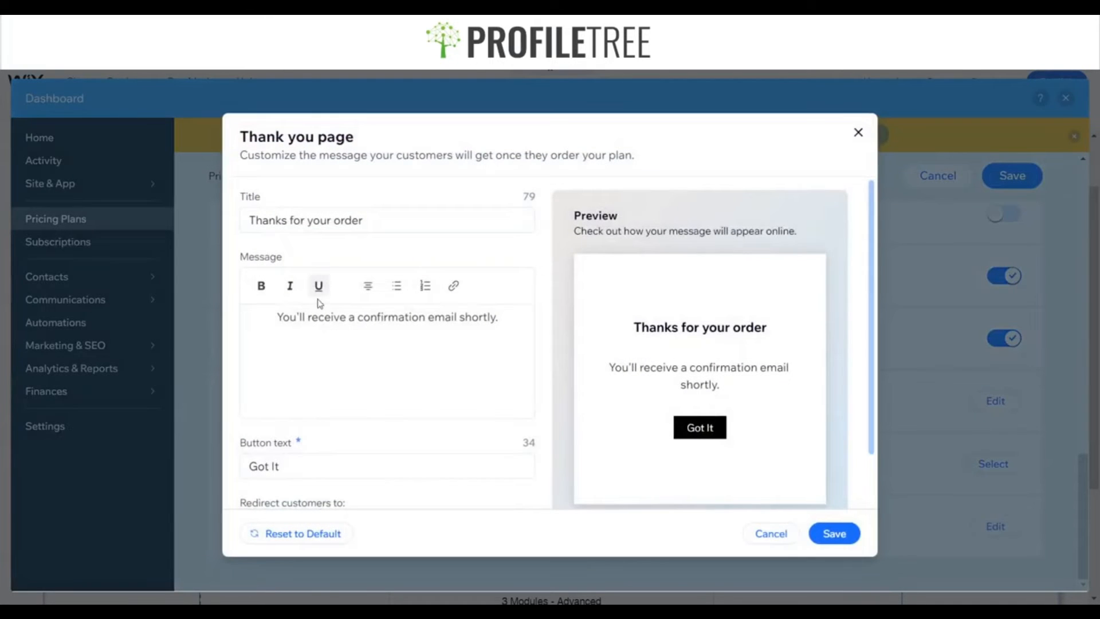
{"action": "scroll", "coordinate": [694, 410], "scroll_direction": "down", "scroll_amount": 1}
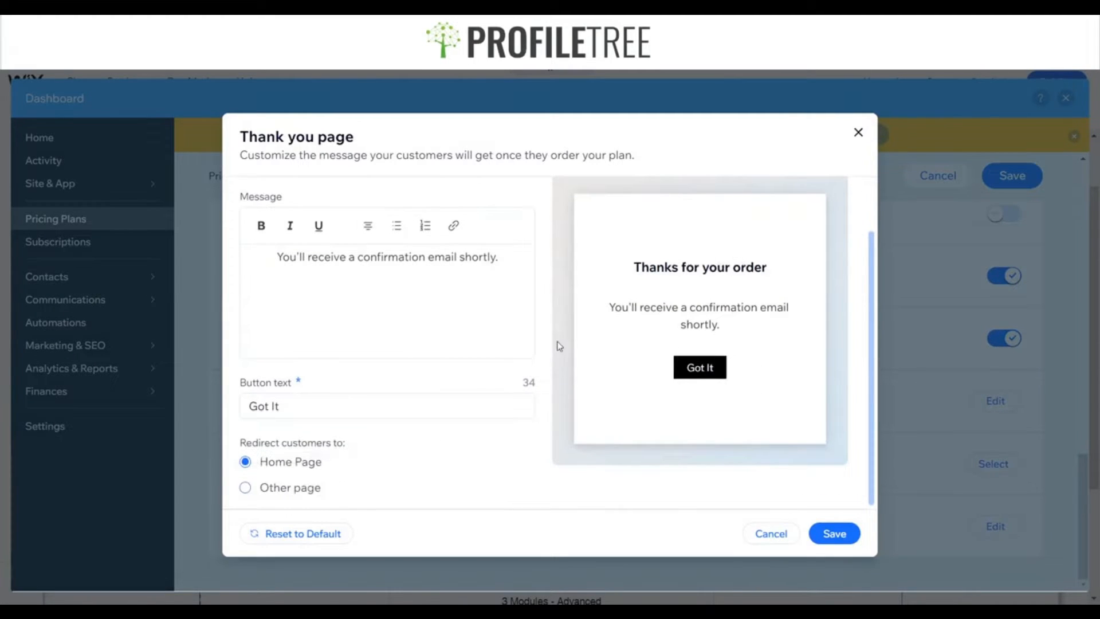
{"action": "scroll", "coordinate": [560, 345], "scroll_direction": "up", "scroll_amount": 1}
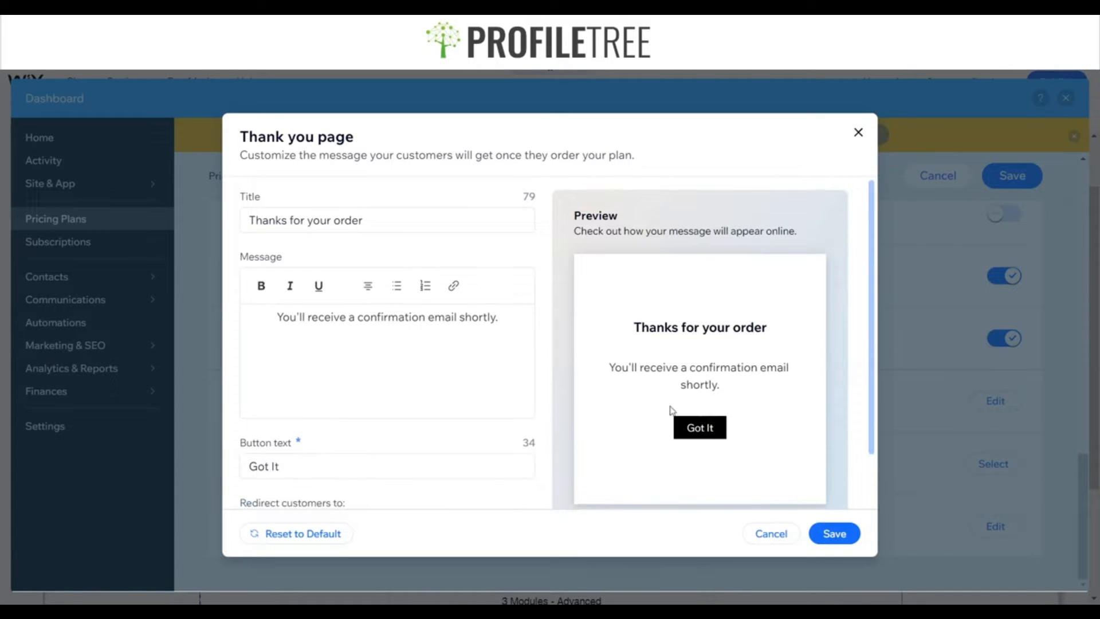
{"action": "scroll", "coordinate": [673, 410], "scroll_direction": "down", "scroll_amount": 1}
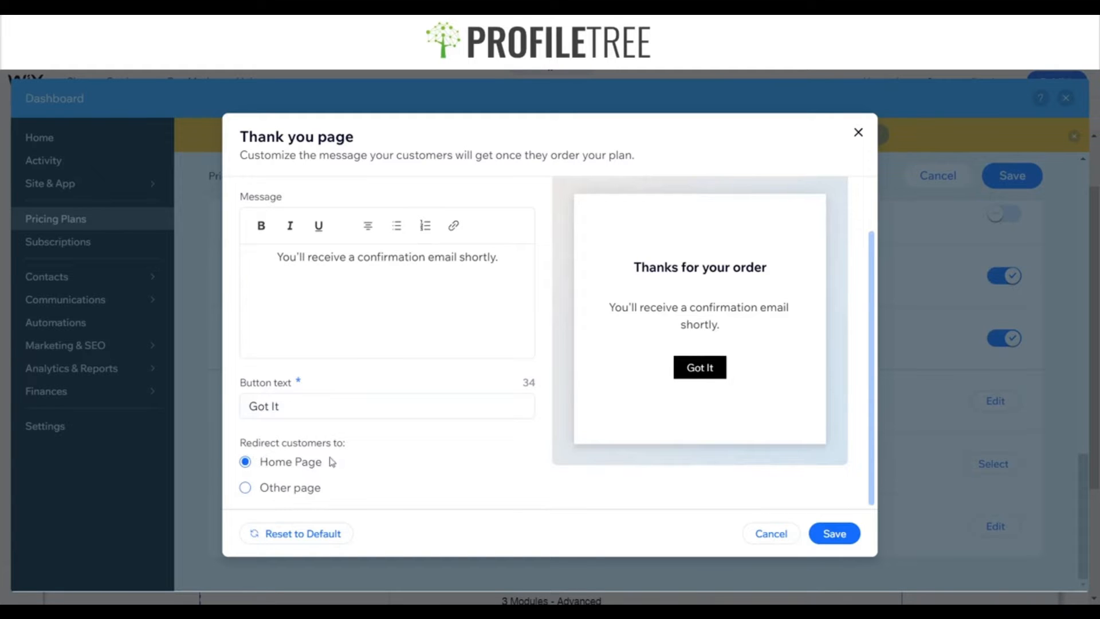
{"action": "left_click", "coordinate": [246, 488]}
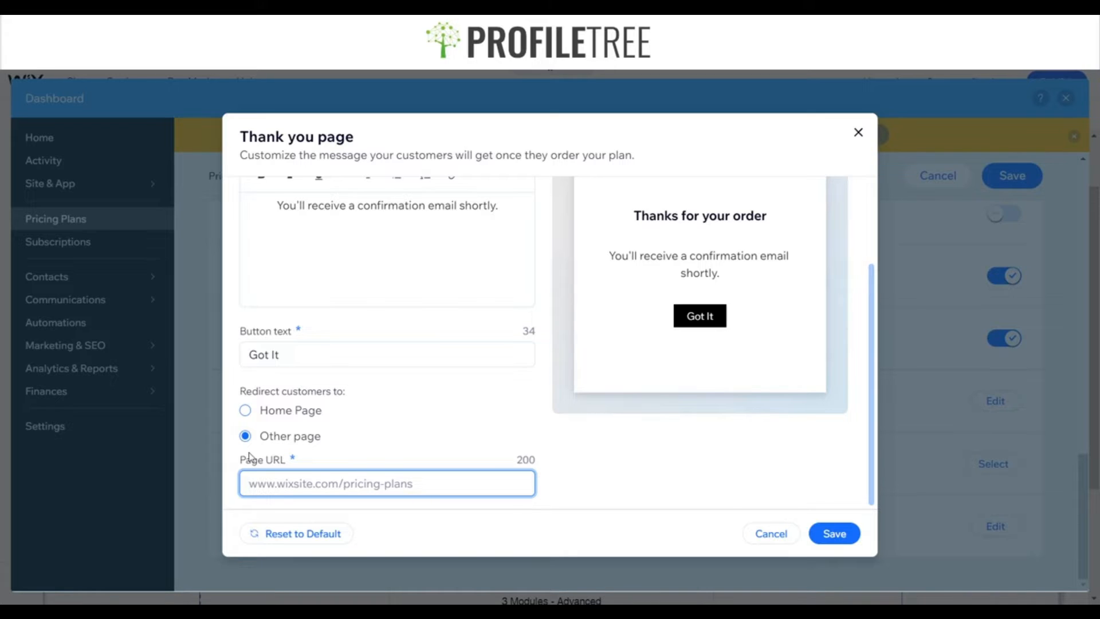
{"action": "left_click", "coordinate": [245, 410]}
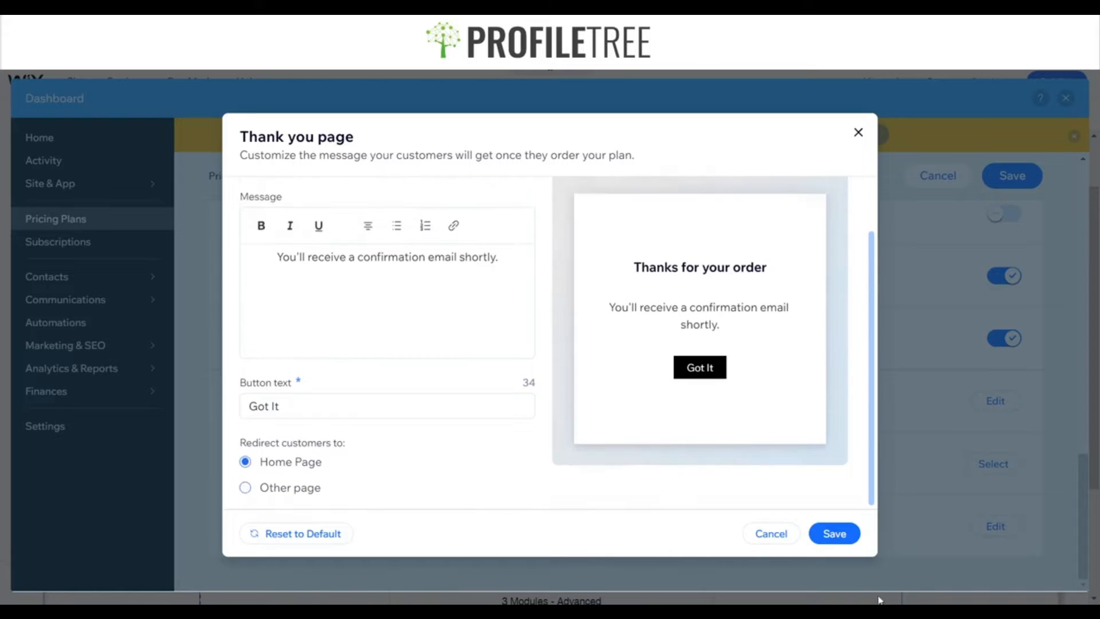
{"action": "left_click", "coordinate": [848, 545]}
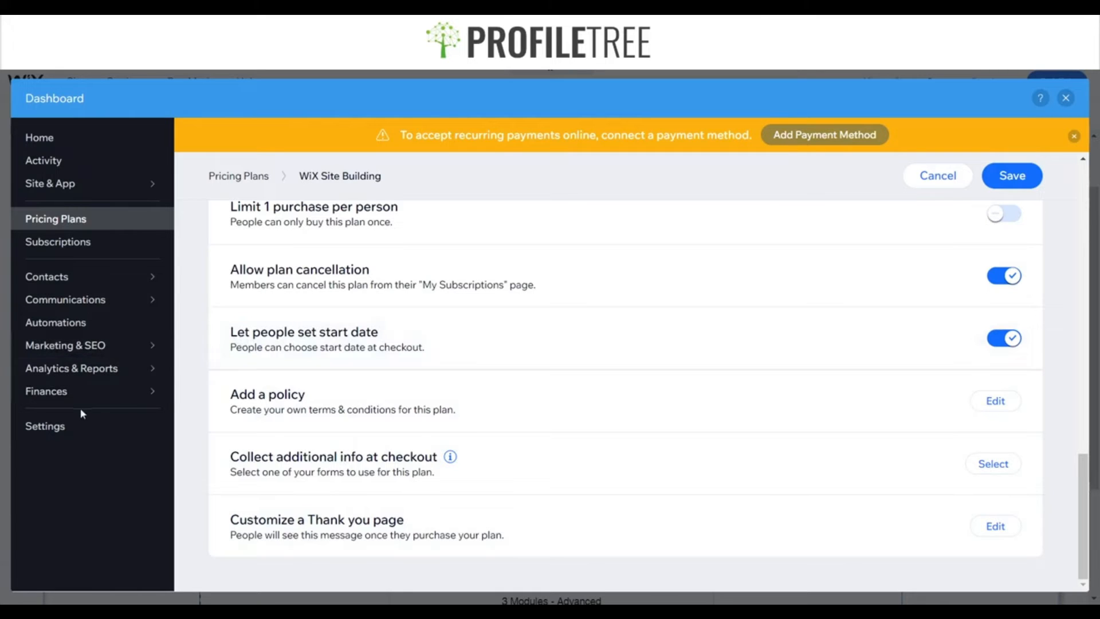
Dismiss the unsaved-changes warning, save the WiX Site Building plan, and go to Settings.
{"action": "left_click", "coordinate": [78, 425]}
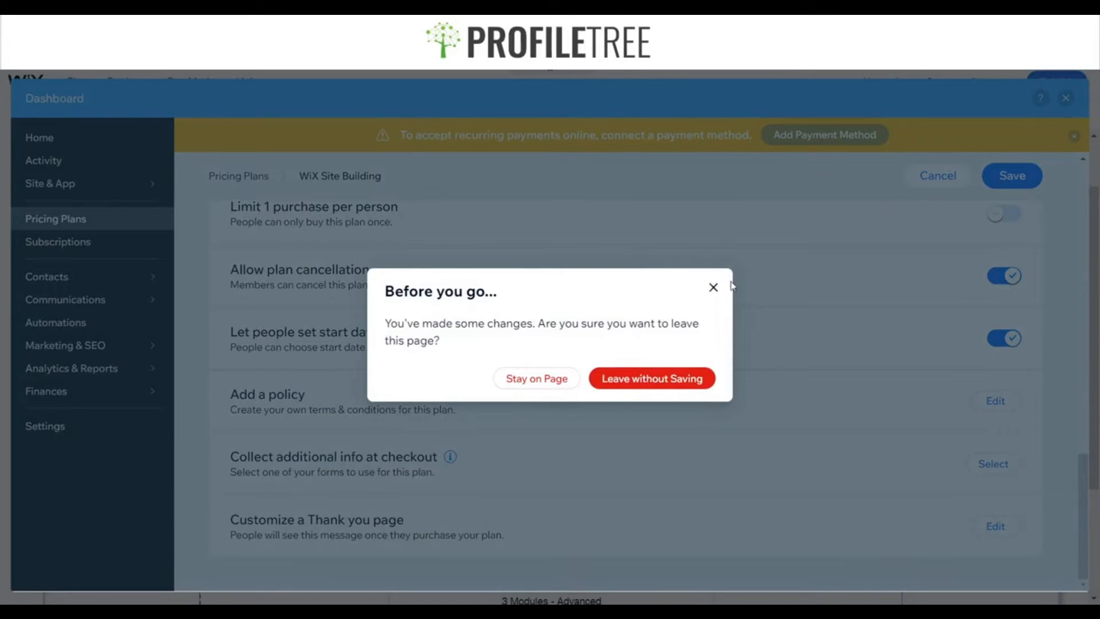
{"action": "left_click", "coordinate": [713, 288]}
{"action": "left_click", "coordinate": [1012, 175]}
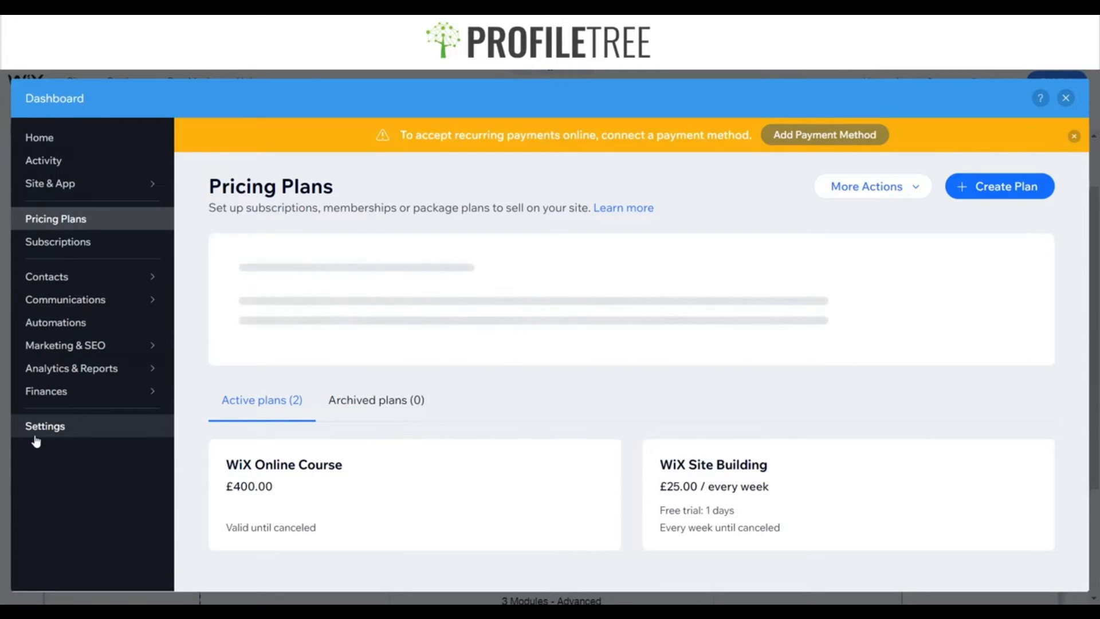
{"action": "left_click", "coordinate": [35, 439]}
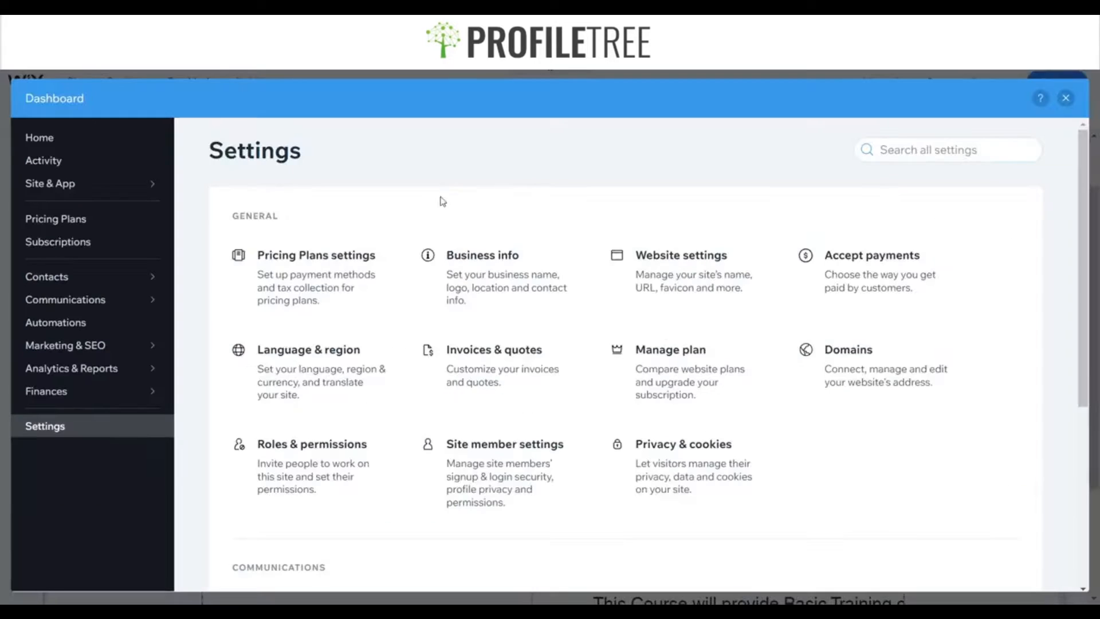
Open Pricing Plans settings and review the Payments, Tax and Invoices sections.
{"action": "left_click", "coordinate": [319, 269]}
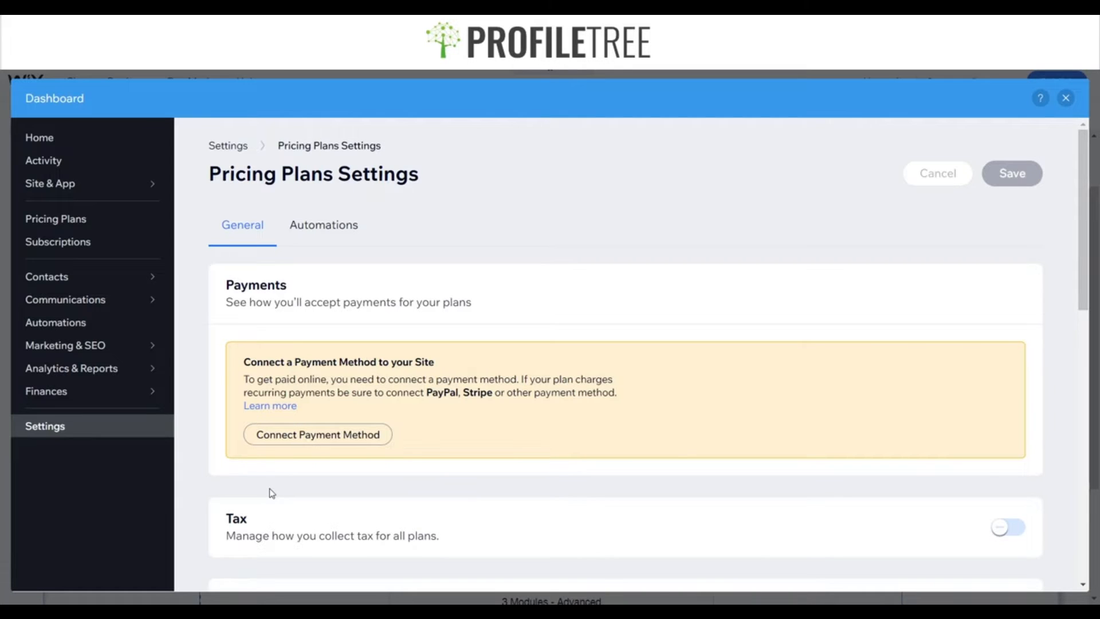
{"action": "left_click_drag", "start_coordinate": [223, 284], "coordinate": [298, 289]}
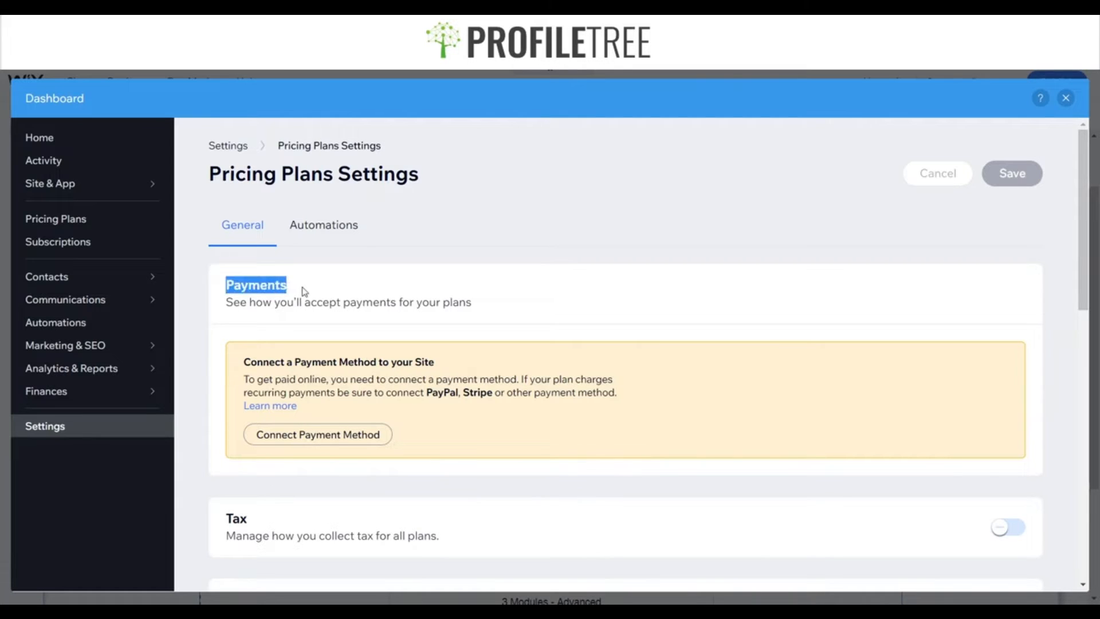
{"action": "left_click", "coordinate": [305, 291]}
{"action": "scroll", "coordinate": [294, 305], "scroll_direction": "down", "scroll_amount": 1}
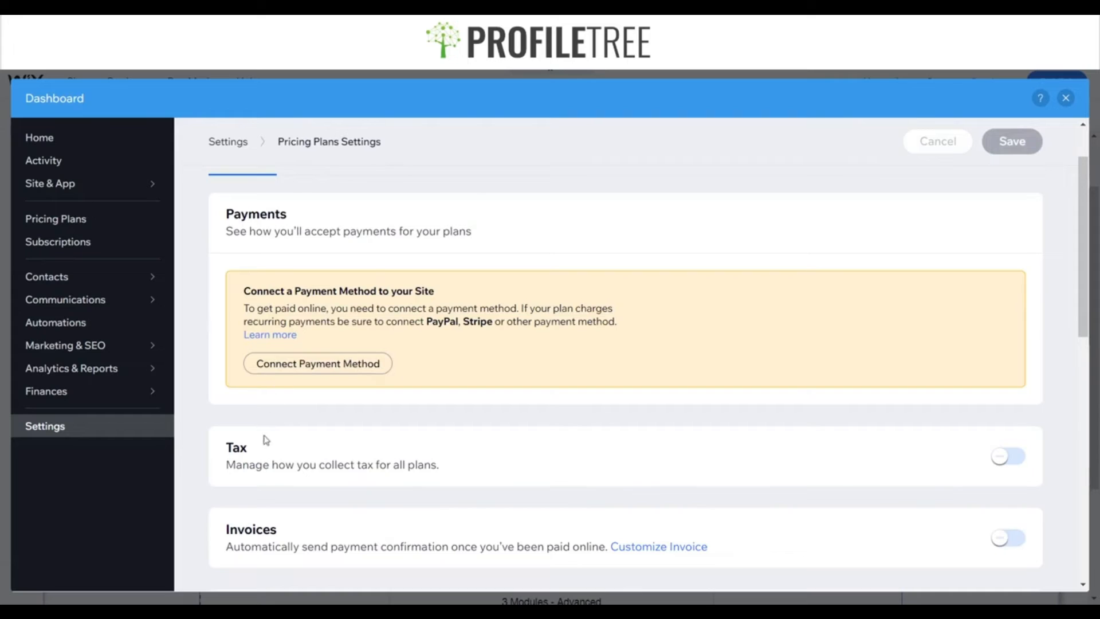
Start connecting a payment method and browse the Wix card, PayPal and Manual Payments providers.
{"action": "left_click", "coordinate": [350, 377]}
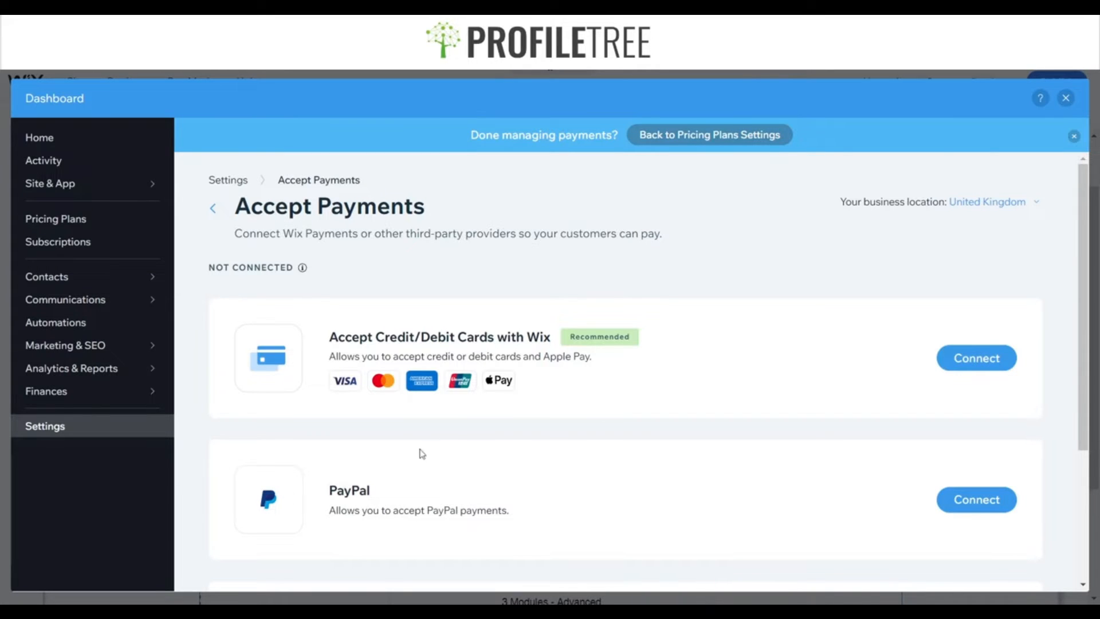
{"action": "scroll", "coordinate": [420, 452], "scroll_direction": "down", "scroll_amount": 3}
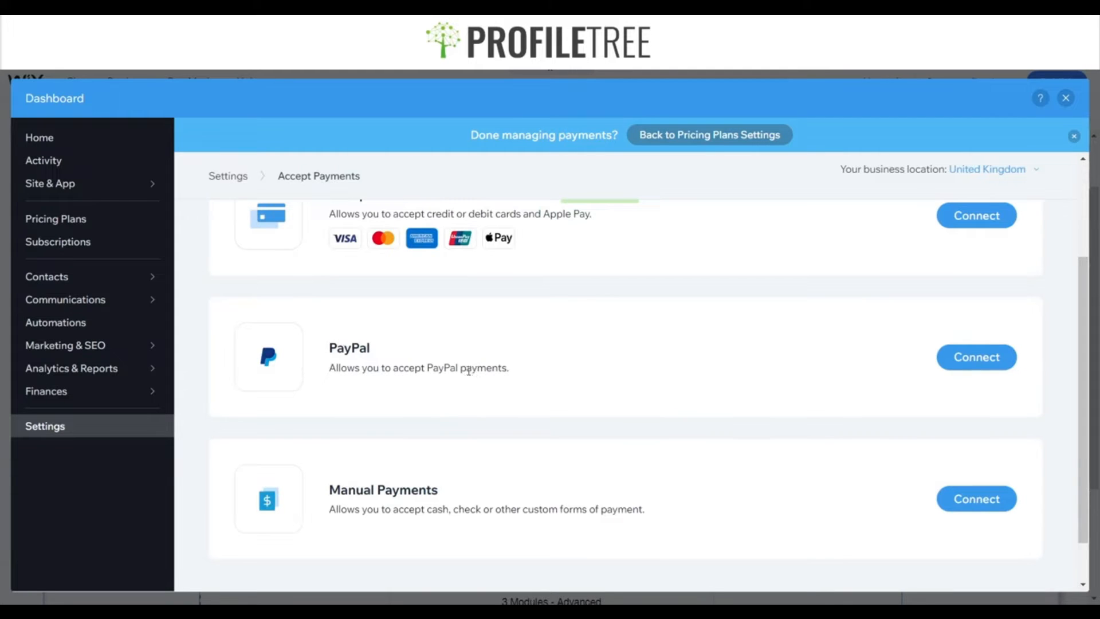
{"action": "scroll", "coordinate": [465, 371], "scroll_direction": "down", "scroll_amount": 1}
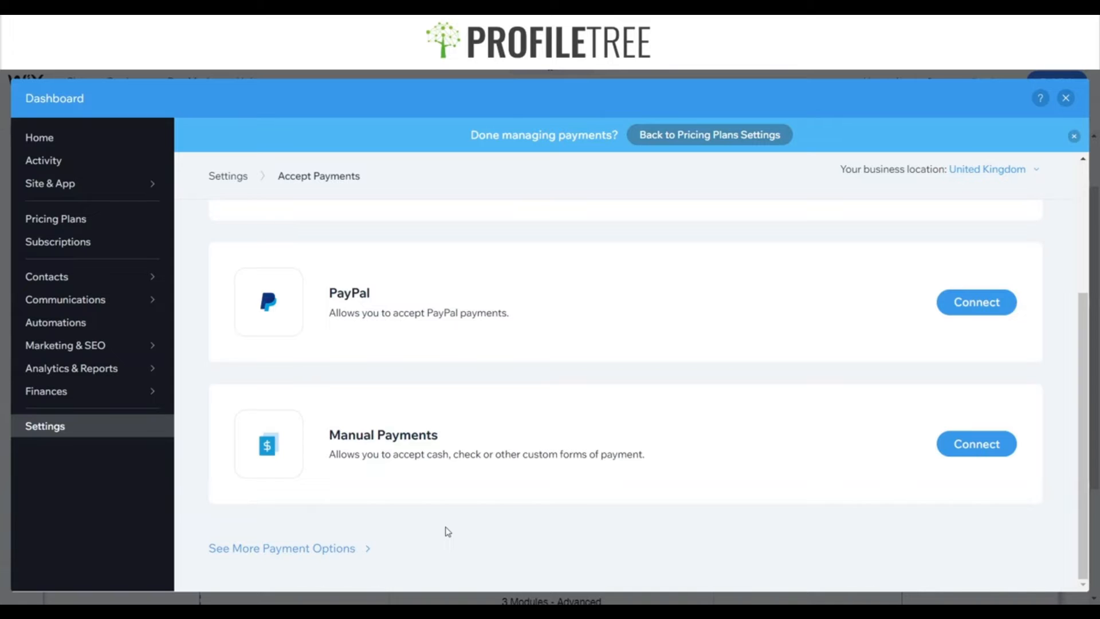
{"action": "scroll", "coordinate": [507, 470], "scroll_direction": "up", "scroll_amount": 3}
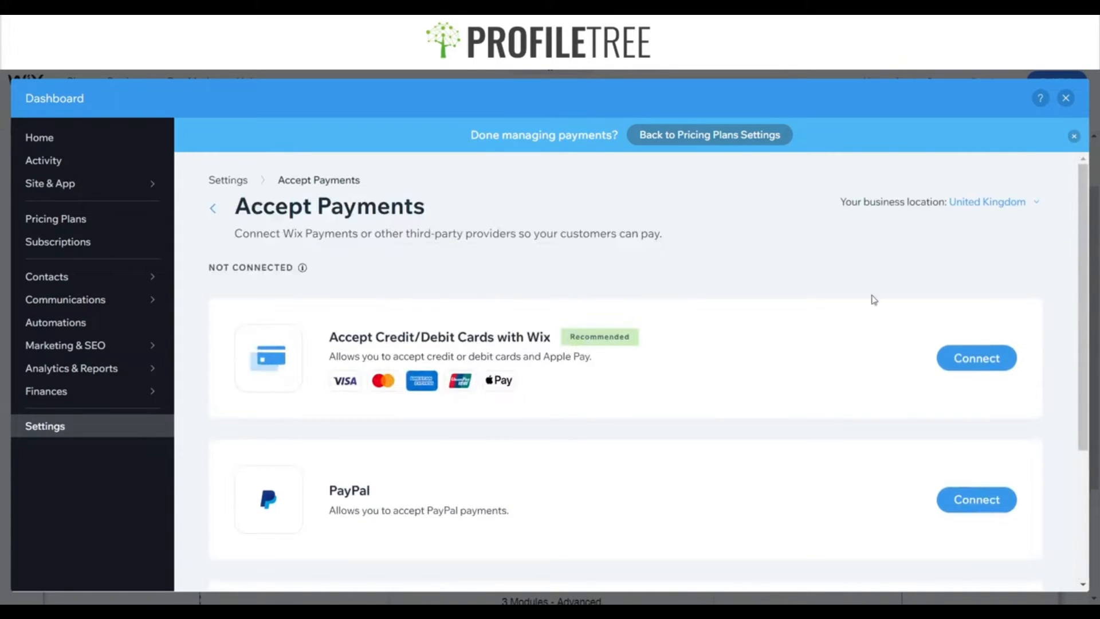
Connect Wix credit/debit card payments, answering 'No, I DO NOT' to selling prohibited products.
{"action": "left_click", "coordinate": [949, 365]}
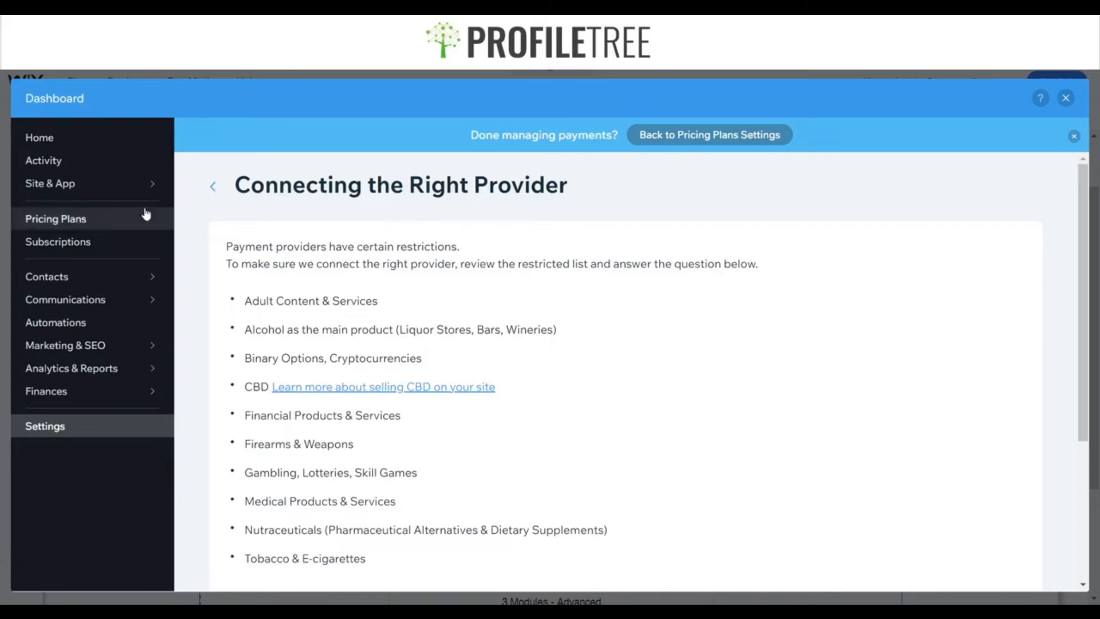
{"action": "scroll", "coordinate": [378, 318], "scroll_direction": "down", "scroll_amount": 2}
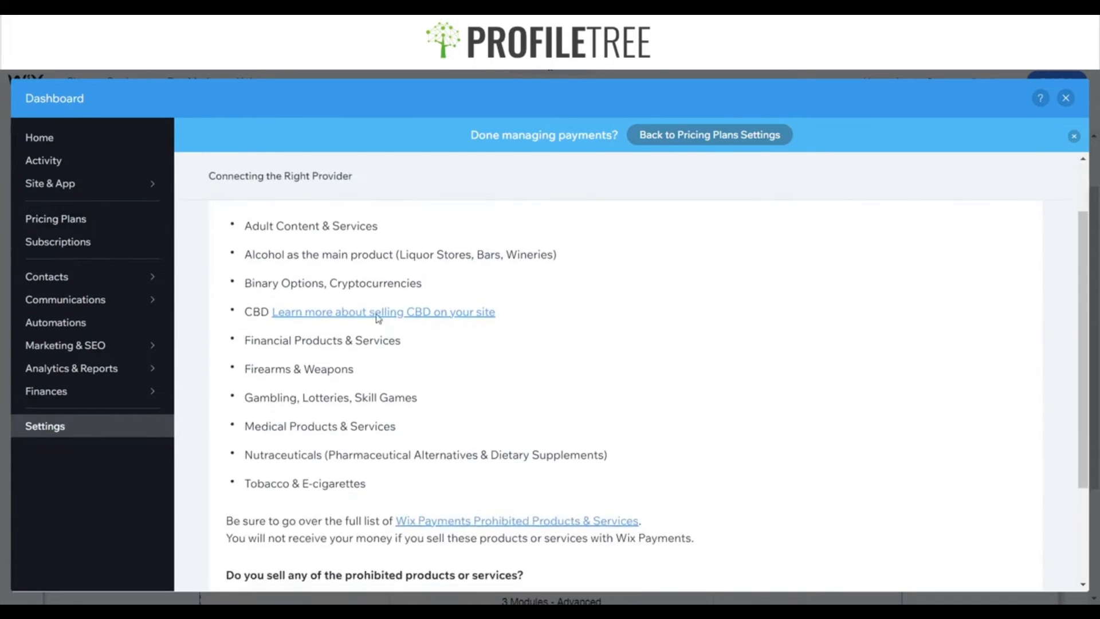
{"action": "scroll", "coordinate": [401, 324], "scroll_direction": "down", "scroll_amount": 3}
{"action": "scroll", "coordinate": [438, 332], "scroll_direction": "up", "scroll_amount": 4}
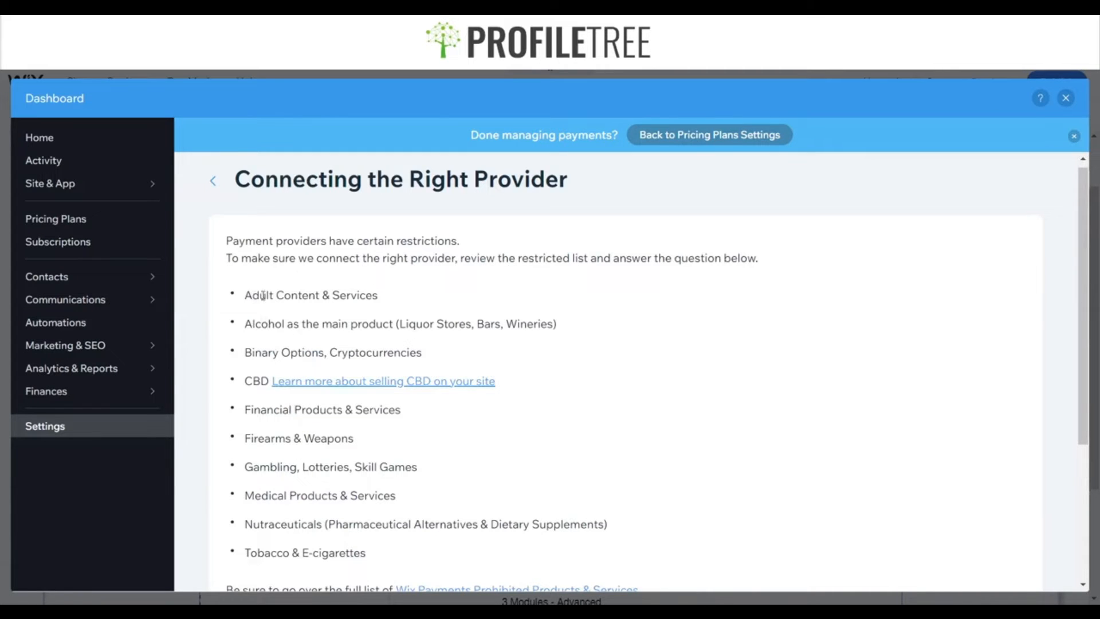
{"action": "scroll", "coordinate": [624, 263], "scroll_direction": "down", "scroll_amount": 4}
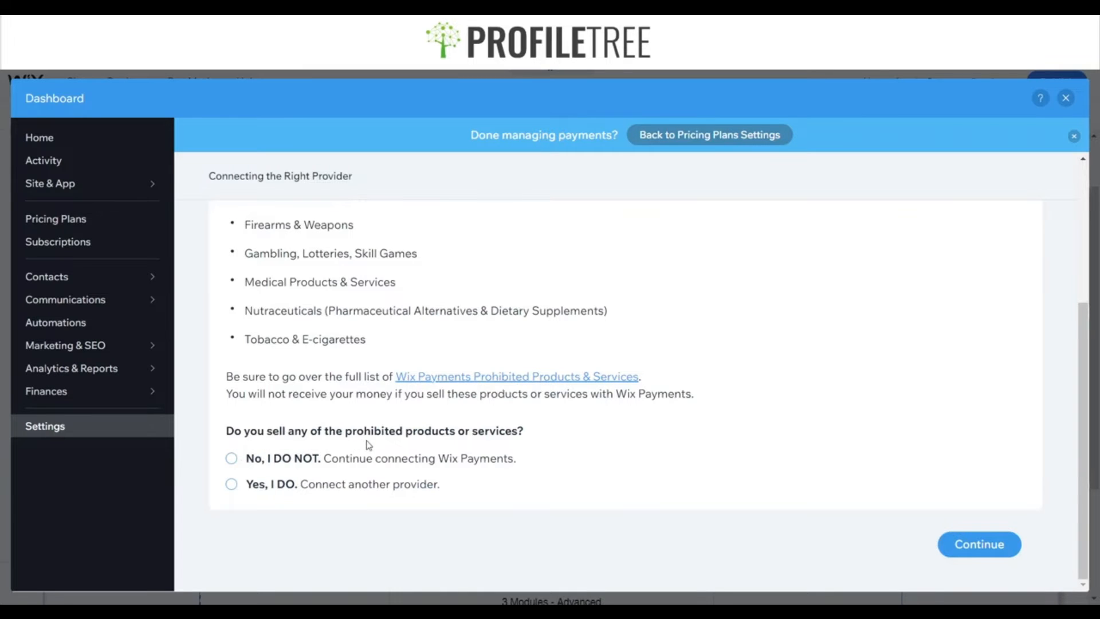
{"action": "left_click", "coordinate": [298, 461]}
{"action": "left_click", "coordinate": [990, 553]}
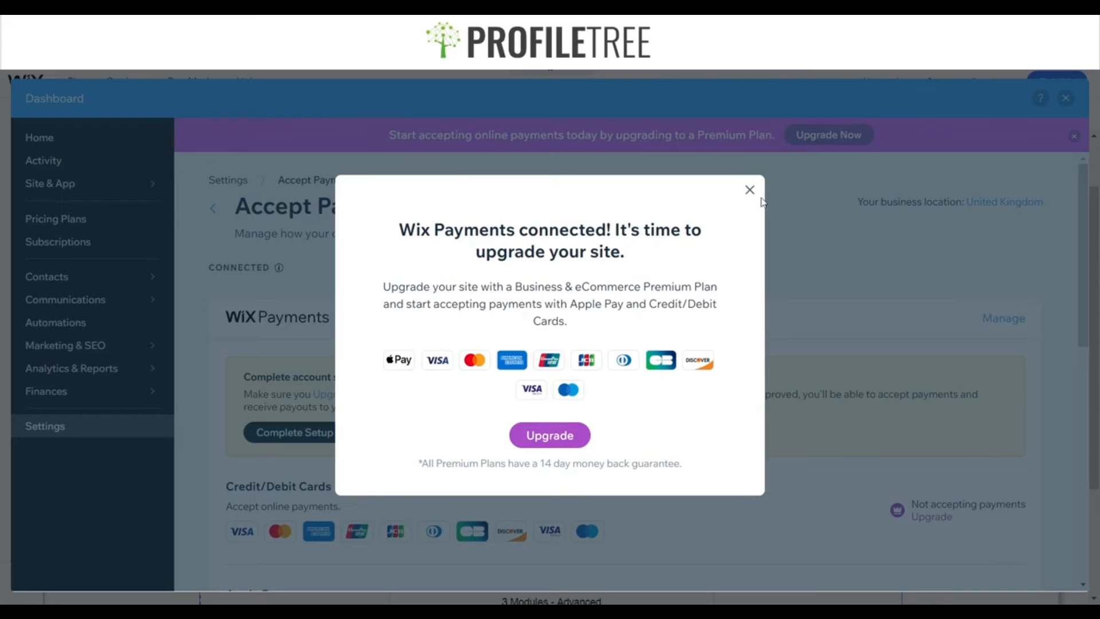
Go from the 'Wix Payments connected' notice to the Premium Plan upgrade page.
{"action": "left_click_drag", "start_coordinate": [383, 286], "coordinate": [720, 287]}
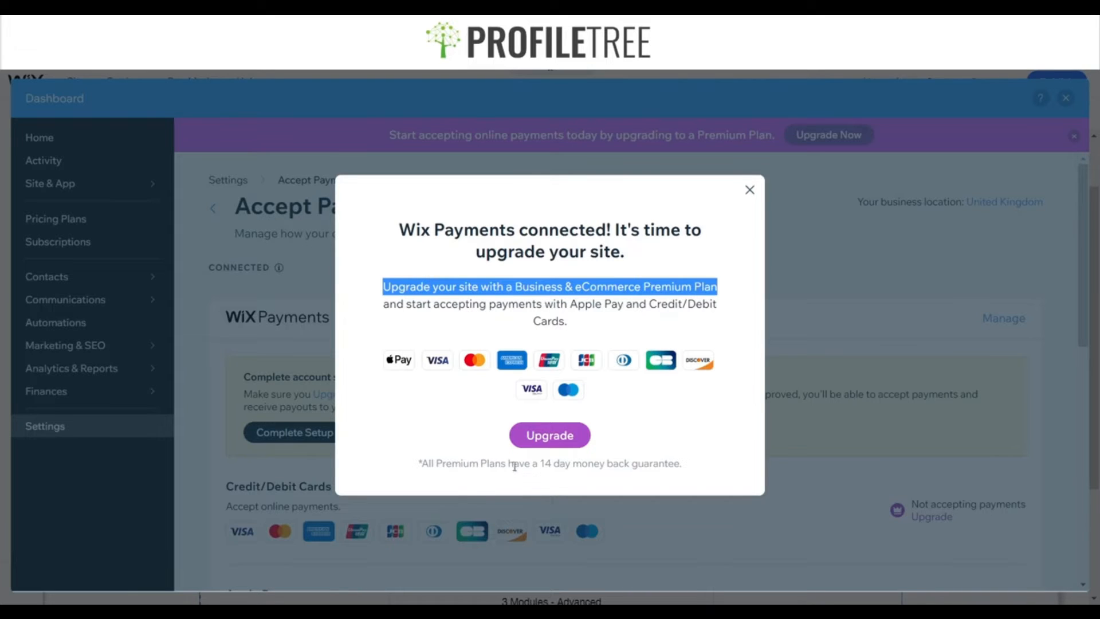
{"action": "left_click", "coordinate": [541, 448]}
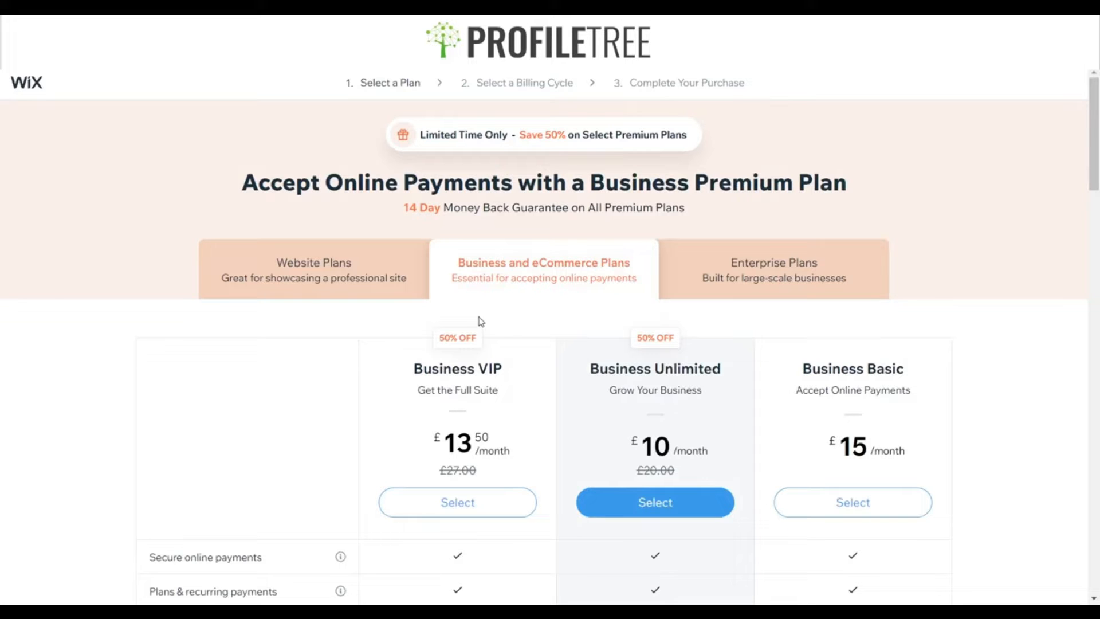
{"action": "left_click", "coordinate": [302, 286]}
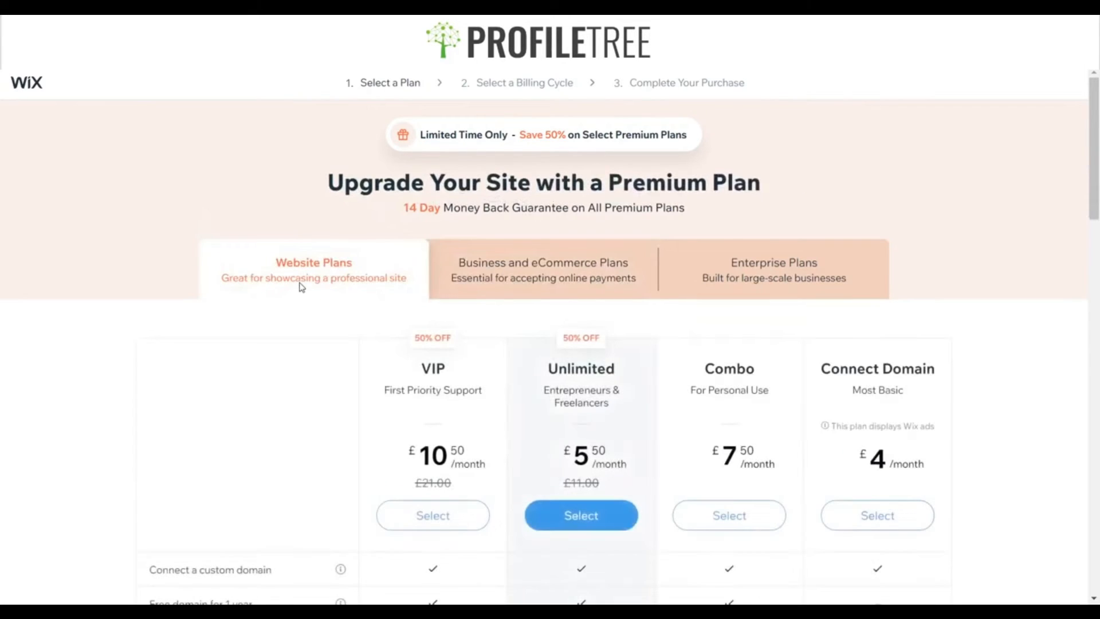
{"action": "left_click_drag", "start_coordinate": [819, 369], "coordinate": [939, 380]}
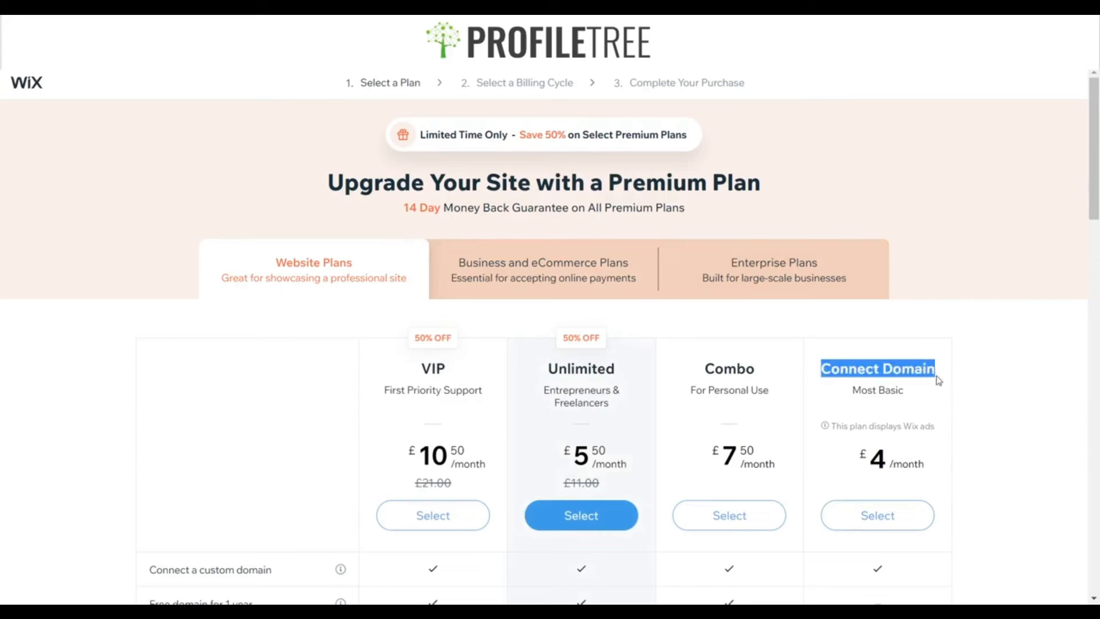
{"action": "left_click", "coordinate": [637, 272]}
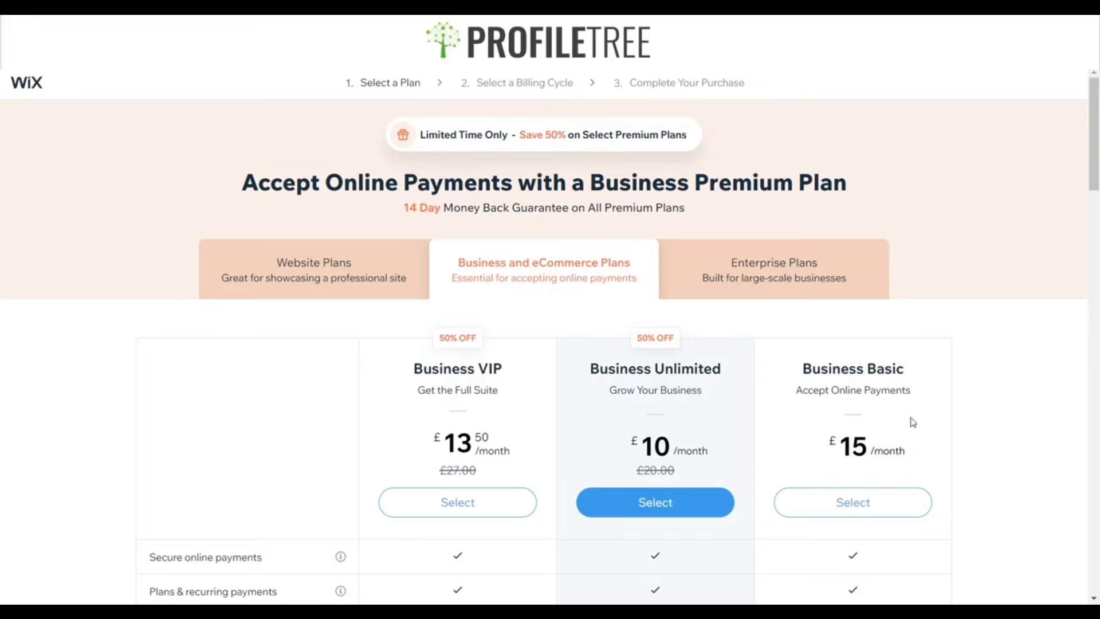
{"action": "scroll", "coordinate": [578, 421], "scroll_direction": "down", "scroll_amount": 1}
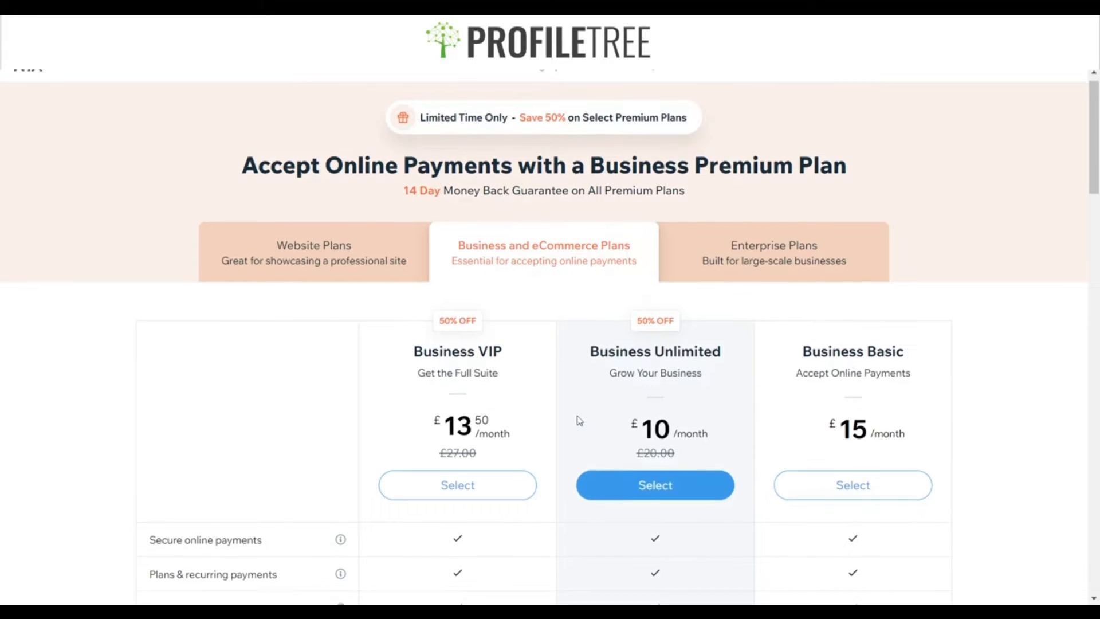
{"action": "scroll", "coordinate": [576, 350], "scroll_direction": "down", "scroll_amount": 2}
{"action": "scroll", "coordinate": [568, 270], "scroll_direction": "up", "scroll_amount": 3}
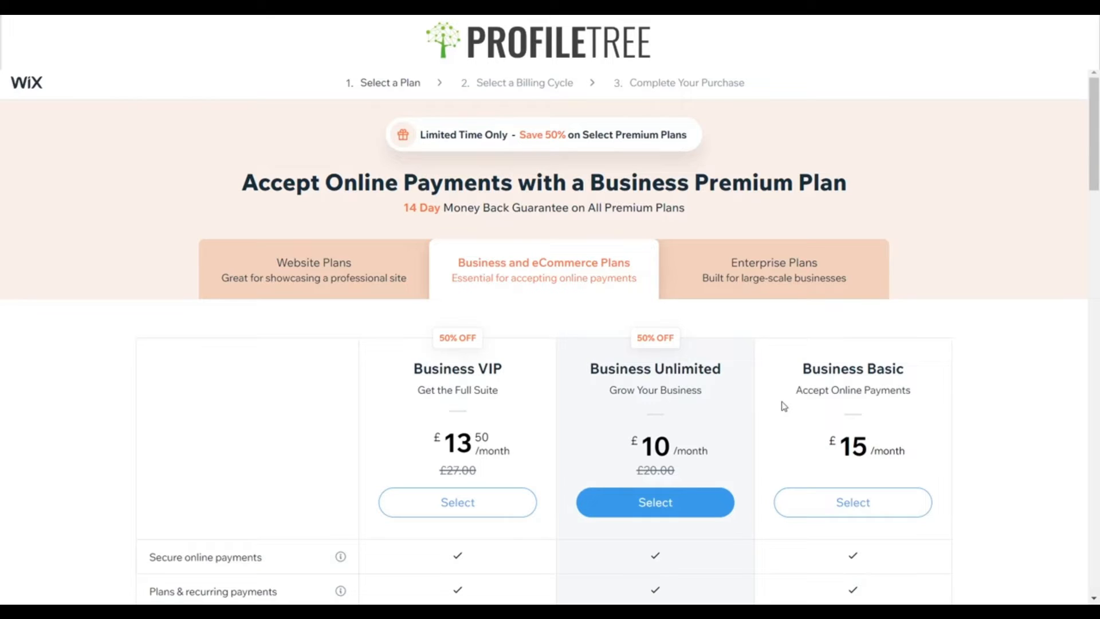
{"action": "scroll", "coordinate": [843, 252], "scroll_direction": "down", "scroll_amount": 3}
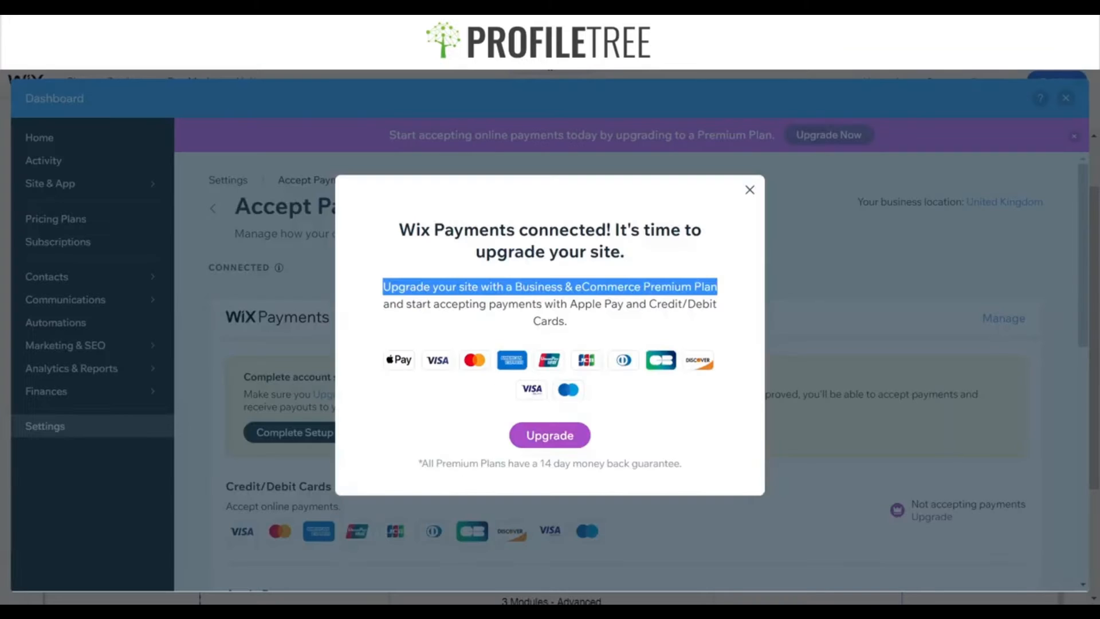
Dismiss the upgrade prompt, look over Accept Payments, and exit the dashboard to the editor.
{"action": "left_click", "coordinate": [749, 190]}
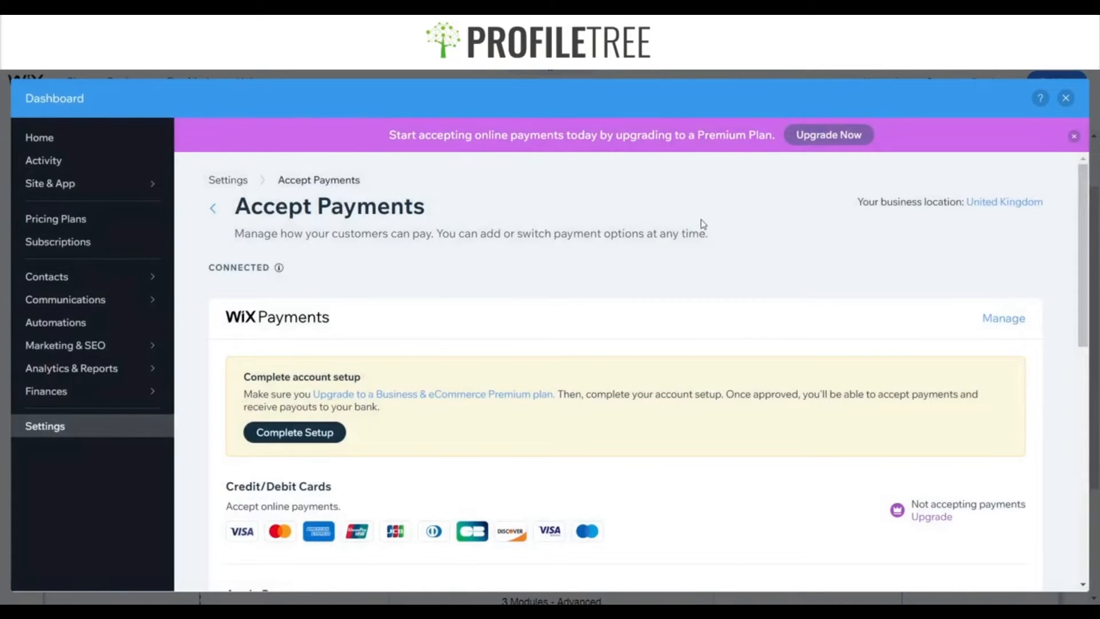
{"action": "scroll", "coordinate": [702, 223], "scroll_direction": "down", "scroll_amount": 7}
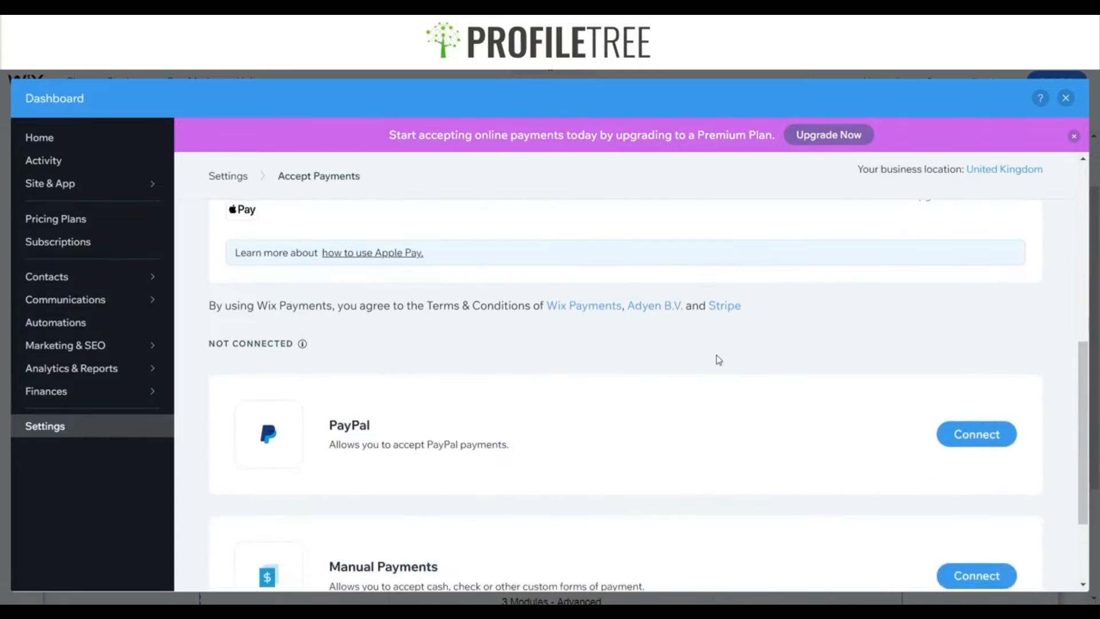
{"action": "scroll", "coordinate": [719, 360], "scroll_direction": "down", "scroll_amount": 2}
{"action": "scroll", "coordinate": [528, 376], "scroll_direction": "up", "scroll_amount": 10}
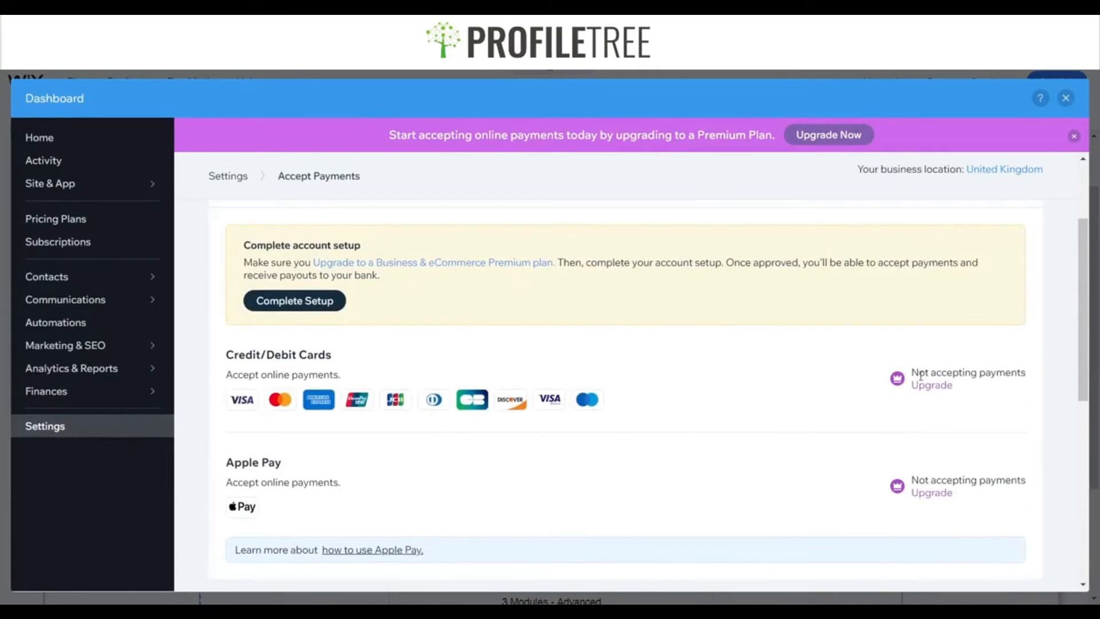
{"action": "scroll", "coordinate": [937, 510], "scroll_direction": "up", "scroll_amount": 1}
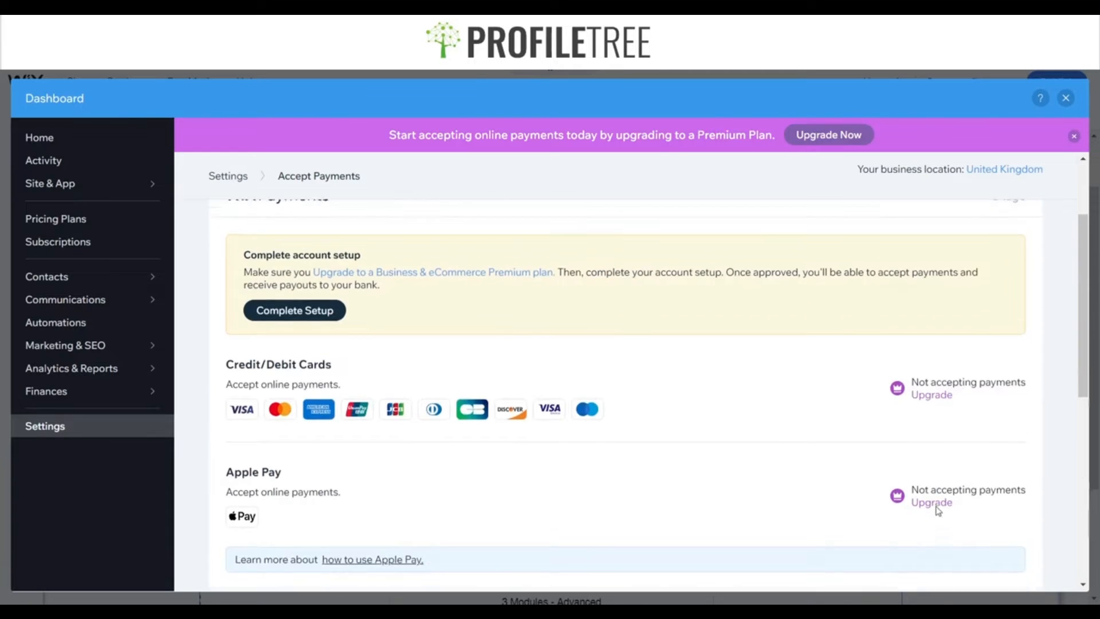
{"action": "scroll", "coordinate": [938, 510], "scroll_direction": "up", "scroll_amount": 2}
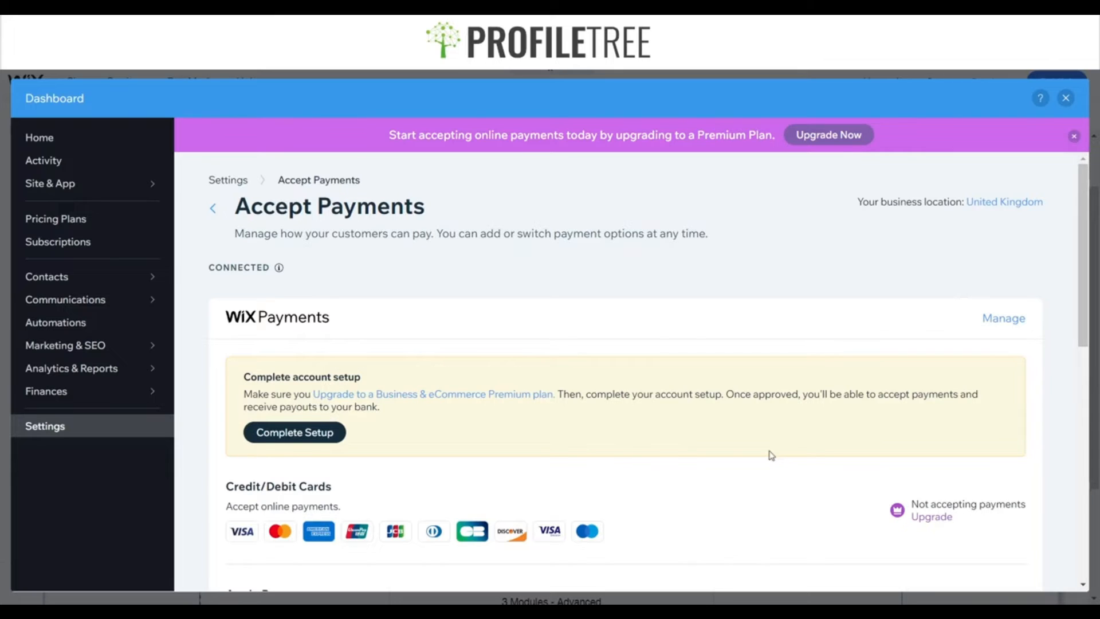
{"action": "left_click", "coordinate": [1066, 99]}
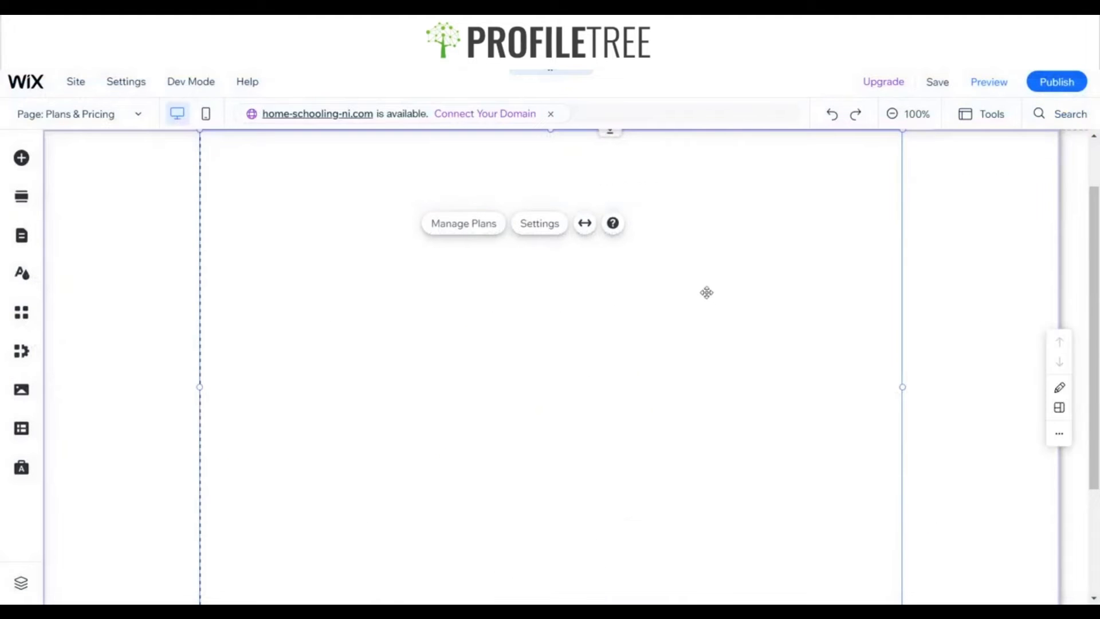
{"action": "scroll", "coordinate": [684, 310], "scroll_direction": "up", "scroll_amount": 2}
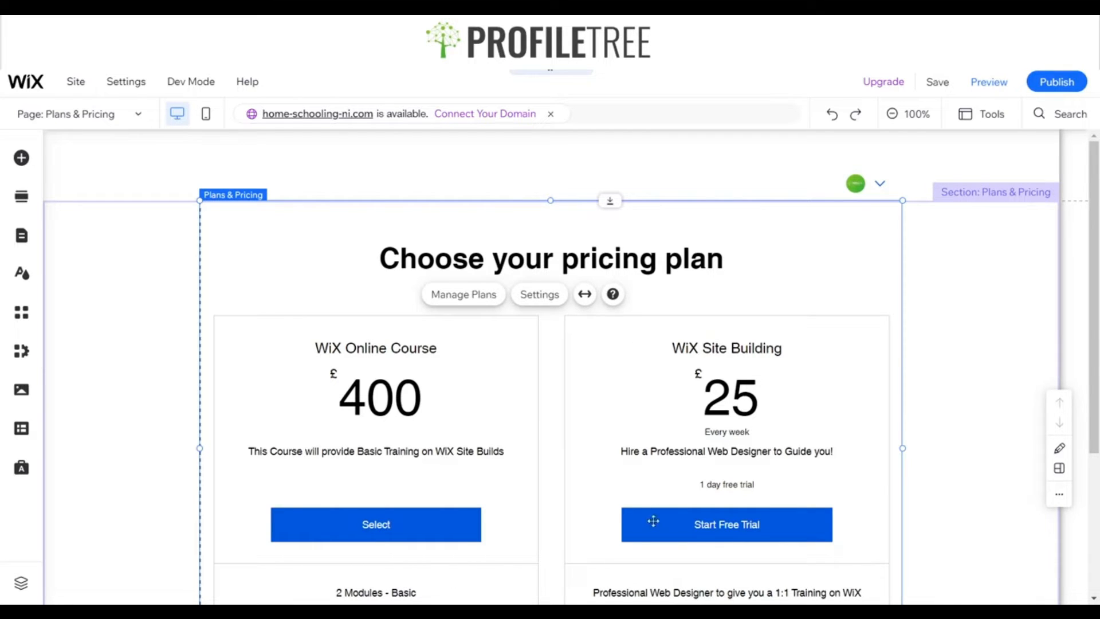
{"action": "scroll", "coordinate": [653, 520], "scroll_direction": "down", "scroll_amount": 4}
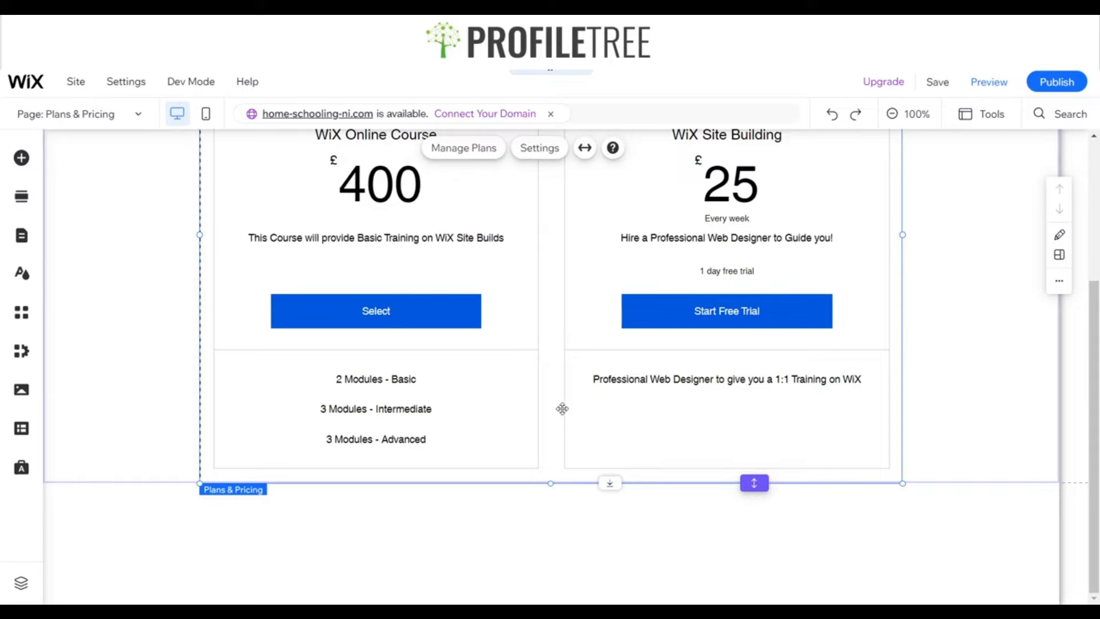
{"action": "scroll", "coordinate": [563, 409], "scroll_direction": "up", "scroll_amount": 3}
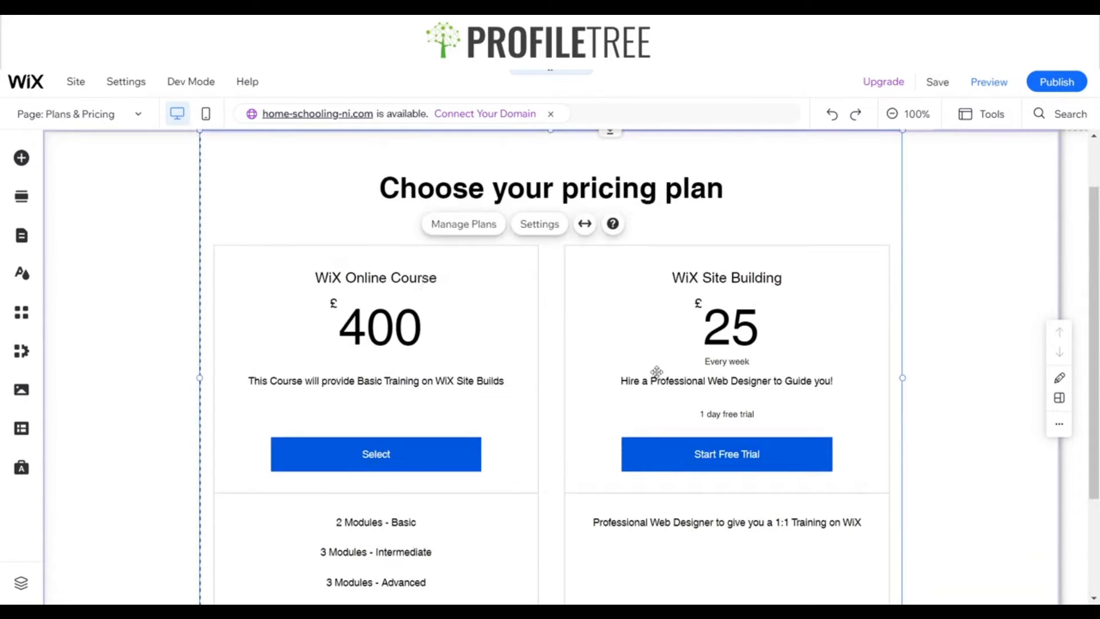
{"action": "scroll", "coordinate": [667, 378], "scroll_direction": "down", "scroll_amount": 3}
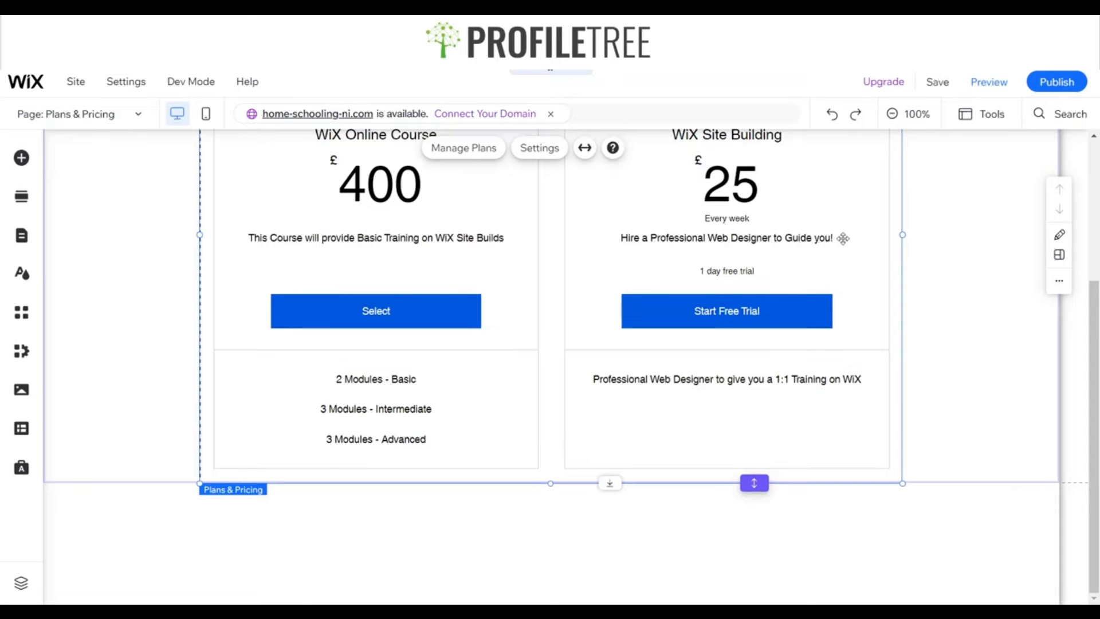
{"action": "scroll", "coordinate": [762, 290], "scroll_direction": "up", "scroll_amount": 4}
{"action": "scroll", "coordinate": [752, 297], "scroll_direction": "down", "scroll_amount": 1}
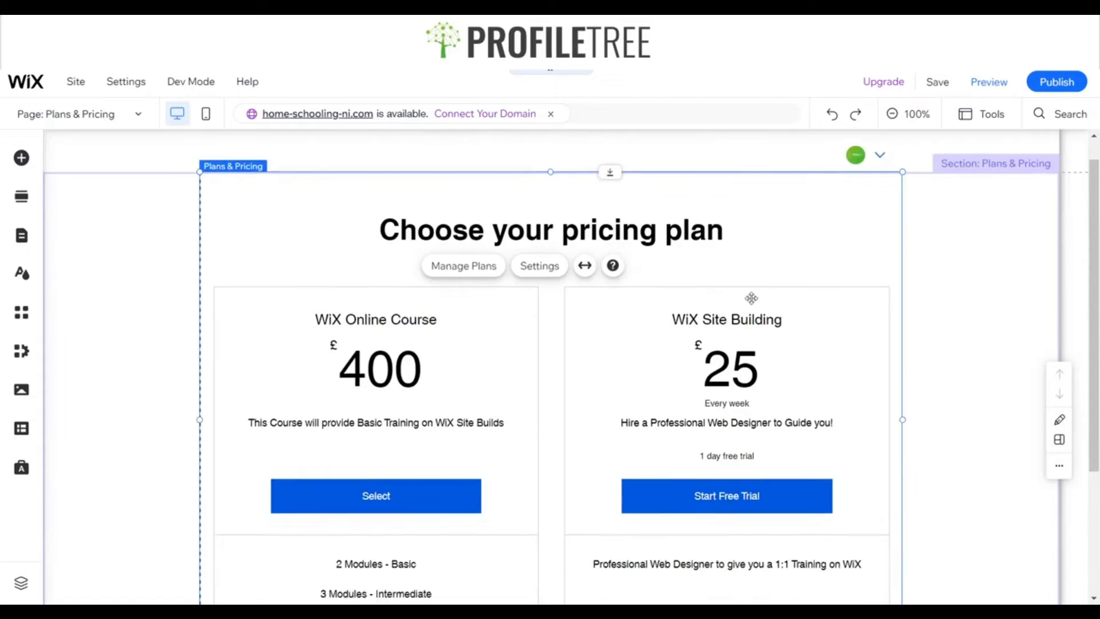
{"action": "scroll", "coordinate": [752, 297], "scroll_direction": "up", "scroll_amount": 1}
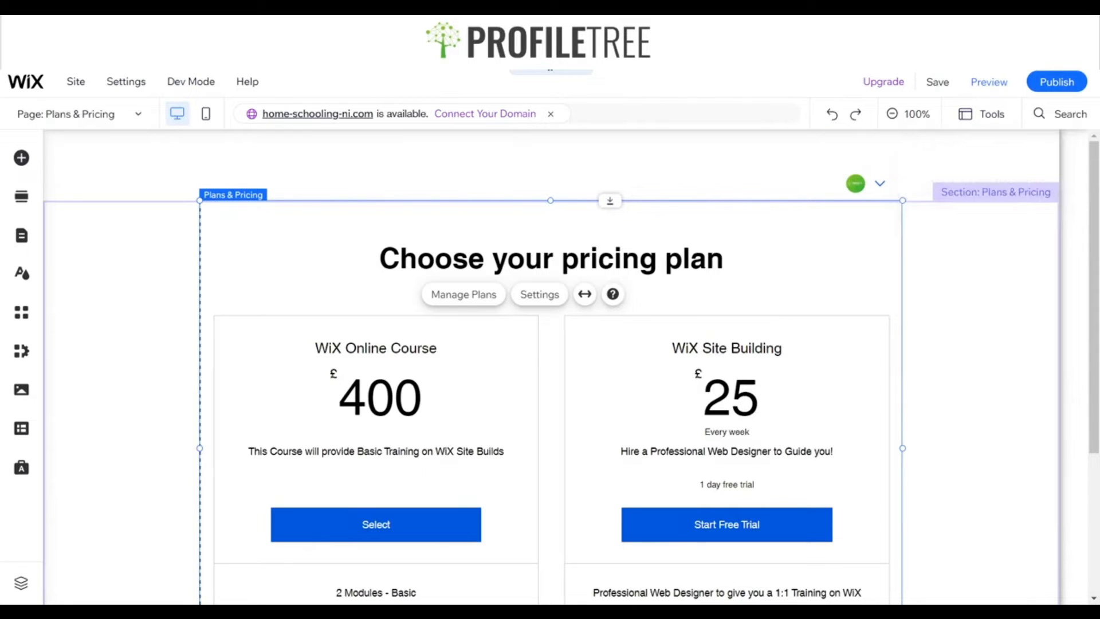
Preview the £400 course and £25 weekly plan page, then view the published site.
{"action": "left_click", "coordinate": [982, 94]}
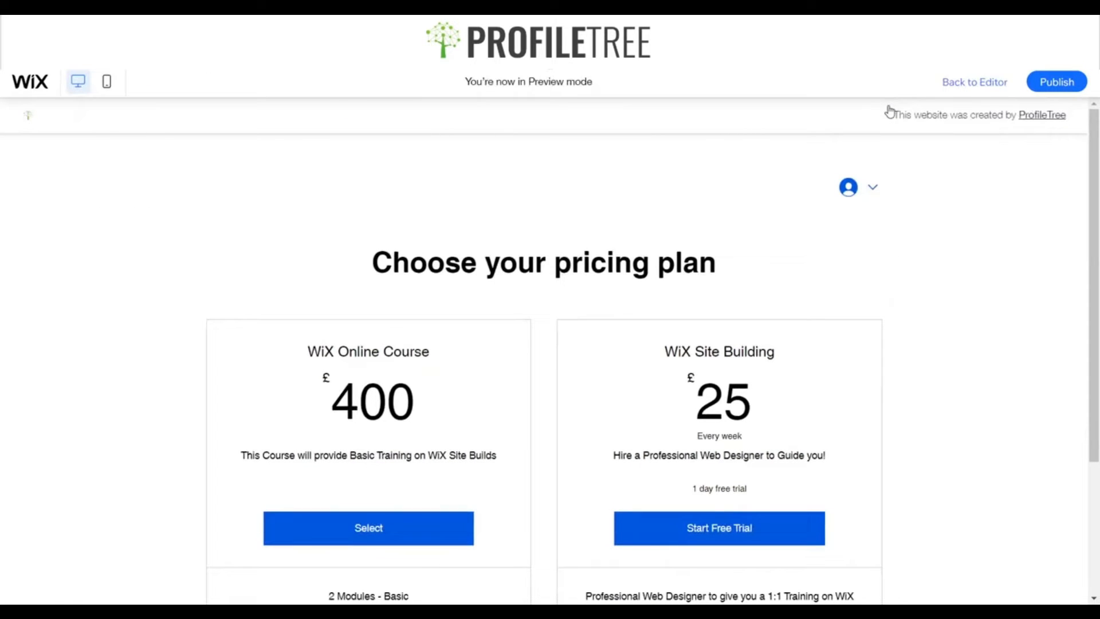
{"action": "scroll", "coordinate": [435, 318], "scroll_direction": "down", "scroll_amount": 1}
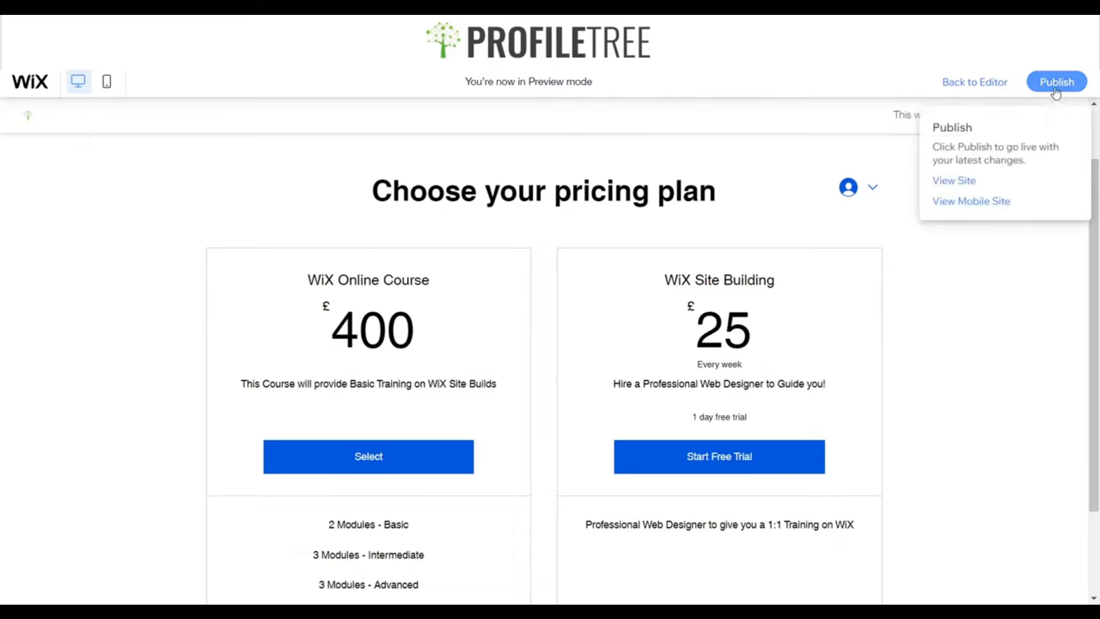
{"action": "left_click", "coordinate": [954, 180]}
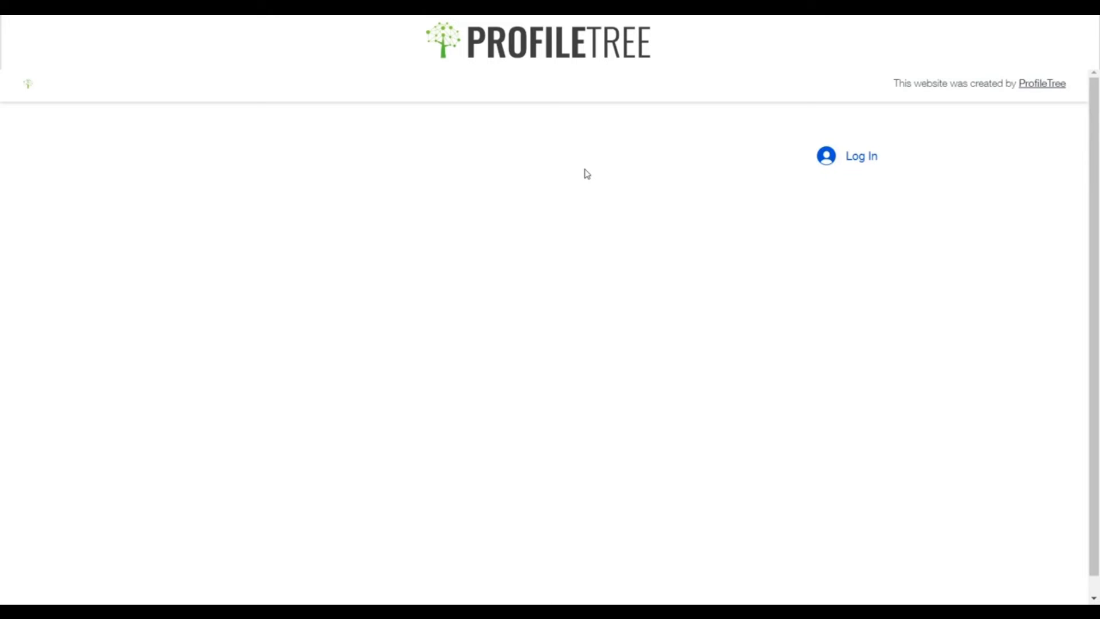
Sign up as a new member by email with a test address and password, passing reCAPTCHA.
{"action": "left_click", "coordinate": [838, 162]}
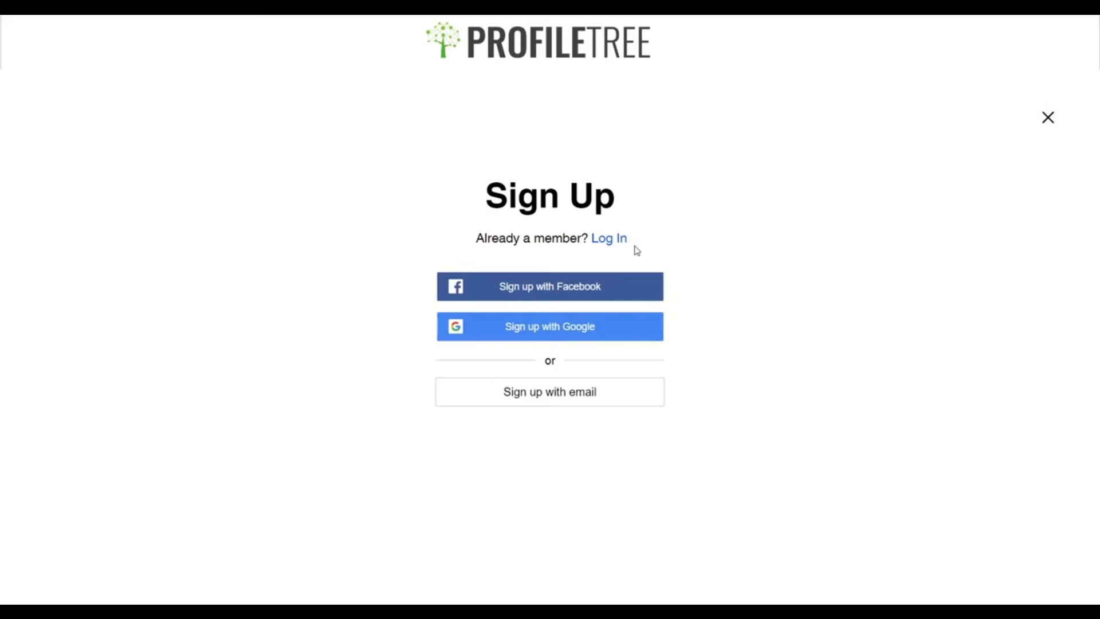
{"action": "left_click", "coordinate": [580, 392]}
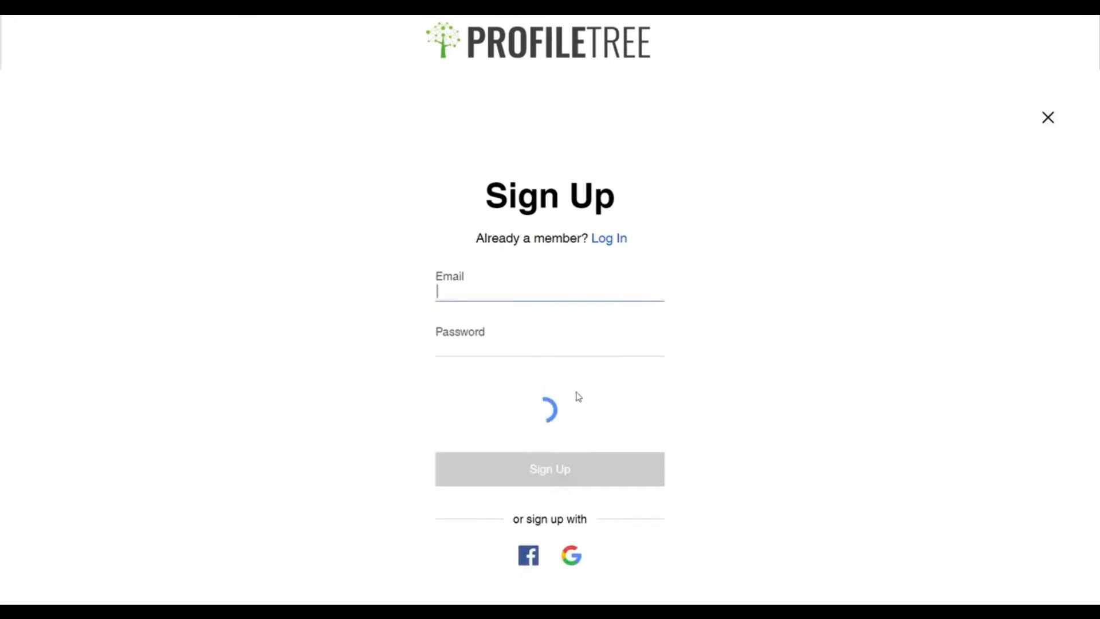
{"action": "type", "text": "t"}
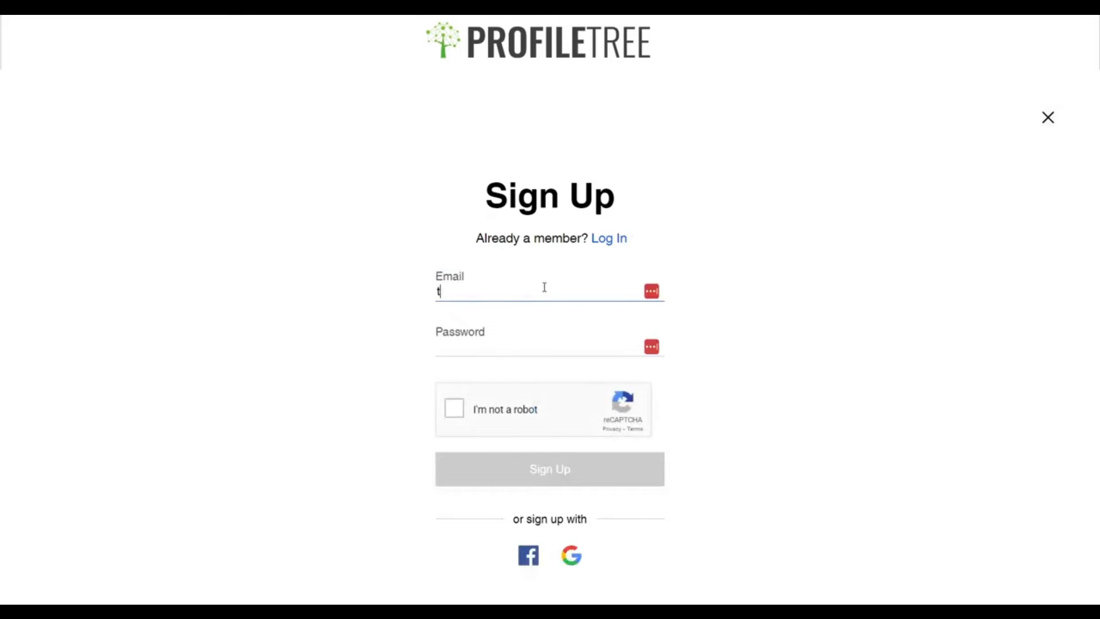
{"action": "type", "text": "est@test.com"}
{"action": "key", "text": "Tab"}
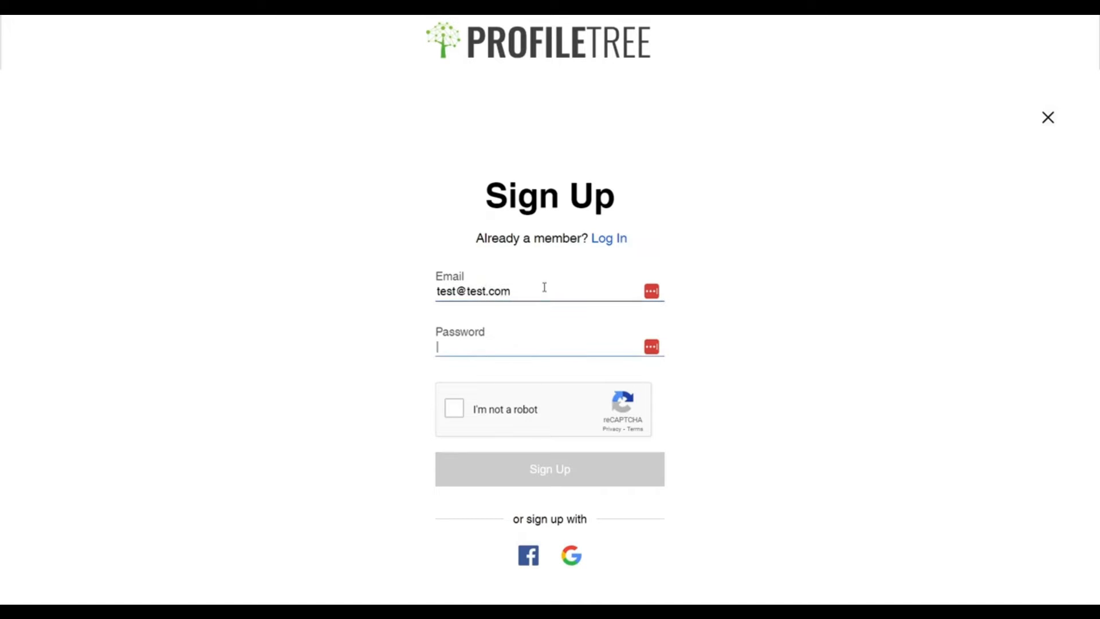
{"action": "type", "text": "tes"}
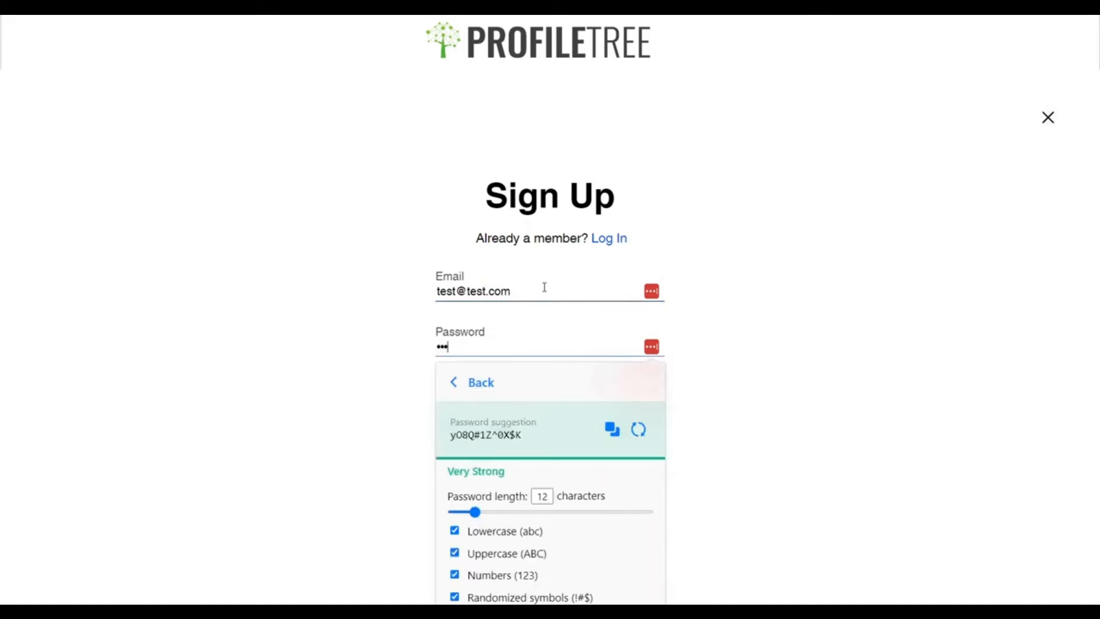
{"action": "key", "text": "BackSpace"}
{"action": "key", "text": "BackSpace"}
{"action": "type", "text": "••••••••"}
{"action": "left_click", "coordinate": [330, 361]}
{"action": "left_click", "coordinate": [455, 408]}
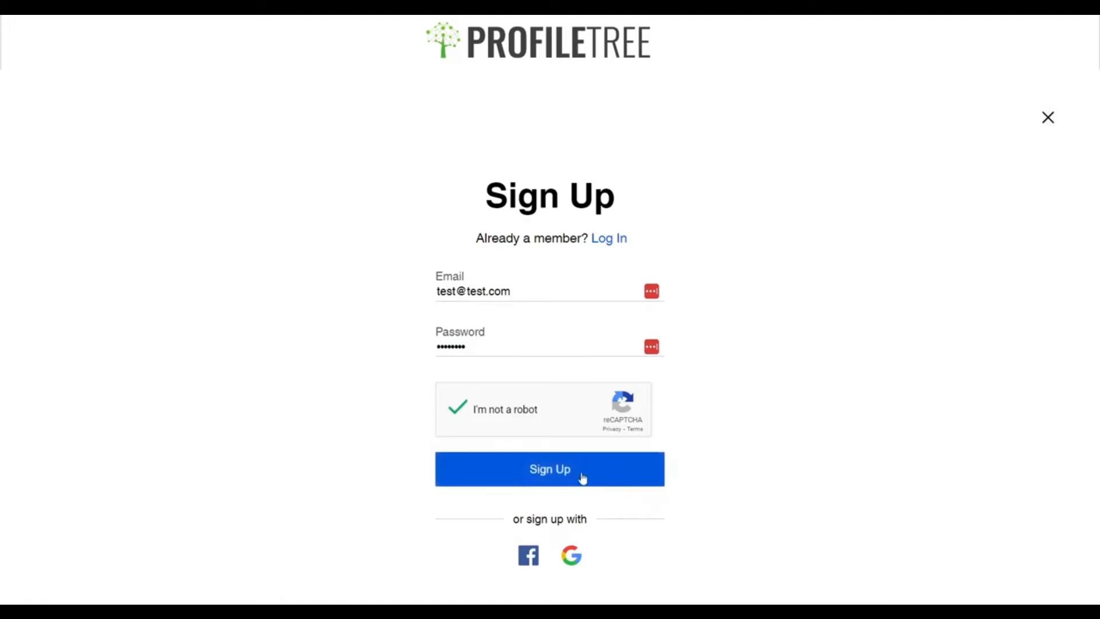
{"action": "left_click", "coordinate": [582, 480]}
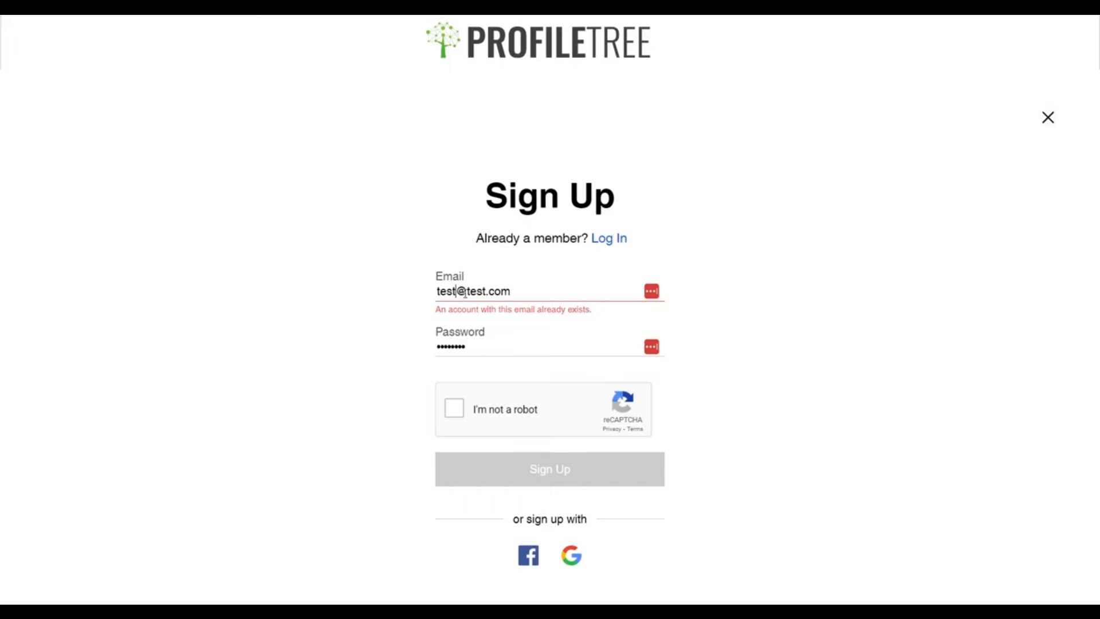
Append a 1 to the already-taken email, redo the reCAPTCHA and resubmit the sign-up.
{"action": "left_click", "coordinate": [465, 344]}
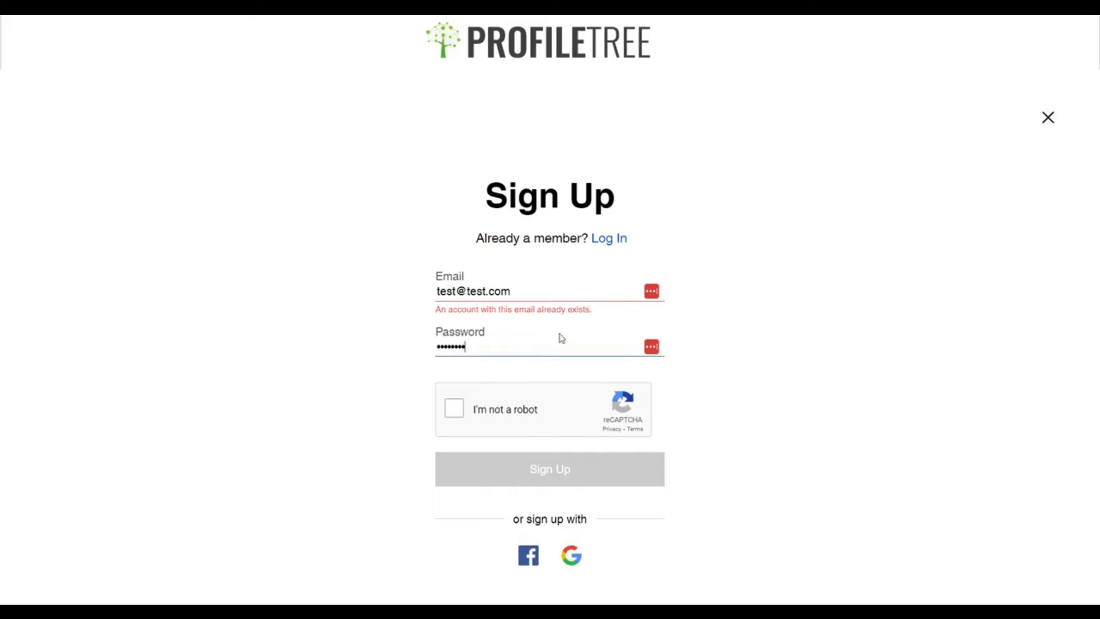
{"action": "left_click", "coordinate": [455, 292]}
{"action": "type", "text": "1"}
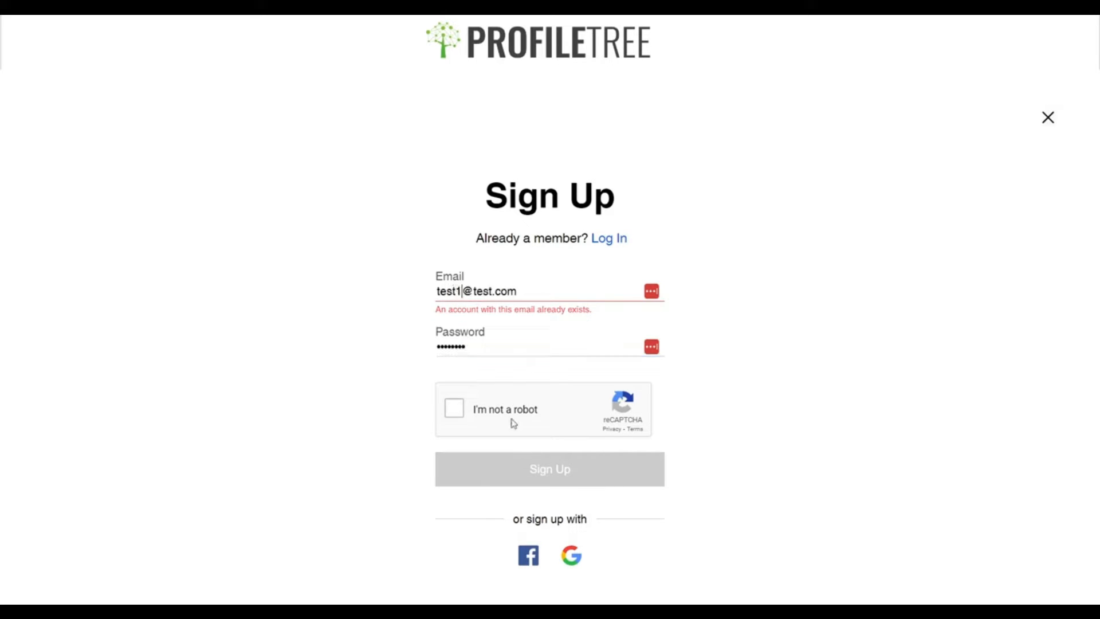
{"action": "left_click", "coordinate": [492, 427]}
{"action": "left_click", "coordinate": [528, 485]}
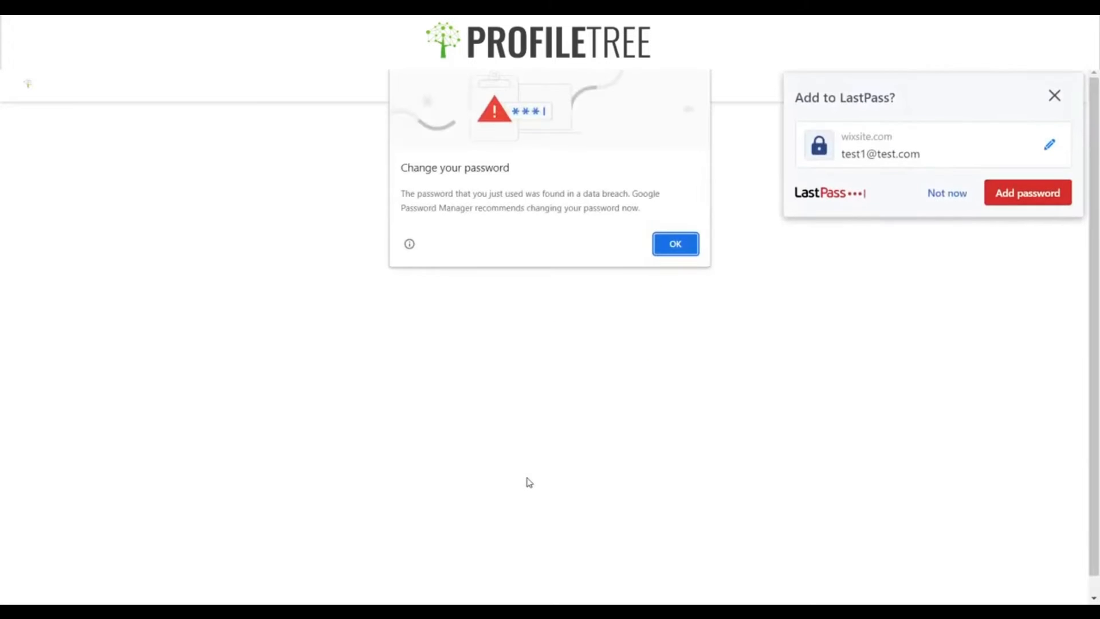
Dismiss the password warnings and open My Subscriptions from the member account menu.
{"action": "left_click", "coordinate": [692, 252]}
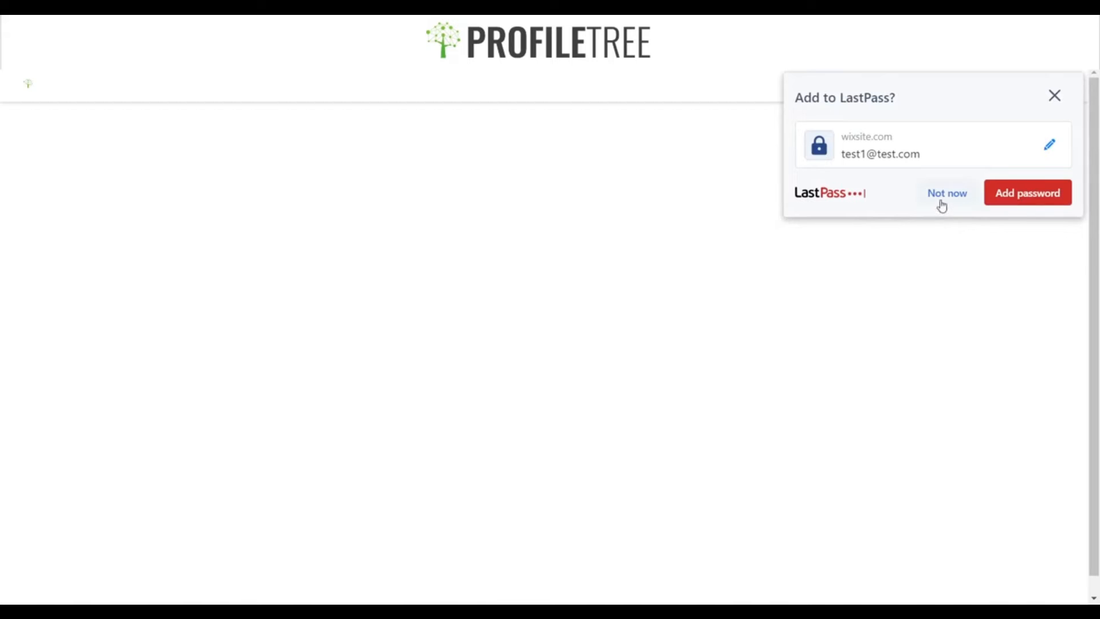
{"action": "left_click", "coordinate": [938, 202]}
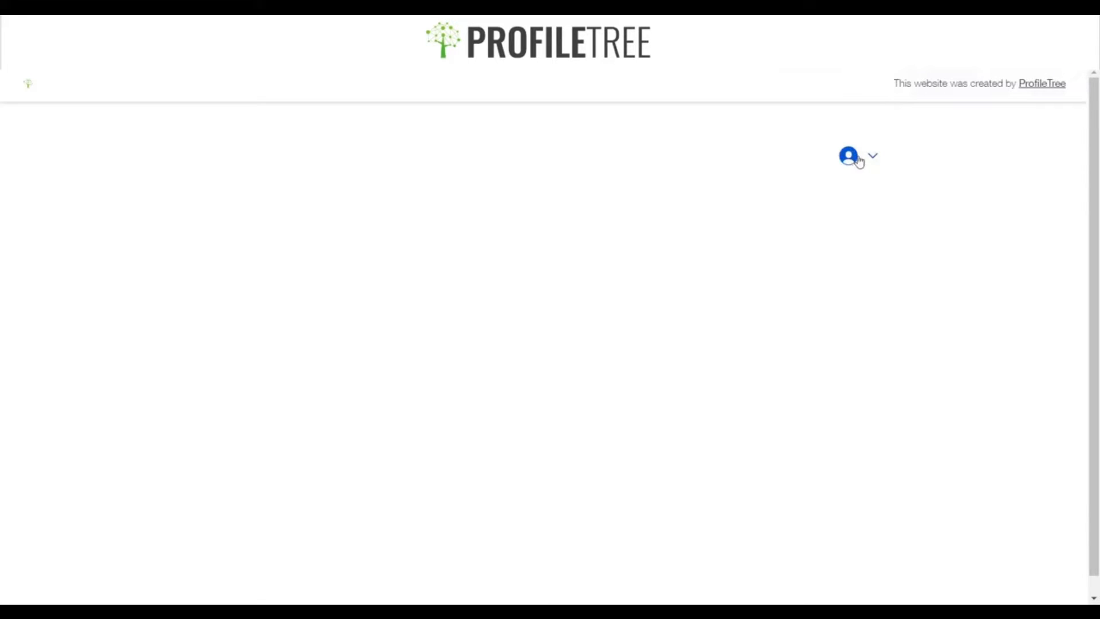
{"action": "left_click", "coordinate": [860, 161]}
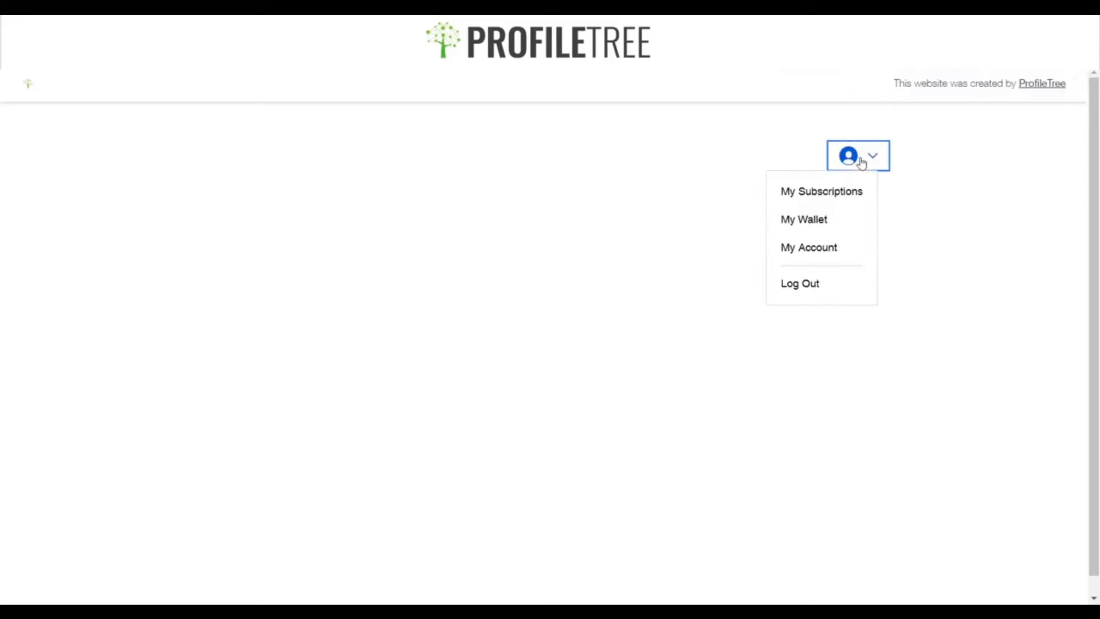
{"action": "left_click", "coordinate": [818, 197]}
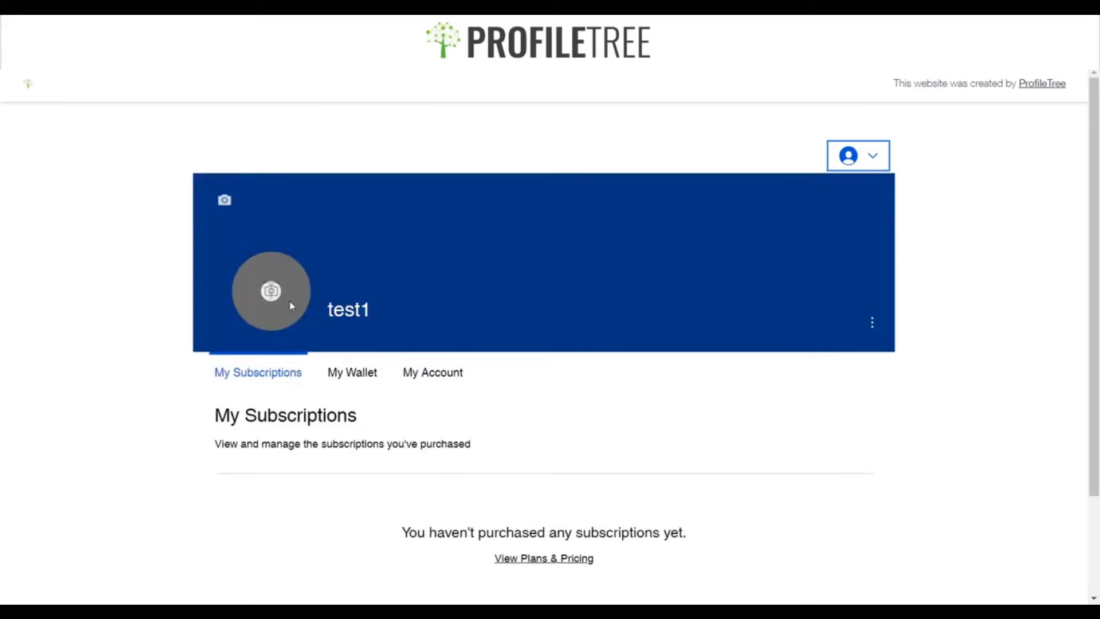
Move from the empty My Subscriptions page to View Plans & Pricing.
{"action": "scroll", "coordinate": [491, 368], "scroll_direction": "down", "scroll_amount": 2}
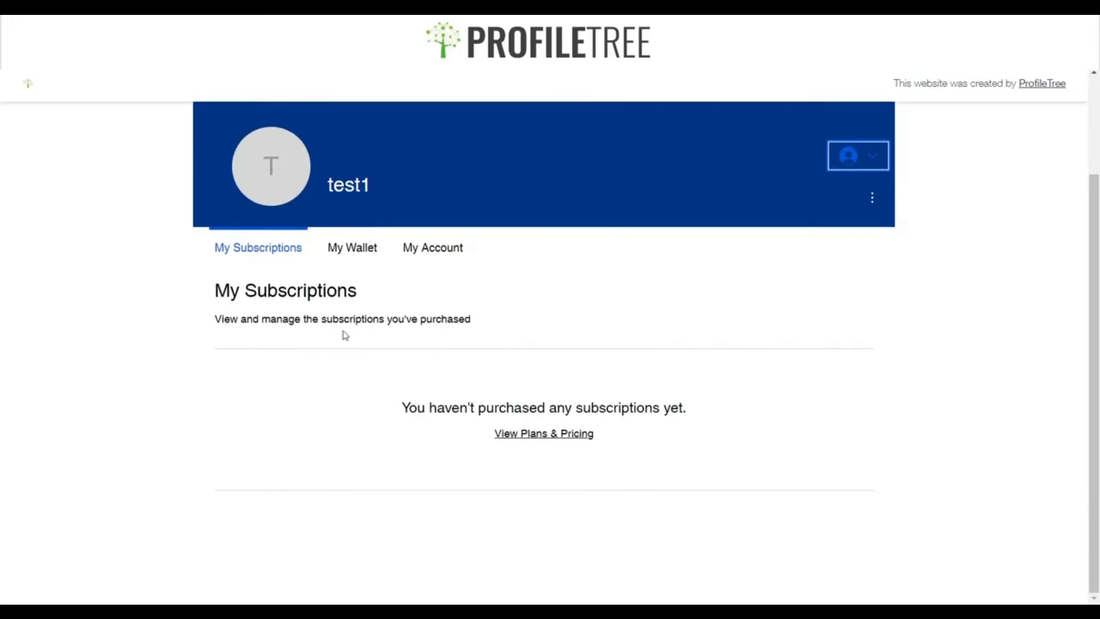
{"action": "left_click_drag", "start_coordinate": [201, 289], "coordinate": [368, 299]}
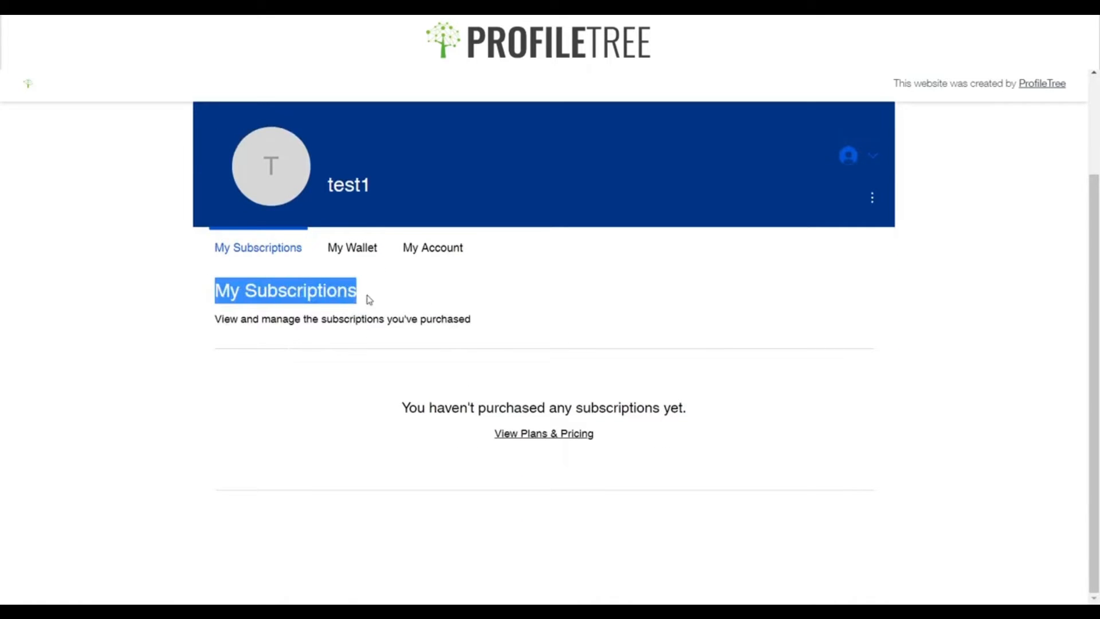
{"action": "left_click", "coordinate": [474, 462]}
{"action": "left_click", "coordinate": [526, 434]}
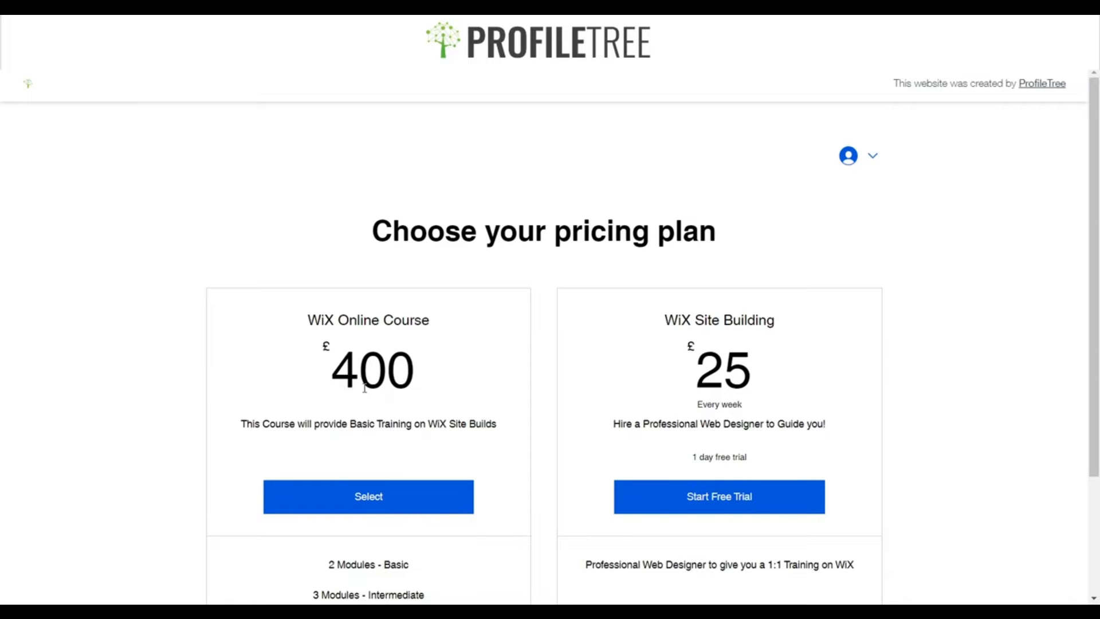
Select the £400 WiX Online Course plan on the pricing page.
{"action": "left_click", "coordinate": [356, 504]}
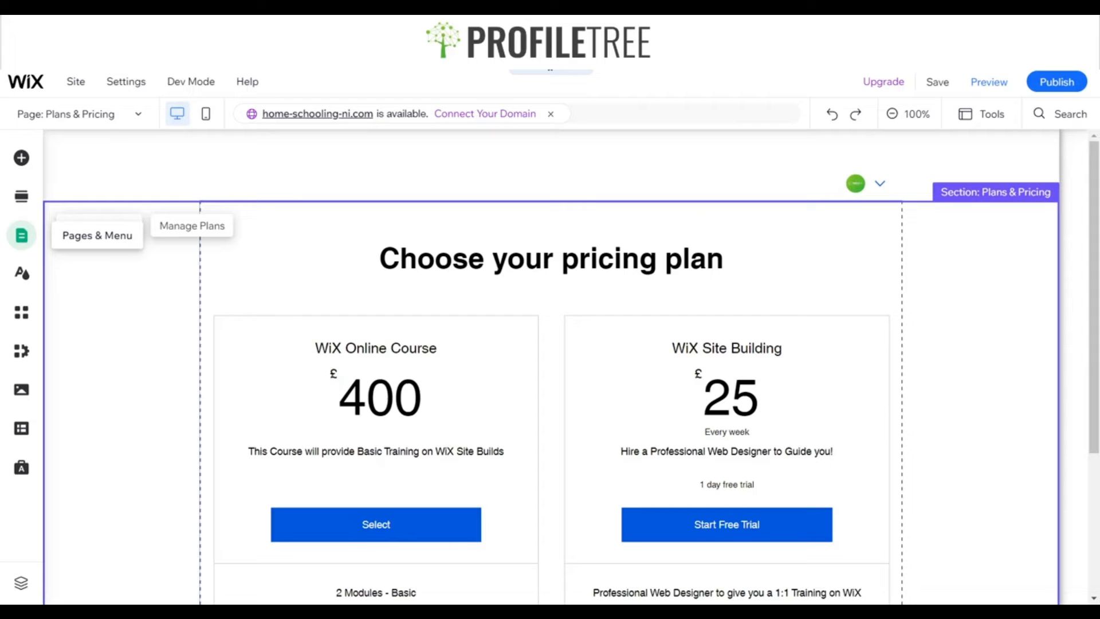
Go to Member Pages > My Subscriptions in Pages & Menu and close the panel.
{"action": "left_click", "coordinate": [20, 239]}
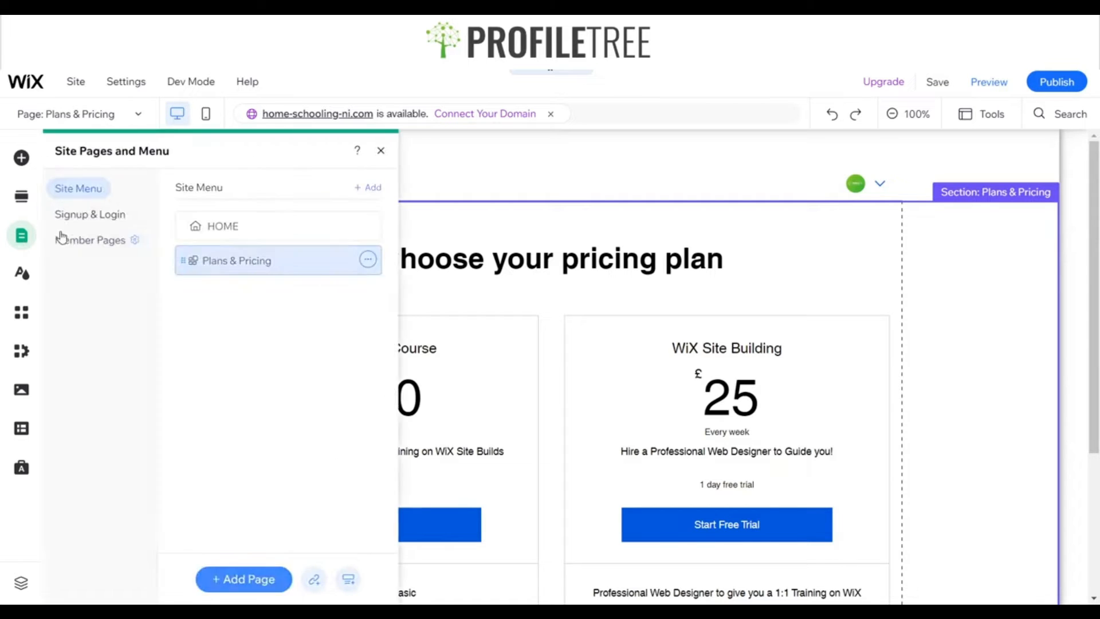
{"action": "left_click", "coordinate": [98, 217]}
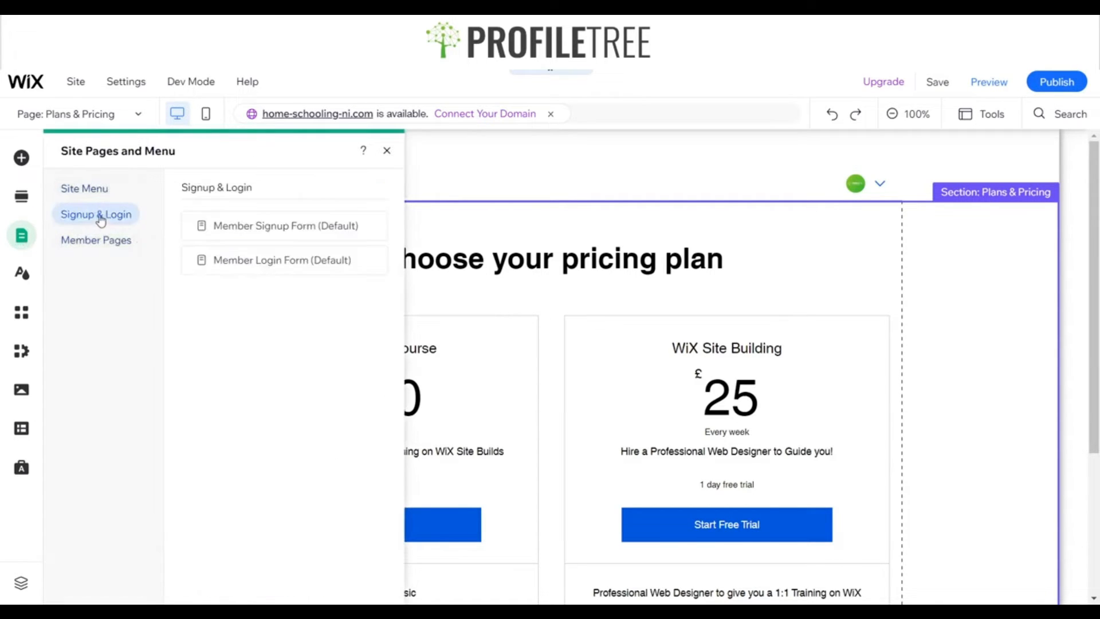
{"action": "left_click", "coordinate": [98, 240]}
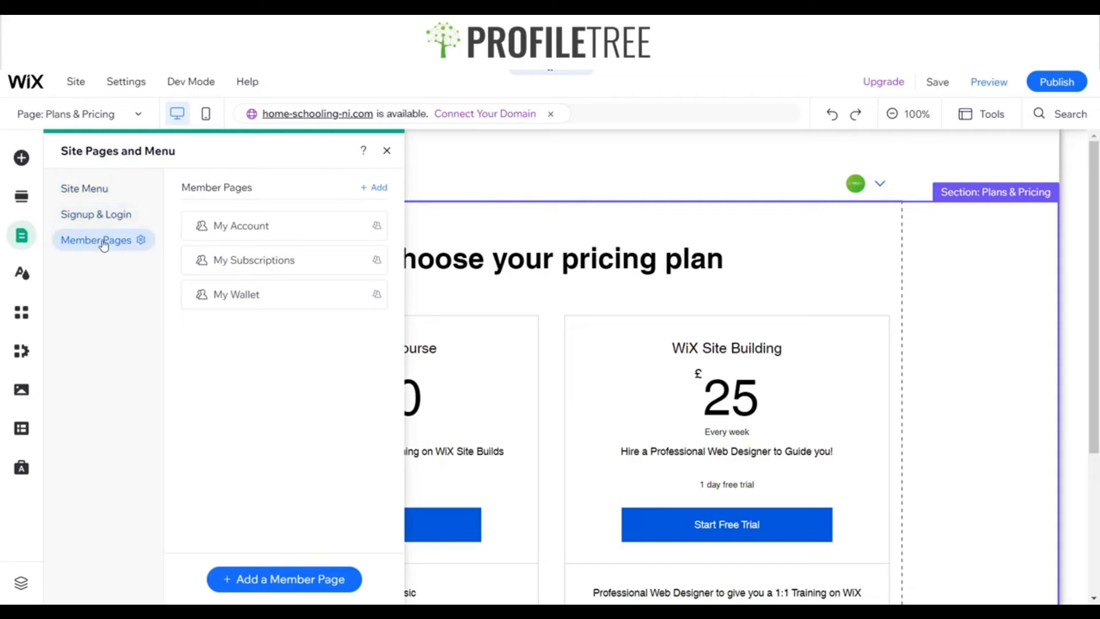
{"action": "left_click", "coordinate": [256, 236]}
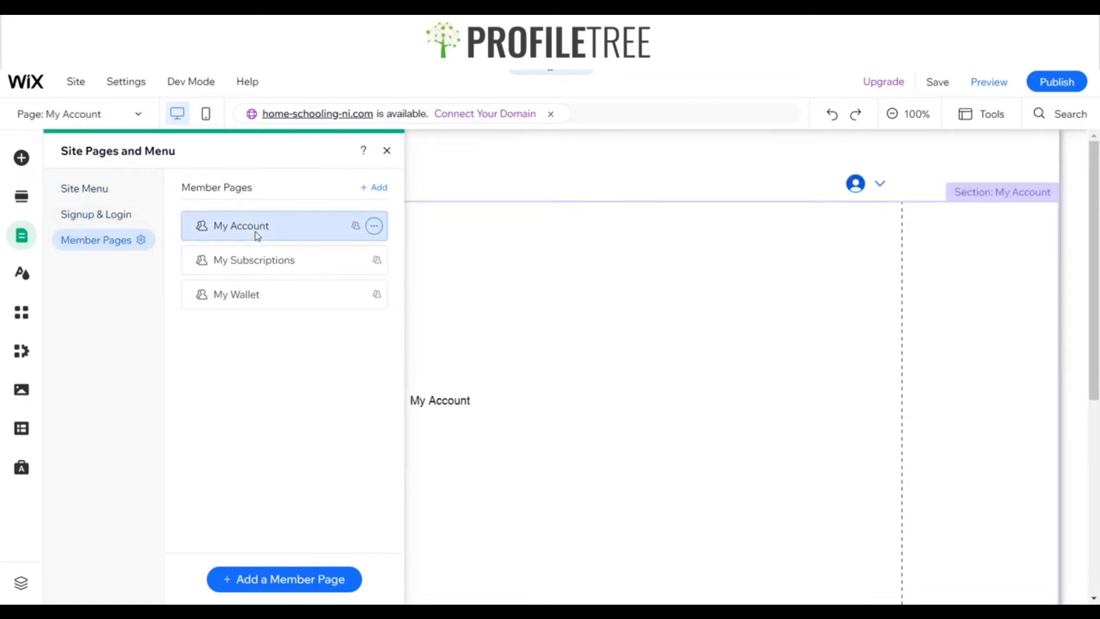
{"action": "left_click", "coordinate": [247, 268]}
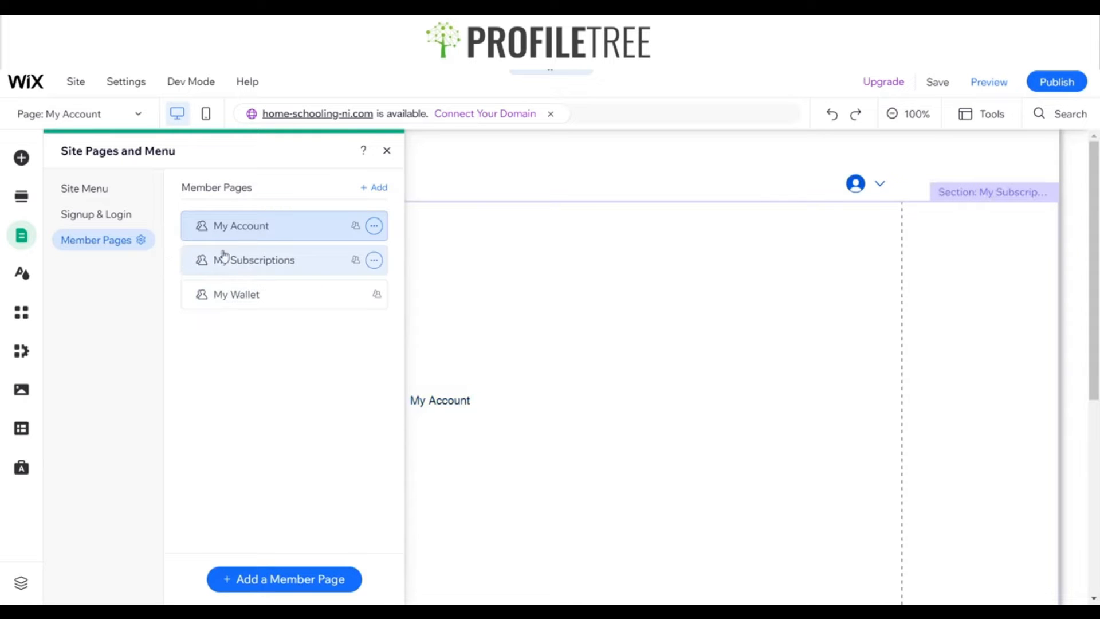
{"action": "left_click", "coordinate": [231, 263]}
{"action": "left_click", "coordinate": [387, 150]}
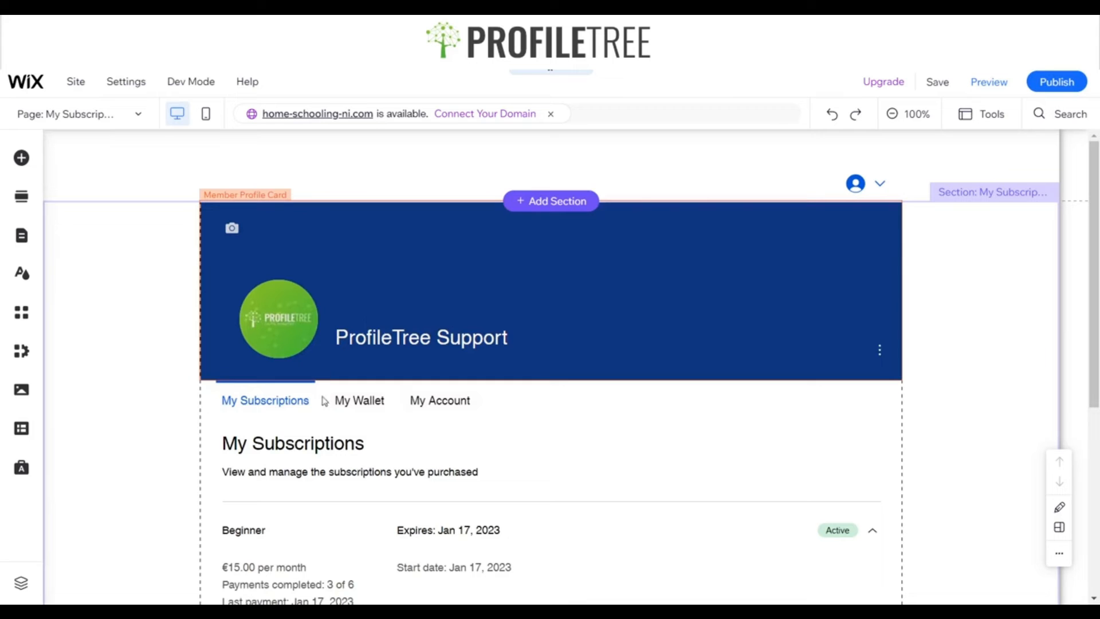
Select the My Subscriptions widget, which lists Beginner, Pro and VIP samples, and open its Settings.
{"action": "scroll", "coordinate": [290, 405], "scroll_direction": "down", "scroll_amount": 1}
{"action": "scroll", "coordinate": [289, 404], "scroll_direction": "down", "scroll_amount": 2}
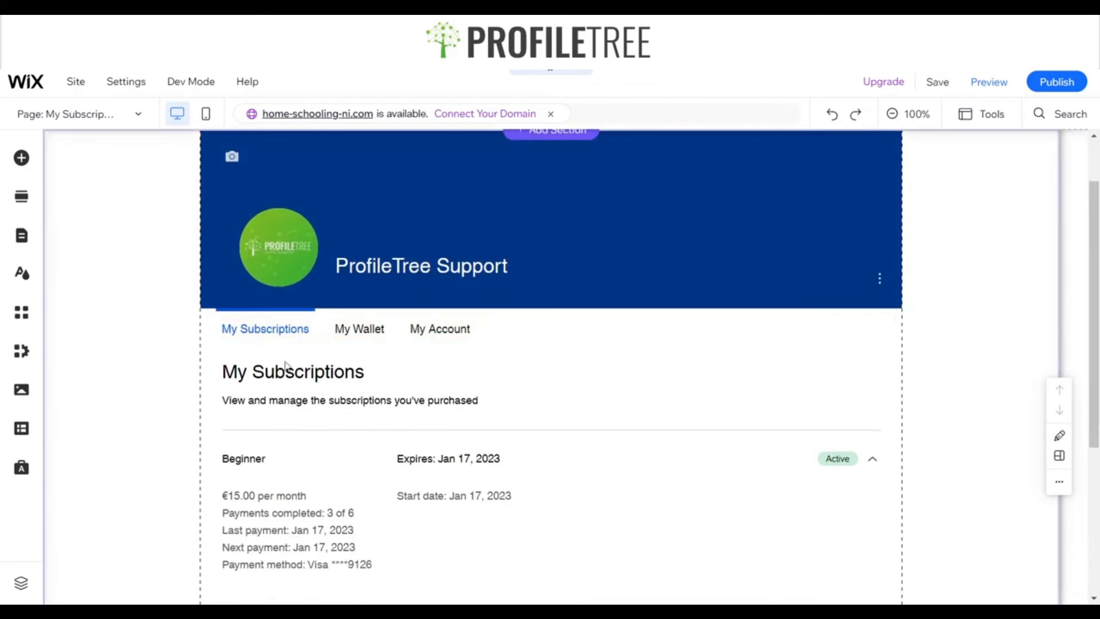
{"action": "scroll", "coordinate": [373, 332], "scroll_direction": "down", "scroll_amount": 3}
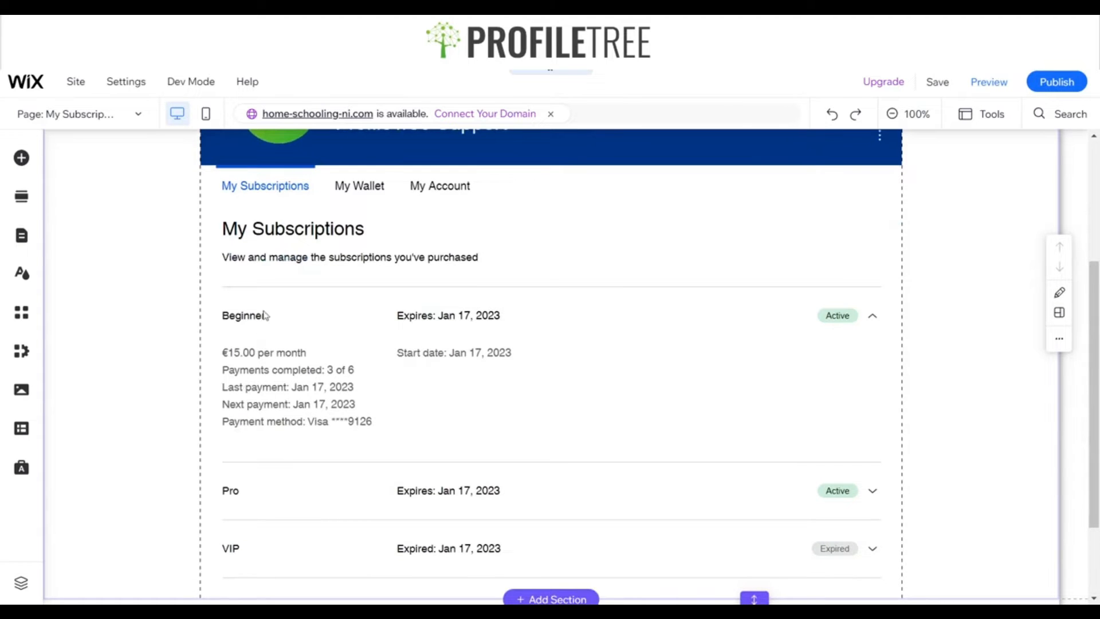
{"action": "scroll", "coordinate": [266, 315], "scroll_direction": "down", "scroll_amount": 1}
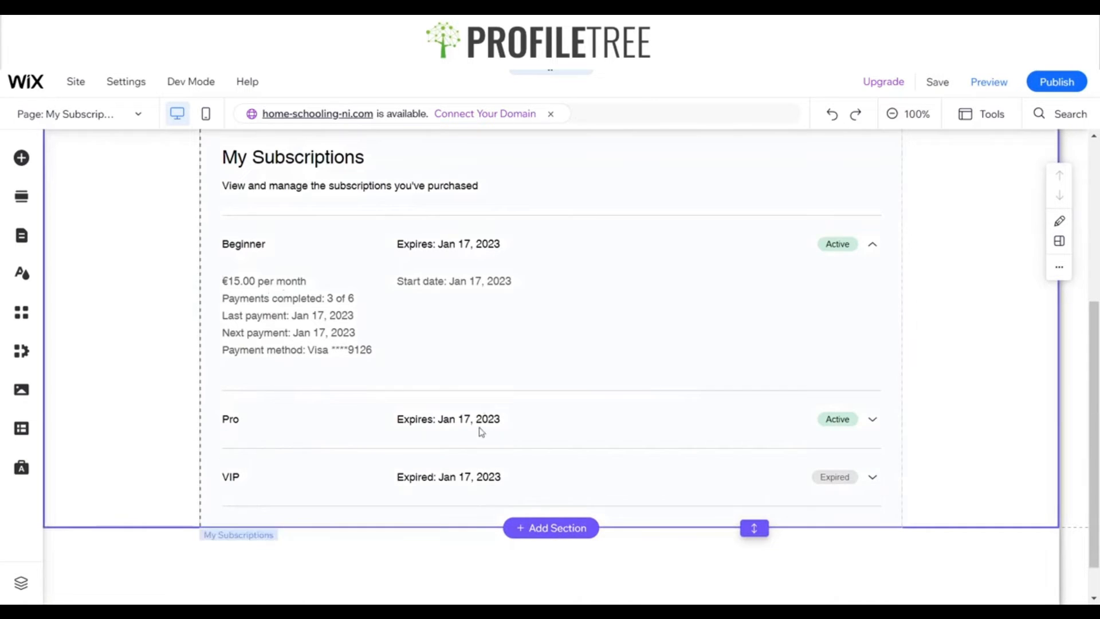
{"action": "scroll", "coordinate": [481, 432], "scroll_direction": "up", "scroll_amount": 4}
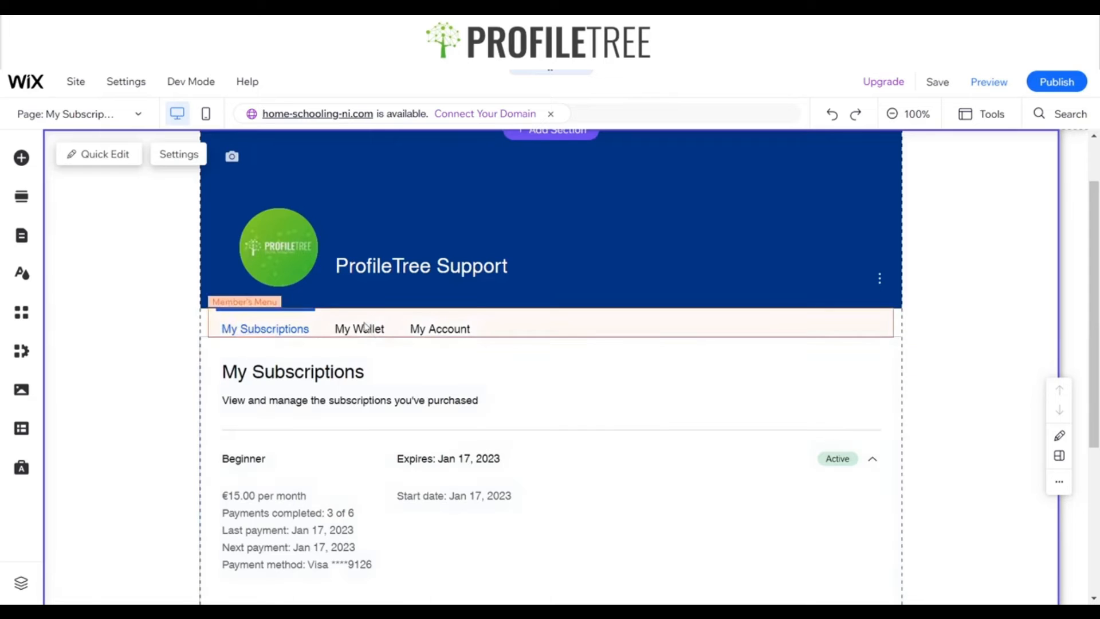
{"action": "left_click", "coordinate": [332, 417]}
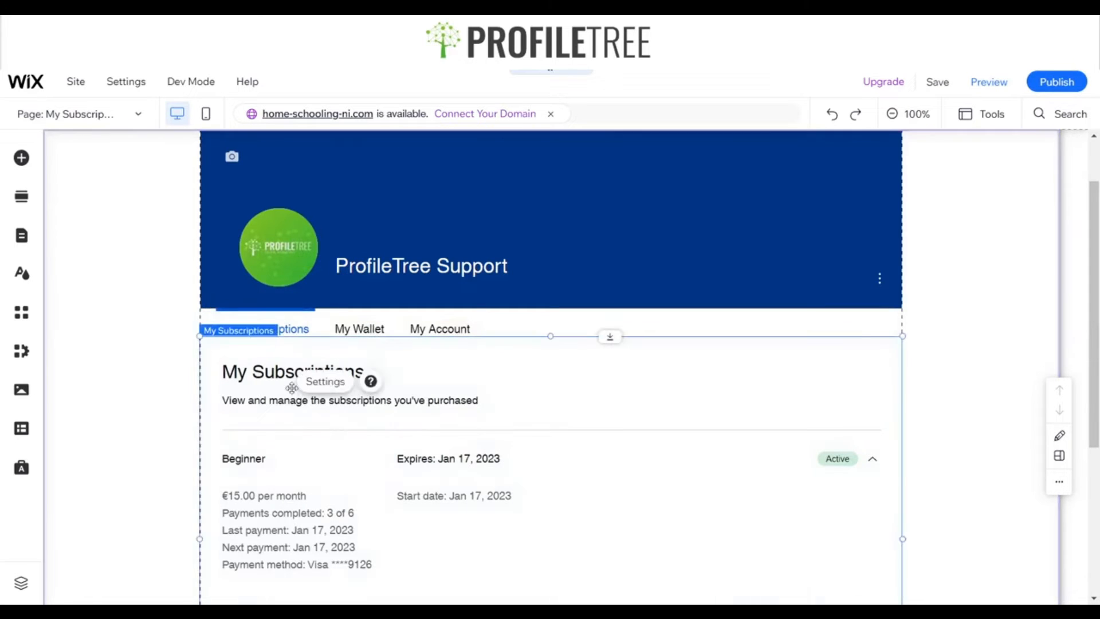
{"action": "left_click", "coordinate": [325, 381]}
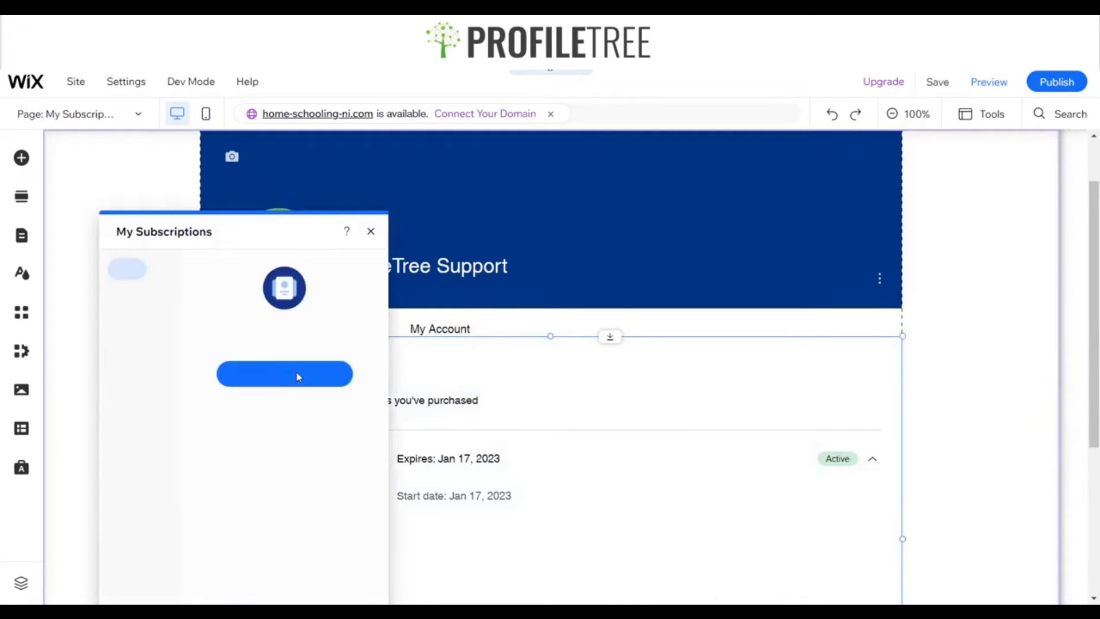
Browse the widget's Design and Text settings and preview the no-subscriptions message.
{"action": "left_click_drag", "start_coordinate": [214, 224], "coordinate": [244, 168]}
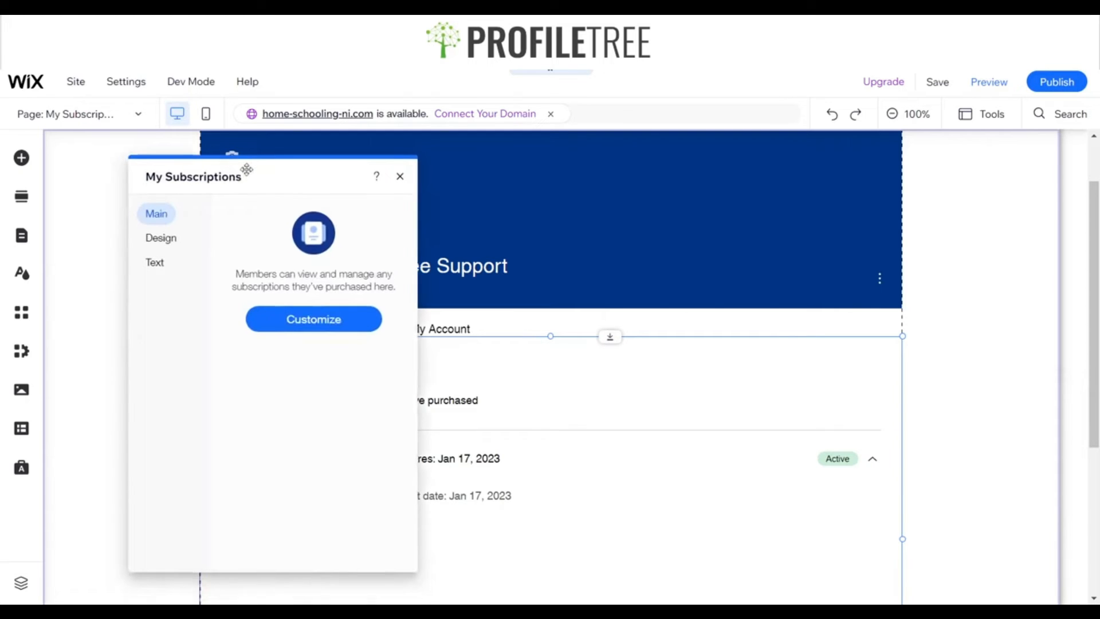
{"action": "left_click", "coordinate": [278, 319]}
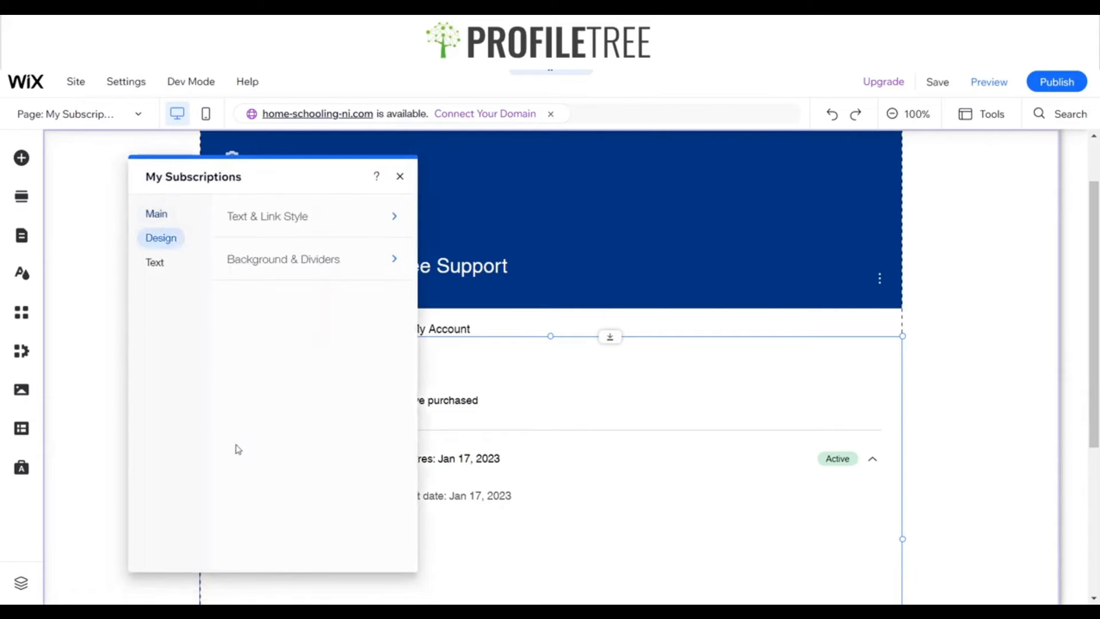
{"action": "left_click", "coordinate": [165, 213]}
{"action": "left_click", "coordinate": [162, 237]}
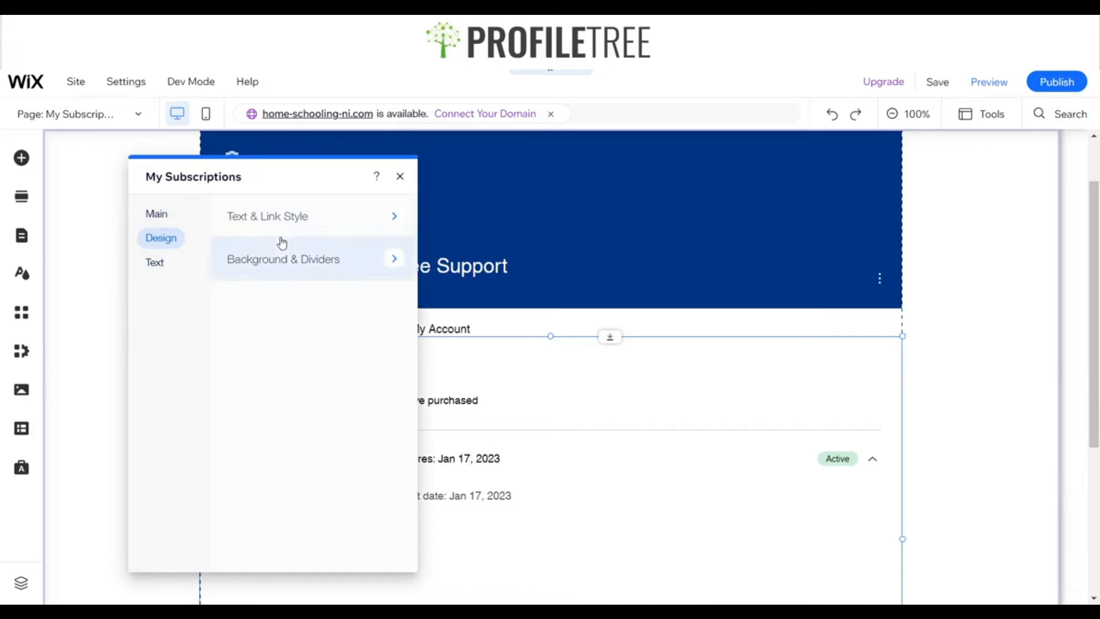
{"action": "left_click", "coordinate": [160, 269]}
{"action": "scroll", "coordinate": [287, 351], "scroll_direction": "down", "scroll_amount": 1}
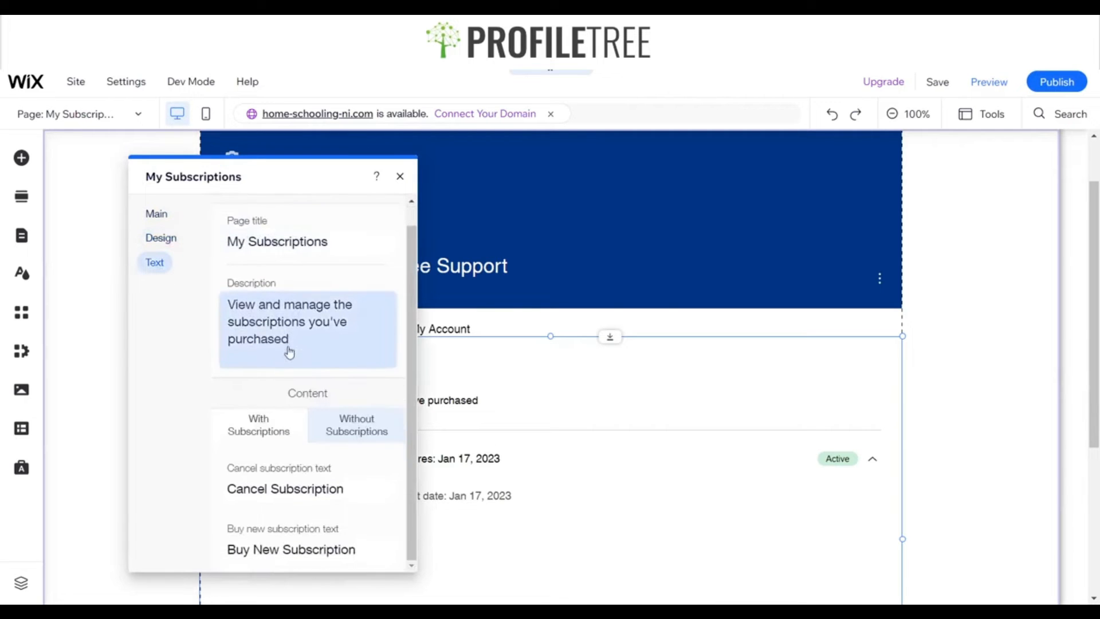
{"action": "left_click", "coordinate": [356, 436]}
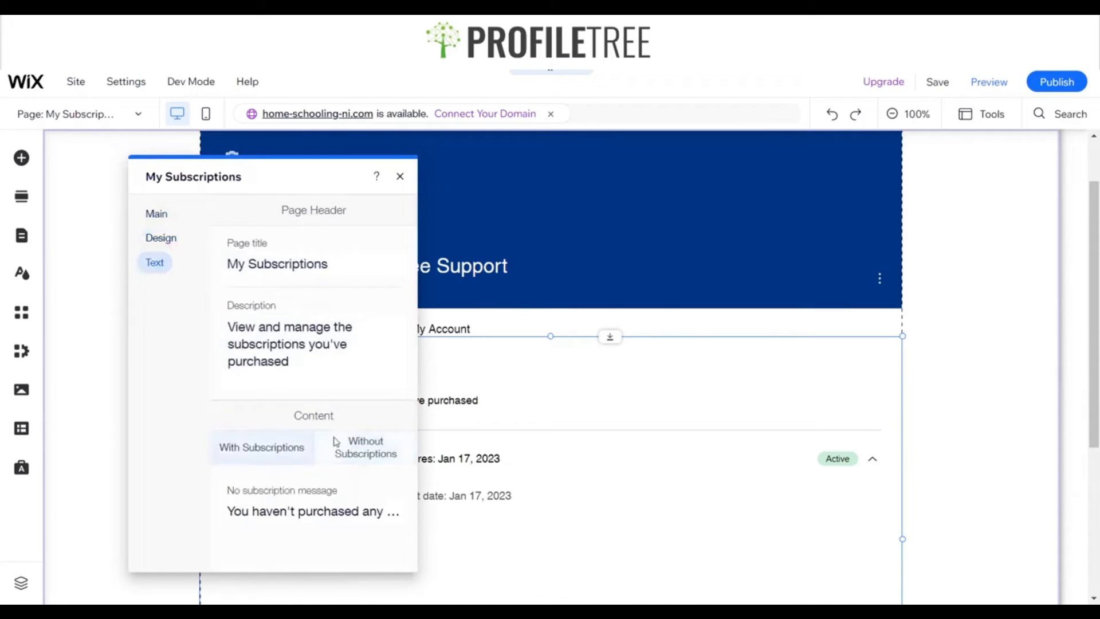
{"action": "left_click", "coordinate": [268, 459]}
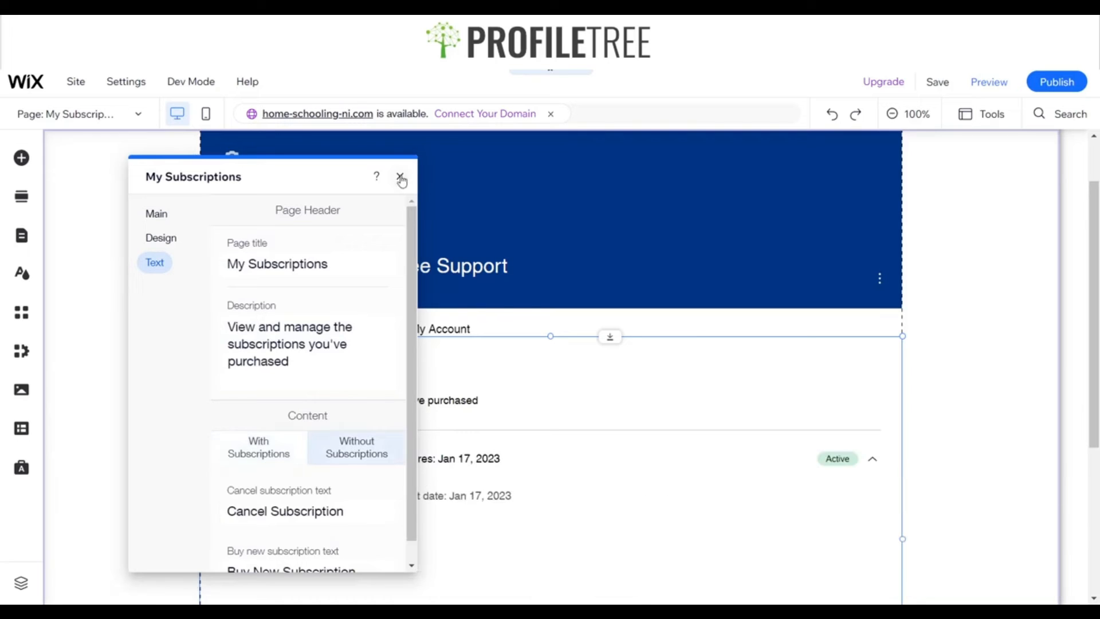
{"action": "left_click", "coordinate": [344, 458]}
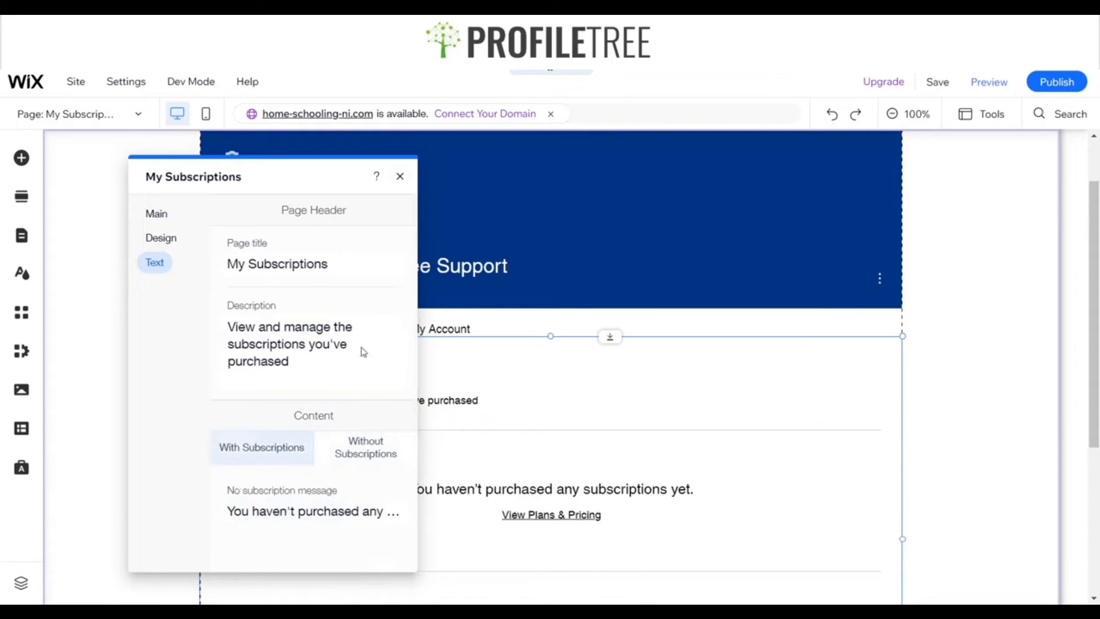
Recheck the Text settings, toggling the no-subscriptions and active-subscription views, then close the panel.
{"action": "left_click", "coordinate": [400, 176]}
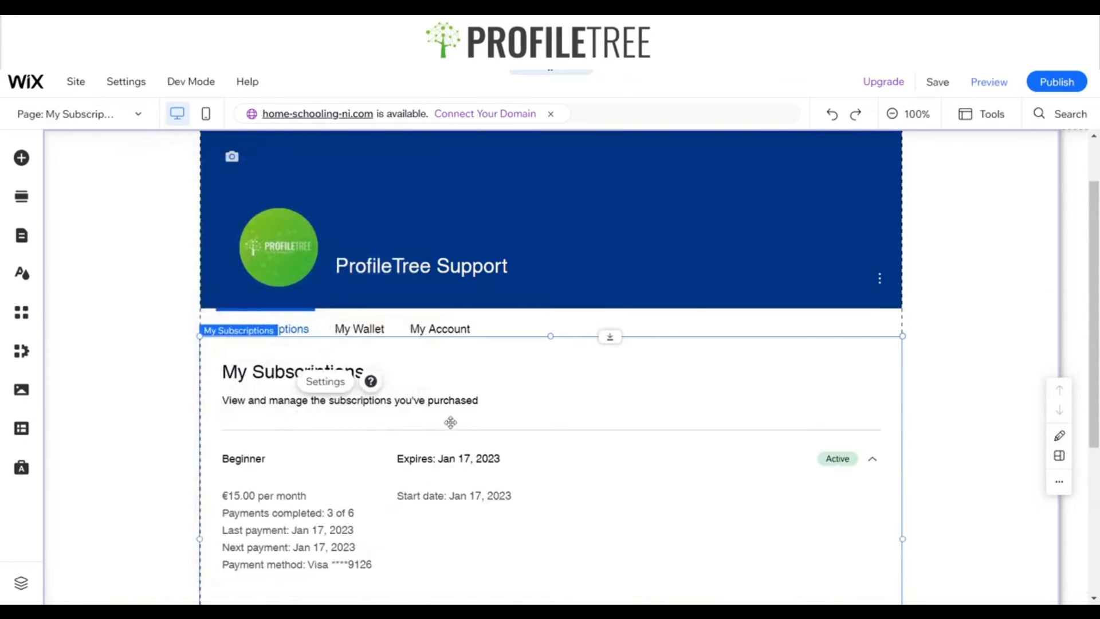
{"action": "left_click", "coordinate": [325, 381]}
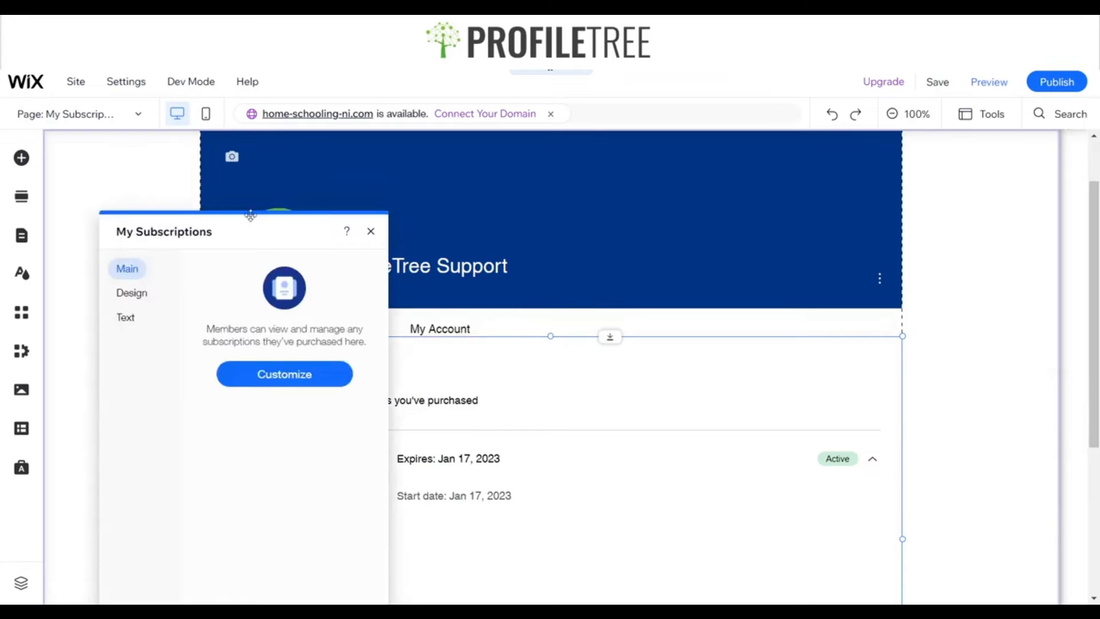
{"action": "left_click", "coordinate": [144, 259]}
{"action": "left_click", "coordinate": [343, 444]}
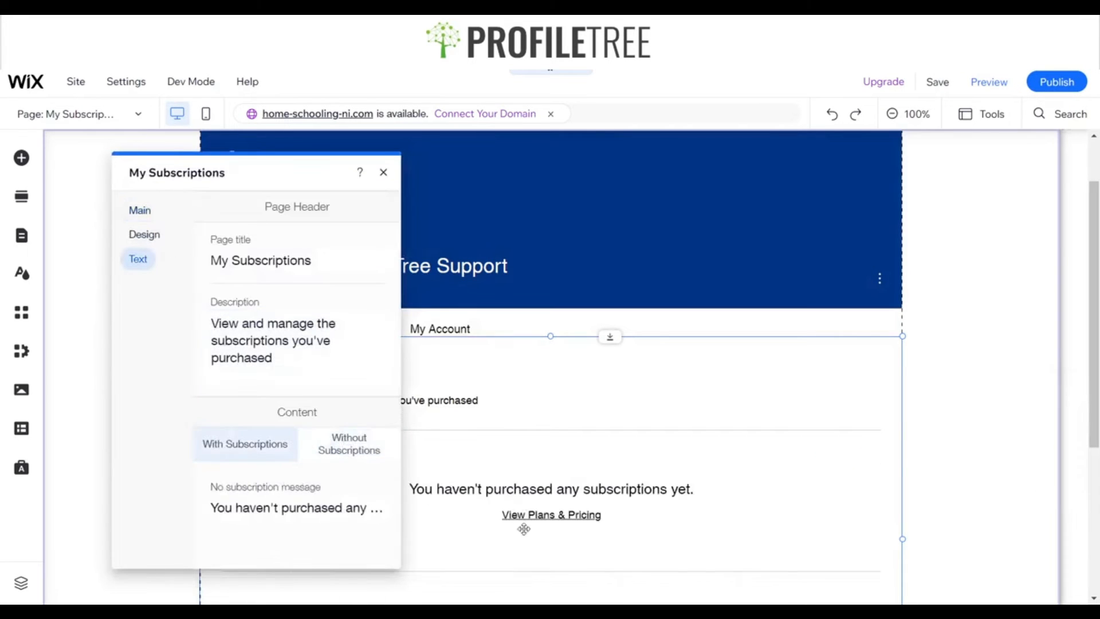
{"action": "left_click_drag", "start_coordinate": [268, 164], "coordinate": [206, 158]}
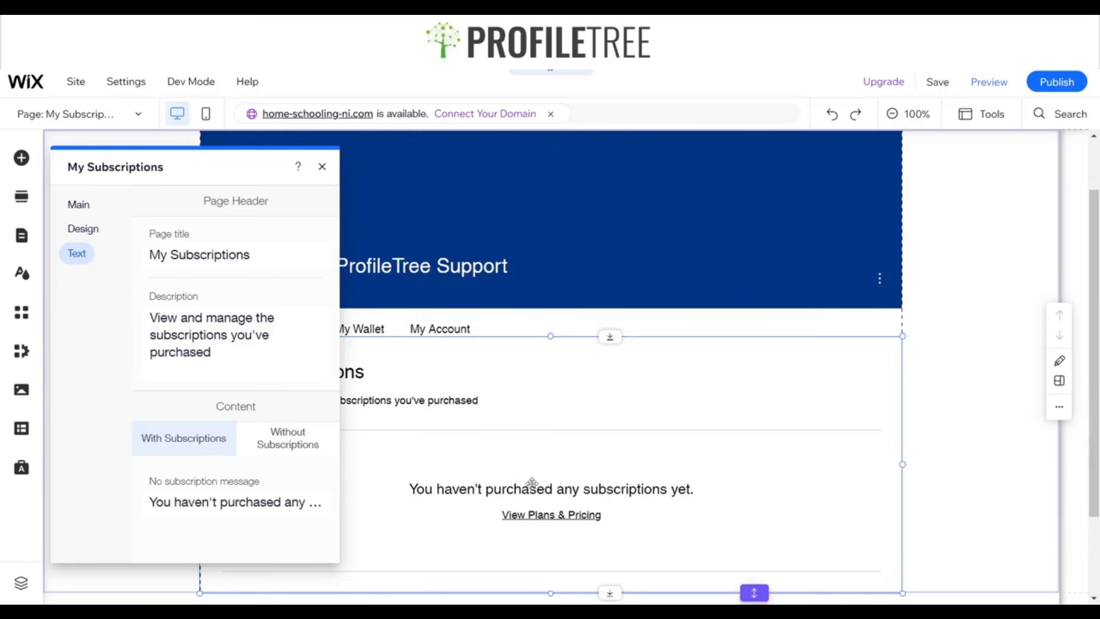
{"action": "left_click", "coordinate": [212, 440]}
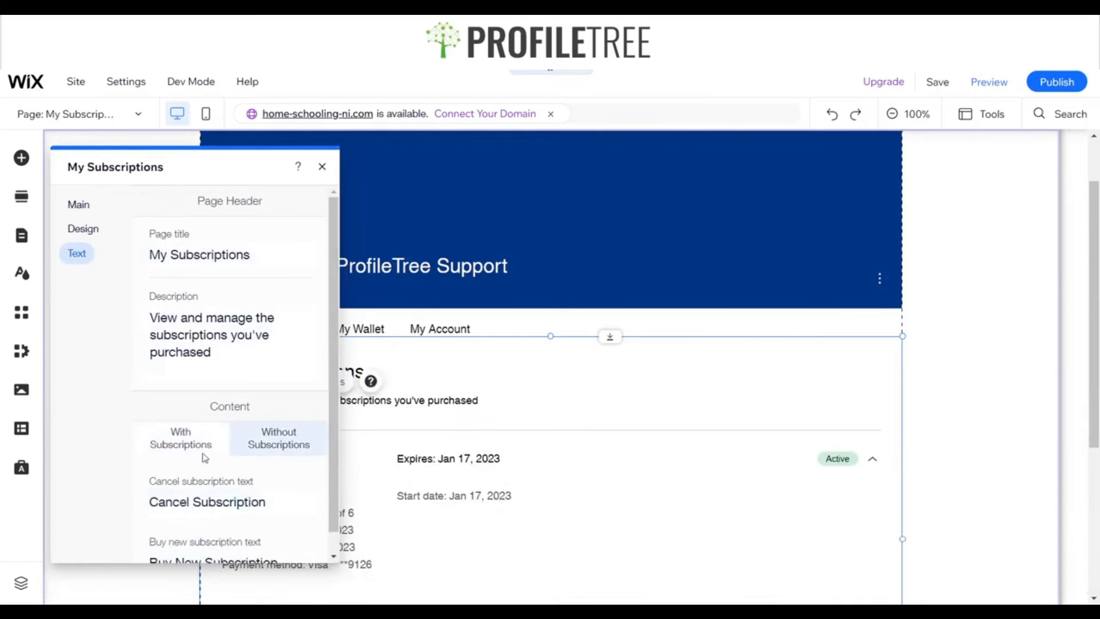
{"action": "left_click", "coordinate": [322, 166]}
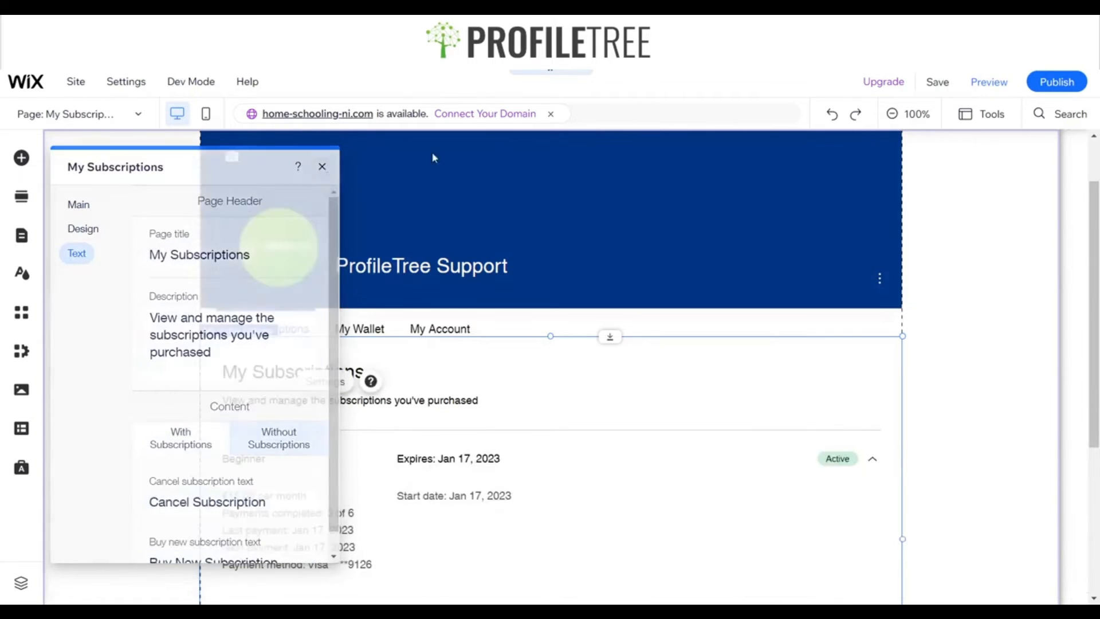
Preview the site and view the My Wallet and My Account member pages.
{"action": "left_click", "coordinate": [989, 83]}
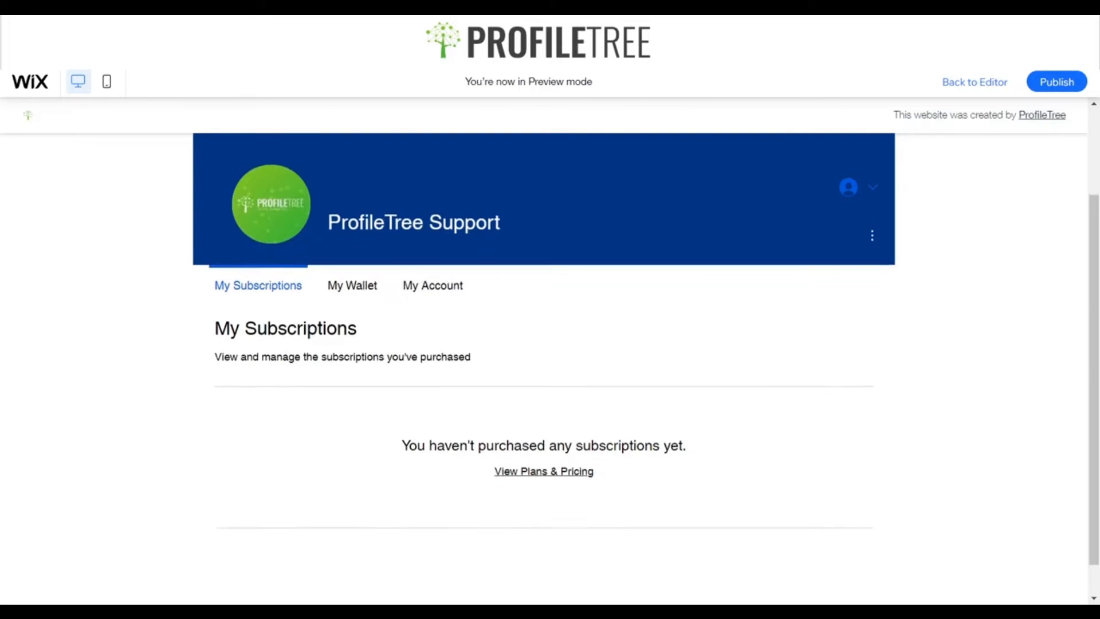
{"action": "scroll", "coordinate": [477, 441], "scroll_direction": "down", "scroll_amount": 3}
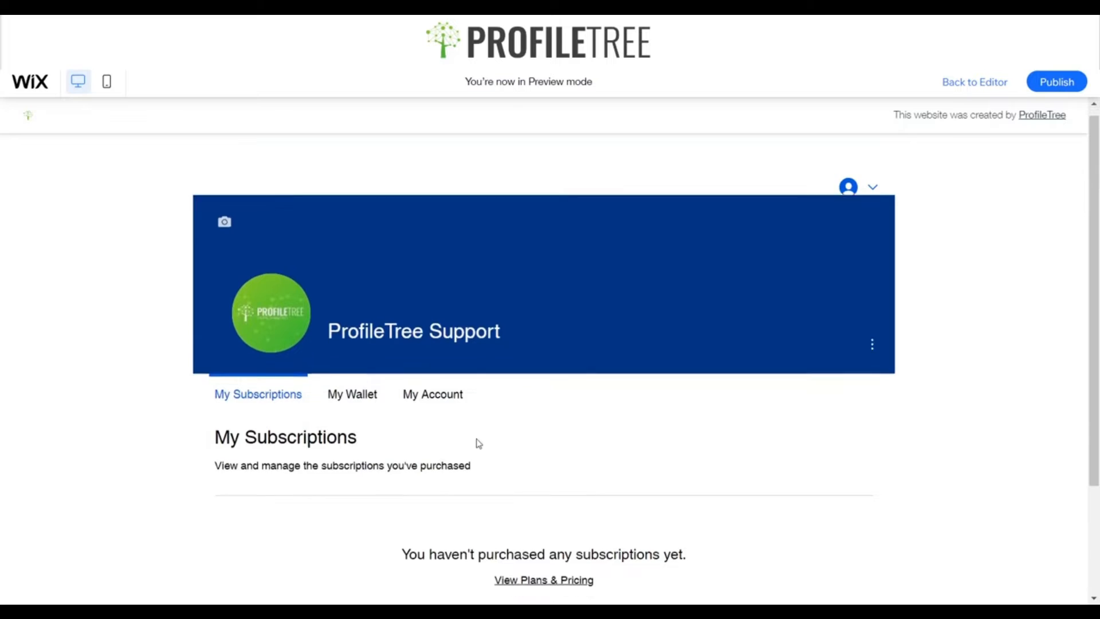
{"action": "left_click", "coordinate": [353, 264]}
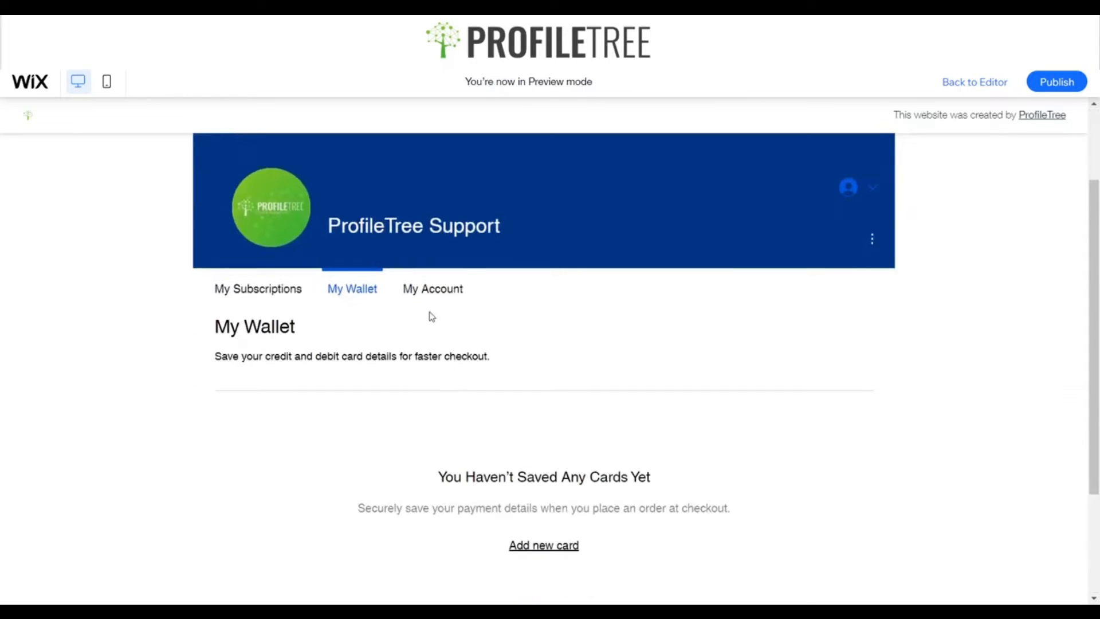
{"action": "left_click", "coordinate": [413, 337]}
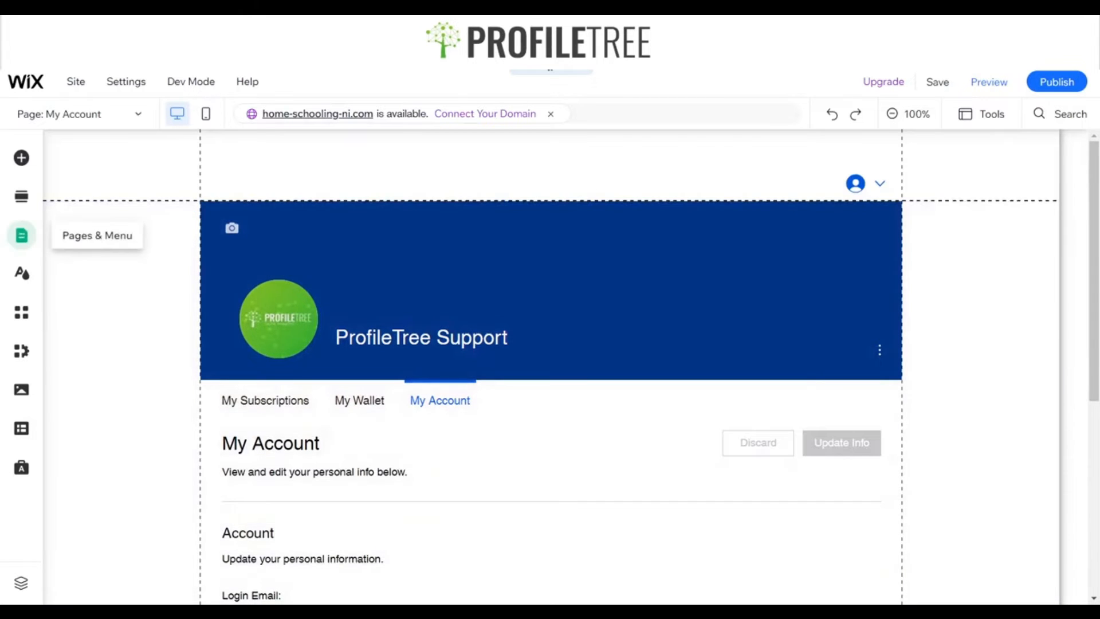
Delete the My Wallet member page from Member Pages and start adding a new member page.
{"action": "left_click", "coordinate": [21, 235]}
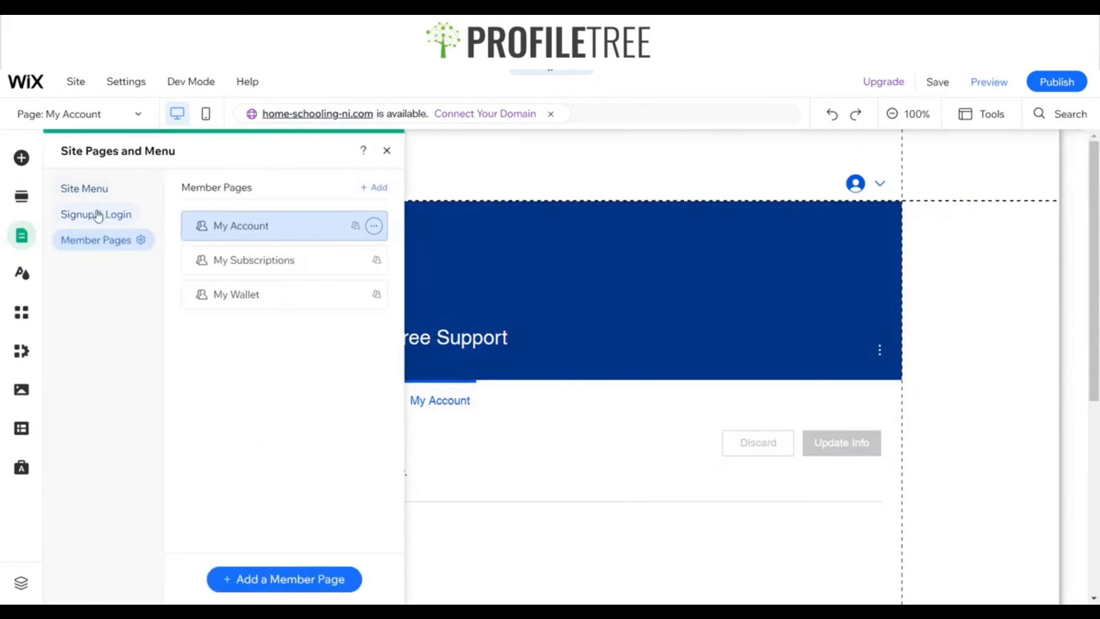
{"action": "left_click", "coordinate": [374, 294]}
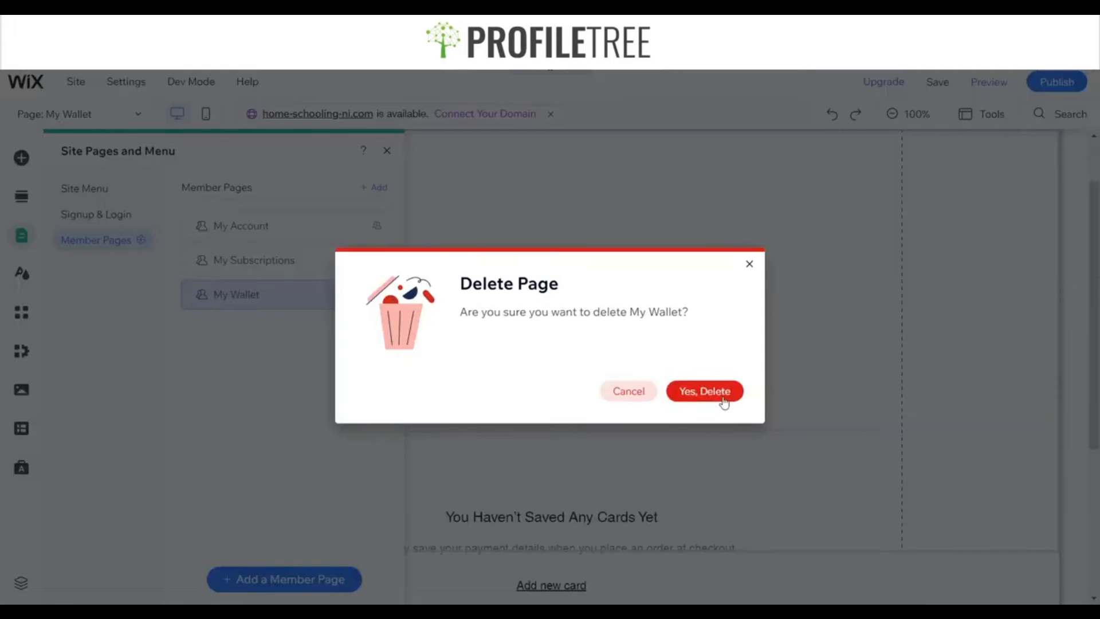
{"action": "left_click", "coordinate": [721, 395]}
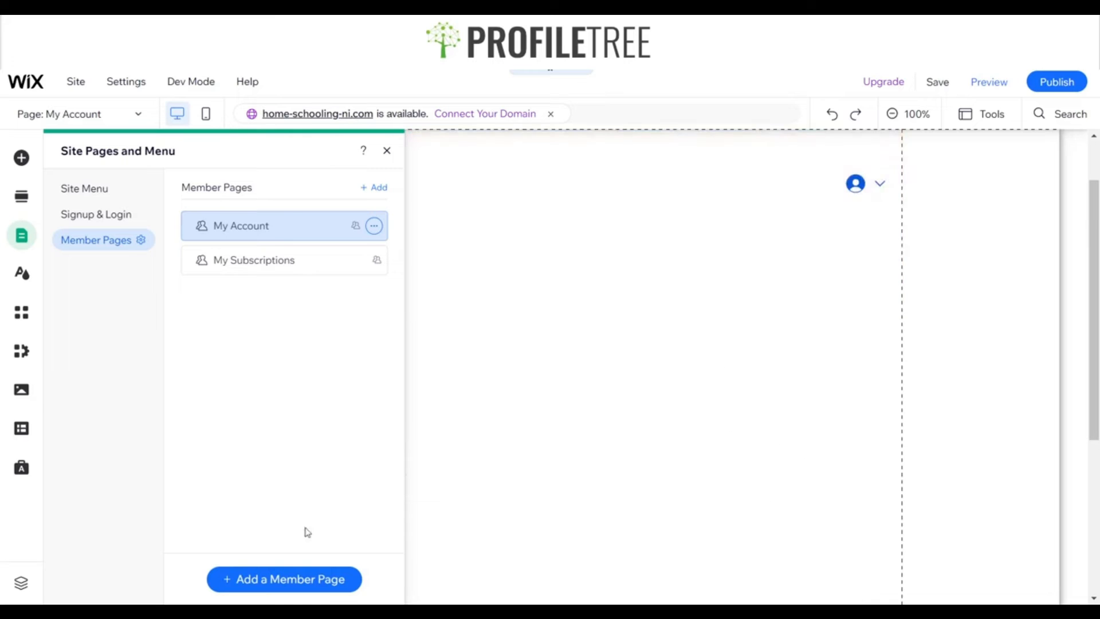
{"action": "left_click", "coordinate": [270, 579]}
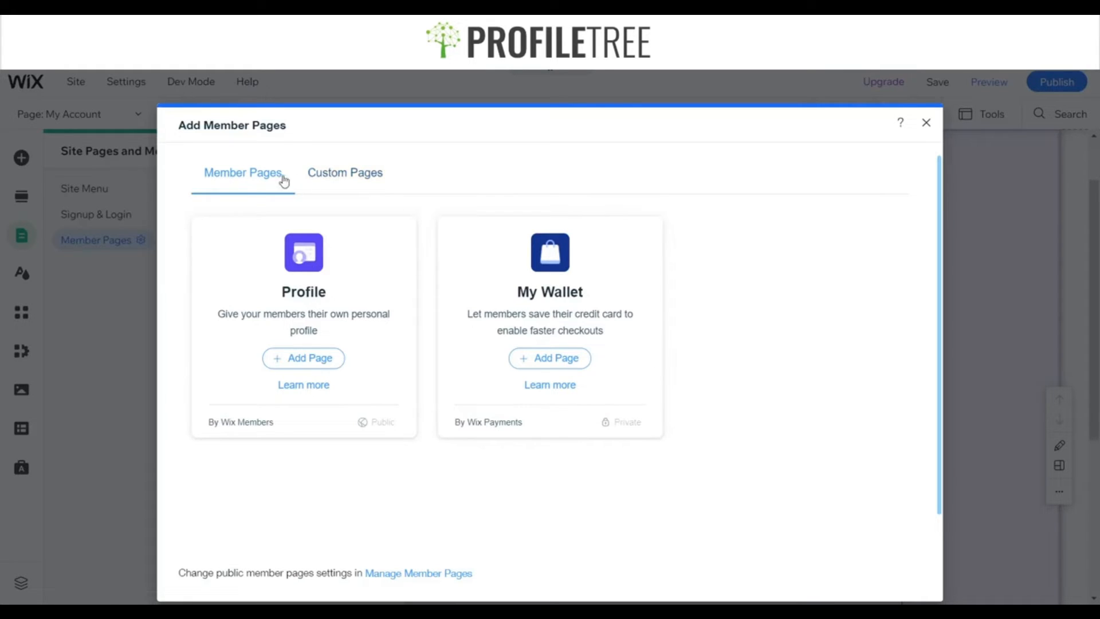
Add a Private Page from the Custom Pages tab, creating New Private Page.
{"action": "left_click", "coordinate": [323, 182]}
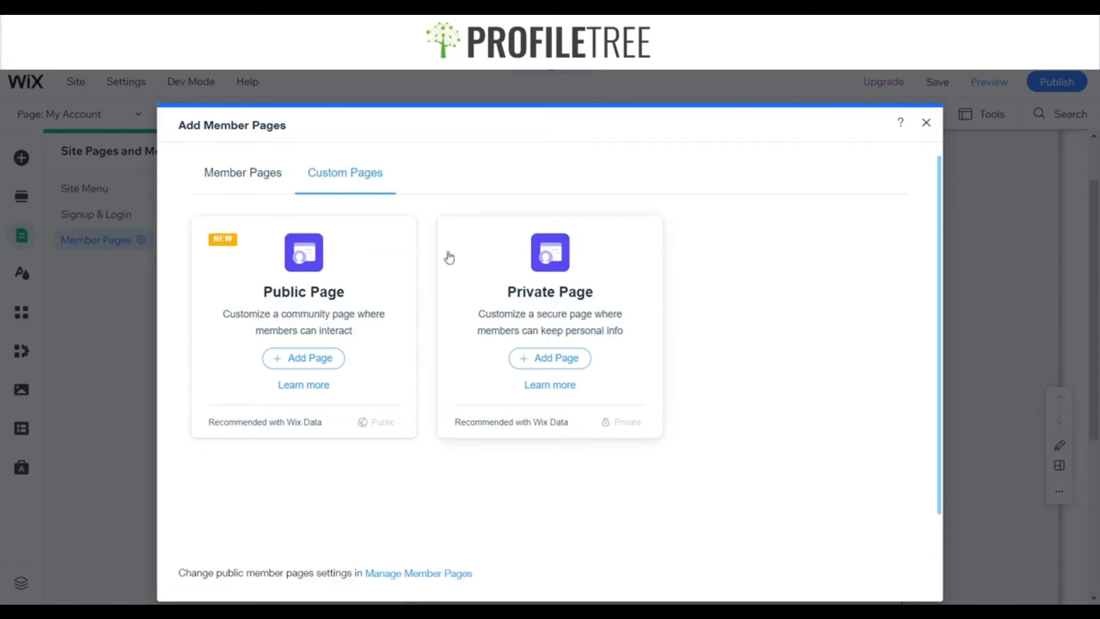
{"action": "left_click", "coordinate": [574, 360]}
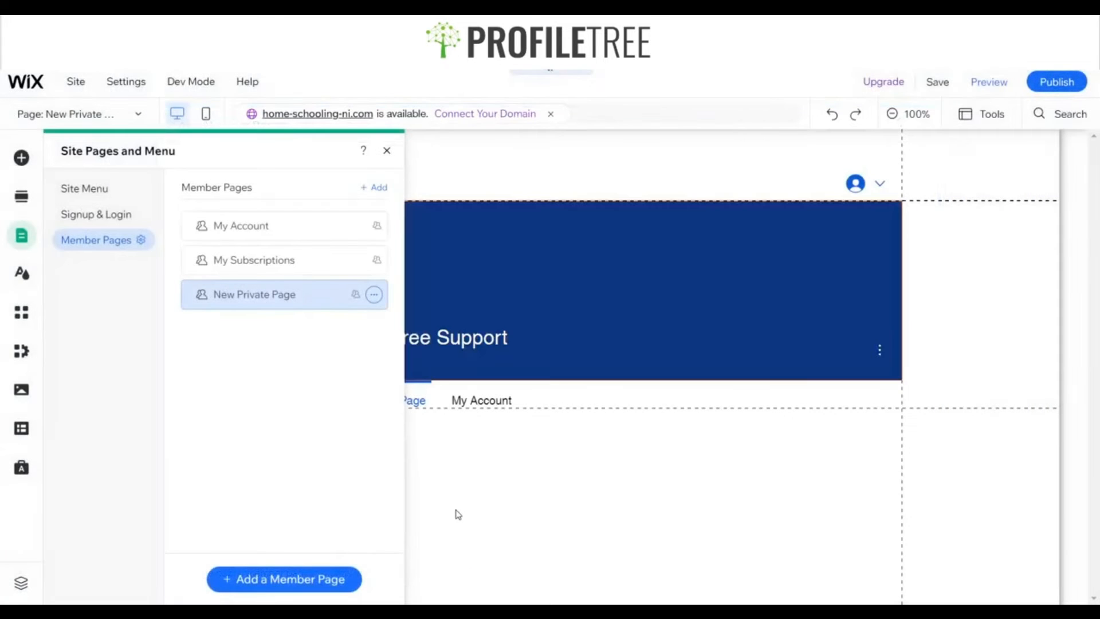
{"action": "left_click", "coordinate": [375, 295]}
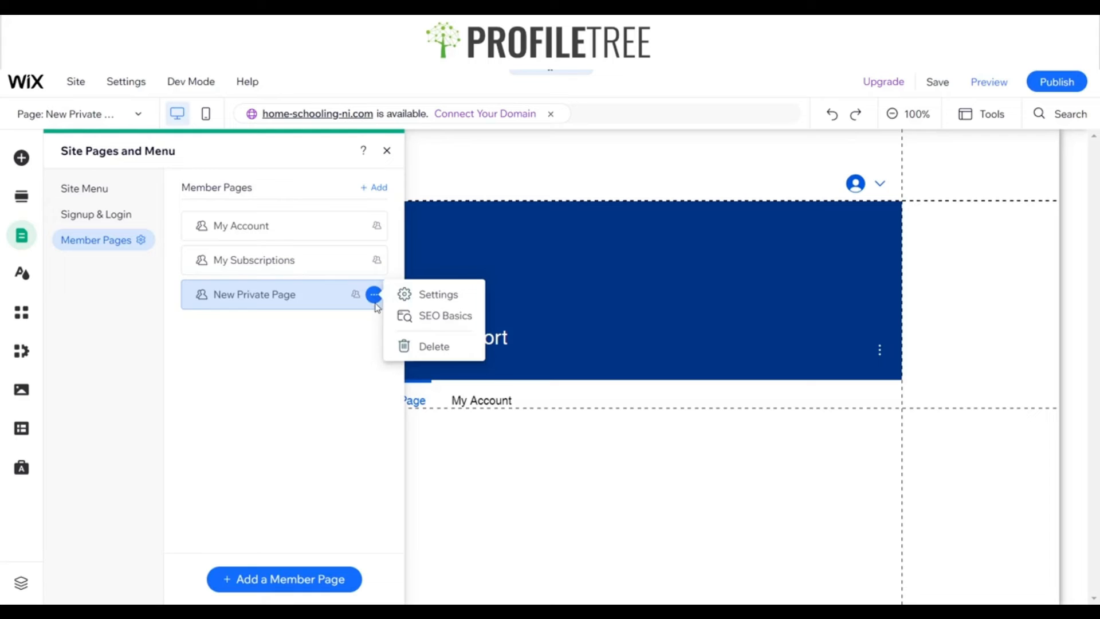
Rename New Private Page to "Online Course's" in its page settings.
{"action": "left_click", "coordinate": [409, 294]}
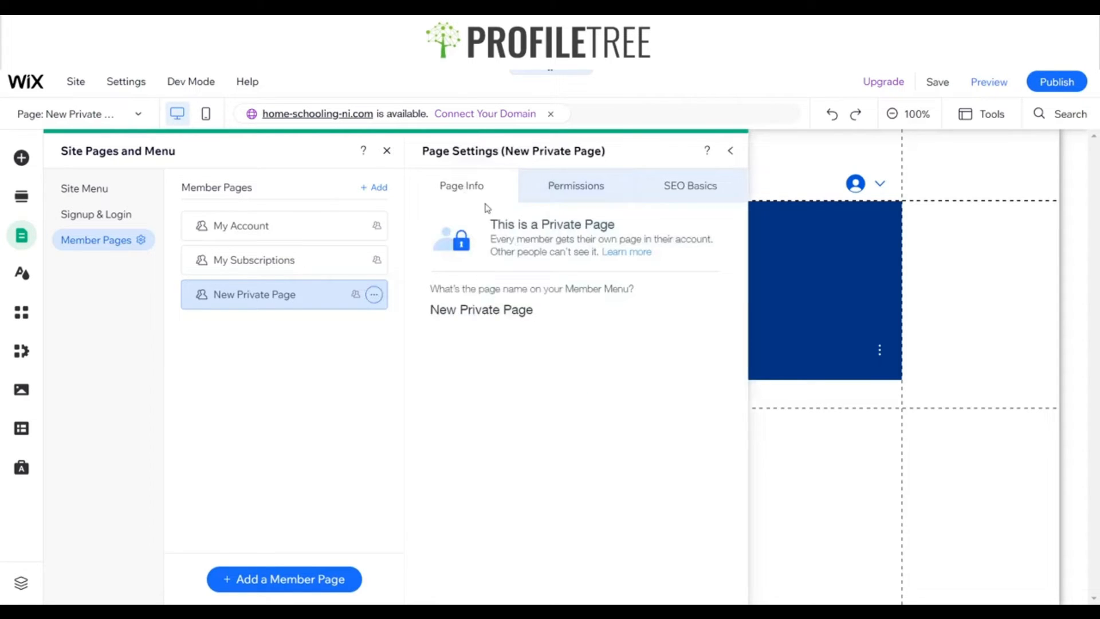
{"action": "left_click", "coordinate": [458, 319]}
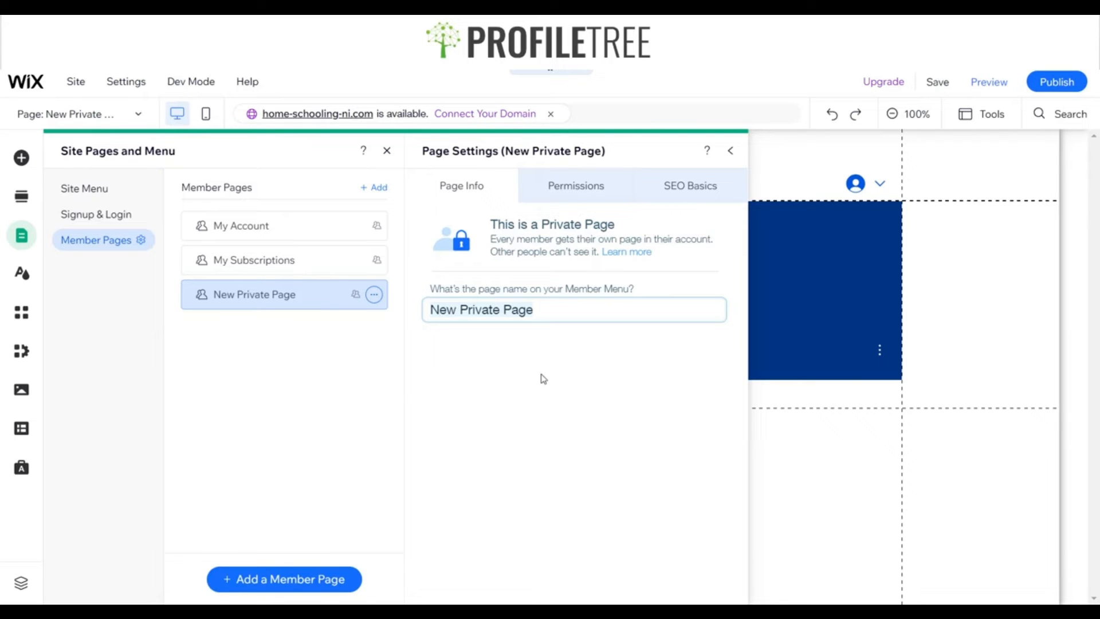
{"action": "type", "text": "Online Course "}
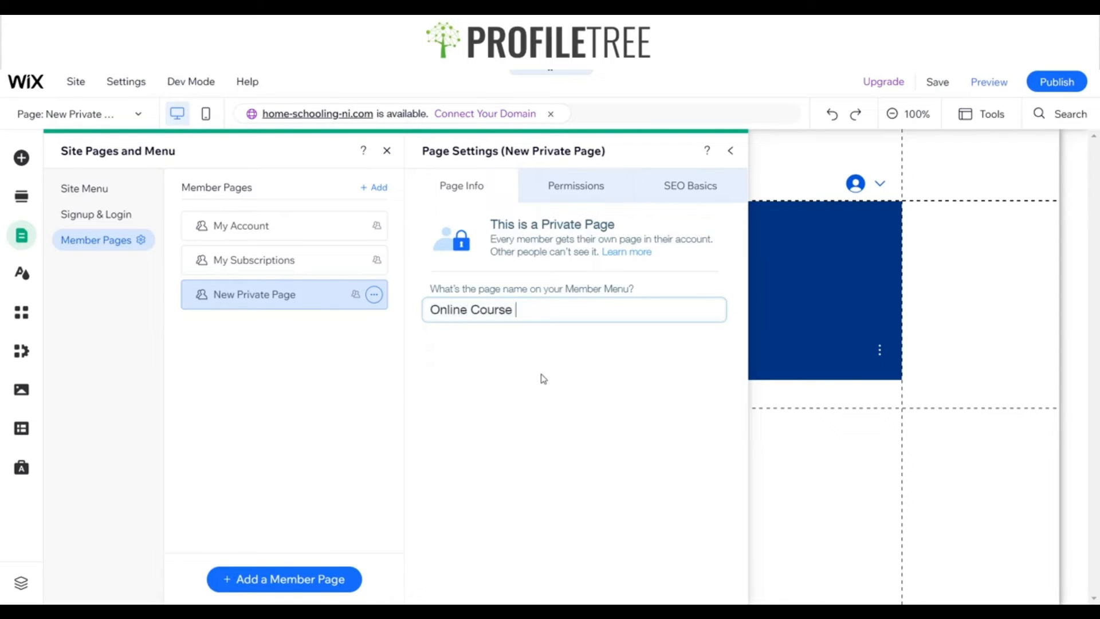
{"action": "type", "text": "s"}
{"action": "key", "text": "Return"}
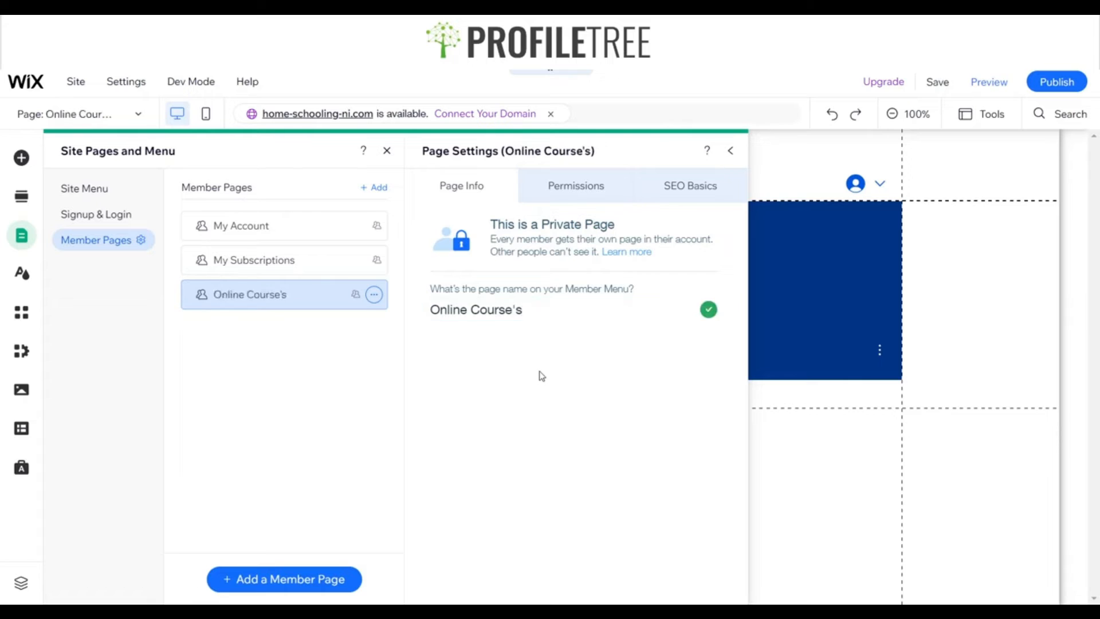
{"action": "left_click", "coordinate": [581, 187]}
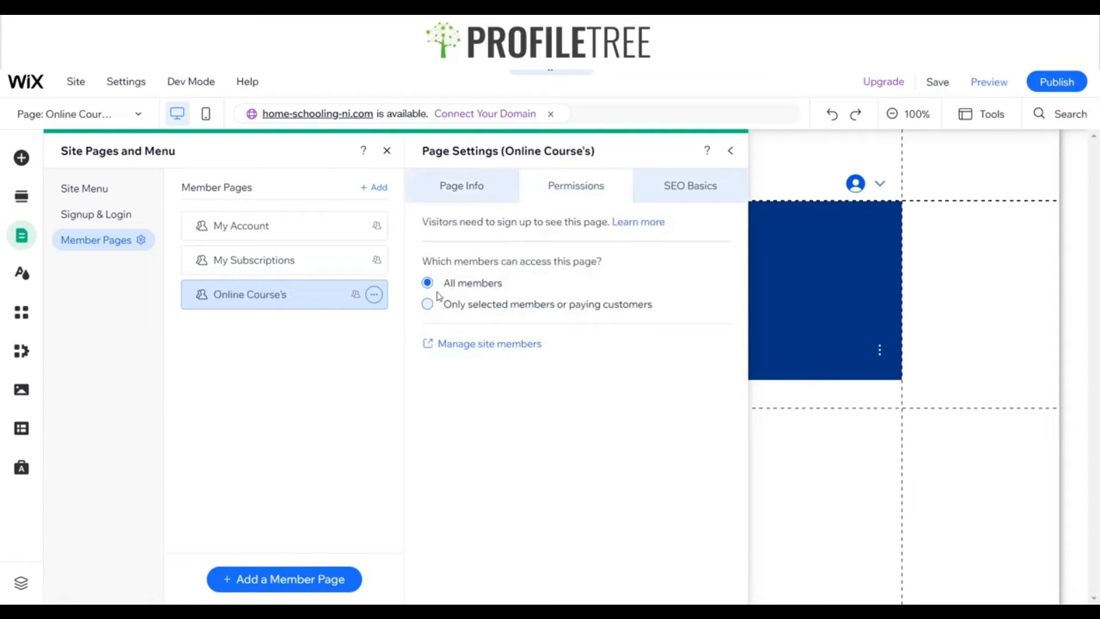
Restrict Online Course's to selected members, keeping the Site Collaborator role.
{"action": "left_click", "coordinate": [559, 315]}
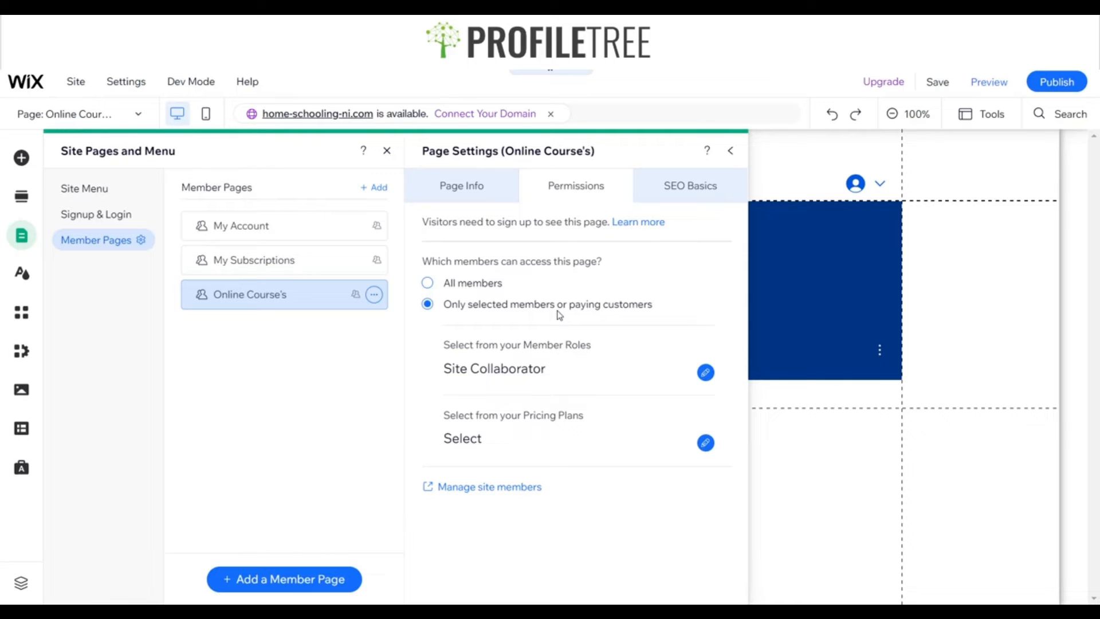
{"action": "left_click", "coordinate": [484, 284]}
{"action": "left_click", "coordinate": [480, 304]}
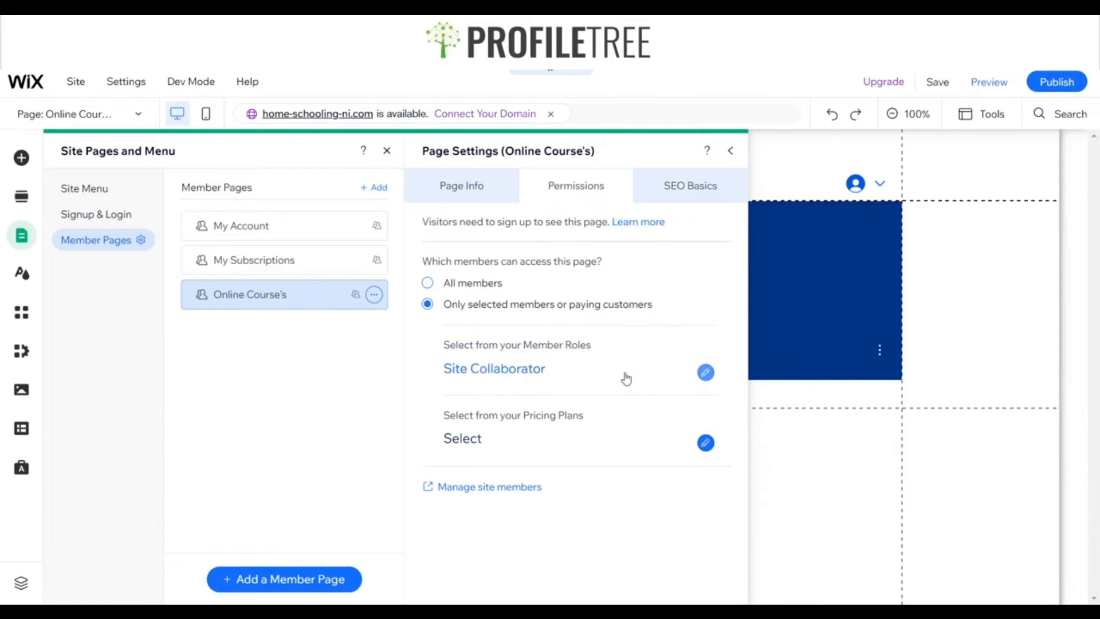
{"action": "left_click", "coordinate": [705, 373]}
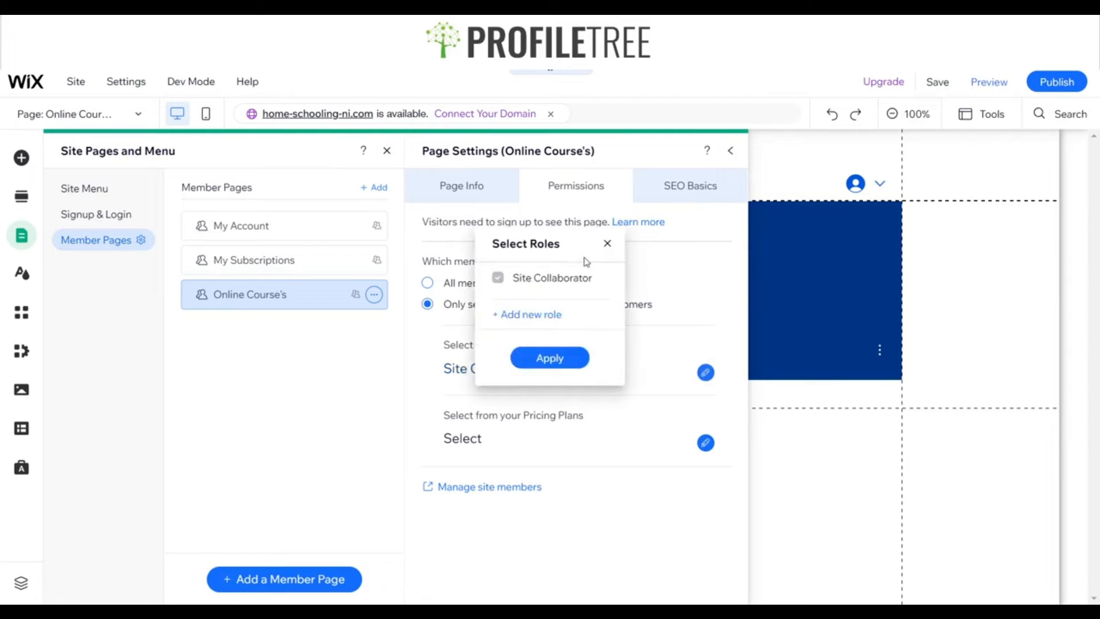
{"action": "left_click", "coordinate": [605, 243]}
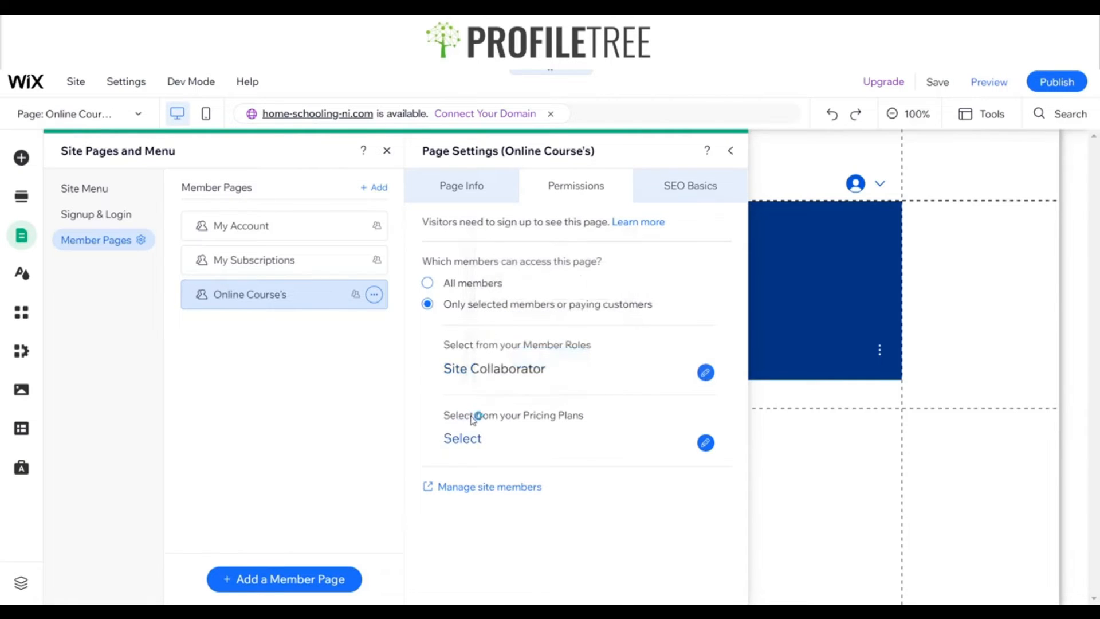
Grant access through the WiX Online Course and WiX Site Building plans and apply the roles.
{"action": "left_click", "coordinate": [568, 439]}
{"action": "left_click", "coordinate": [553, 279]}
{"action": "left_click", "coordinate": [498, 298]}
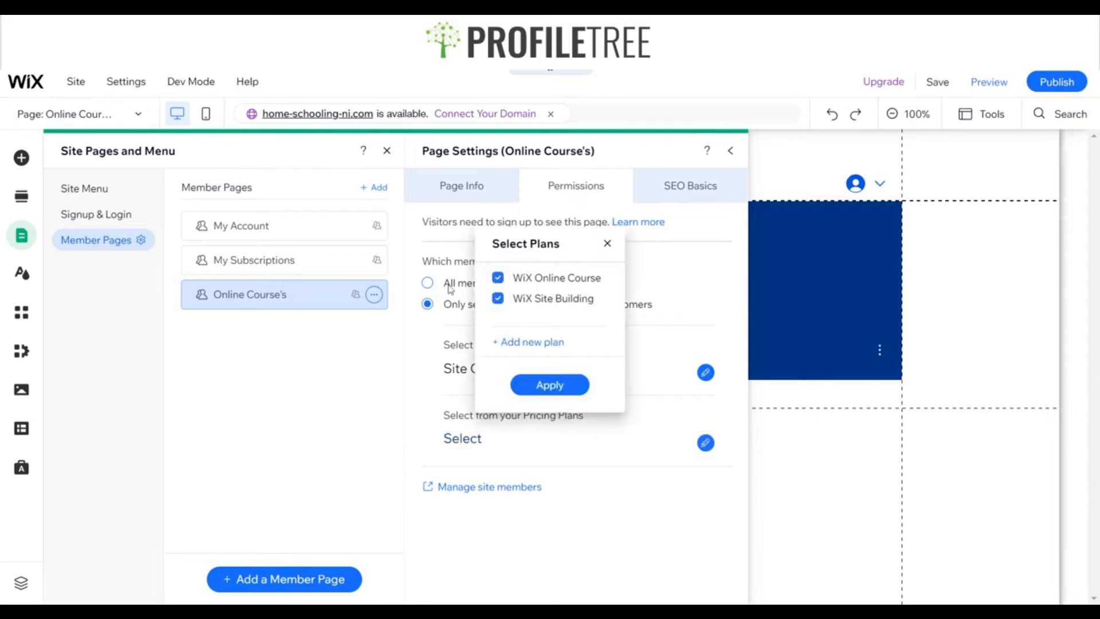
{"action": "left_click", "coordinate": [545, 395]}
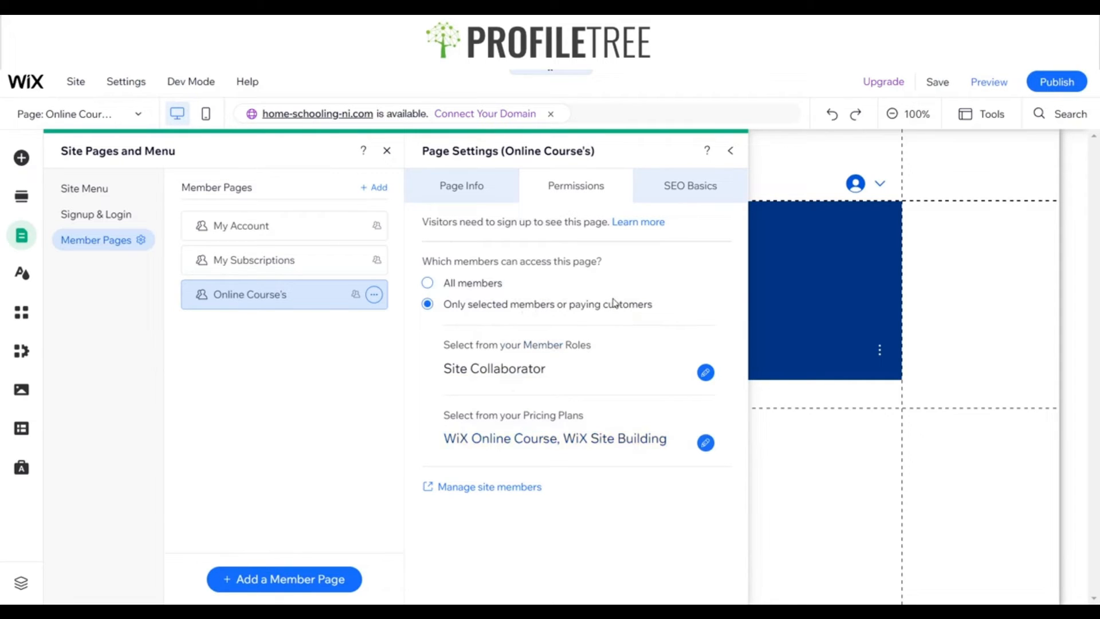
{"action": "left_click", "coordinate": [705, 373]}
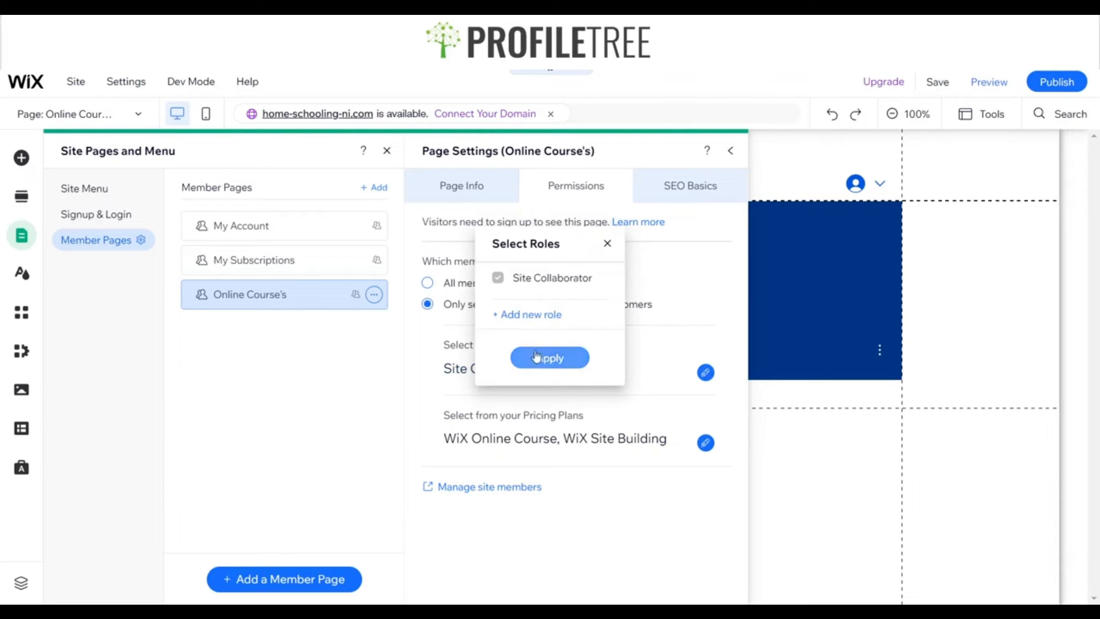
{"action": "left_click", "coordinate": [525, 365]}
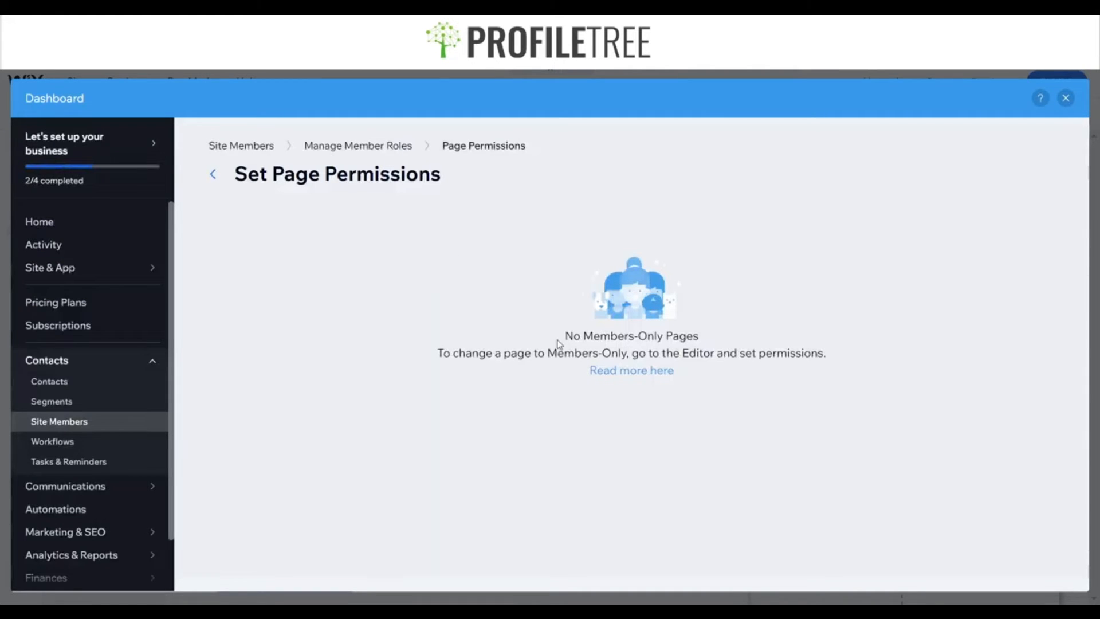
Dismiss the No Members-Only Pages notice and close the Dashboard overlay.
{"action": "left_click_drag", "start_coordinate": [558, 343], "coordinate": [686, 348]}
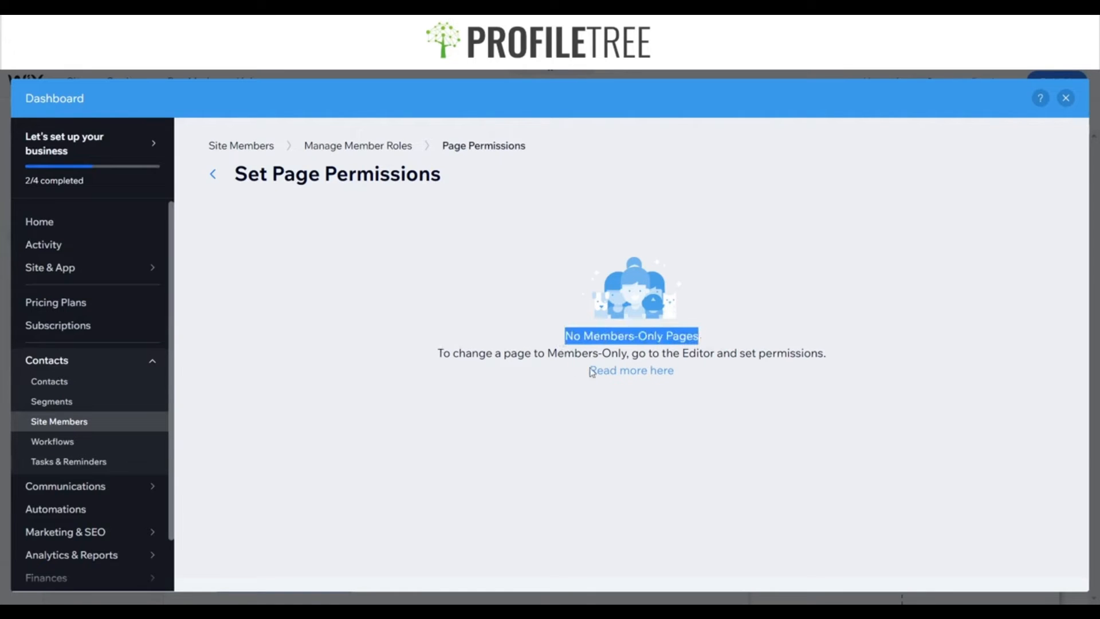
{"action": "left_click", "coordinate": [781, 356]}
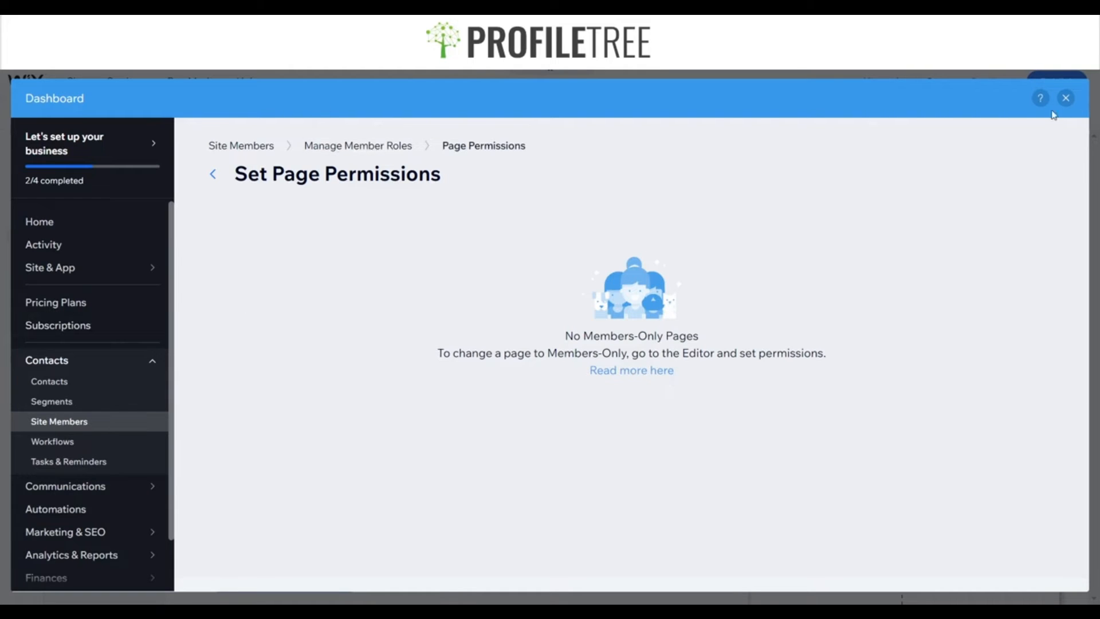
{"action": "left_click", "coordinate": [1066, 99]}
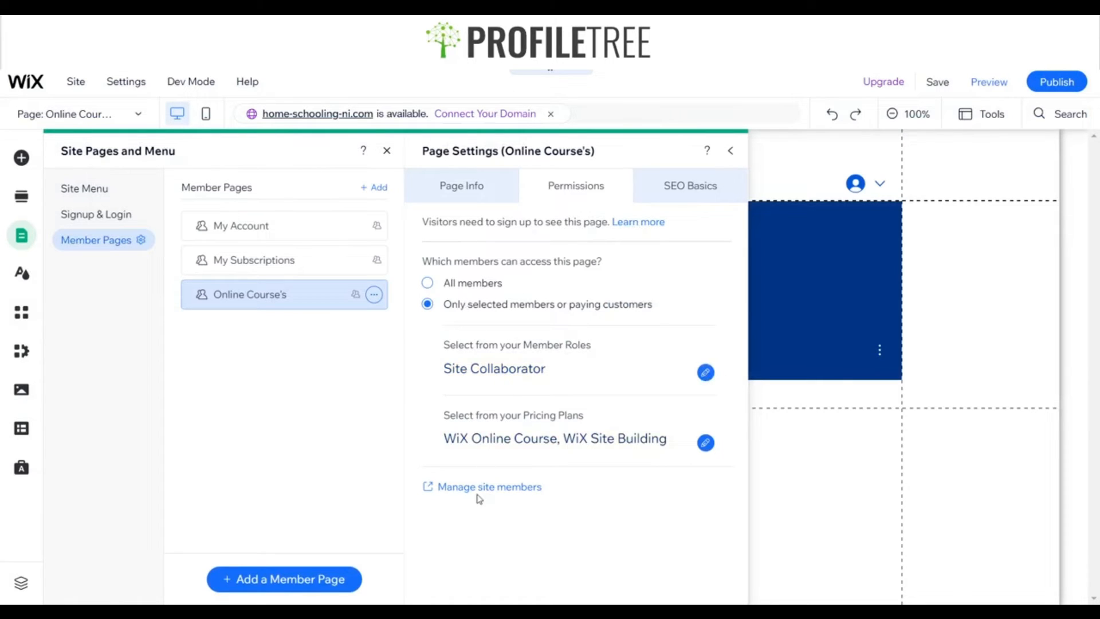
Set Online Course's permissions to All members and close the Page Settings and Site Pages panels.
{"action": "left_click", "coordinate": [705, 372]}
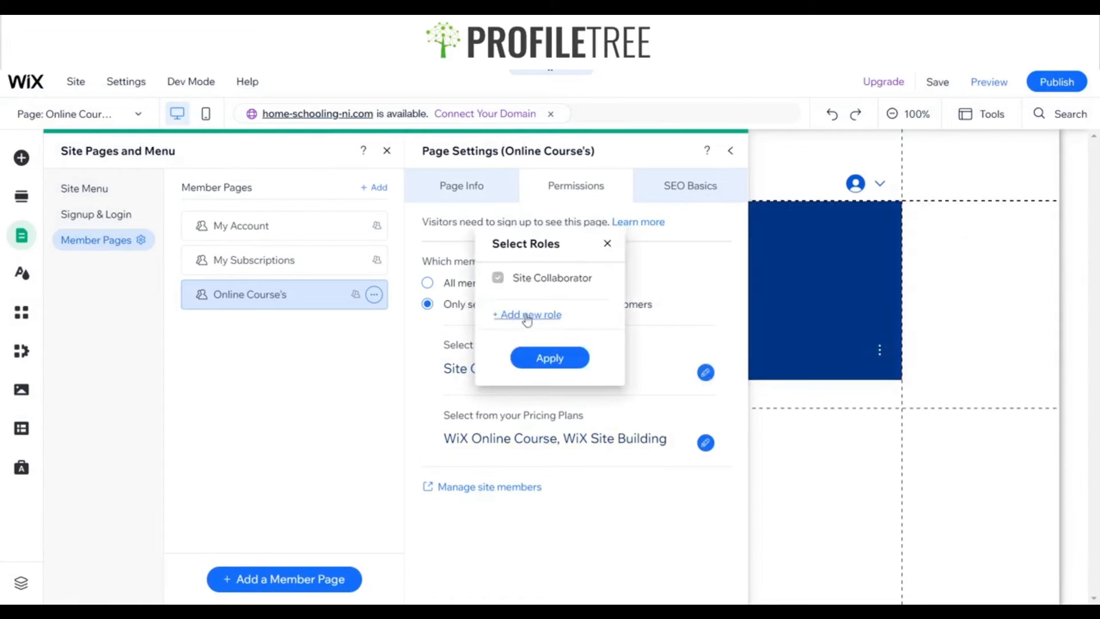
{"action": "left_click", "coordinate": [608, 244]}
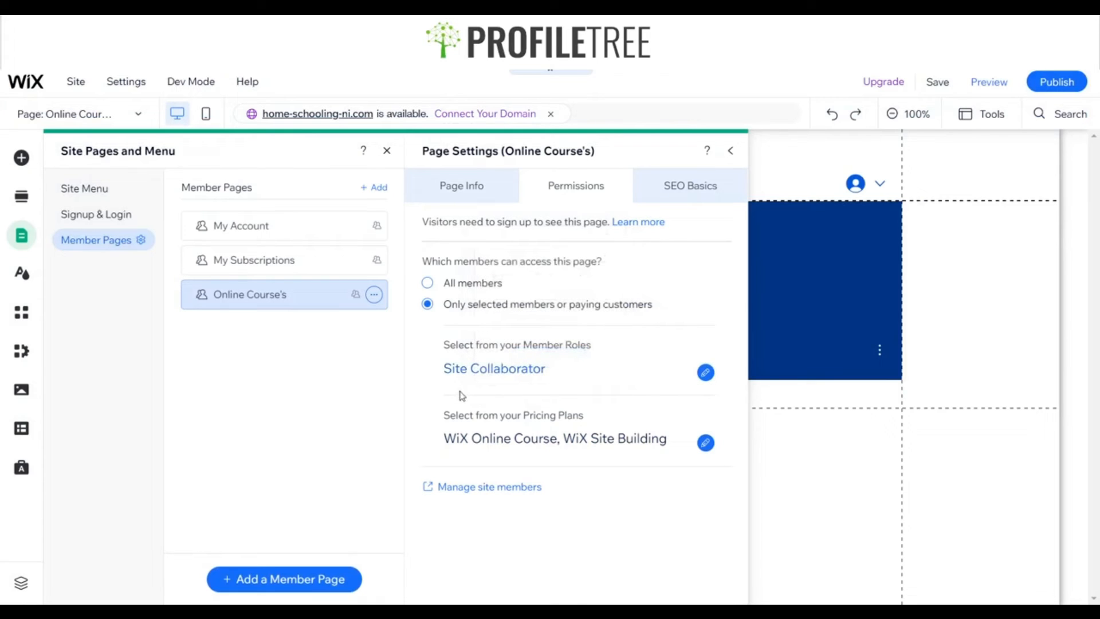
{"action": "left_click", "coordinate": [454, 291]}
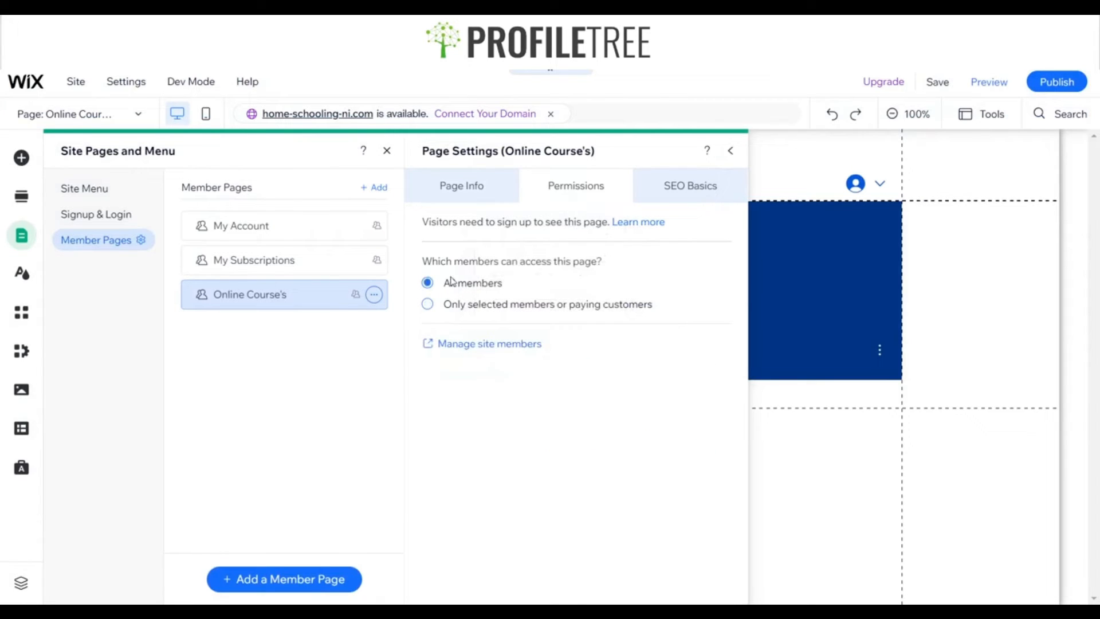
{"action": "left_click", "coordinate": [451, 308]}
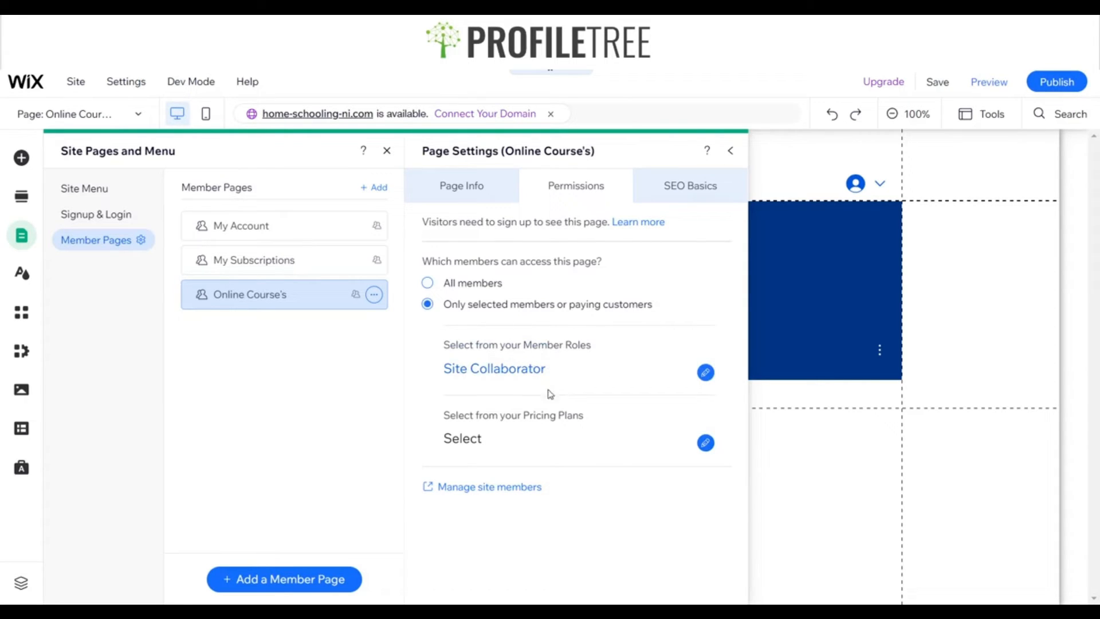
{"action": "left_click", "coordinate": [431, 282]}
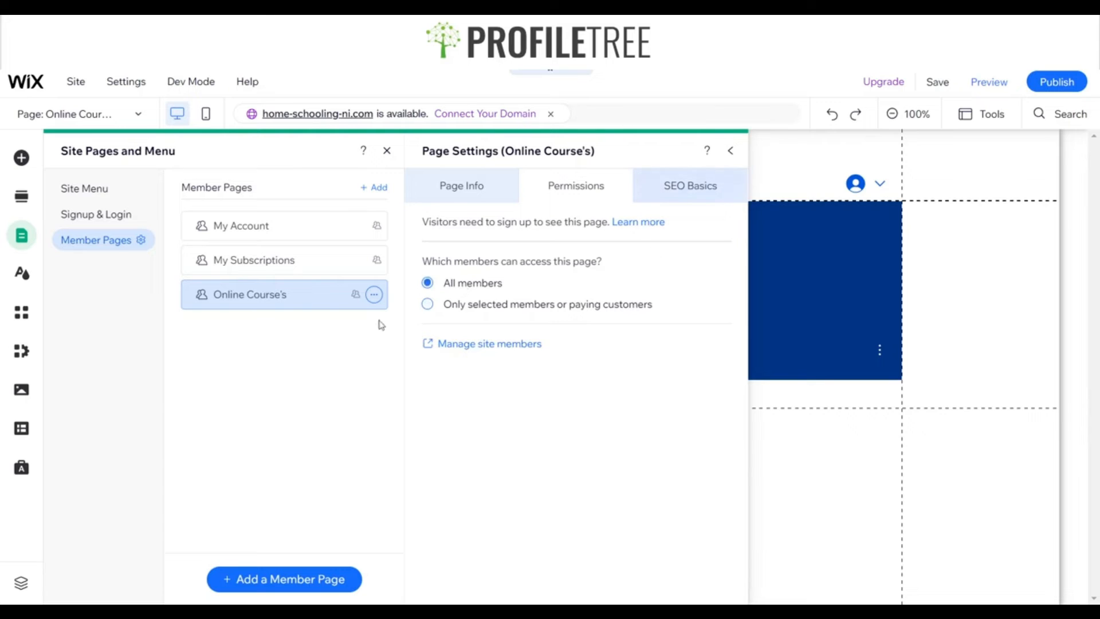
{"action": "left_click", "coordinate": [732, 152]}
{"action": "left_click", "coordinate": [387, 150]}
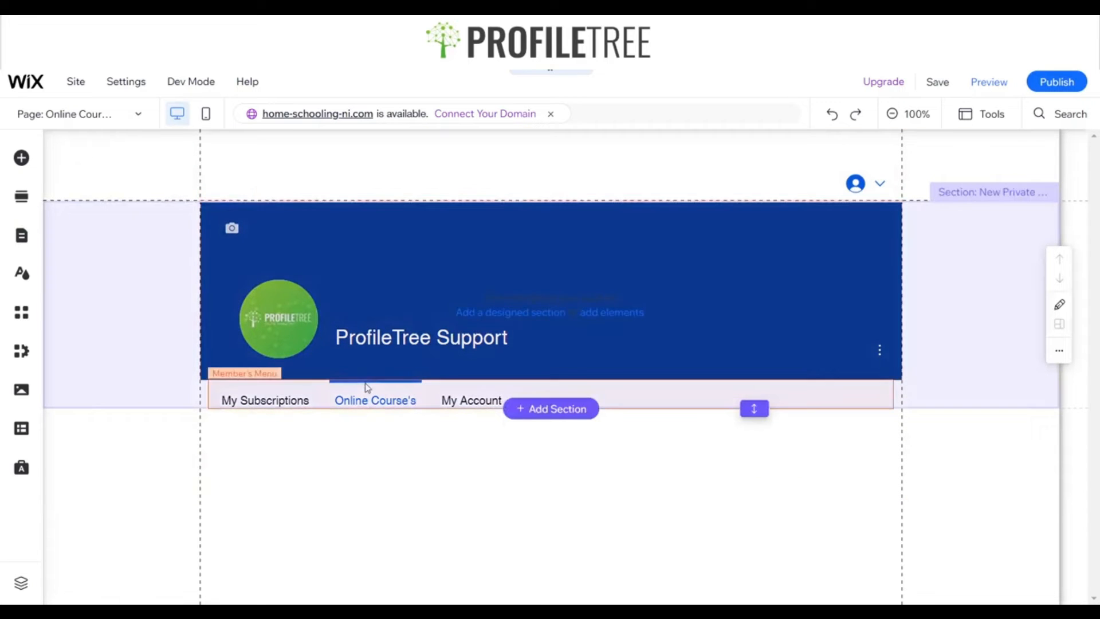
Stretch the member section and set its height to 800 px in the Toolbar's H field.
{"action": "left_click_drag", "start_coordinate": [754, 408], "coordinate": [737, 551]}
{"action": "scroll", "coordinate": [596, 365], "scroll_direction": "down", "scroll_amount": 1}
{"action": "left_click_drag", "start_coordinate": [754, 480], "coordinate": [757, 557]}
{"action": "left_click", "coordinate": [972, 118]}
{"action": "left_click", "coordinate": [966, 161]}
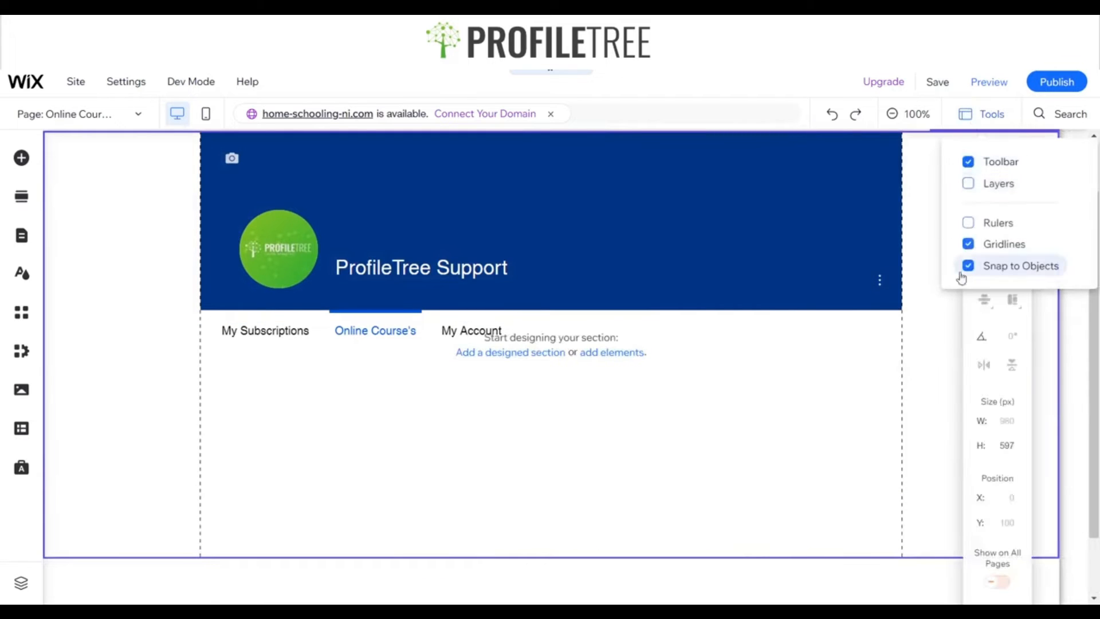
{"action": "left_click", "coordinate": [1004, 454]}
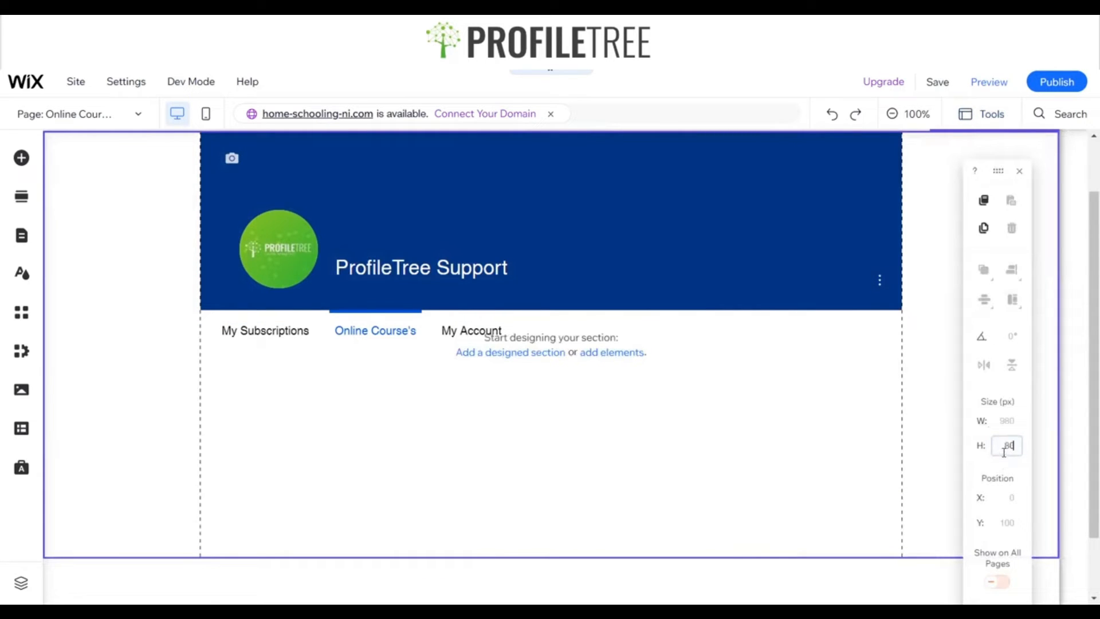
{"action": "type", "text": "800"}
{"action": "key", "text": "Return"}
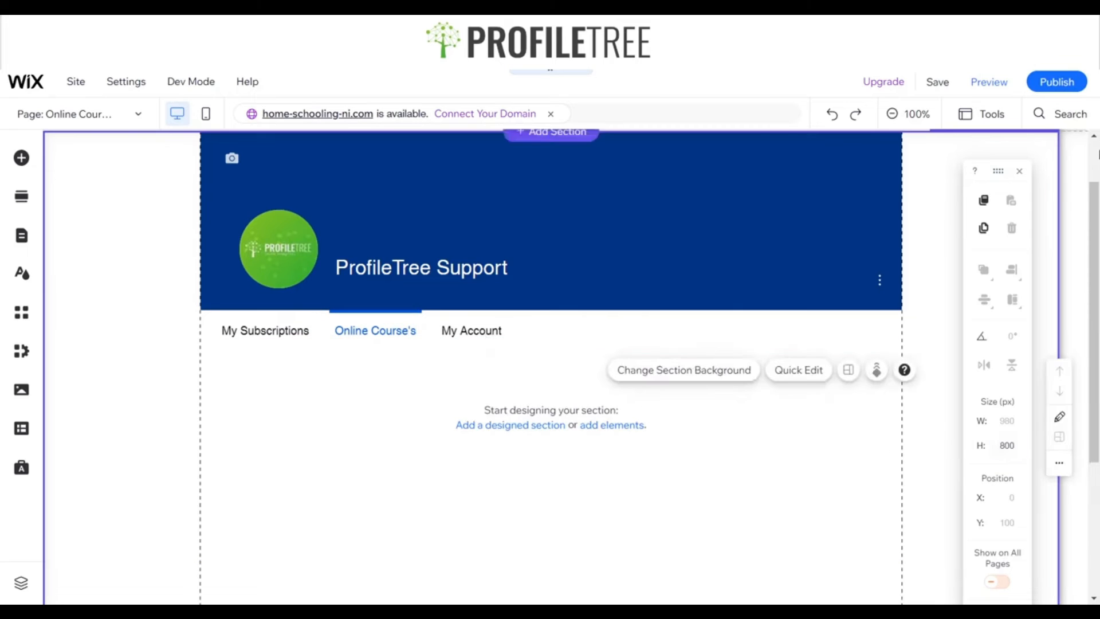
{"action": "left_click", "coordinate": [1030, 171]}
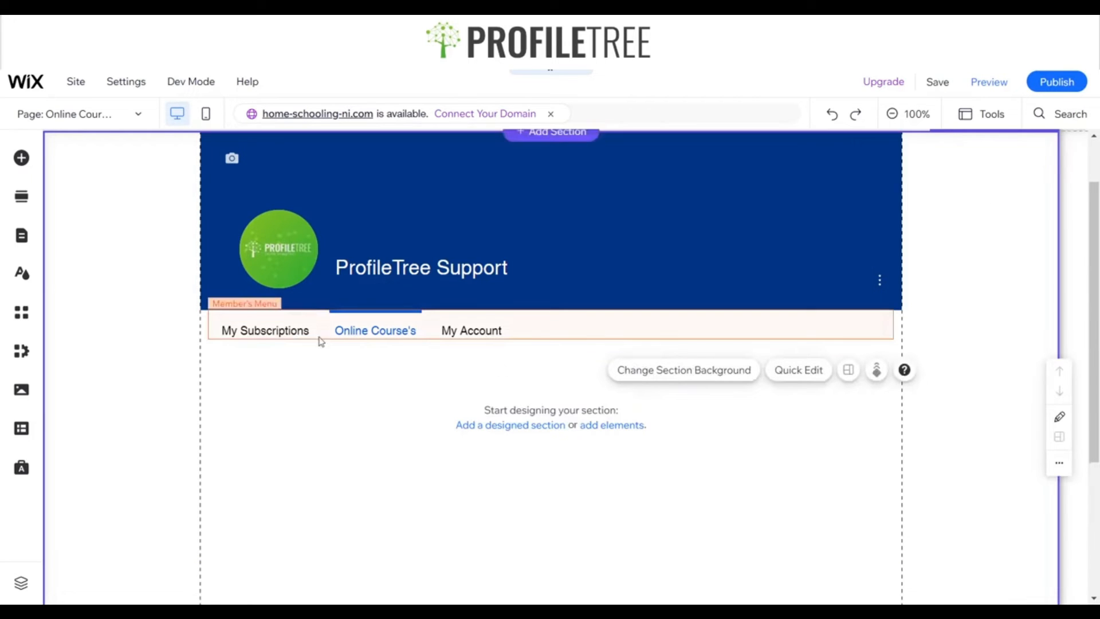
Nest Online Course's under My Subscriptions in the Member's Menu.
{"action": "left_click", "coordinate": [272, 337]}
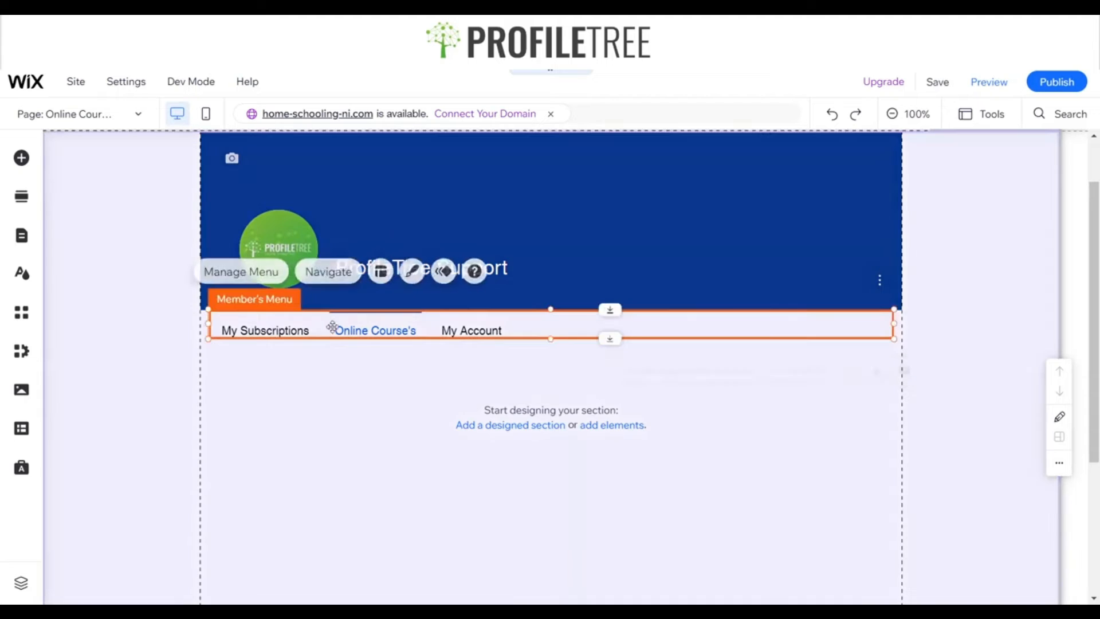
{"action": "left_click", "coordinate": [247, 273]}
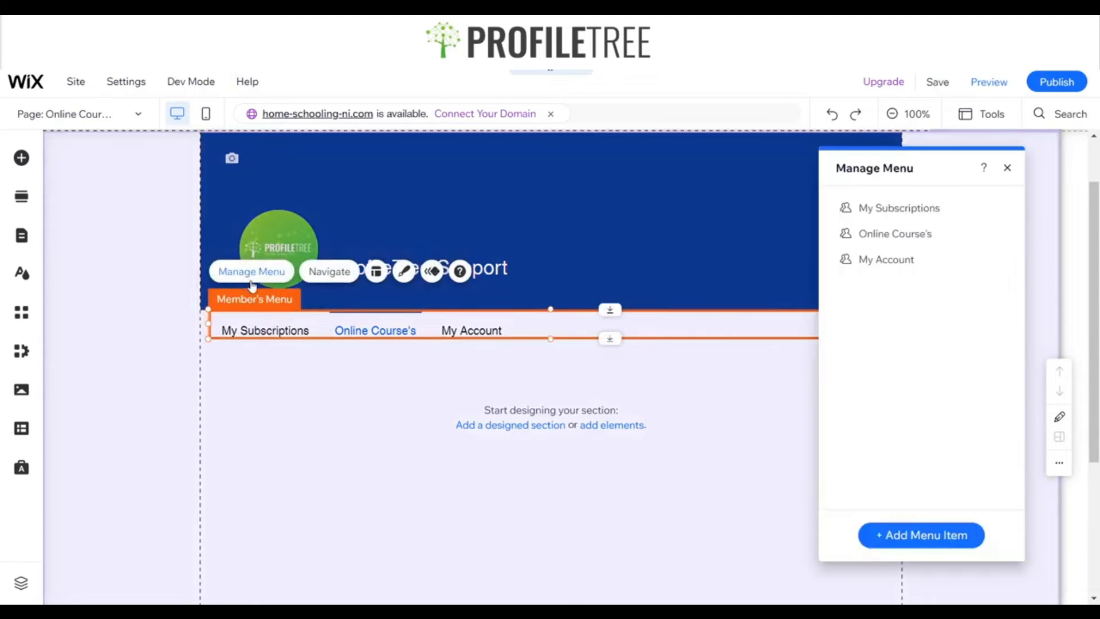
{"action": "left_click_drag", "start_coordinate": [921, 232], "coordinate": [894, 232]}
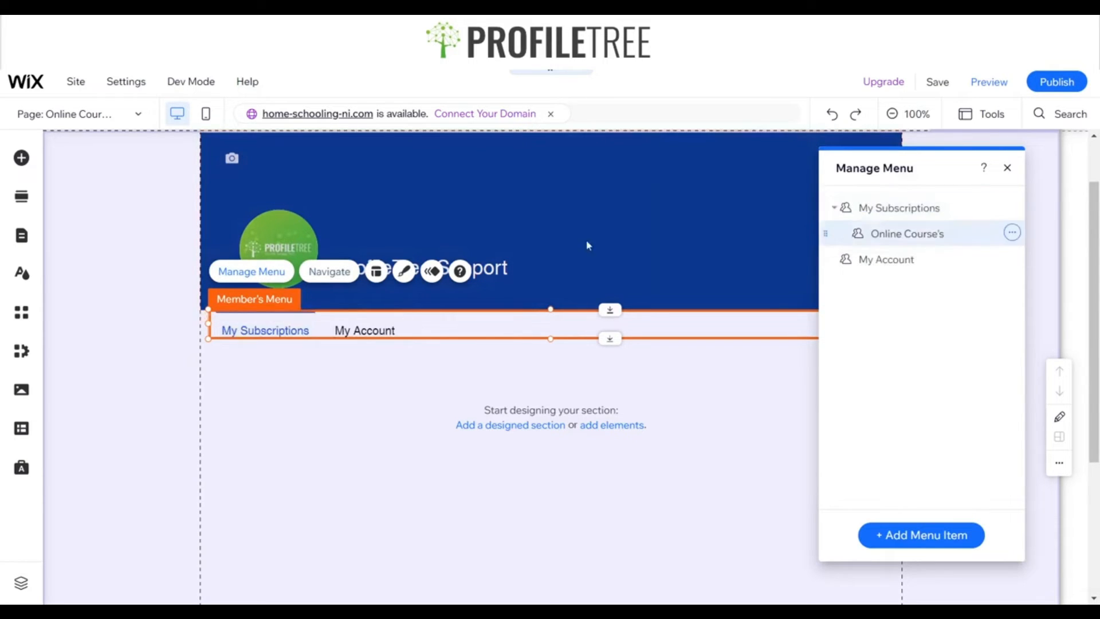
Change the member menu's text font to Poppins Semi Bold in Menu Design > Text.
{"action": "left_click", "coordinate": [337, 274]}
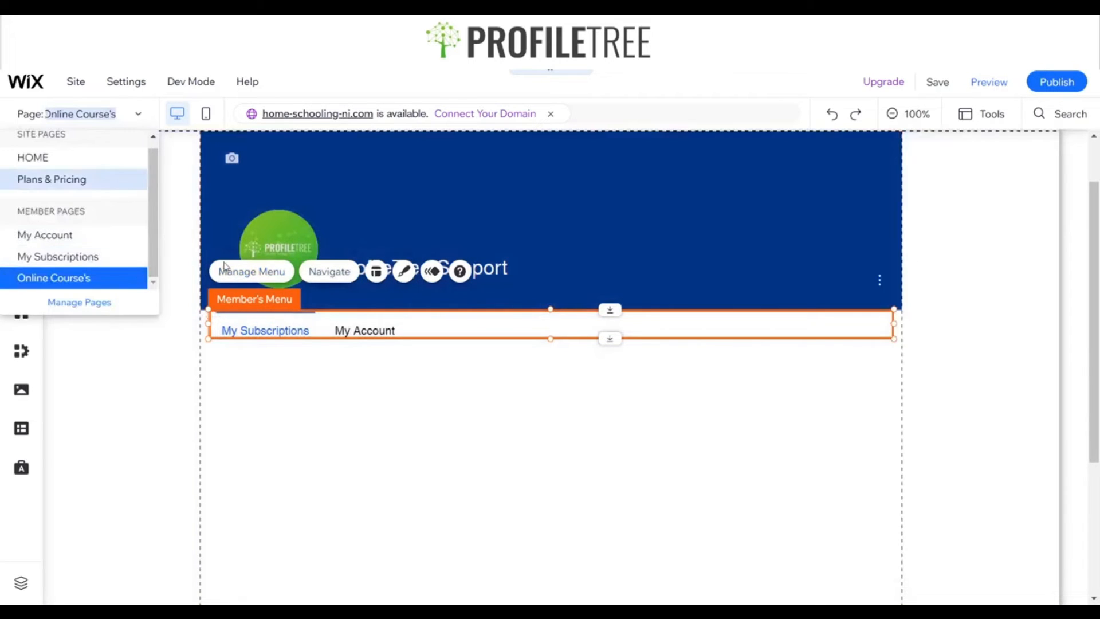
{"action": "left_click", "coordinate": [404, 271]}
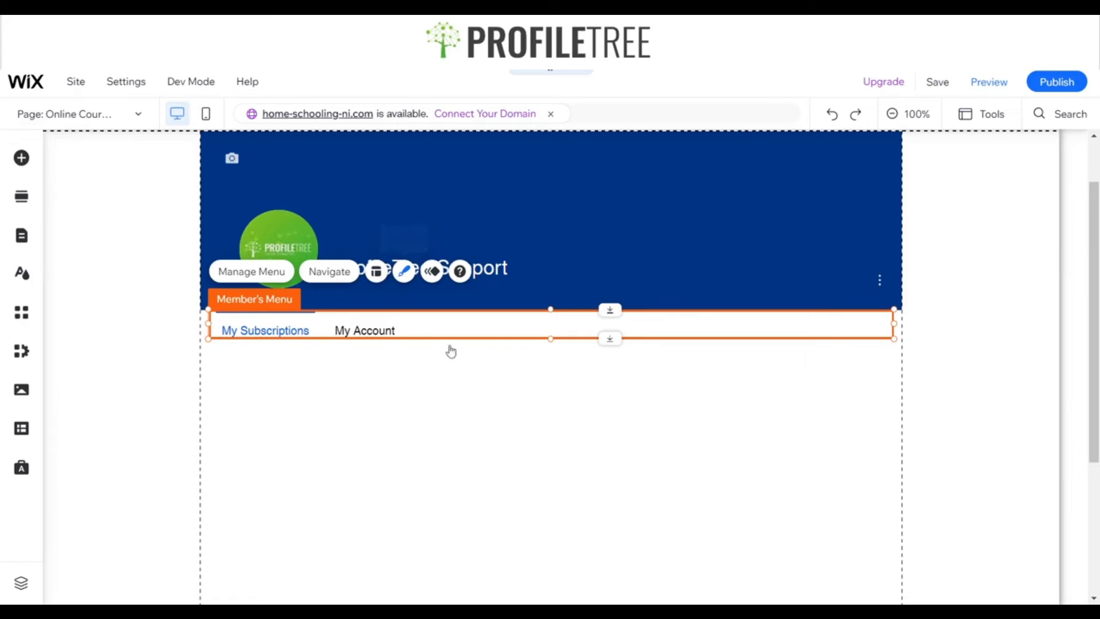
{"action": "left_click", "coordinate": [904, 515]}
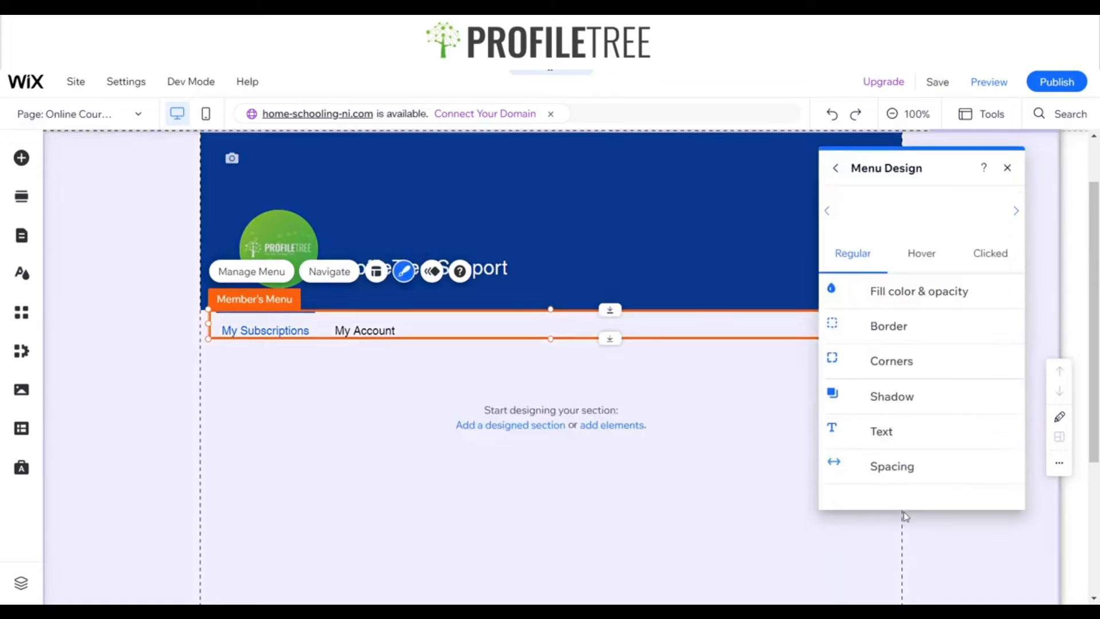
{"action": "left_click", "coordinate": [892, 431]}
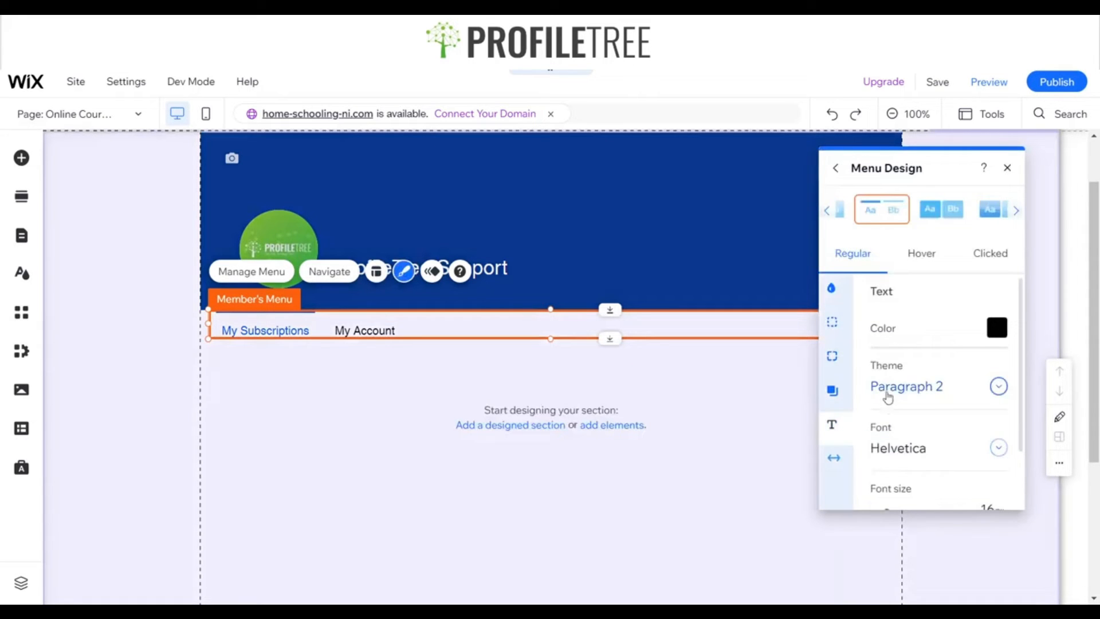
{"action": "left_click", "coordinate": [920, 446]}
{"action": "type", "text": "Poppins Extra Ligh"}
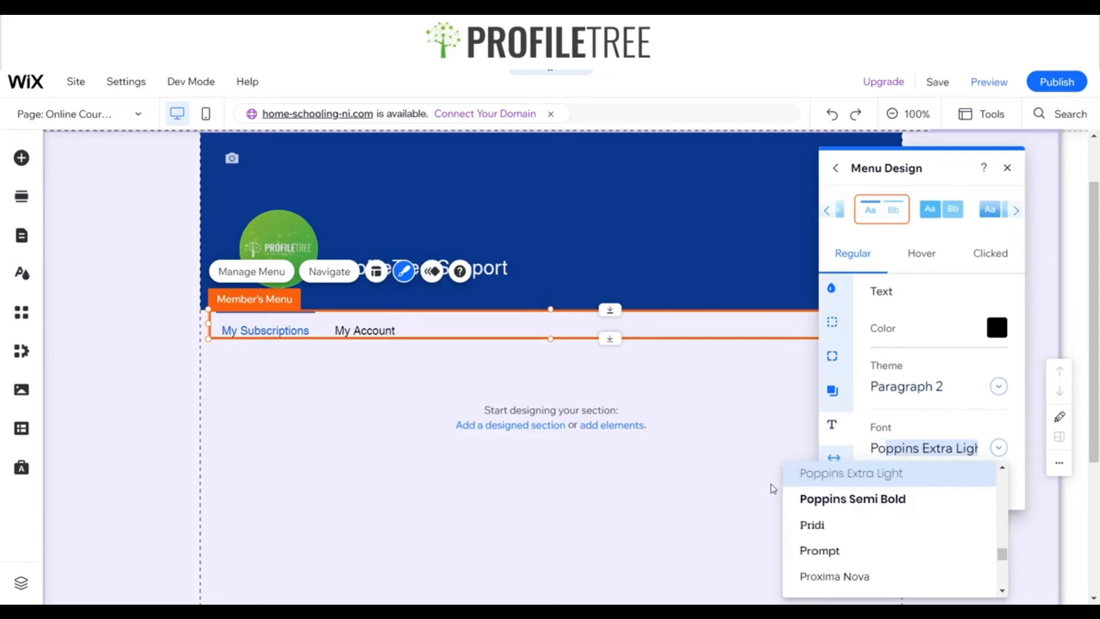
{"action": "left_click", "coordinate": [854, 500]}
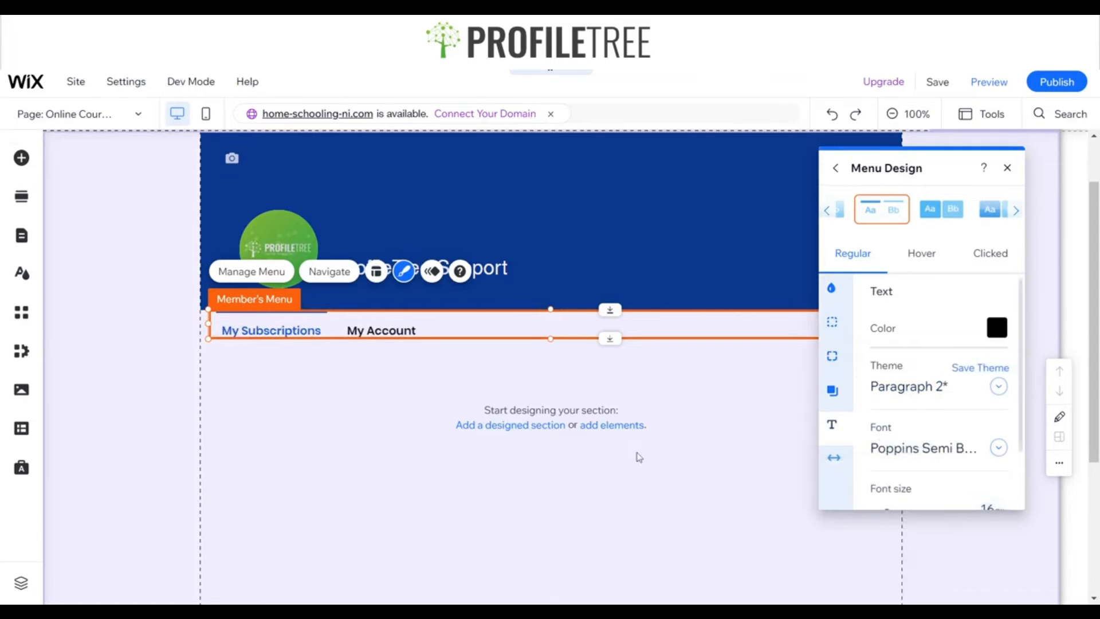
{"action": "left_click", "coordinate": [464, 295]}
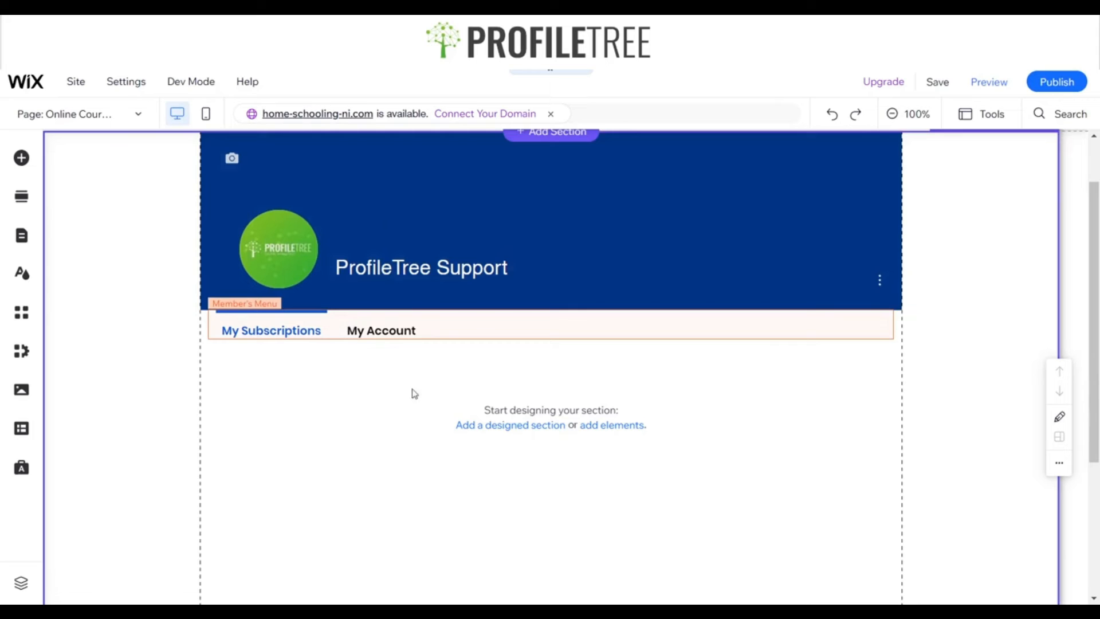
Add a container box under the member menu and stretch it into a tall panel.
{"action": "scroll", "coordinate": [145, 296], "scroll_direction": "down", "scroll_amount": 1}
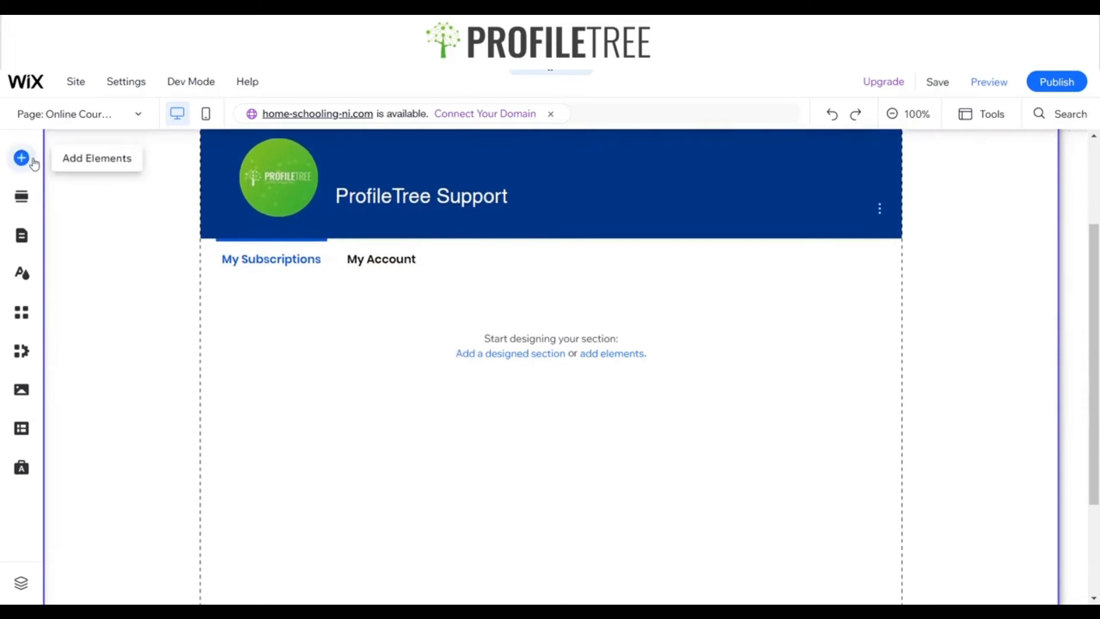
{"action": "left_click", "coordinate": [33, 161]}
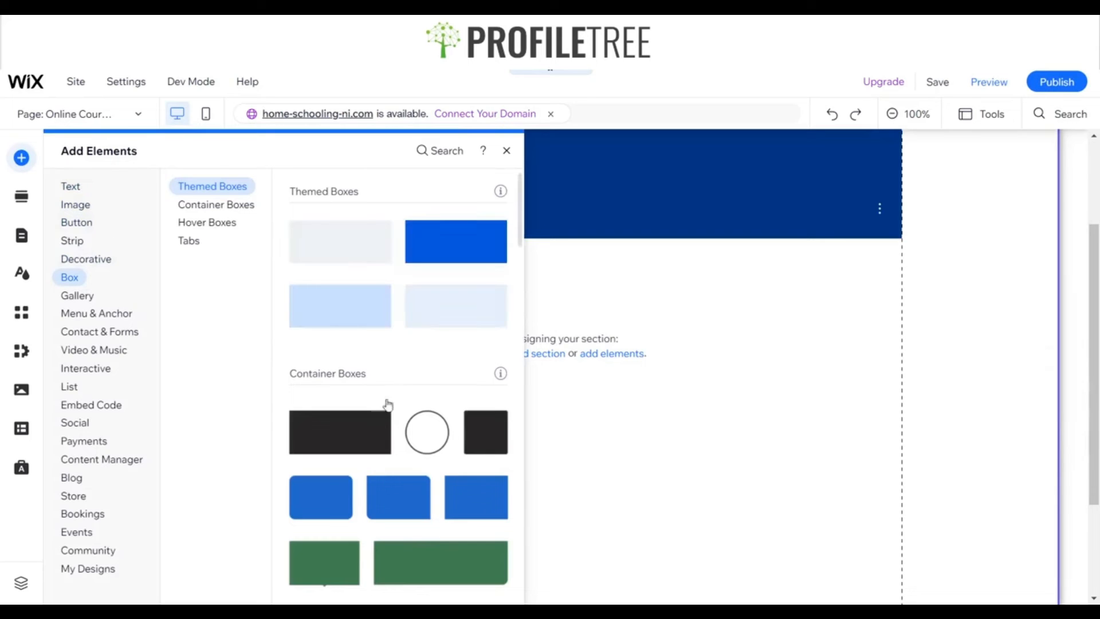
{"action": "left_click", "coordinate": [476, 439]}
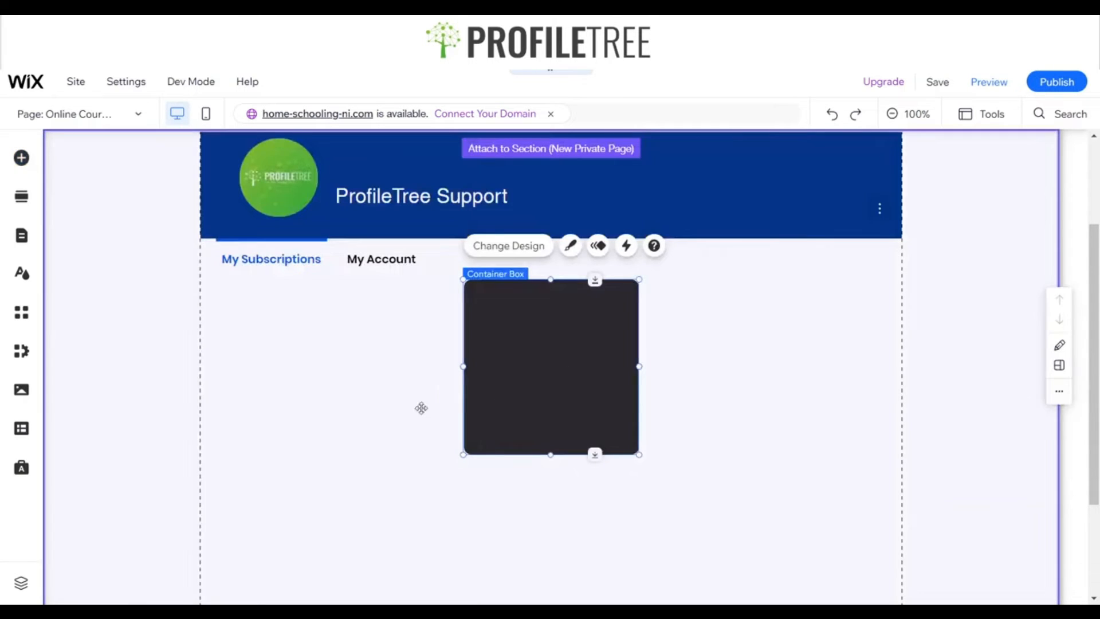
{"action": "left_click_drag", "start_coordinate": [567, 373], "coordinate": [314, 390]}
{"action": "scroll", "coordinate": [363, 413], "scroll_direction": "down", "scroll_amount": 1}
{"action": "left_click_drag", "start_coordinate": [387, 400], "coordinate": [432, 542]}
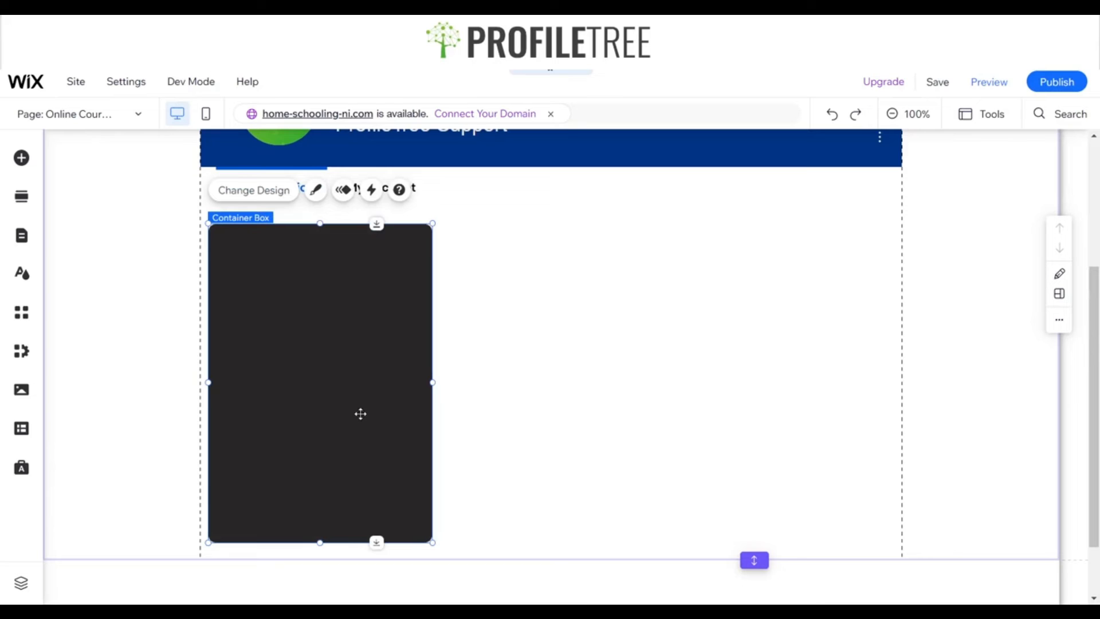
Paste two copies of the box to form a row of three.
{"action": "left_click", "coordinate": [650, 404]}
{"action": "key", "text": "ctrl+v"}
{"action": "left_click_drag", "start_coordinate": [427, 381], "coordinate": [809, 352]}
{"action": "left_click", "coordinate": [776, 378]}
{"action": "key", "text": "ctrl+v"}
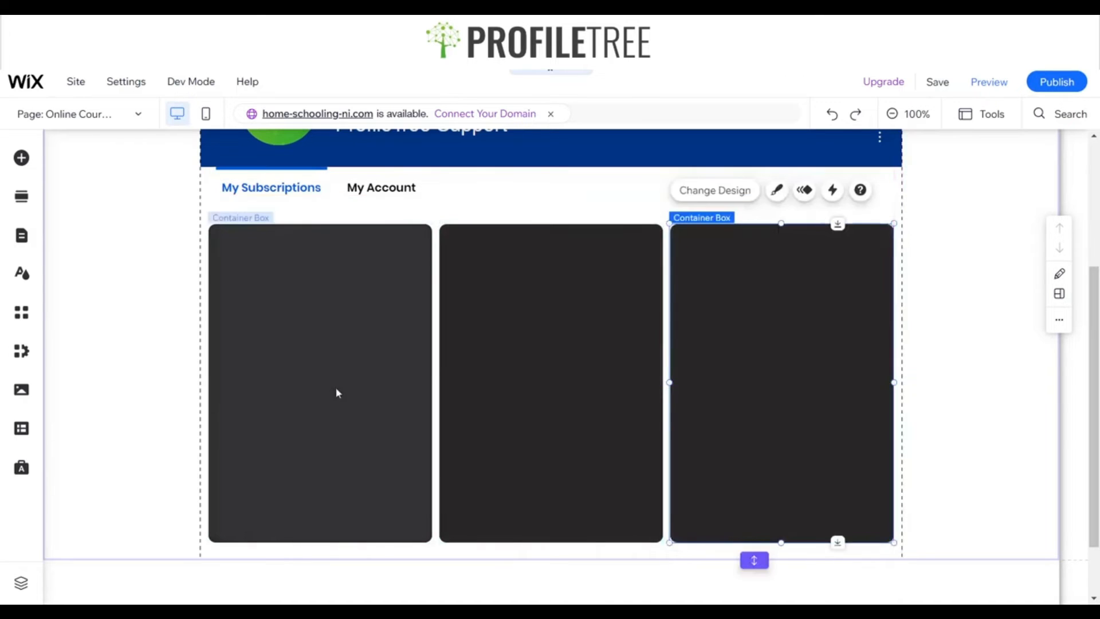
Give the boxes a light grey #E8E6E6 fill colour.
{"action": "left_click", "coordinate": [336, 387]}
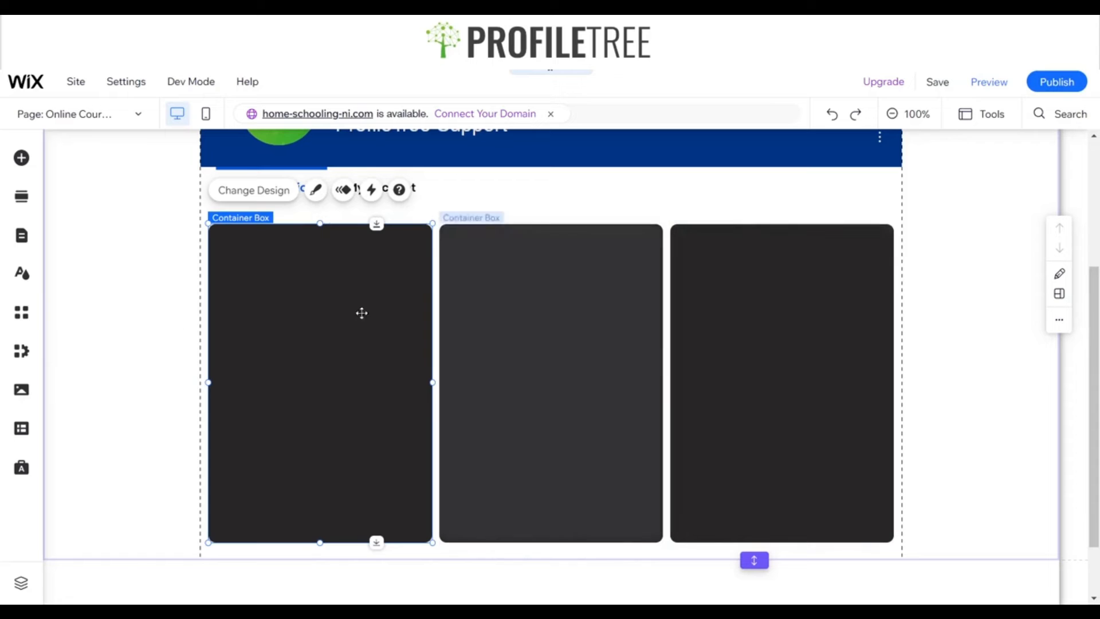
{"action": "left_click", "coordinate": [315, 189]}
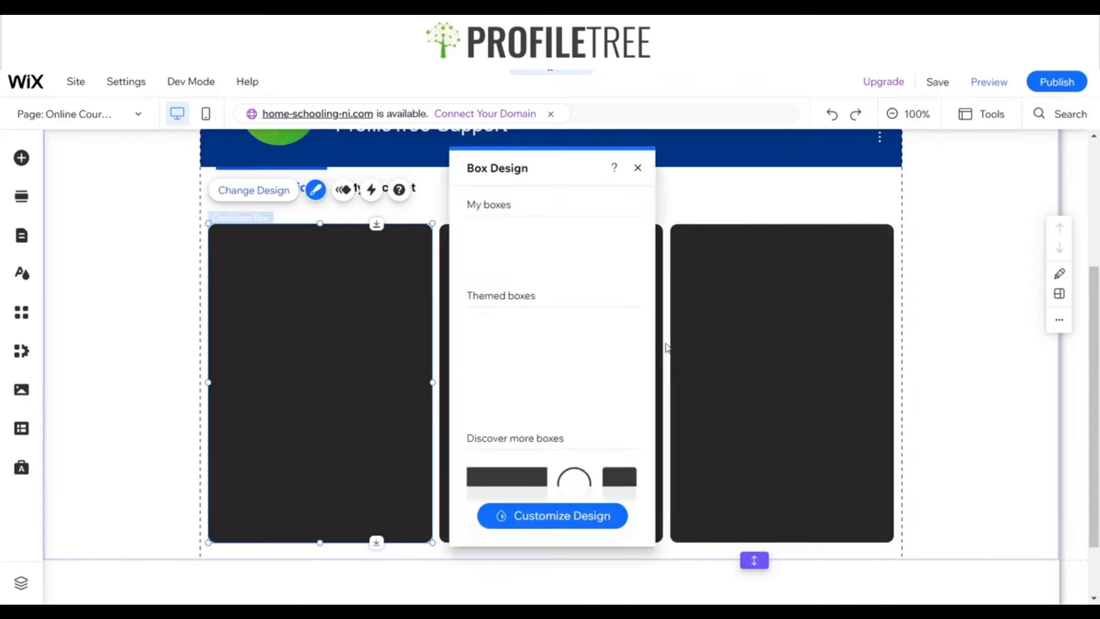
{"action": "left_click", "coordinate": [553, 514]}
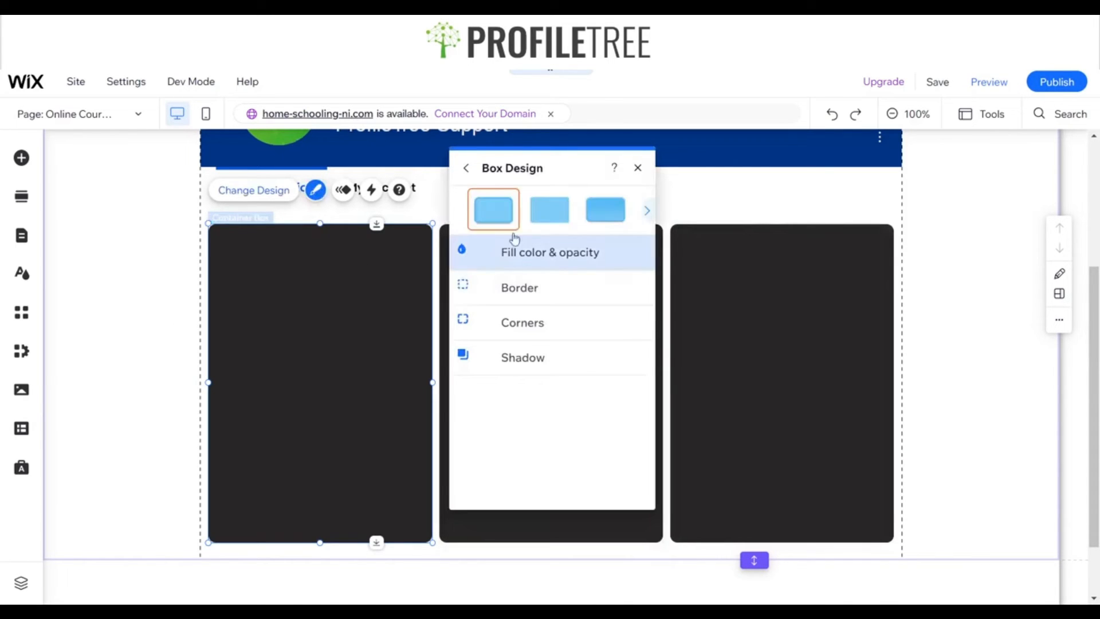
{"action": "left_click", "coordinate": [506, 252]}
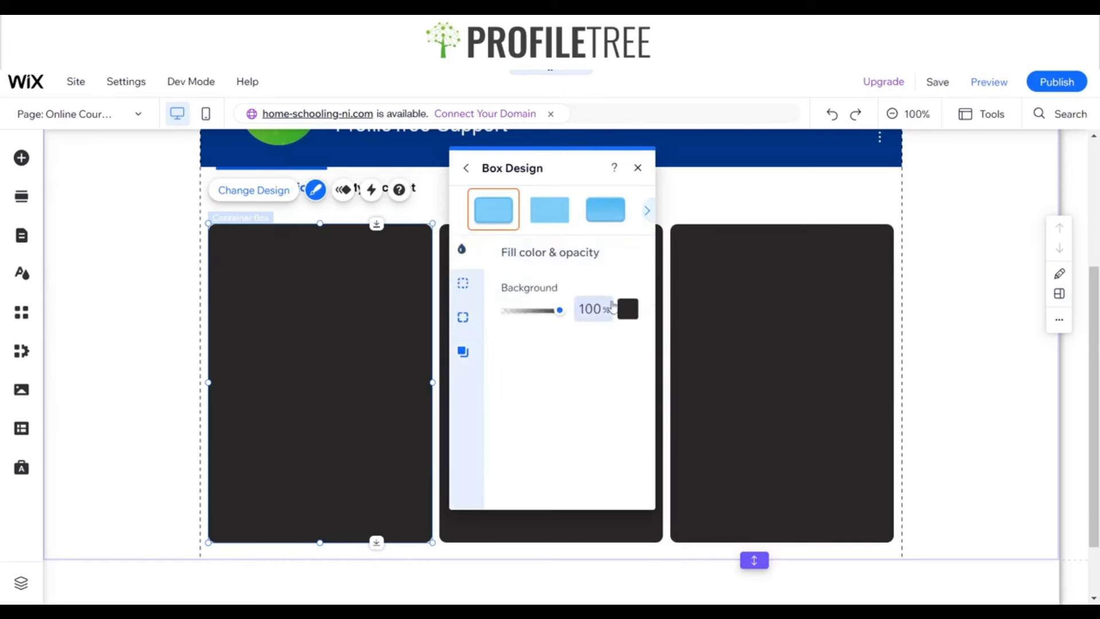
{"action": "left_click", "coordinate": [628, 309]}
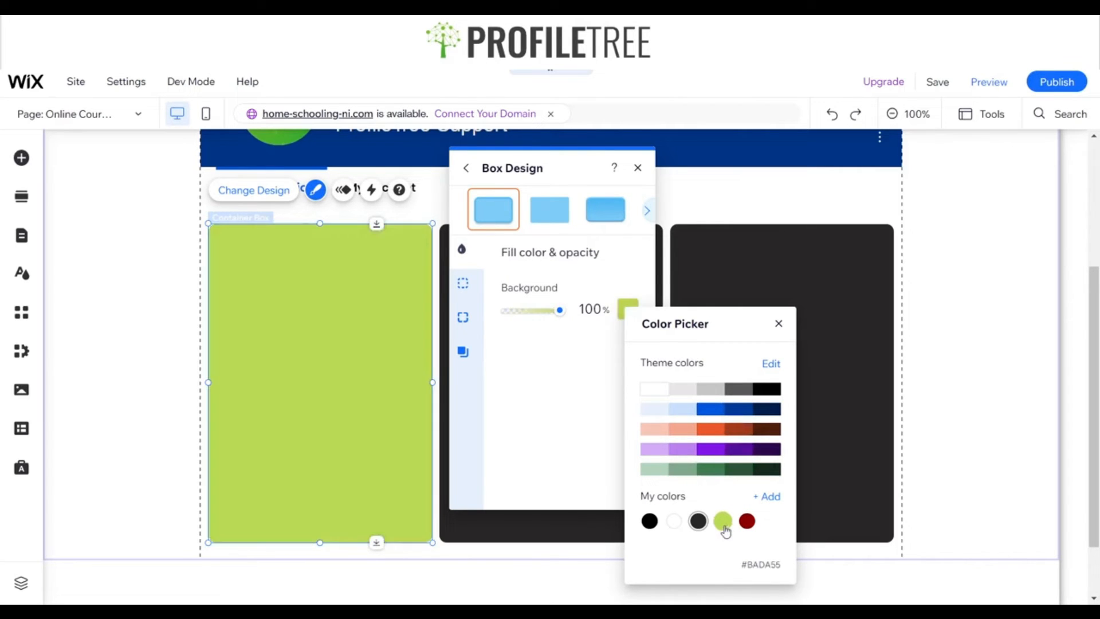
{"action": "left_click", "coordinate": [690, 392]}
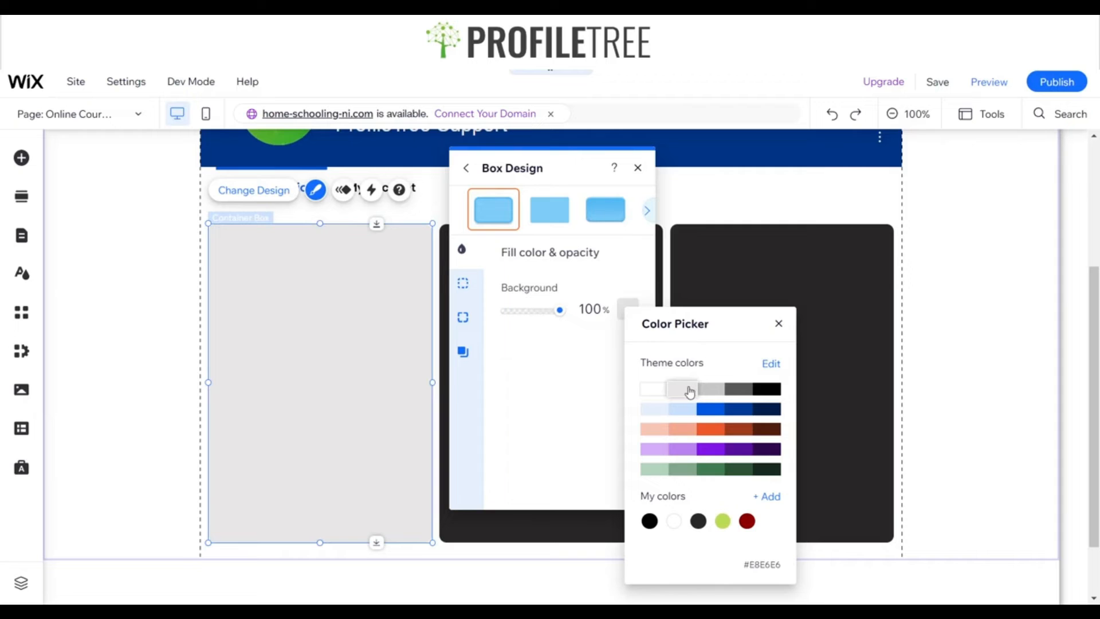
{"action": "left_click", "coordinate": [777, 325]}
{"action": "left_click", "coordinate": [638, 167]}
{"action": "left_click", "coordinate": [608, 318]}
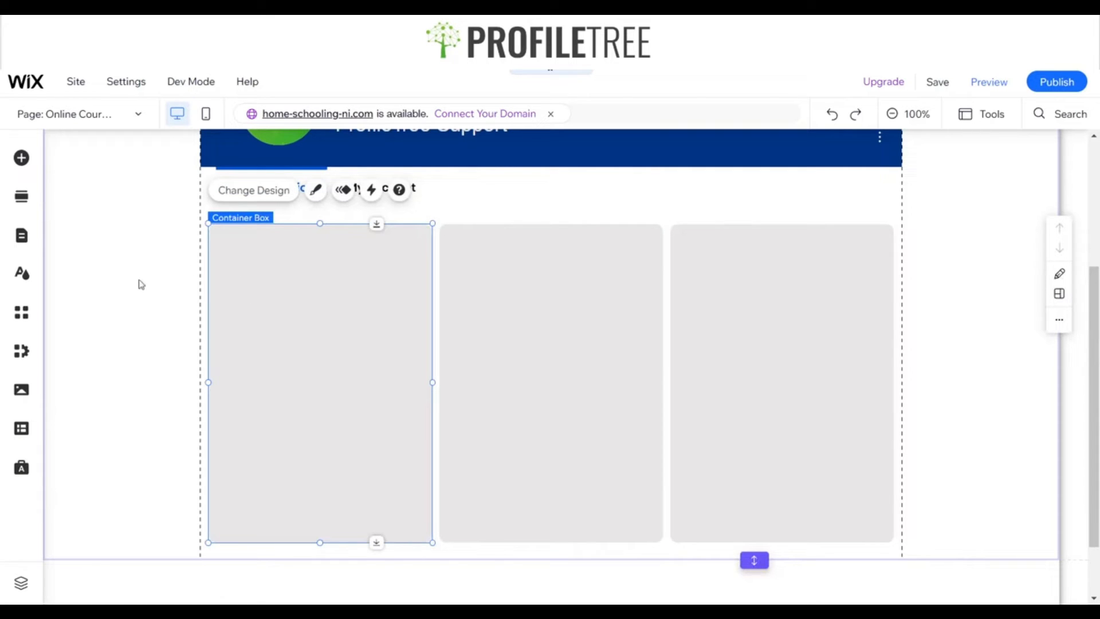
{"action": "left_click", "coordinate": [21, 157]}
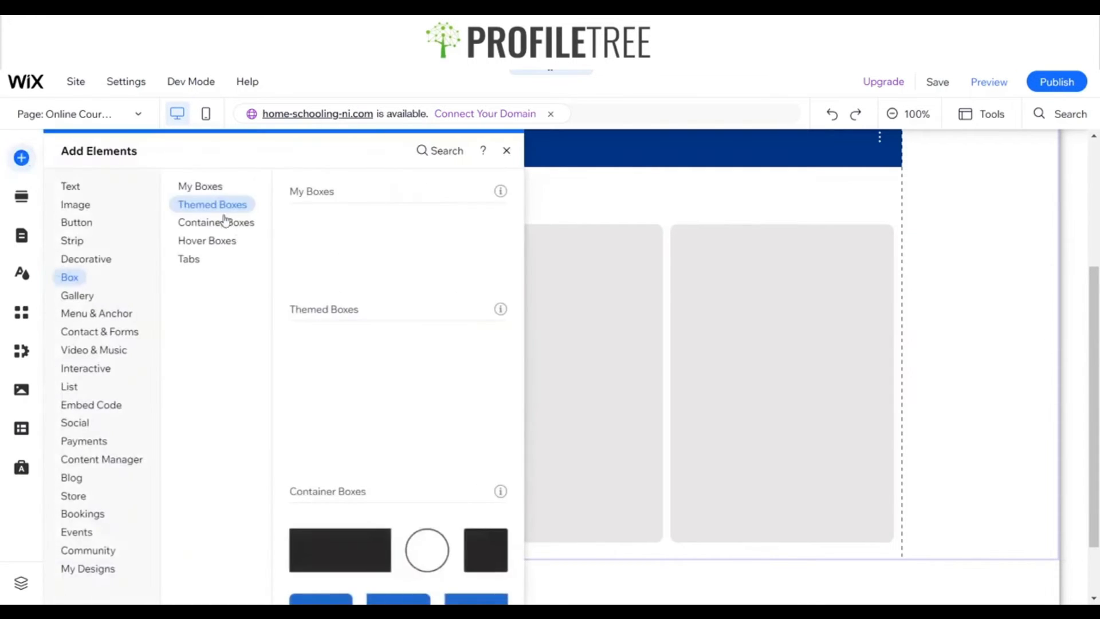
Add a hexagon shape and place it at the top of the left box.
{"action": "left_click", "coordinate": [506, 150]}
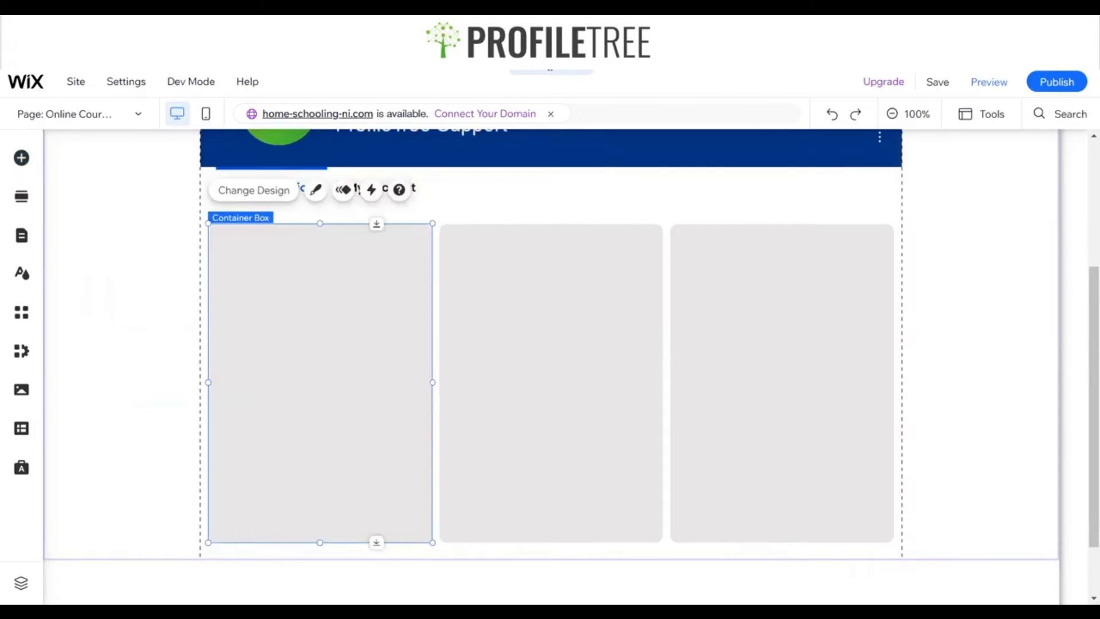
{"action": "left_click", "coordinate": [21, 157]}
{"action": "left_click", "coordinate": [528, 151]}
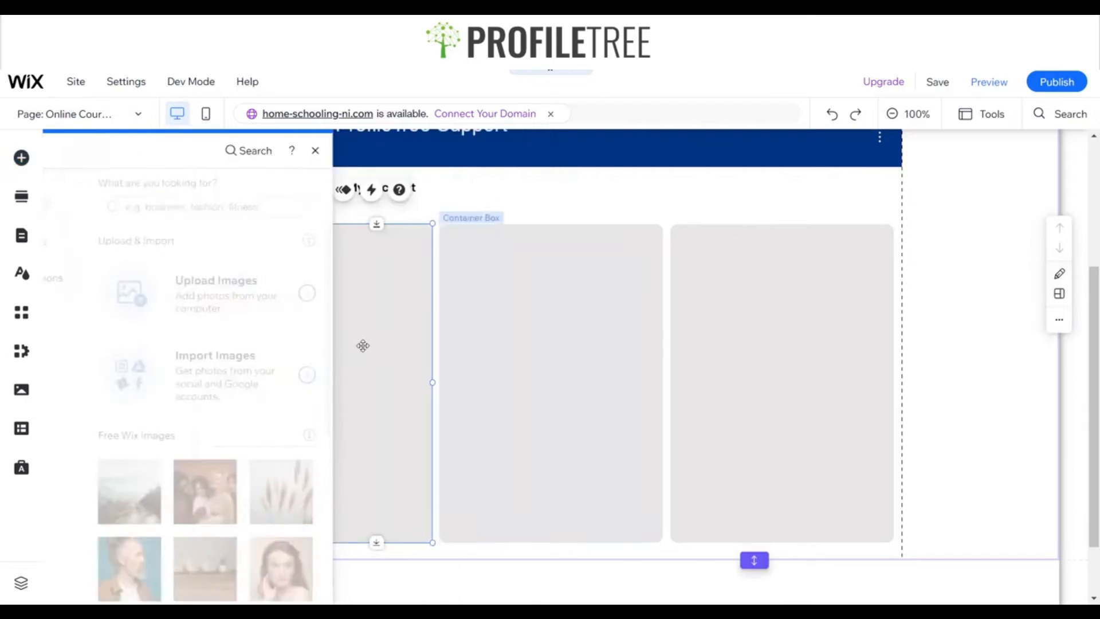
{"action": "left_click", "coordinate": [20, 158]}
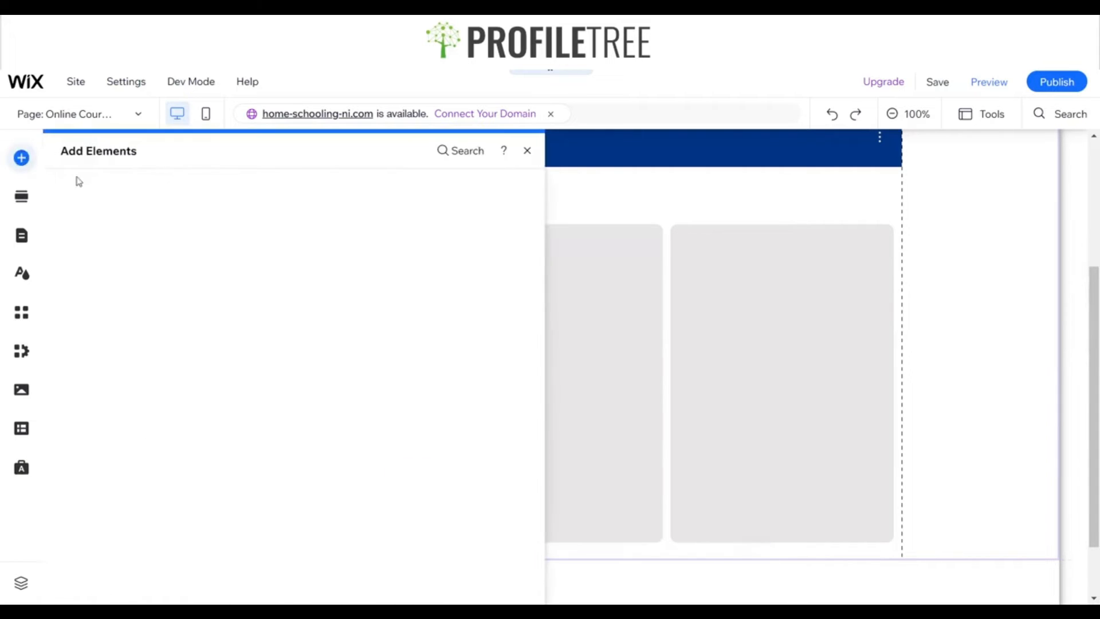
{"action": "left_click", "coordinate": [87, 262]}
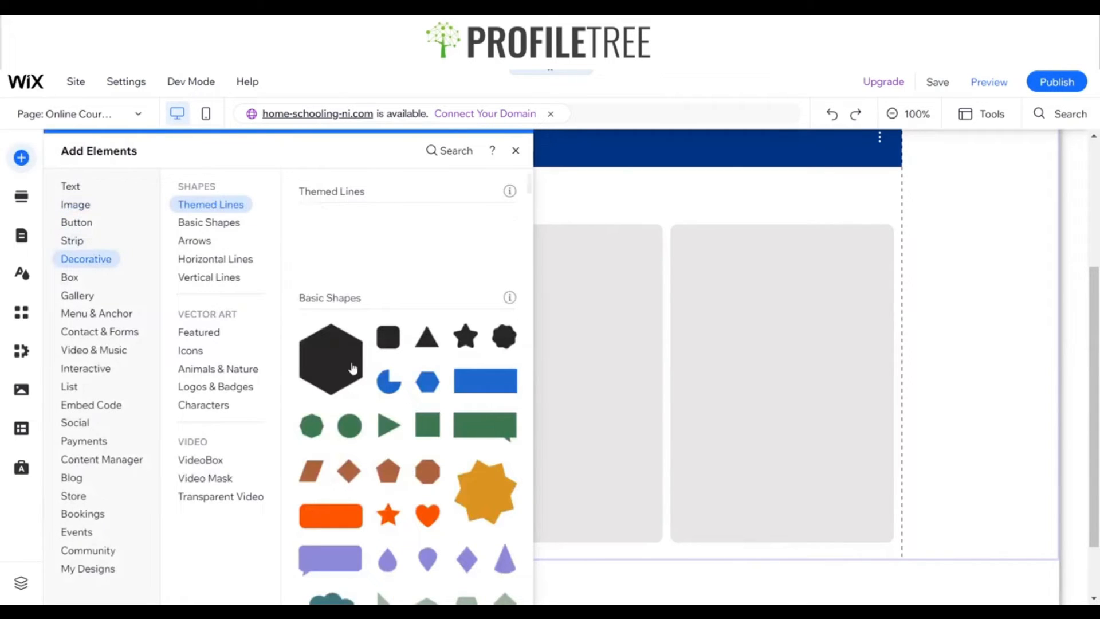
{"action": "left_click", "coordinate": [352, 370]}
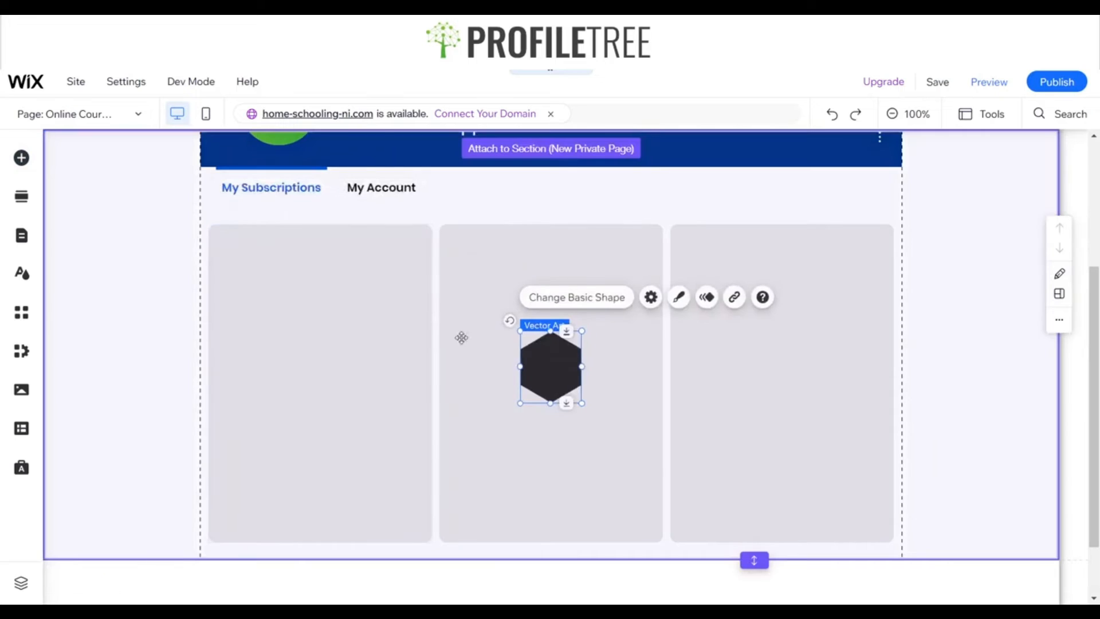
{"action": "left_click_drag", "start_coordinate": [541, 367], "coordinate": [321, 293]}
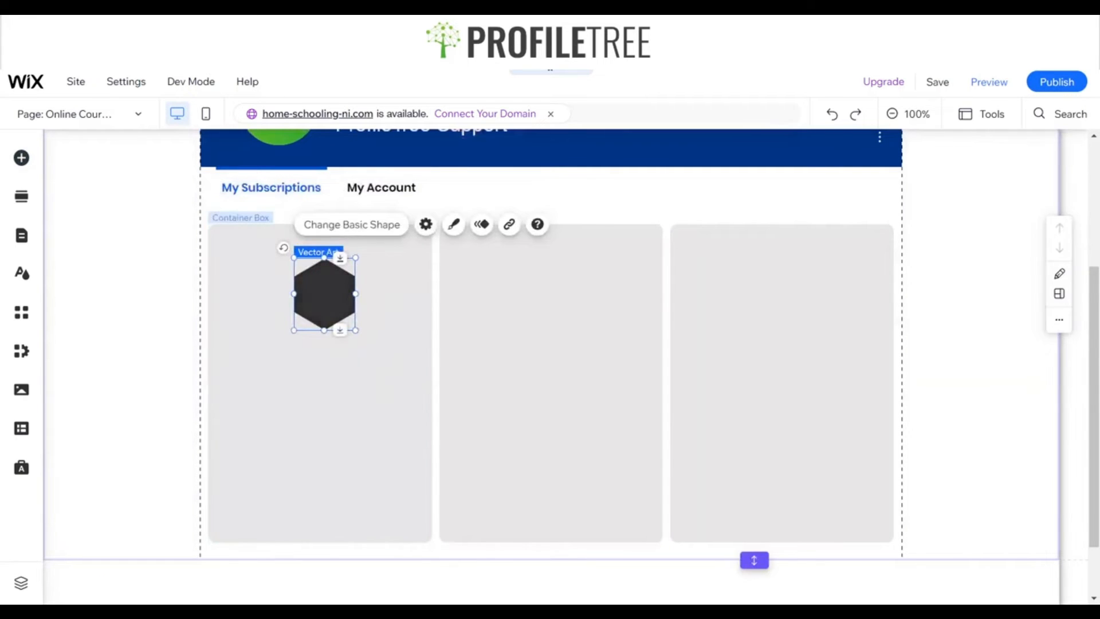
Replace the shape with the house-with-laptop vector art found by searching 'Online course'.
{"action": "left_click", "coordinate": [348, 224]}
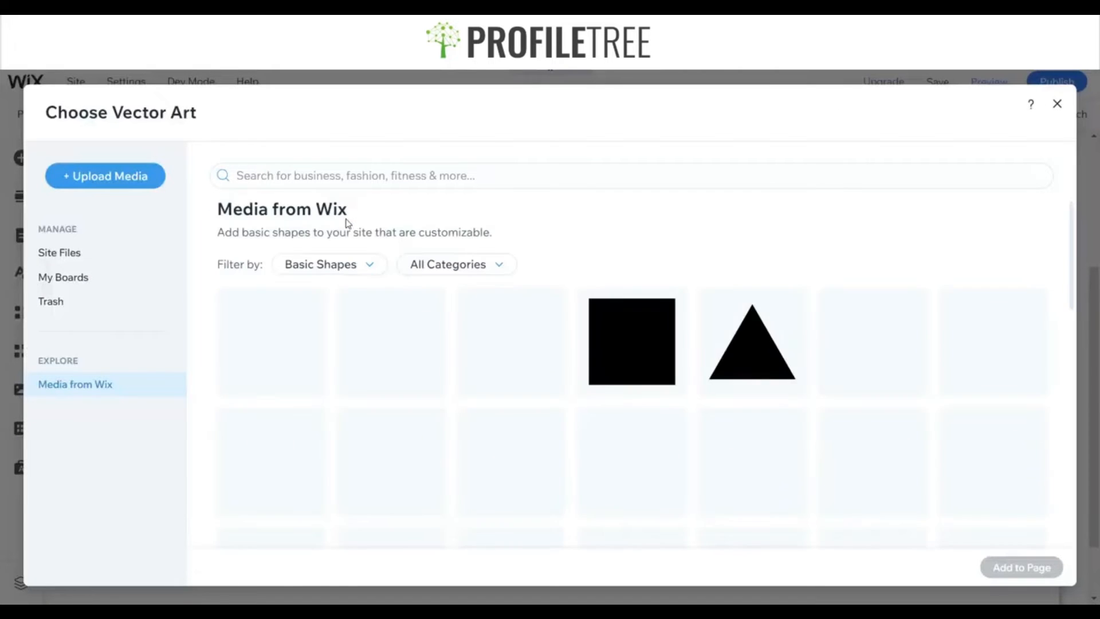
{"action": "left_click", "coordinate": [354, 275]}
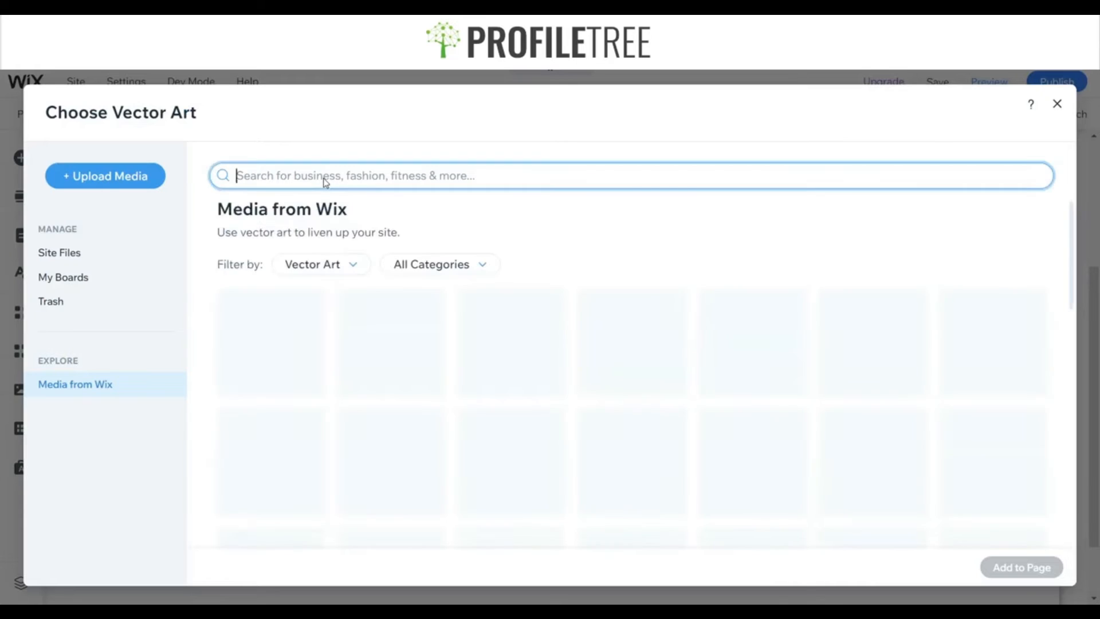
{"action": "type", "text": "Online"}
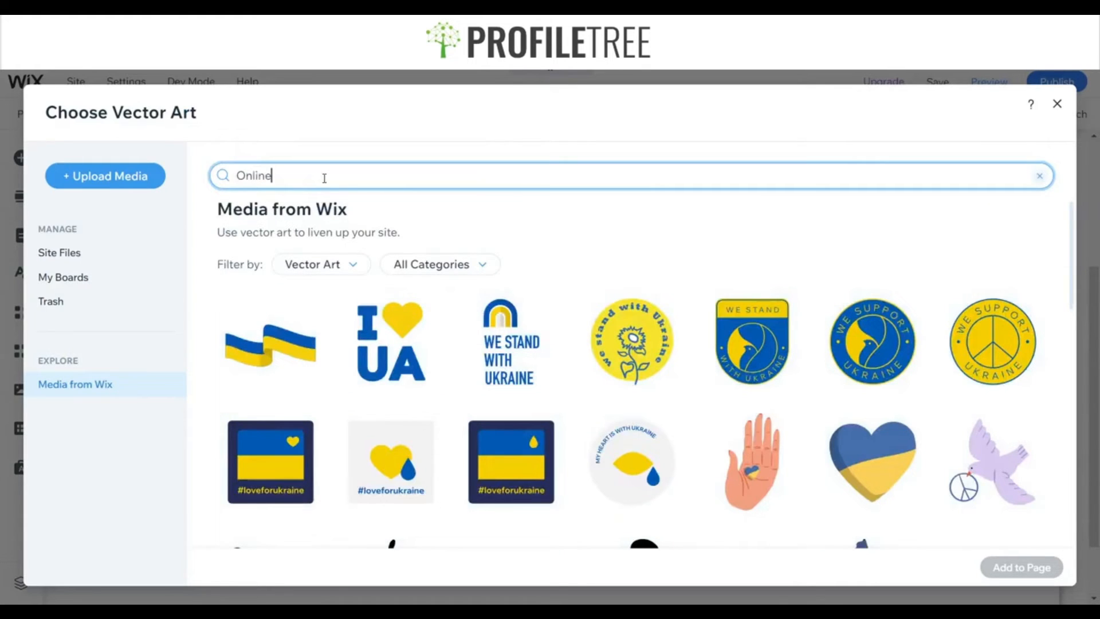
{"action": "type", "text": " course"}
{"action": "key", "text": "Return"}
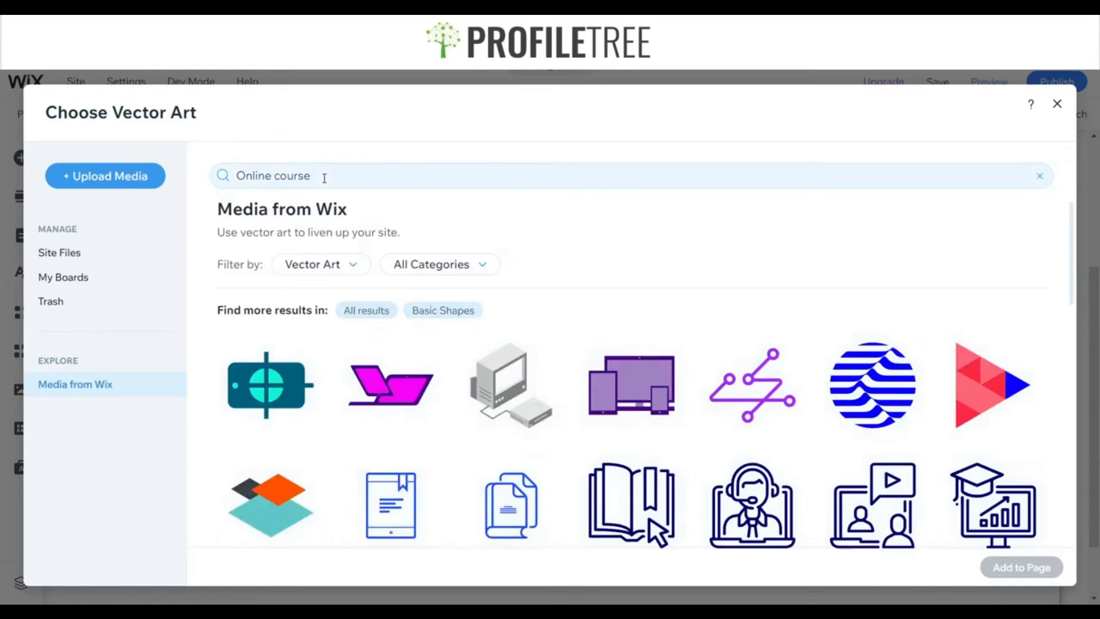
{"action": "scroll", "coordinate": [550, 355], "scroll_direction": "down", "scroll_amount": 4}
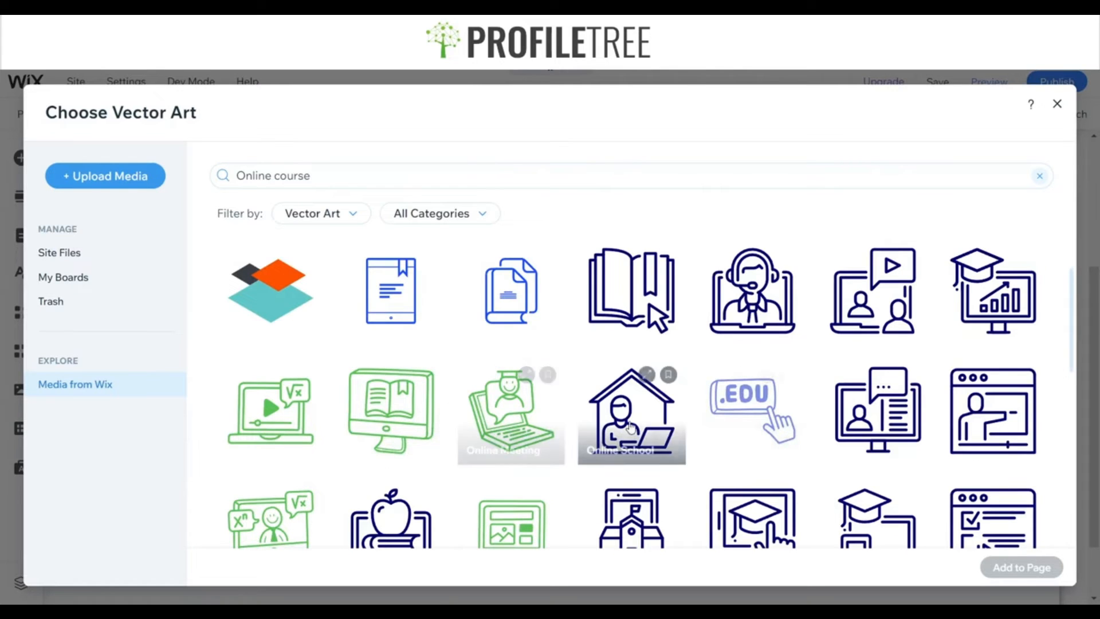
{"action": "left_click", "coordinate": [630, 427]}
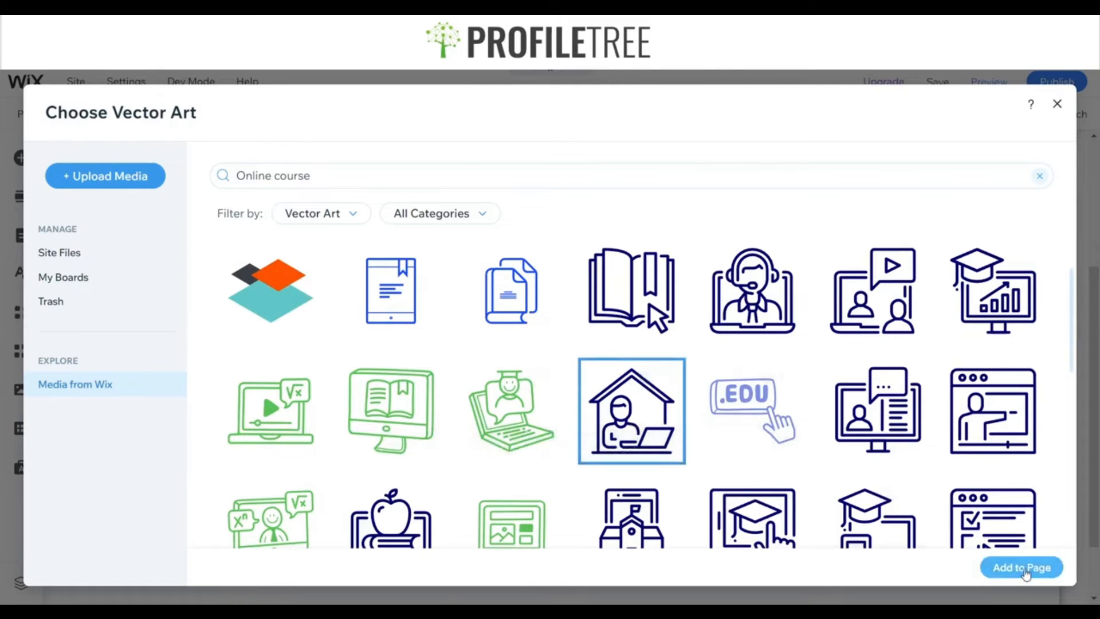
{"action": "left_click", "coordinate": [991, 567]}
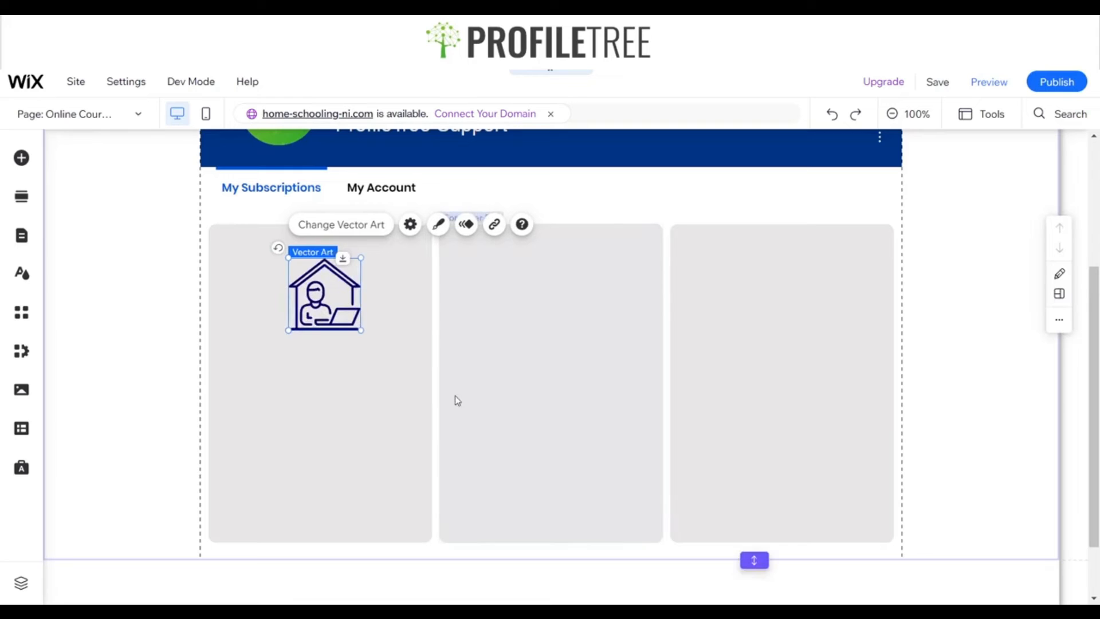
Position the house icon and paste copies into the middle and right boxes.
{"action": "left_click", "coordinate": [596, 279]}
{"action": "left_click", "coordinate": [838, 322]}
{"action": "left_click", "coordinate": [381, 344]}
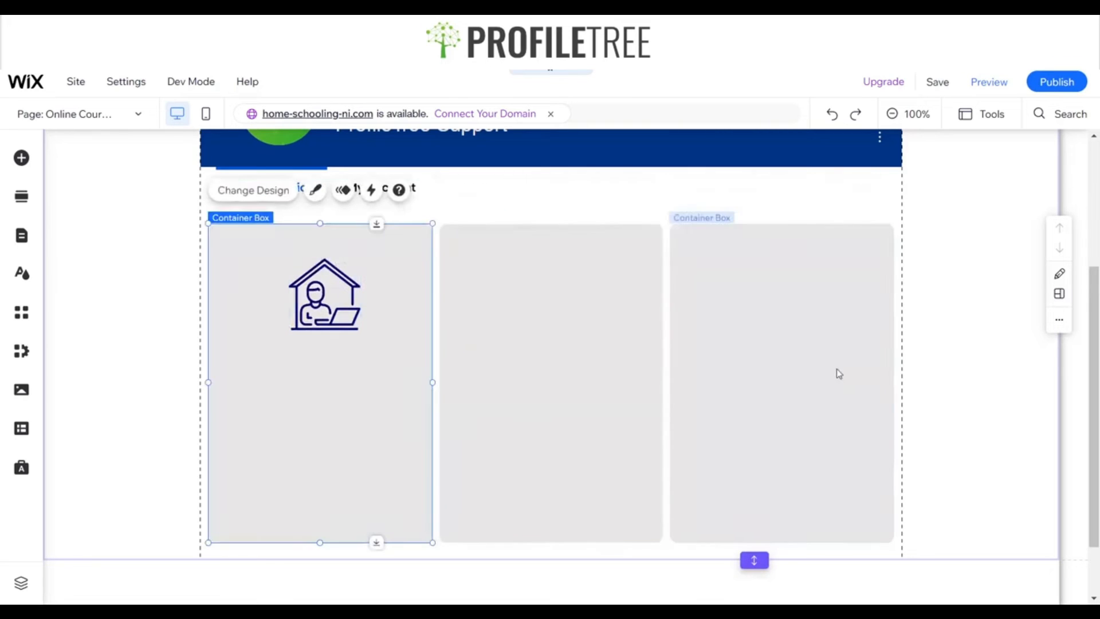
{"action": "left_click", "coordinate": [333, 313]}
{"action": "left_click_drag", "start_coordinate": [332, 313], "coordinate": [770, 307]}
{"action": "left_click", "coordinate": [553, 294]}
{"action": "key", "text": "ctrl+v"}
{"action": "left_click", "coordinate": [768, 325]}
{"action": "key", "text": "ctrl+v"}
{"action": "left_click", "coordinate": [344, 373]}
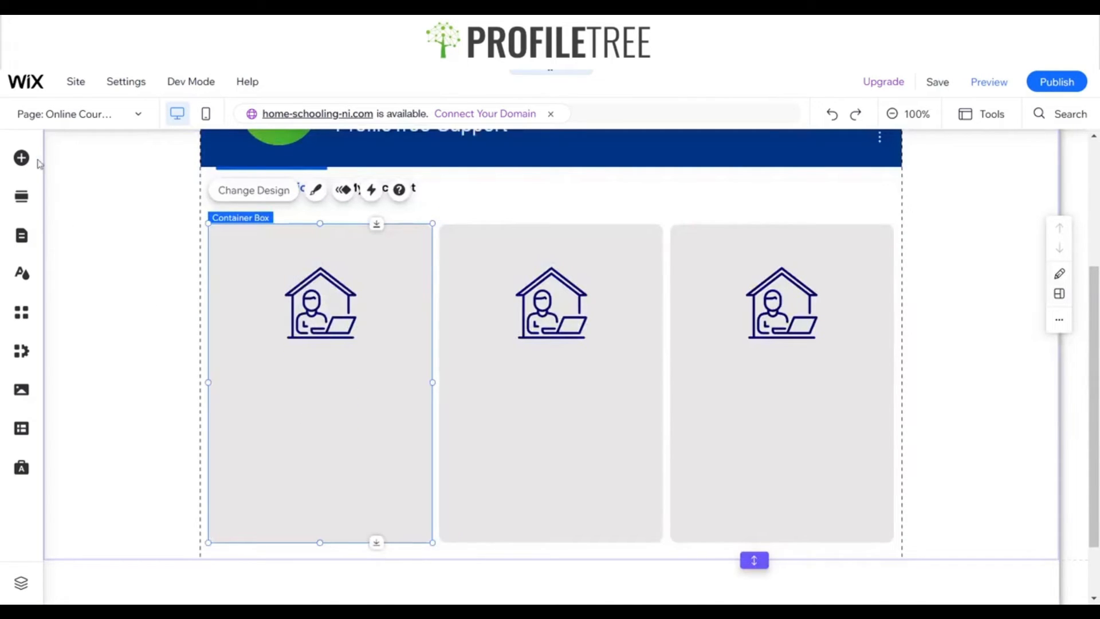
{"action": "left_click", "coordinate": [62, 176]}
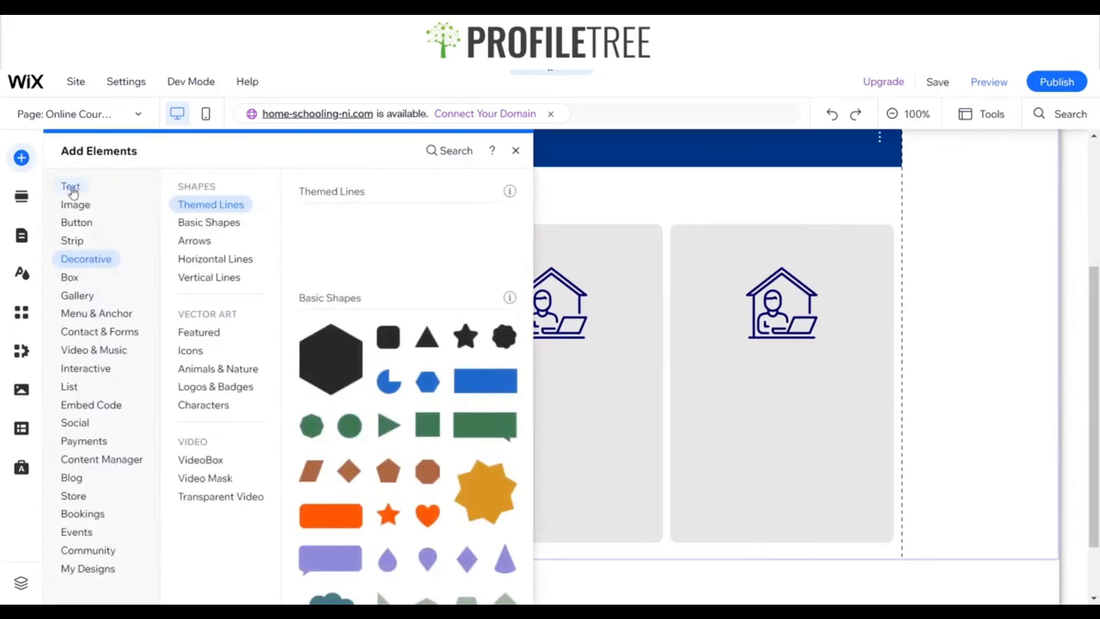
Add a Heading 1 text and retype it as 'WiX Course 101'.
{"action": "left_click", "coordinate": [70, 186]}
{"action": "left_click_drag", "start_coordinate": [337, 255], "coordinate": [539, 376]}
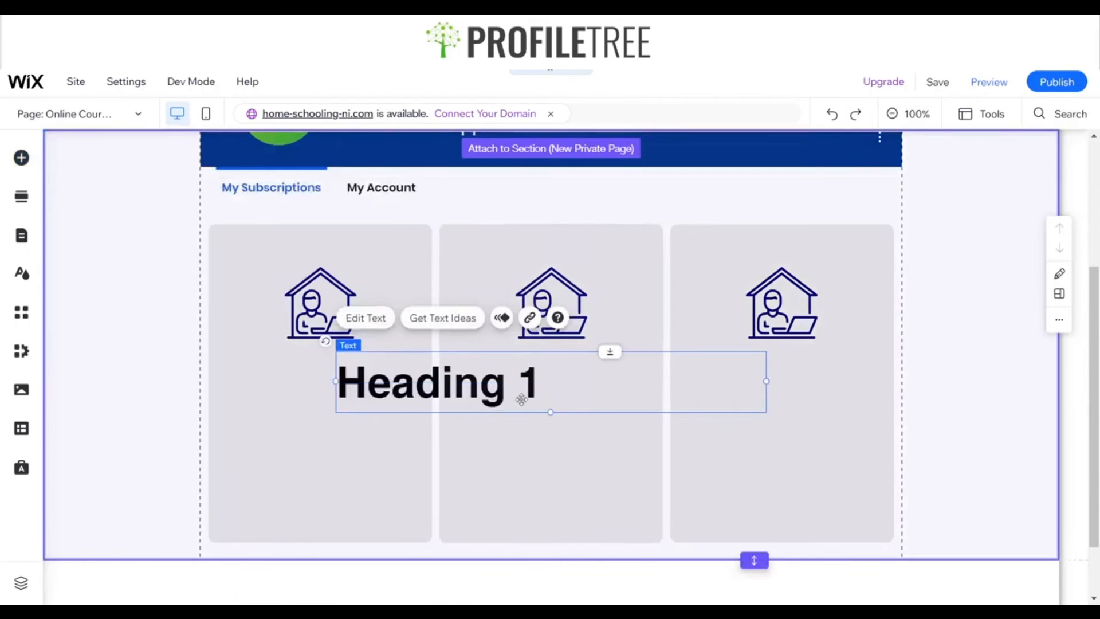
{"action": "double_click", "coordinate": [539, 377]}
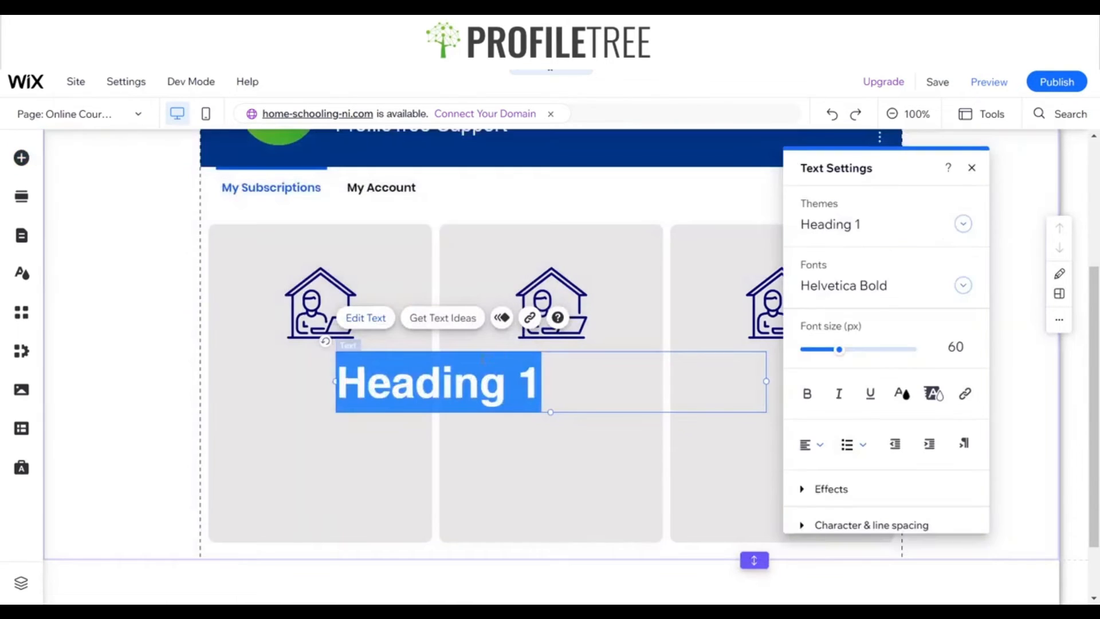
{"action": "type", "text": "Onlien"}
{"action": "key", "text": "BackSpace"}
{"action": "key", "text": "BackSpace"}
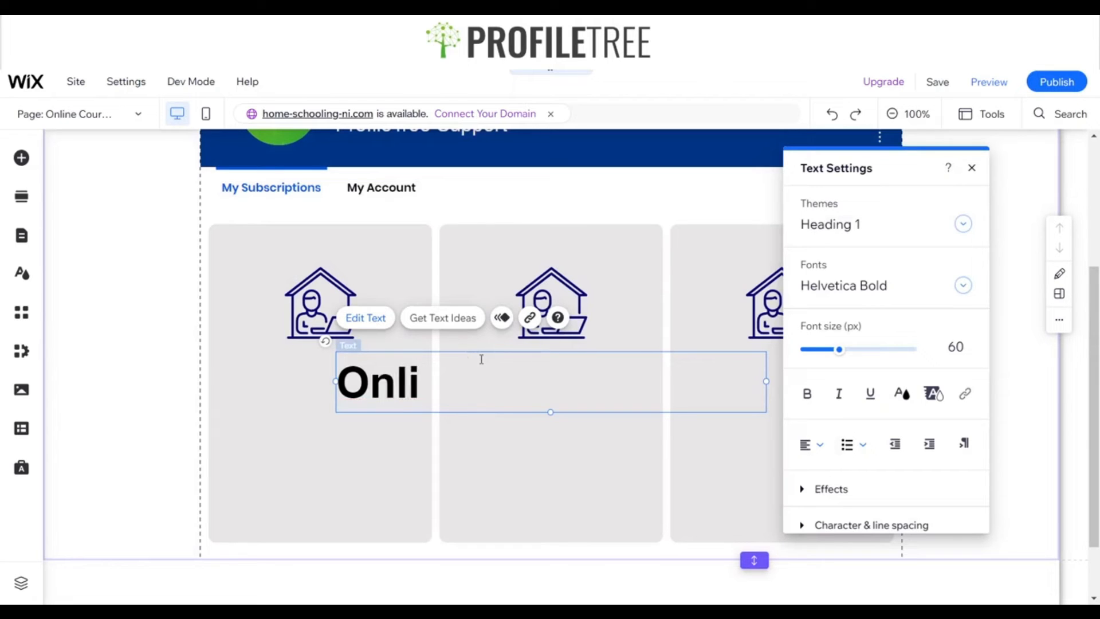
{"action": "type", "text": "ne"}
{"action": "key", "text": "BackSpace"}
{"action": "key", "text": "BackSpace"}
{"action": "key", "text": "BackSpace"}
{"action": "key", "text": "BackSpace"}
{"action": "key", "text": "BackSpace"}
{"action": "key", "text": "BackSpace"}
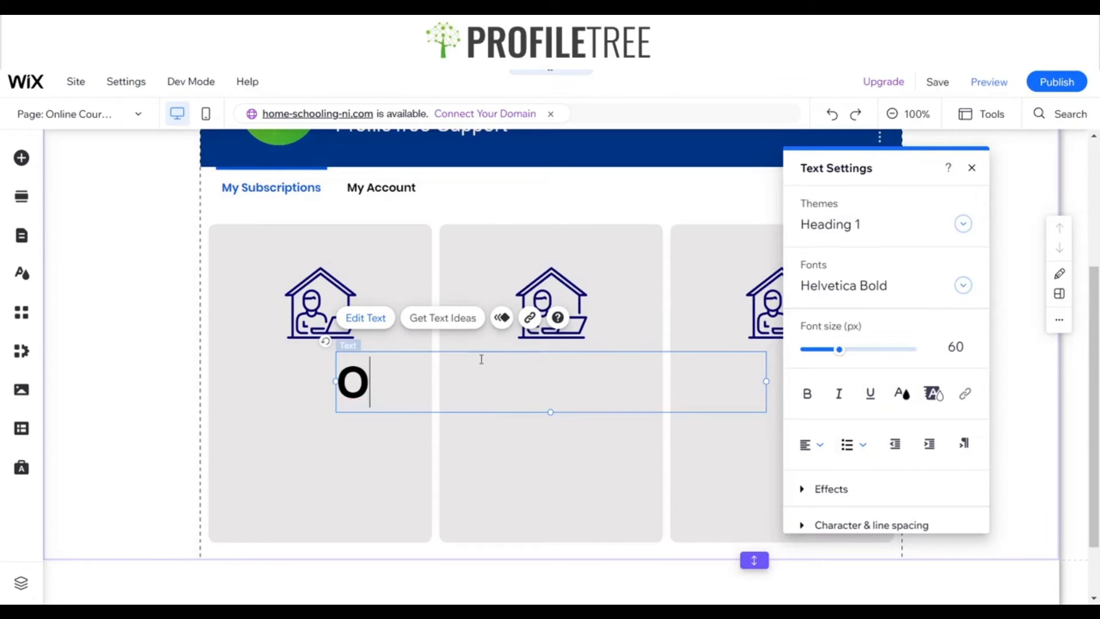
{"action": "type", "text": "WiC"}
{"action": "key", "text": "BackSpace"}
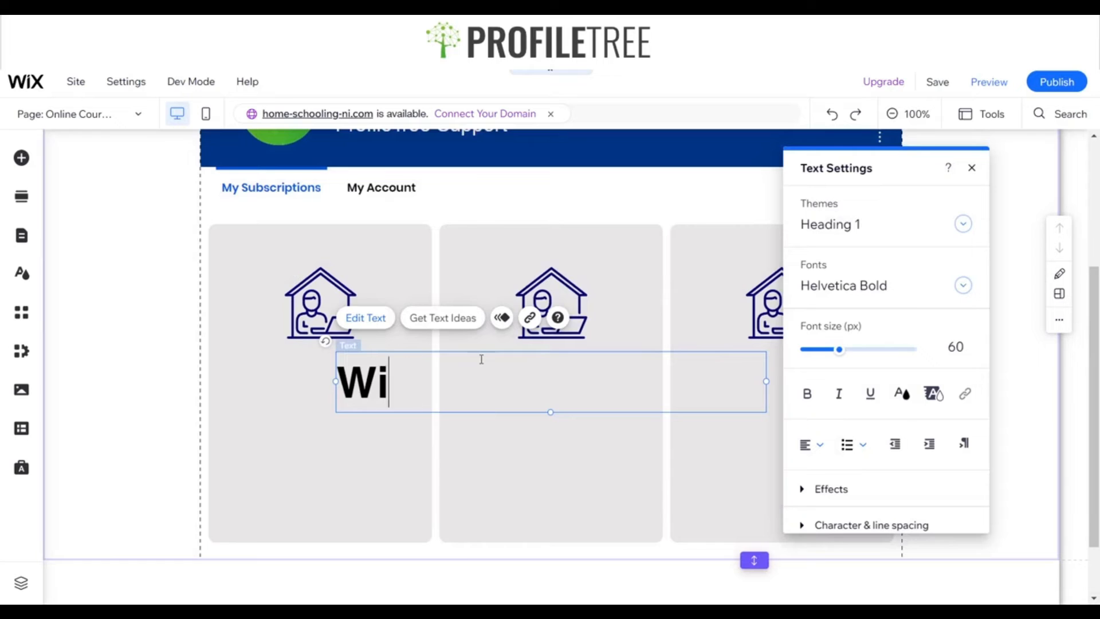
{"action": "type", "text": "X Course "}
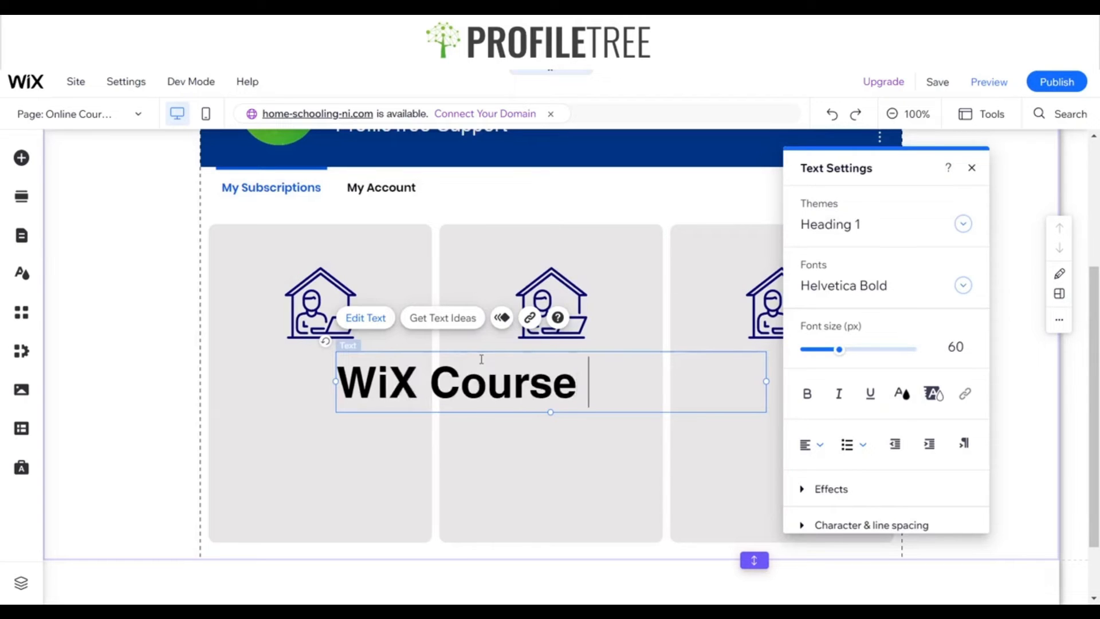
{"action": "type", "text": "101"}
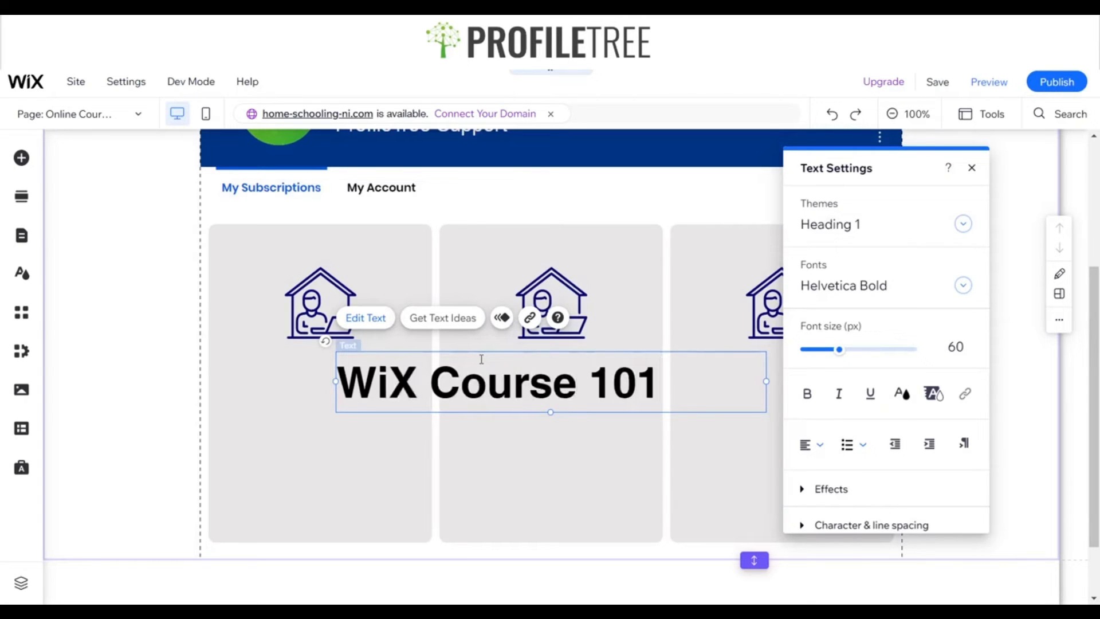
Set the heading to Poppins Semi Bold size 20 and move it under the left icon.
{"action": "key", "text": "ctrl+a"}
{"action": "left_click", "coordinate": [892, 287]}
{"action": "type", "text": "Po"}
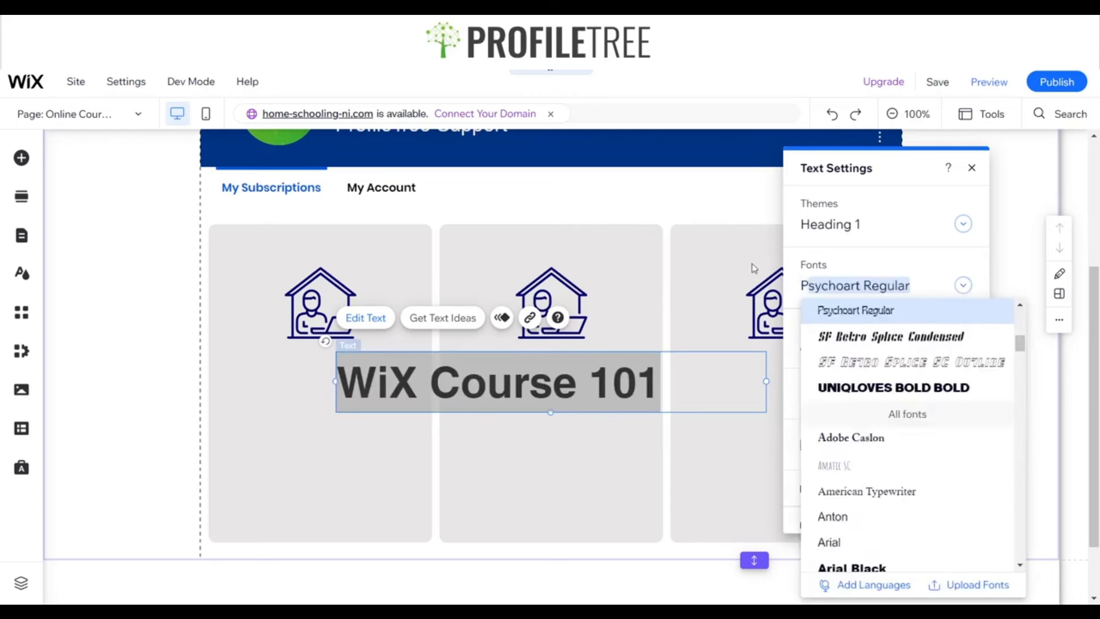
{"action": "left_click", "coordinate": [915, 337]}
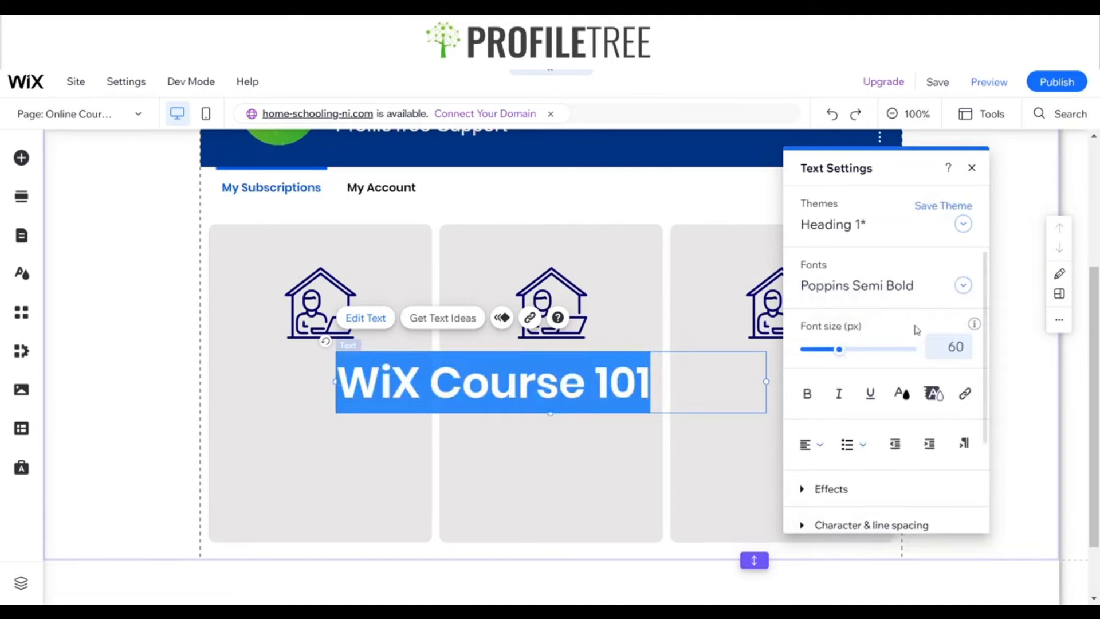
{"action": "type", "text": "20"}
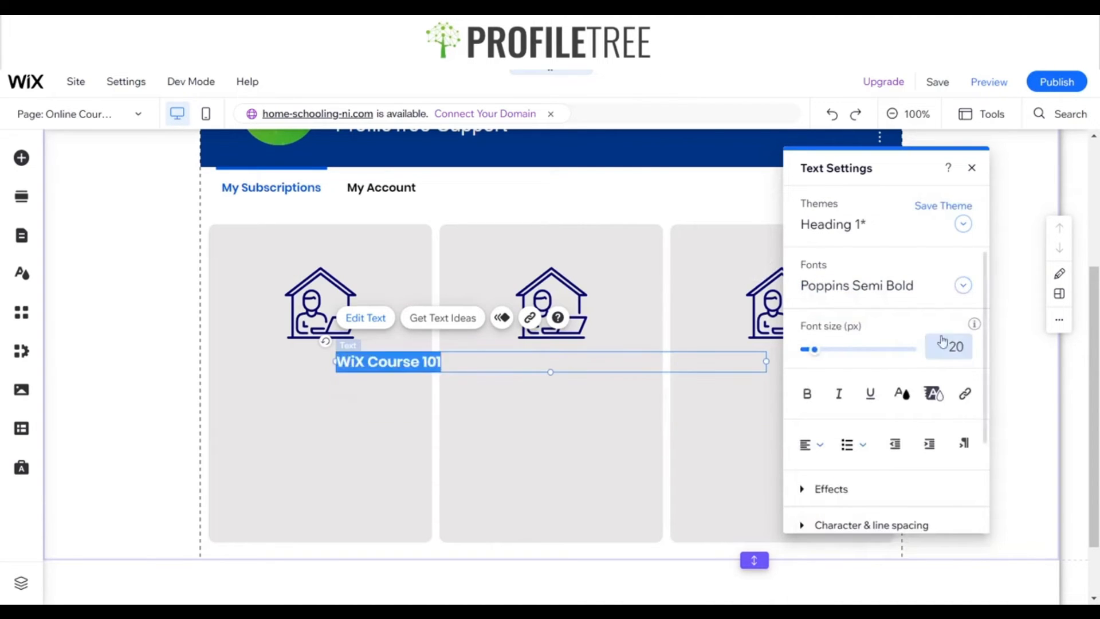
{"action": "left_click", "coordinate": [972, 168]}
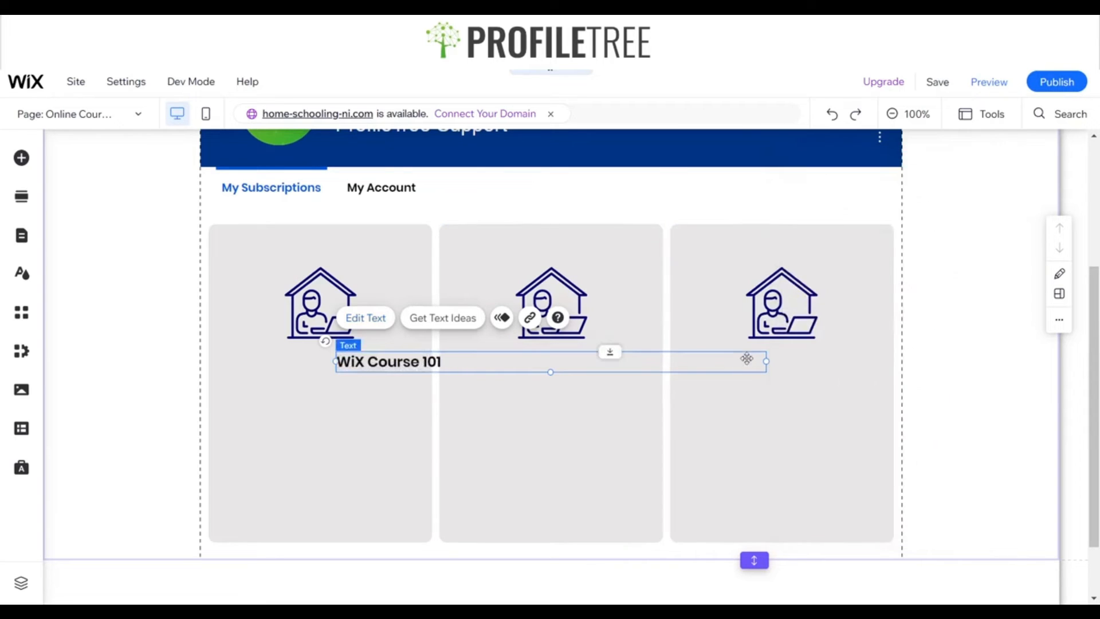
{"action": "left_click_drag", "start_coordinate": [766, 360], "coordinate": [346, 369]}
Place the Avenir Light paragraph preset under the heading and narrow it to fit the left box.
{"action": "left_click", "coordinate": [344, 425]}
{"action": "left_click", "coordinate": [21, 157]}
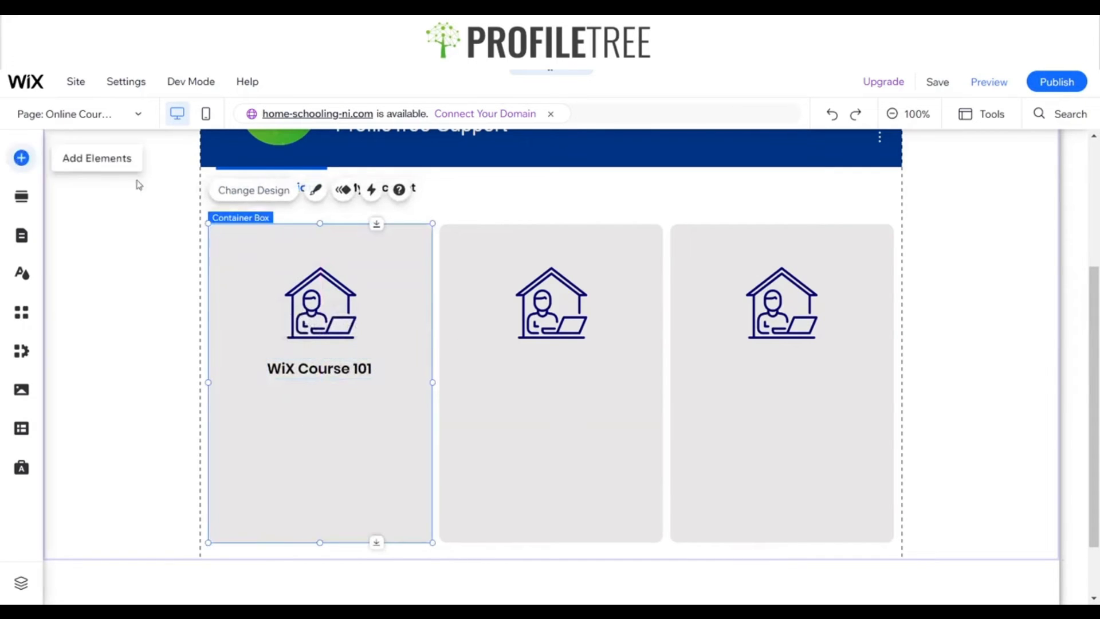
{"action": "left_click", "coordinate": [147, 223]}
{"action": "left_click", "coordinate": [201, 222]}
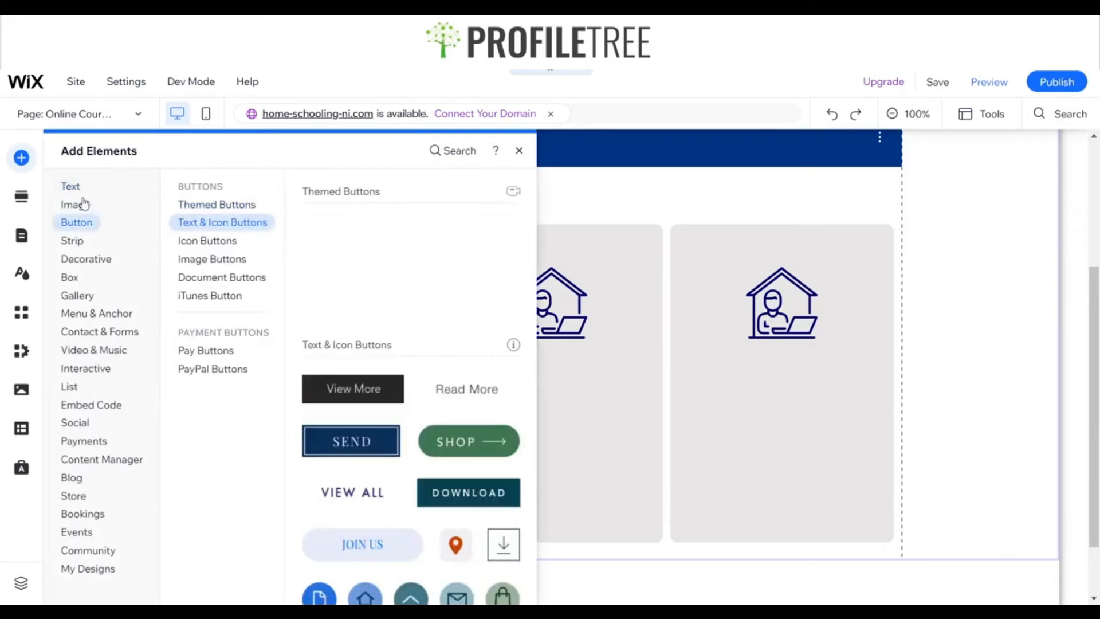
{"action": "left_click", "coordinate": [70, 188]}
{"action": "left_click", "coordinate": [208, 224]}
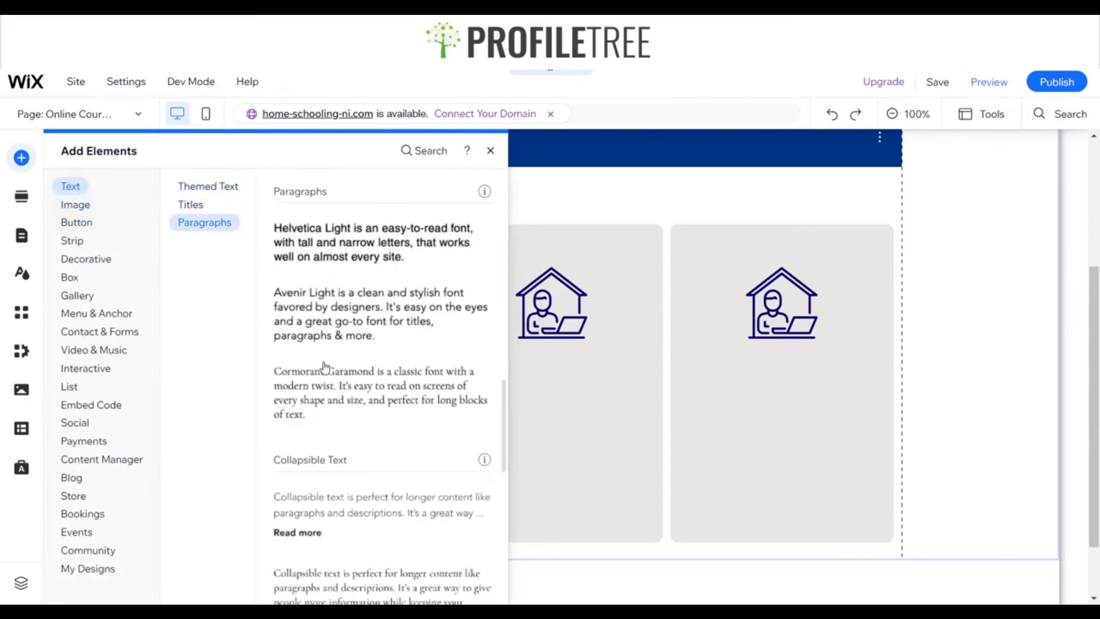
{"action": "left_click_drag", "start_coordinate": [313, 317], "coordinate": [292, 424]}
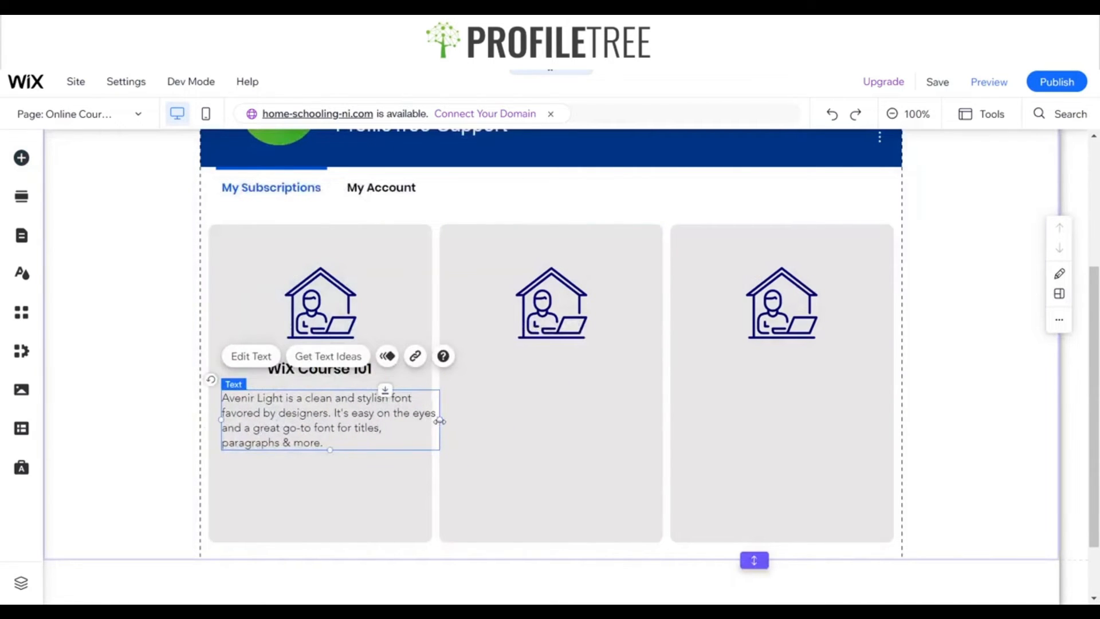
{"action": "left_click_drag", "start_coordinate": [440, 421], "coordinate": [415, 420]}
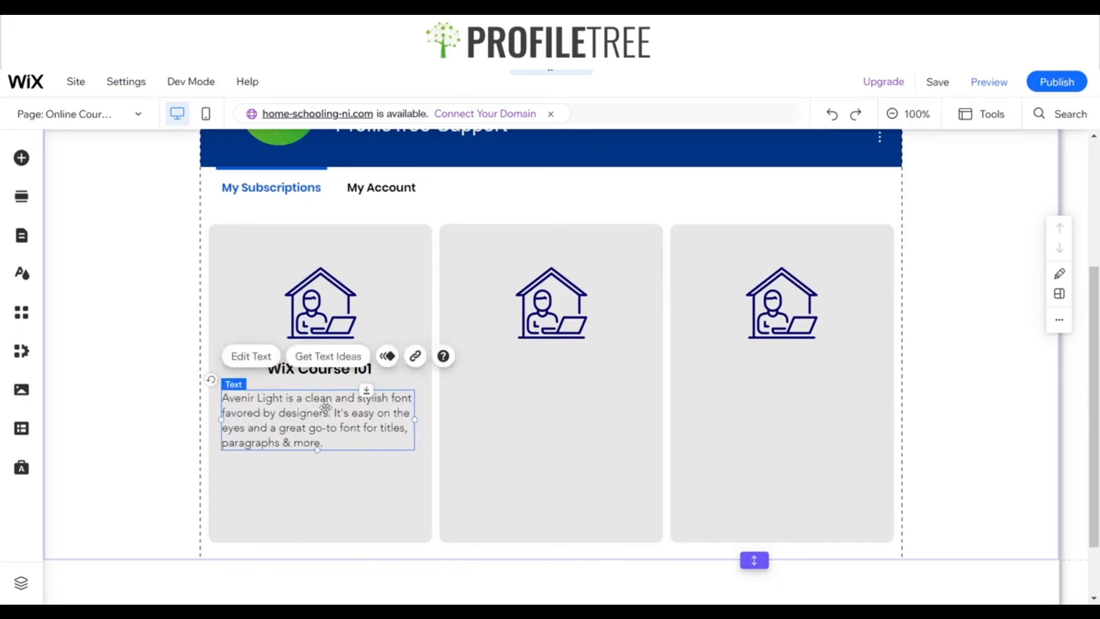
{"action": "left_click_drag", "start_coordinate": [325, 407], "coordinate": [328, 408]}
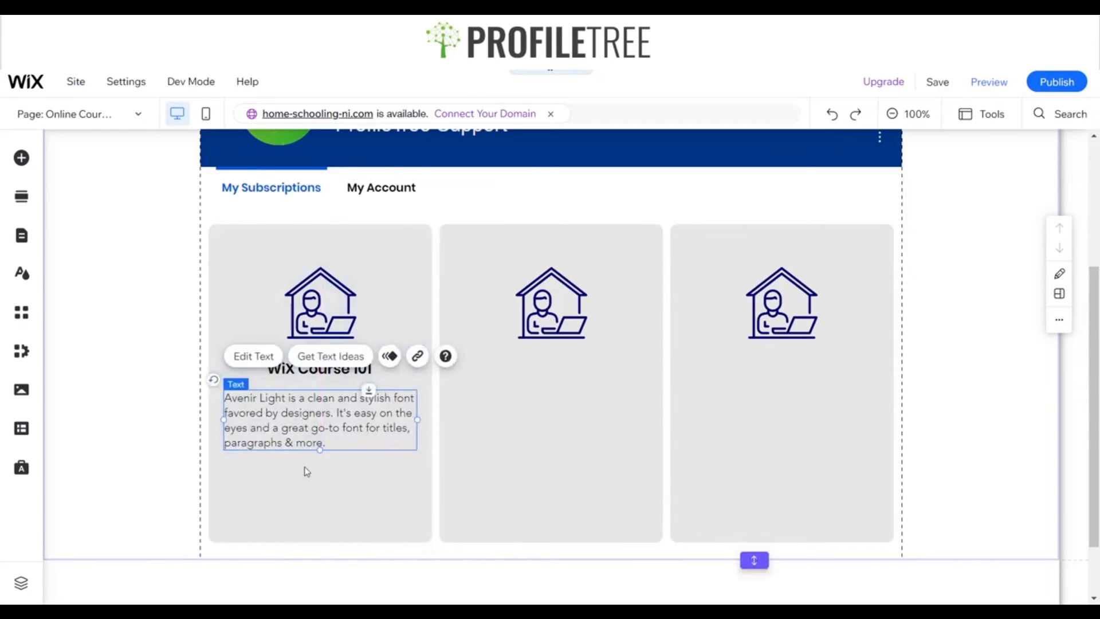
{"action": "left_click", "coordinate": [285, 467]}
{"action": "left_click", "coordinate": [21, 158]}
{"action": "left_click", "coordinate": [217, 222]}
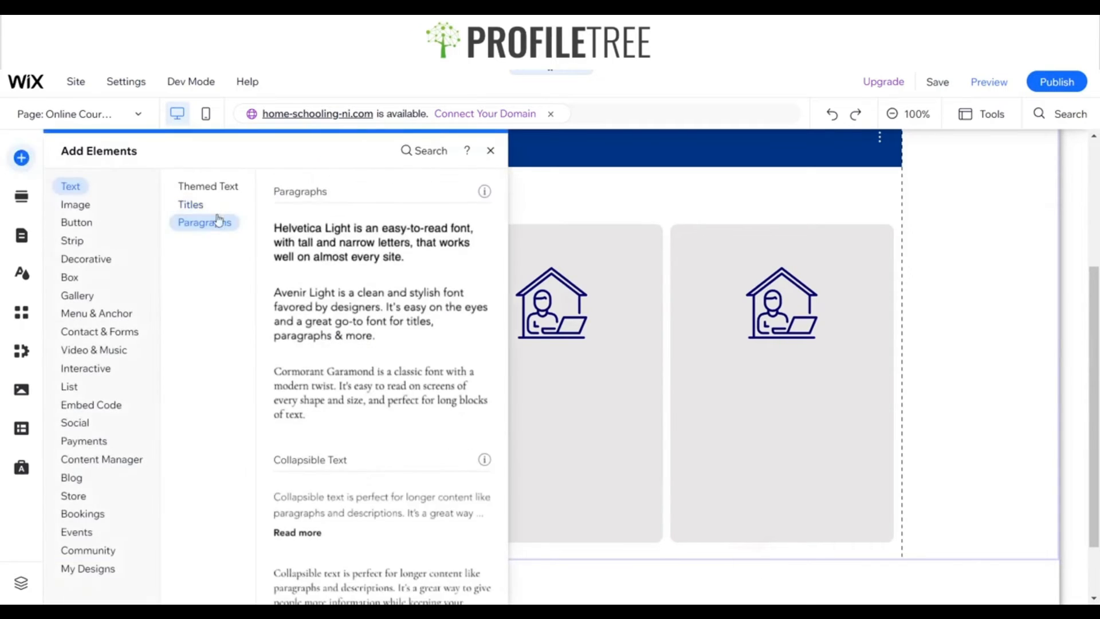
Add a Read More button into the first box and relabel it 'Select'.
{"action": "left_click", "coordinate": [76, 222]}
{"action": "scroll", "coordinate": [355, 264], "scroll_direction": "down", "scroll_amount": 3}
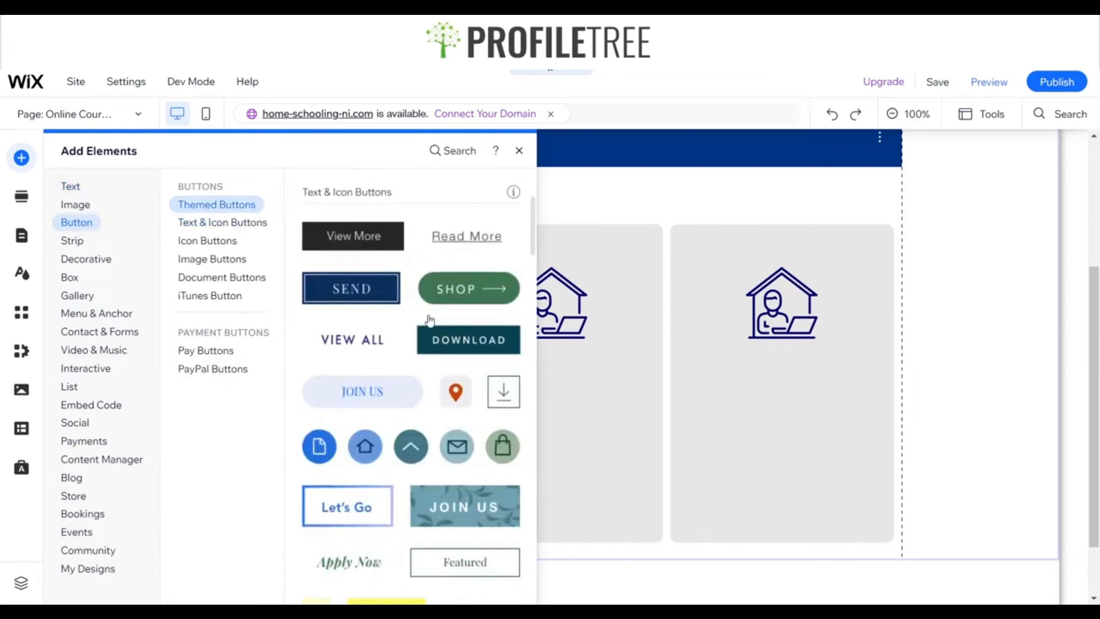
{"action": "left_click", "coordinate": [467, 236]}
{"action": "left_click_drag", "start_coordinate": [514, 393], "coordinate": [316, 493]}
{"action": "left_click", "coordinate": [324, 443]}
{"action": "type", "text": "S"}
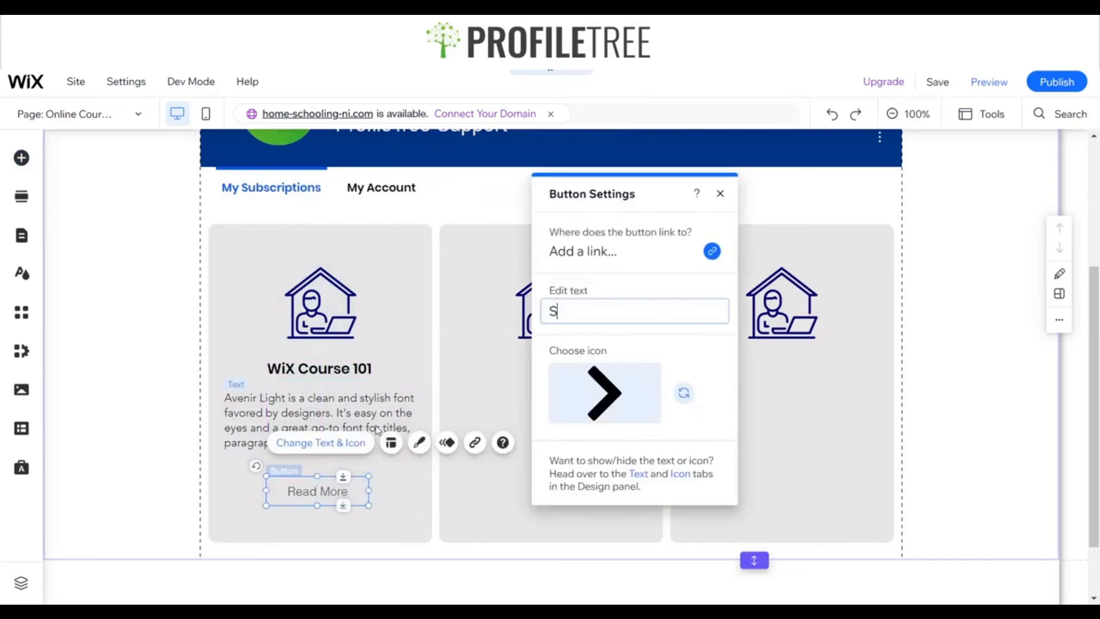
{"action": "type", "text": "elect"}
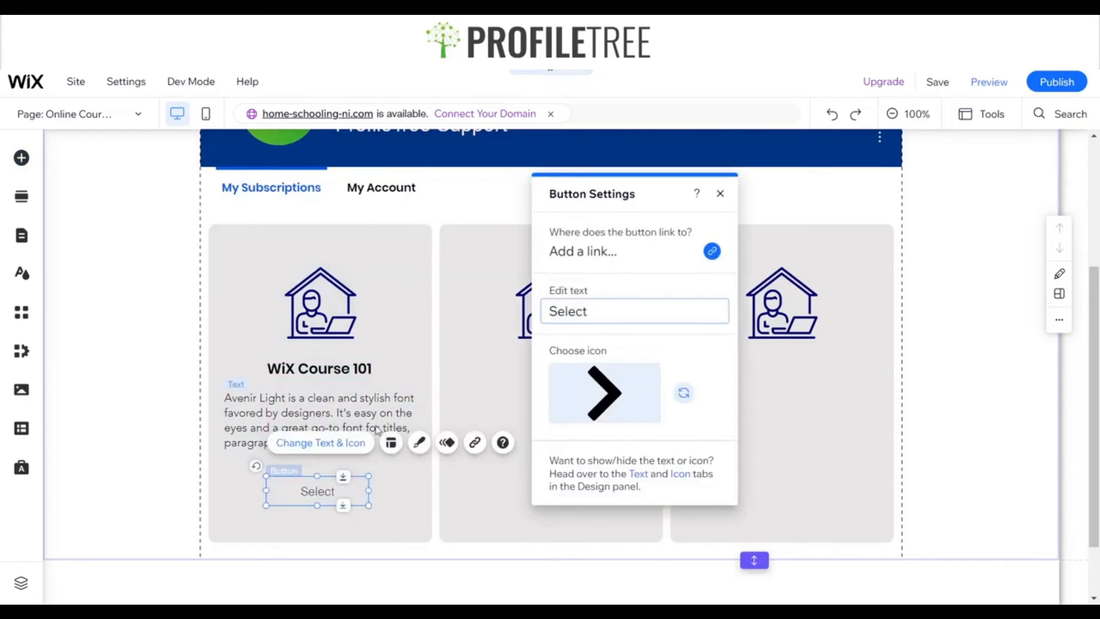
{"action": "left_click", "coordinate": [380, 498]}
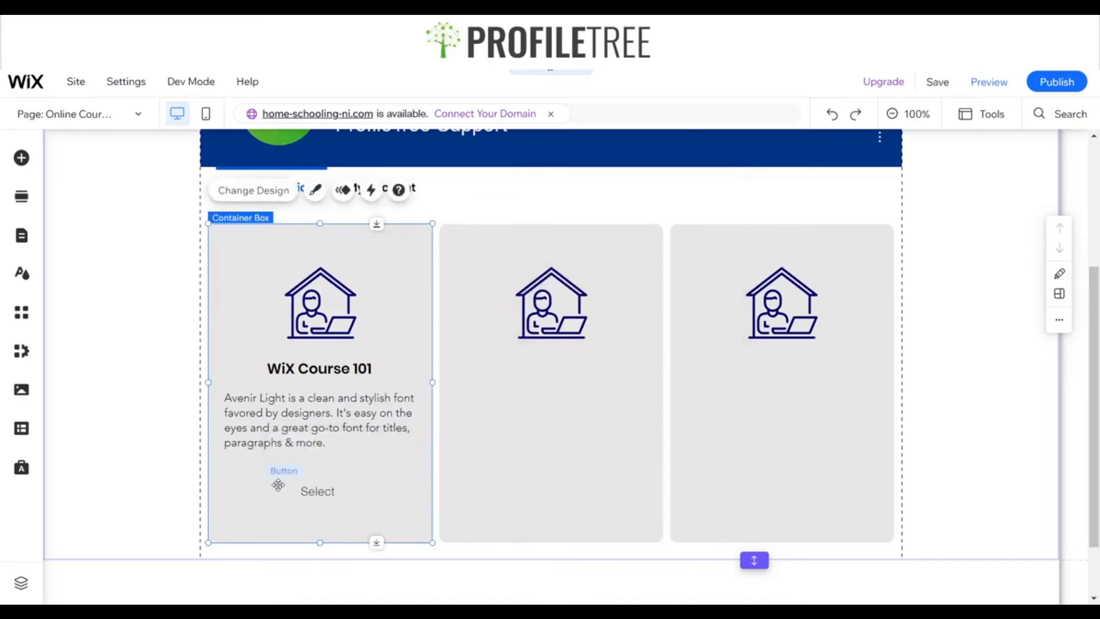
Apply the dark View More style to the Select button and preview the page.
{"action": "left_click", "coordinate": [278, 485]}
{"action": "left_click", "coordinate": [419, 442]}
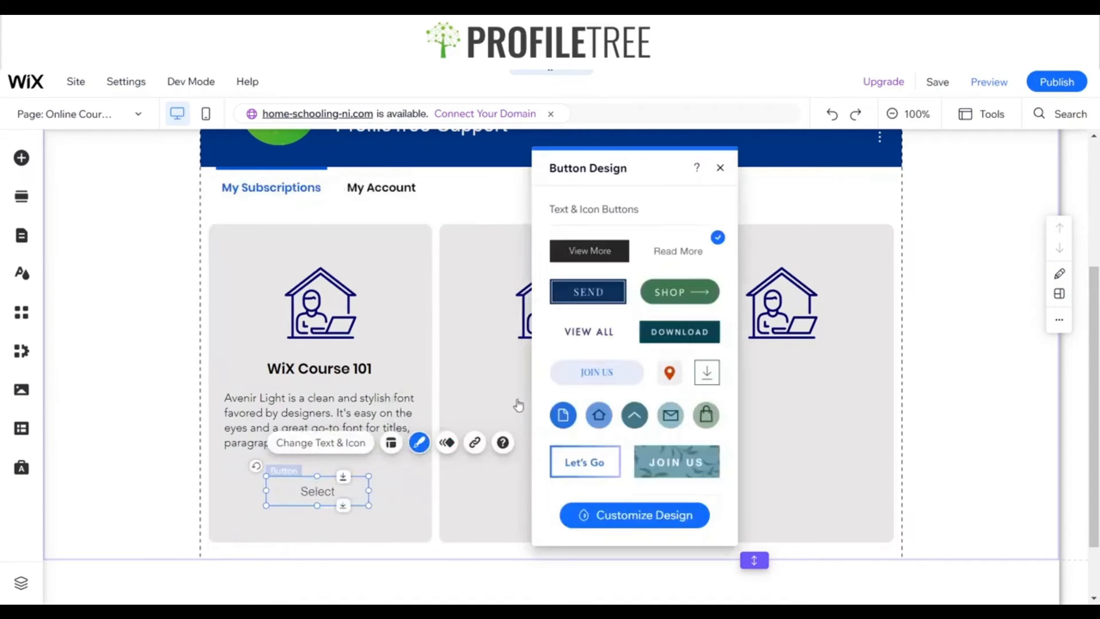
{"action": "left_click", "coordinate": [658, 302]}
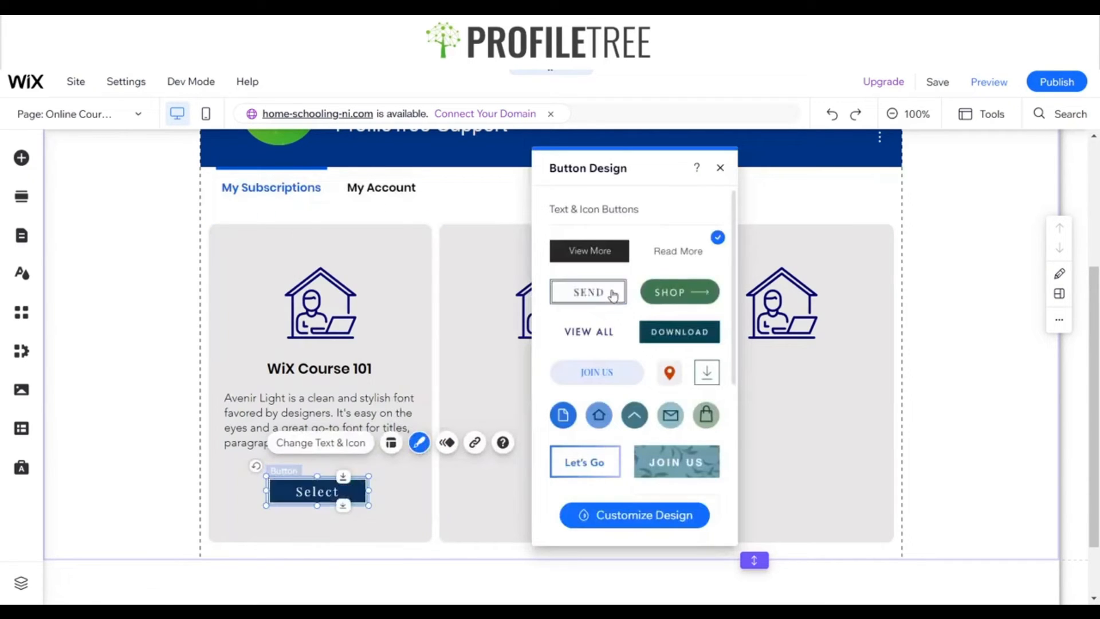
{"action": "left_click", "coordinate": [598, 249]}
{"action": "left_click", "coordinate": [720, 167]}
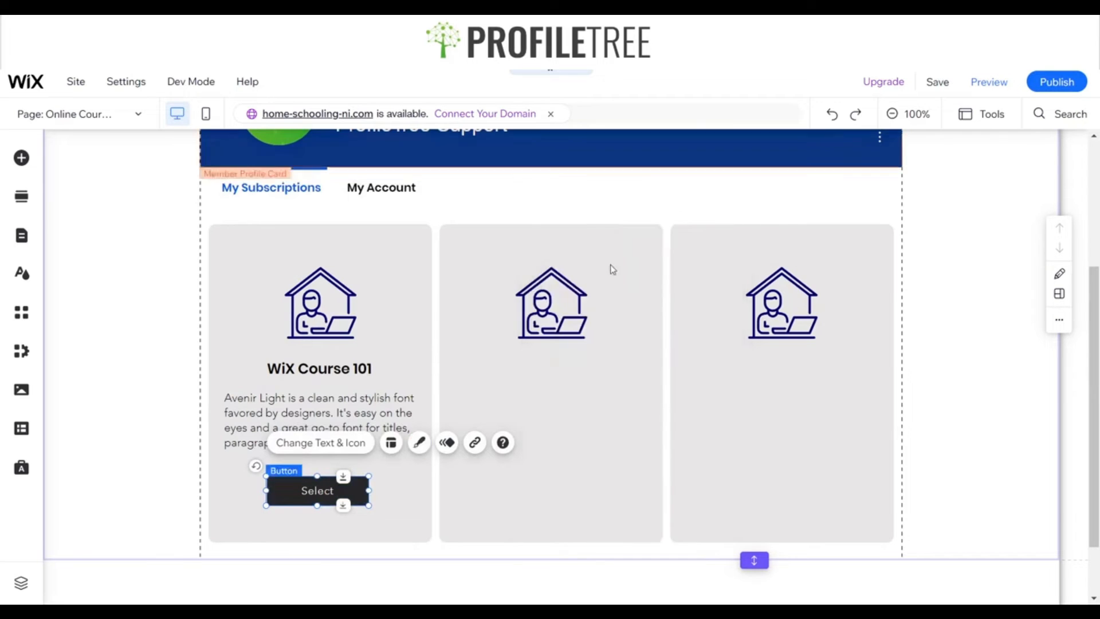
{"action": "left_click", "coordinate": [425, 510]}
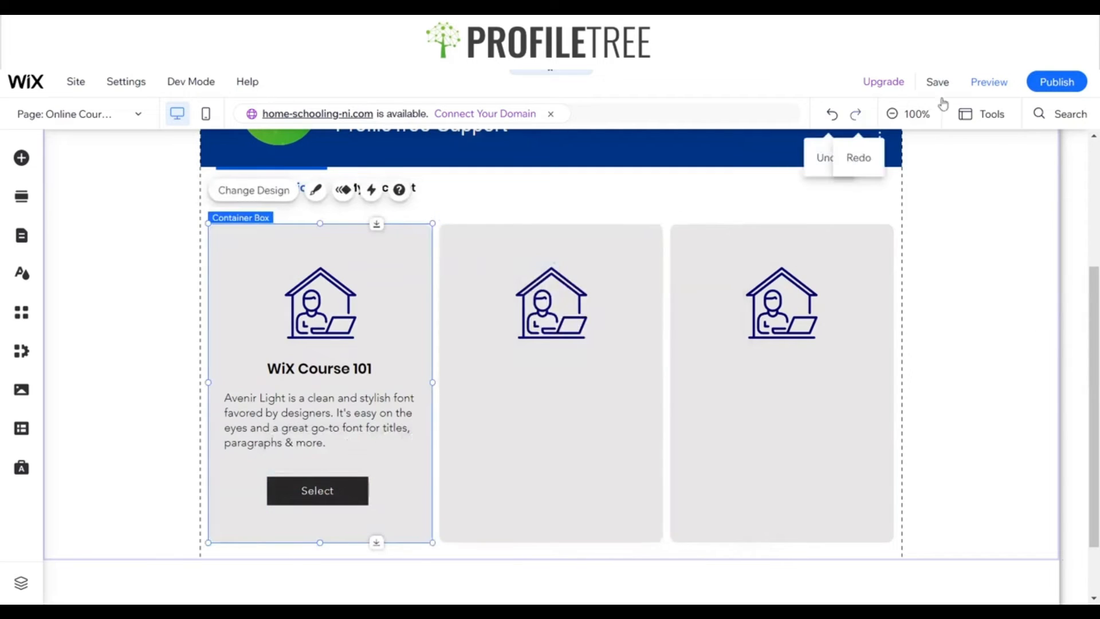
{"action": "left_click", "coordinate": [989, 82]}
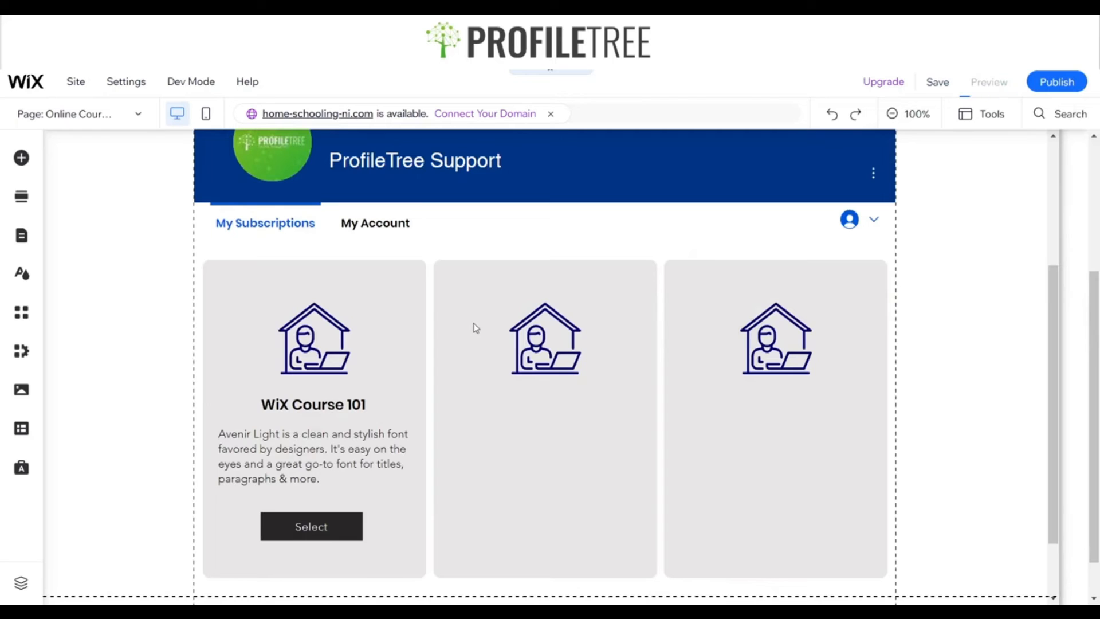
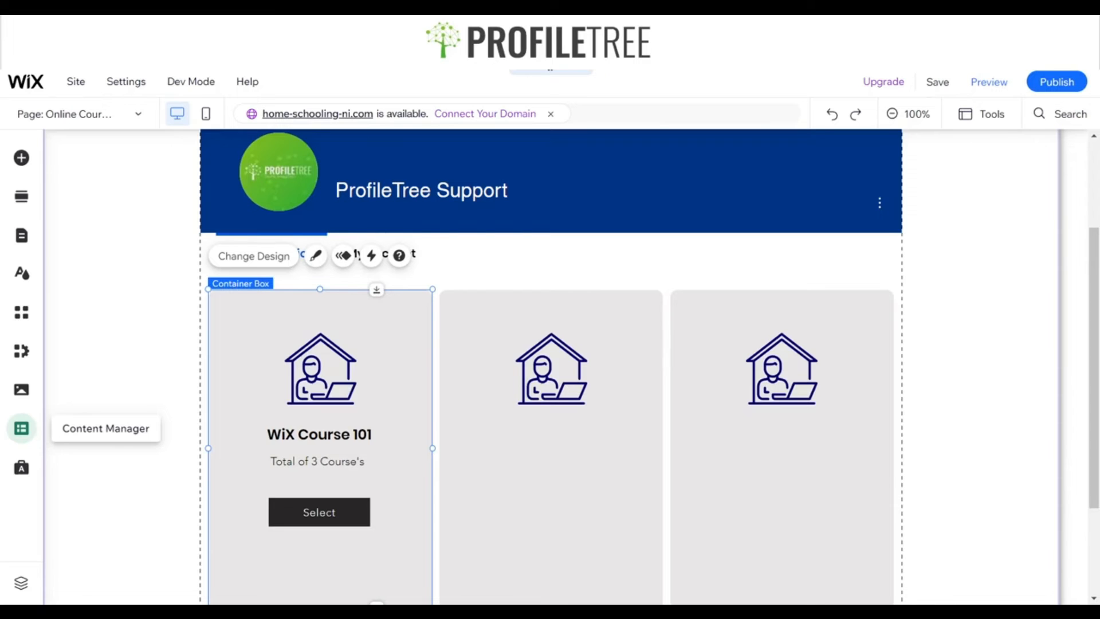
Add the Content Manager to the site and choose 'Start by adding content' for a new collection.
{"action": "left_click", "coordinate": [22, 429]}
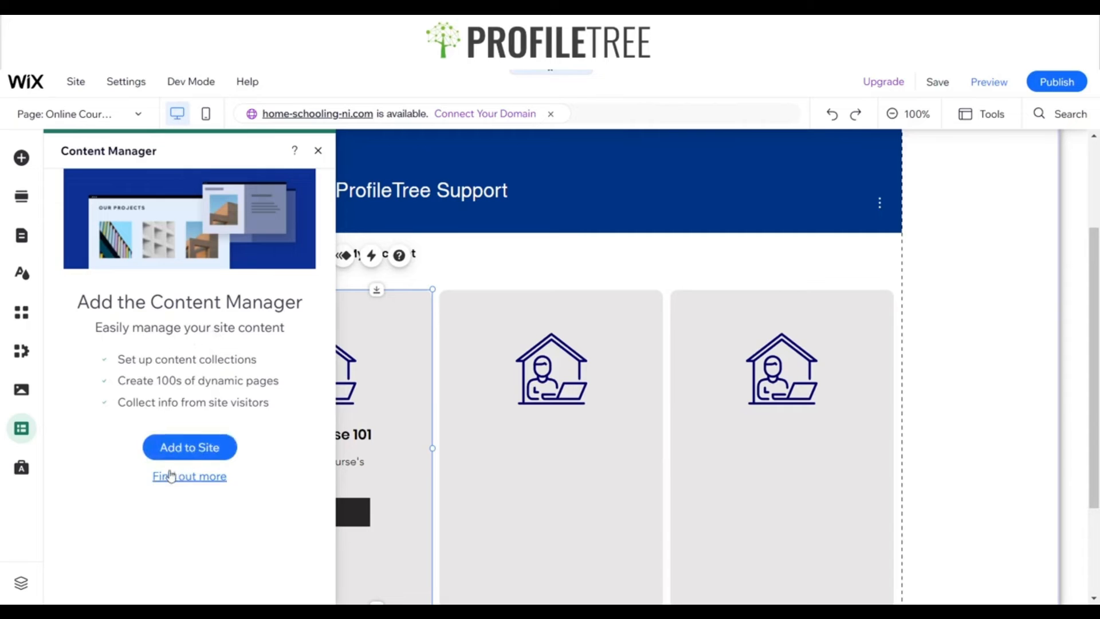
{"action": "left_click", "coordinate": [181, 449]}
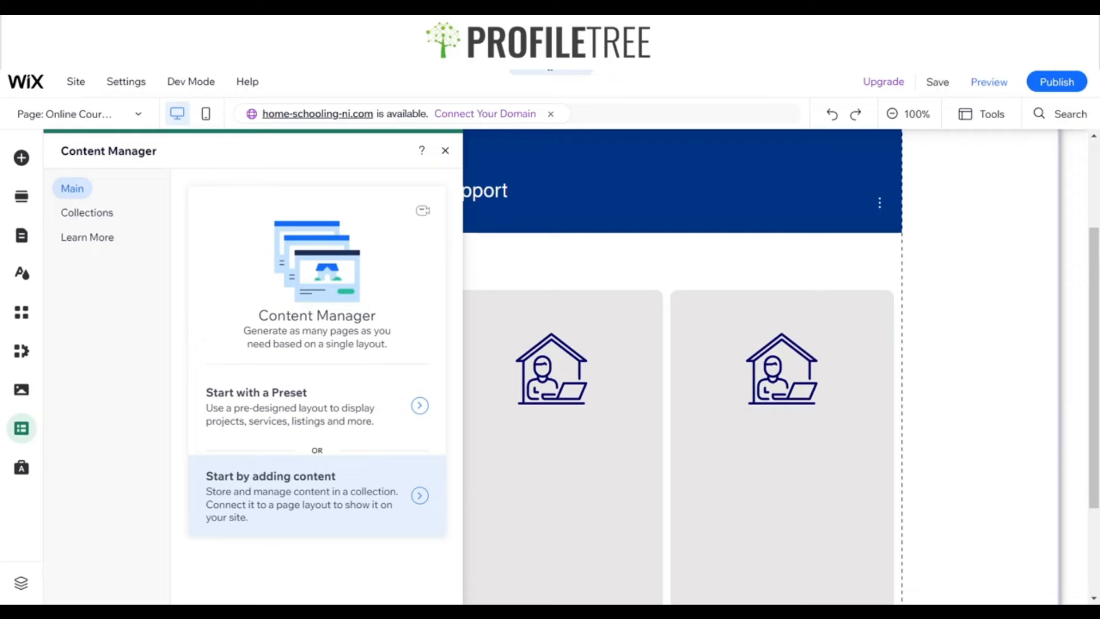
{"action": "left_click", "coordinate": [419, 496]}
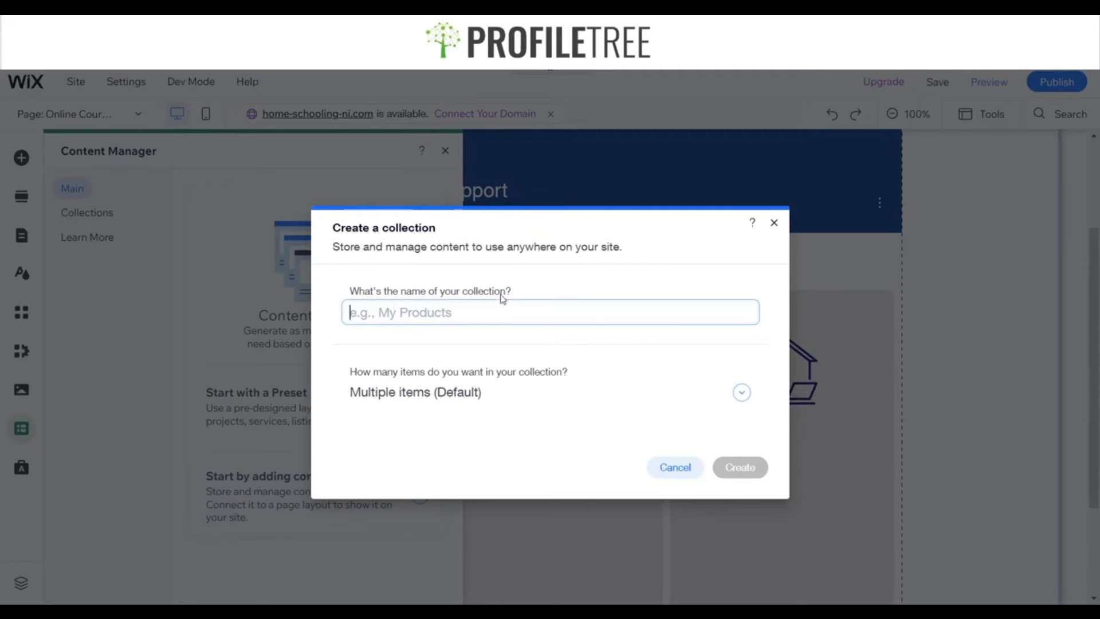
Name the collection 'WiX Online Courses', keep Multiple items (Default), and create it.
{"action": "type", "text": "W"}
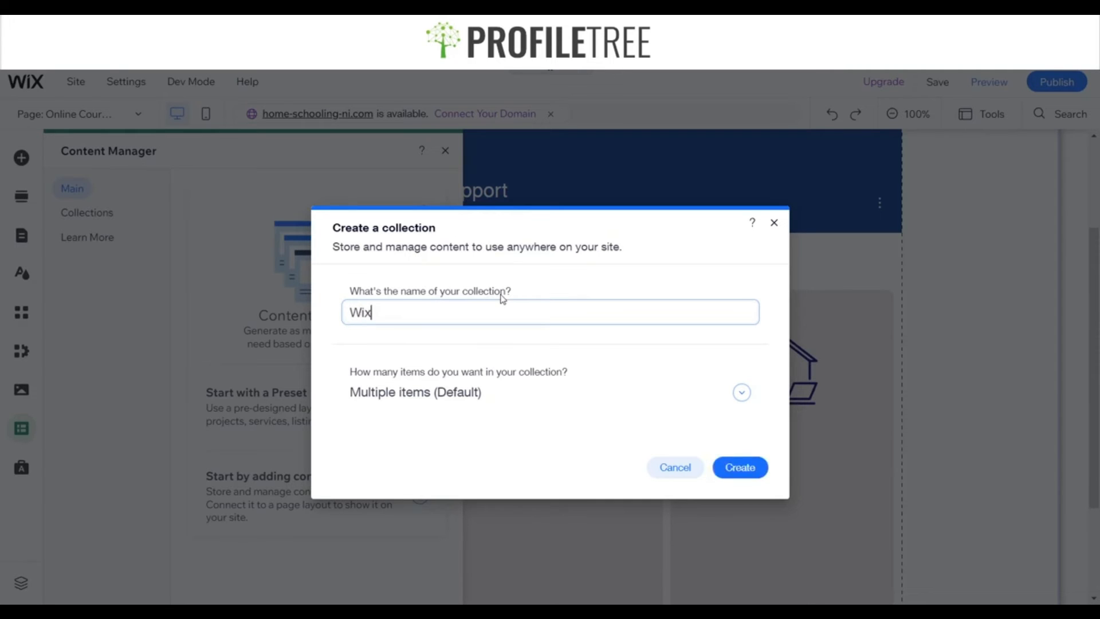
{"action": "type", "text": "iX Online Courses"}
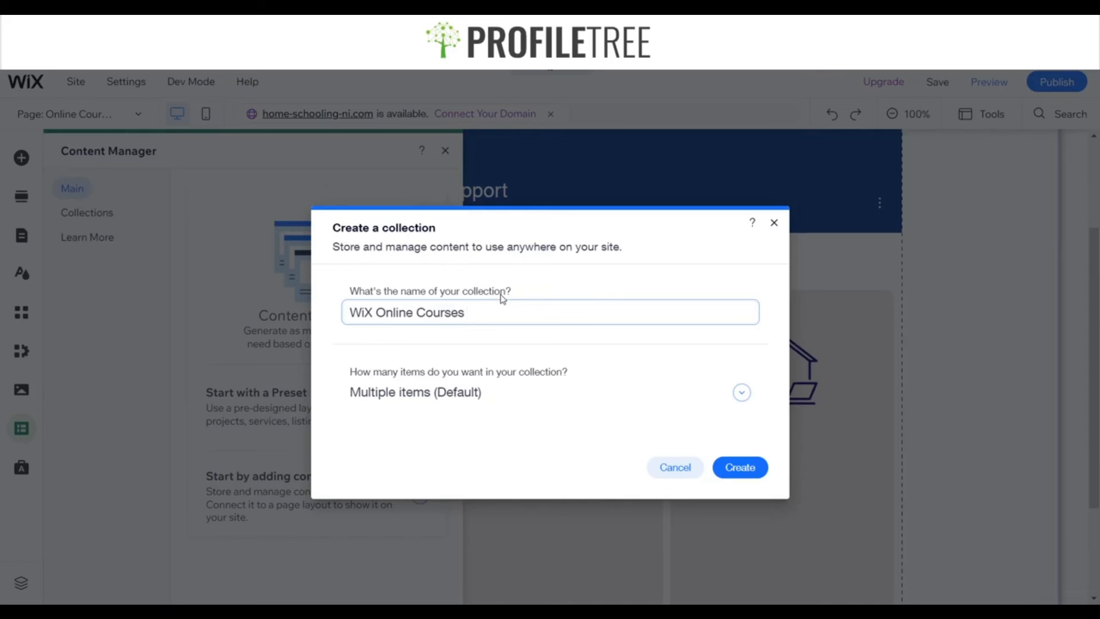
{"action": "left_click", "coordinate": [676, 401]}
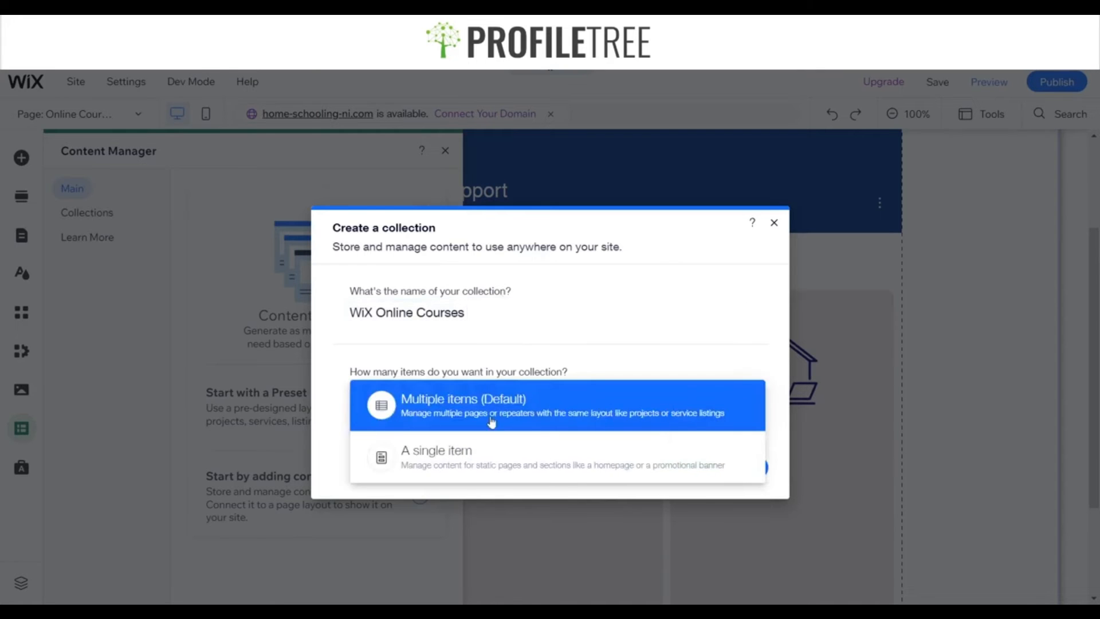
{"action": "left_click", "coordinate": [339, 439]}
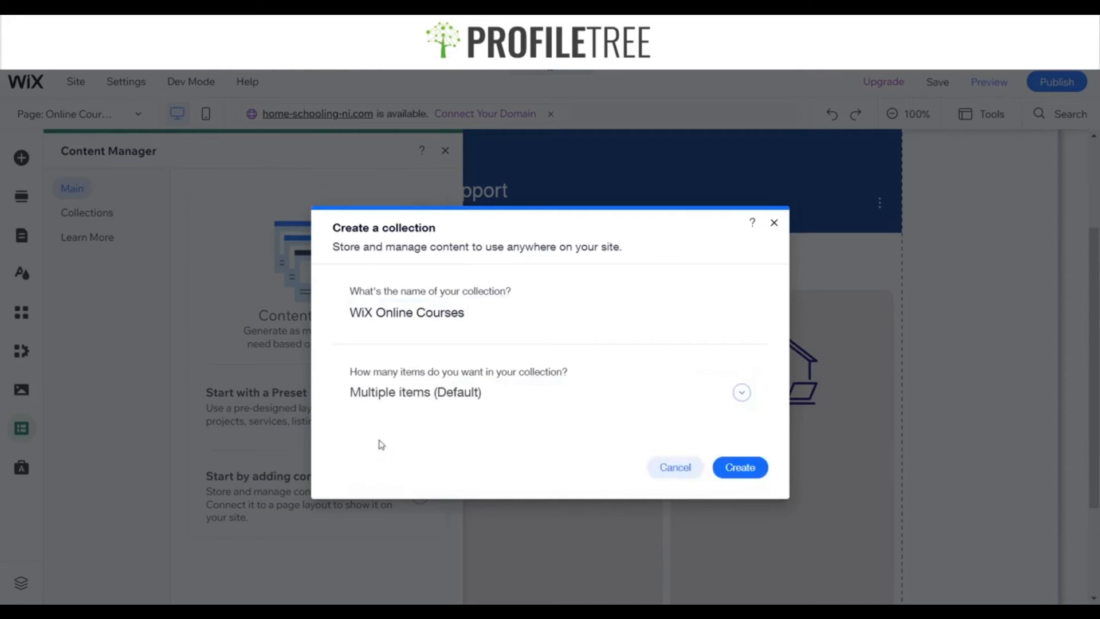
{"action": "left_click", "coordinate": [746, 467]}
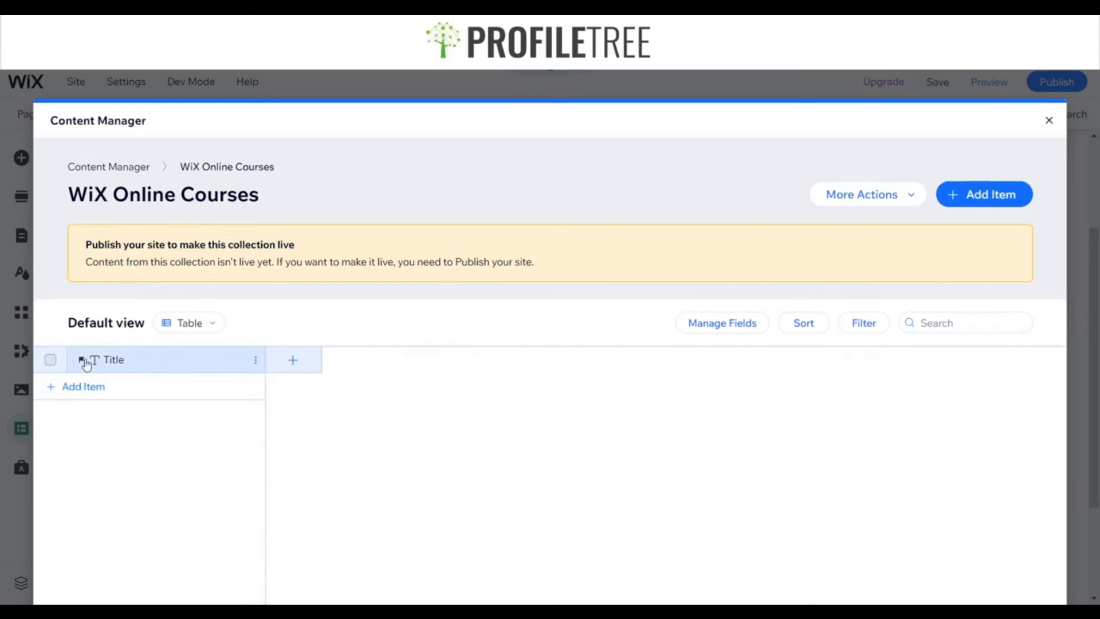
{"action": "mouse_move", "coordinate": [108, 352]}
{"action": "left_click", "coordinate": [130, 362]}
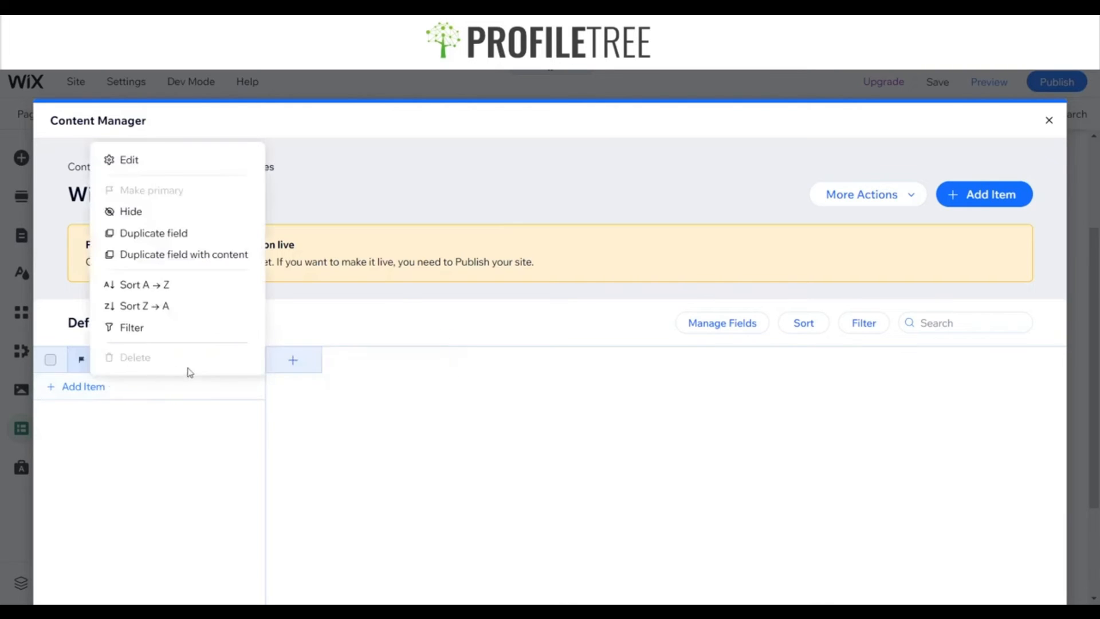
{"action": "left_click", "coordinate": [344, 422]}
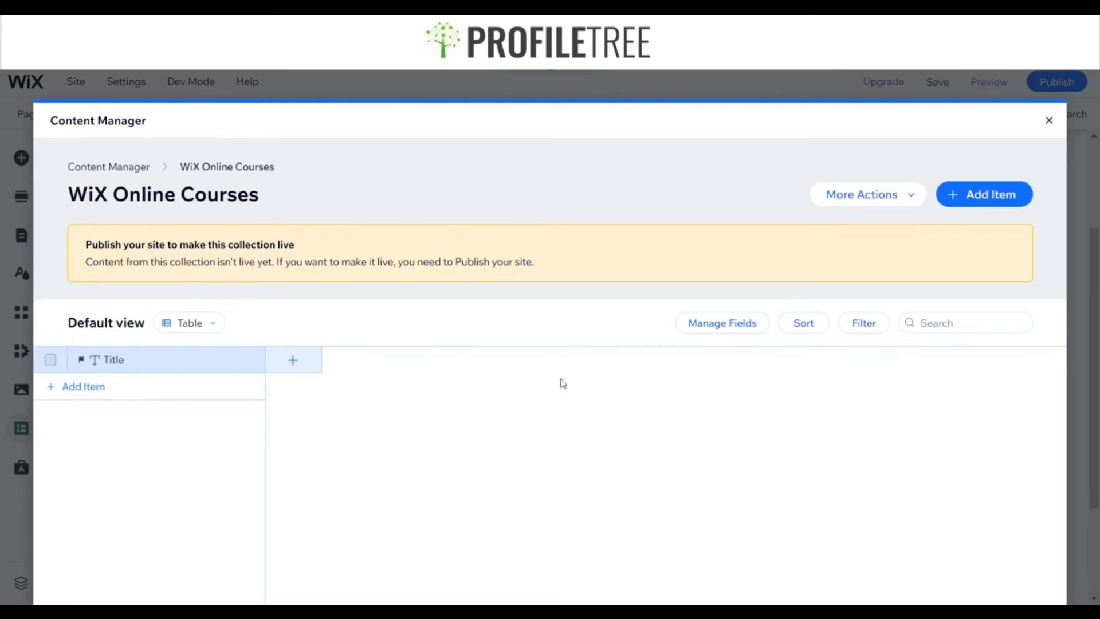
{"action": "mouse_move", "coordinate": [76, 369]}
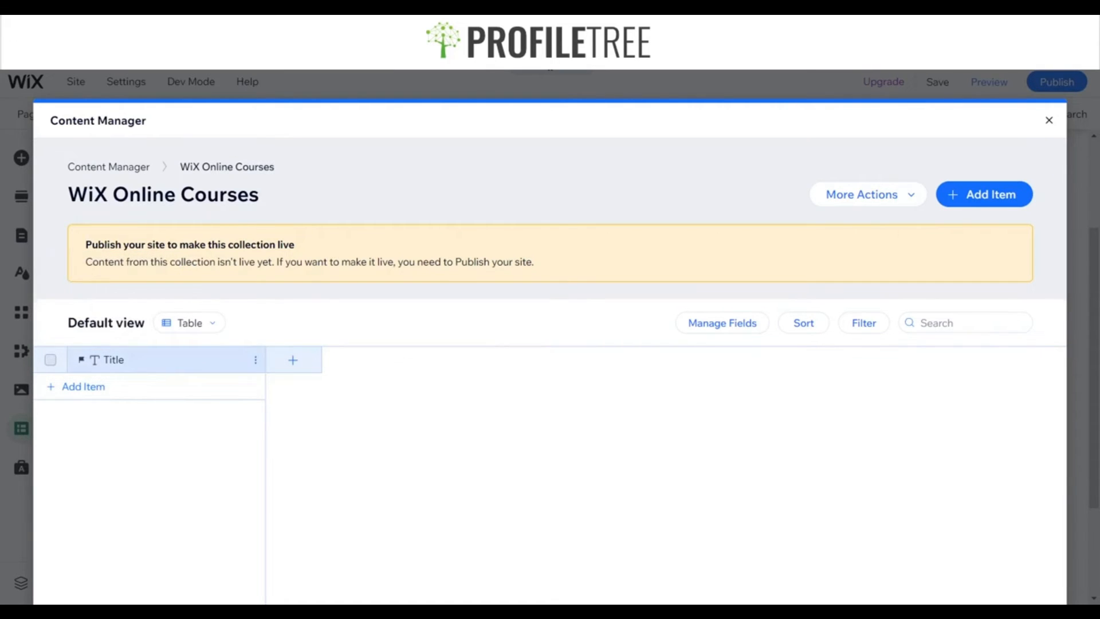
{"action": "left_click", "coordinate": [256, 360]}
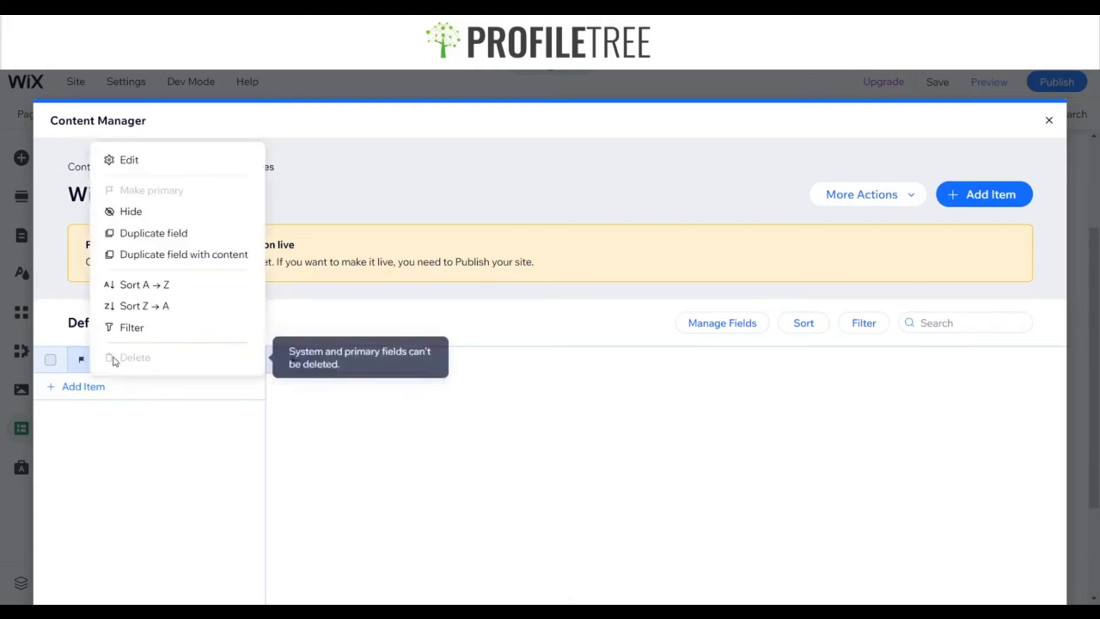
{"action": "left_click", "coordinate": [130, 160]}
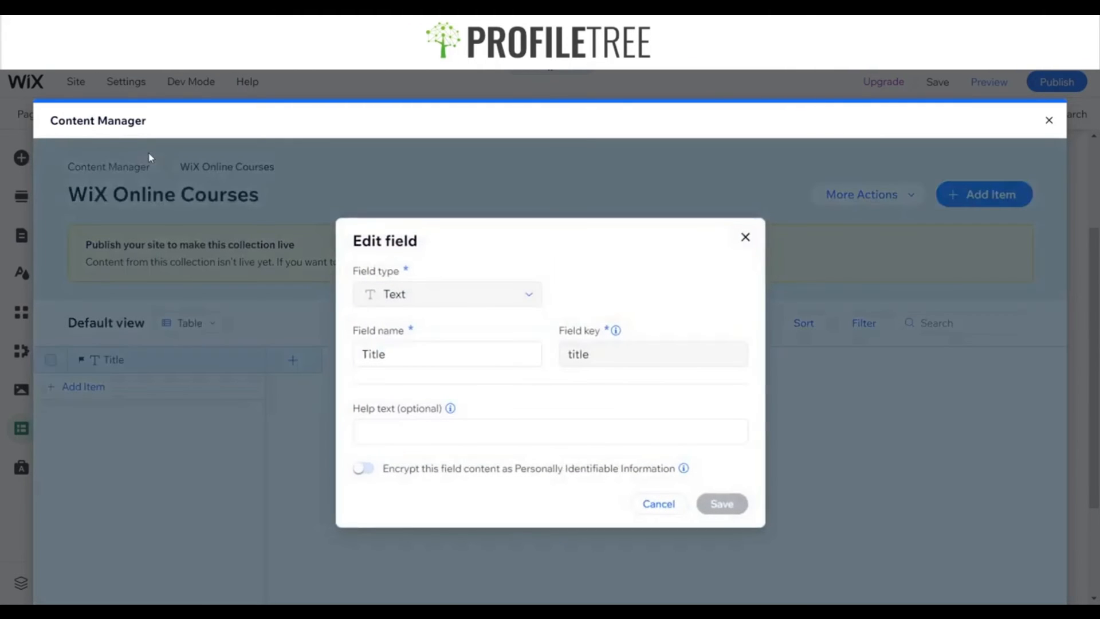
{"action": "mouse_move", "coordinate": [421, 284]}
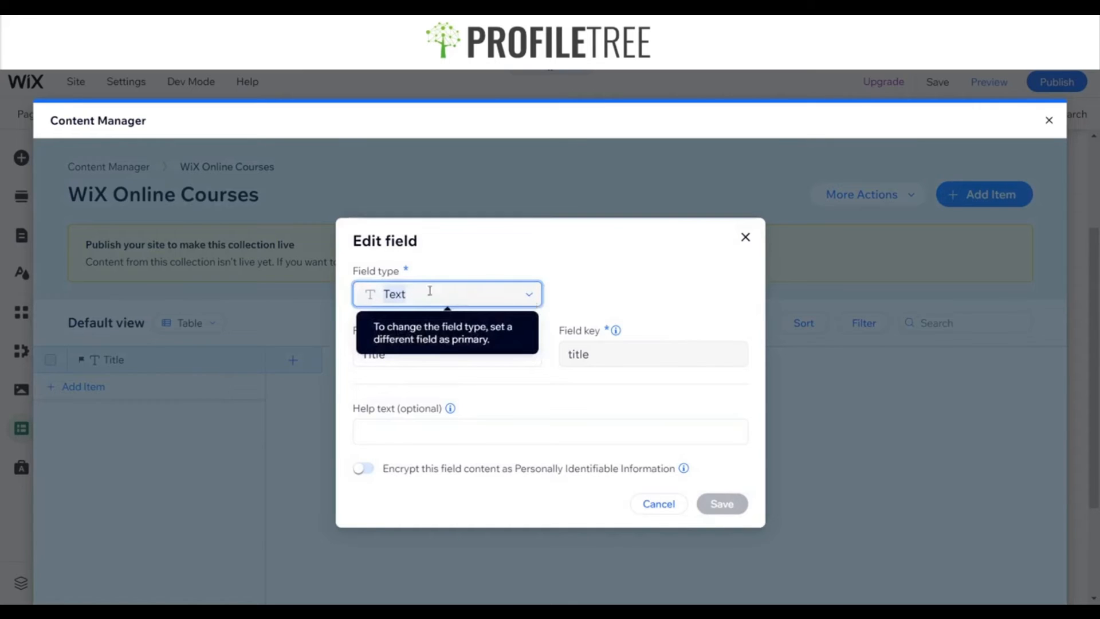
{"action": "double_click", "coordinate": [429, 355]}
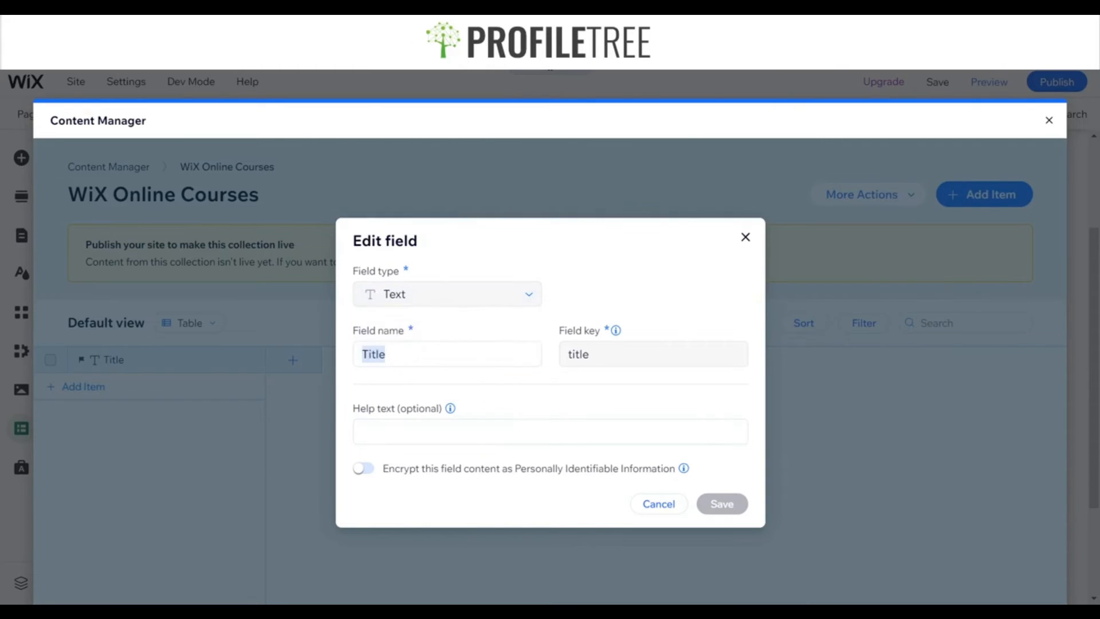
{"action": "left_click", "coordinate": [746, 238]}
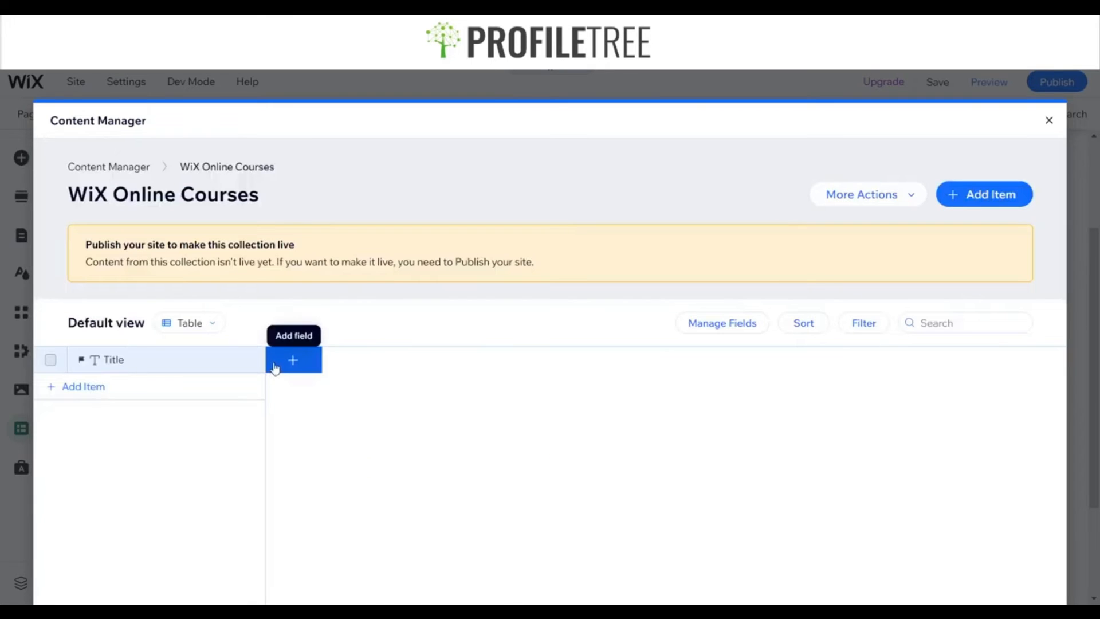
Add a Text field named 'Module Name' to the collection.
{"action": "left_click", "coordinate": [275, 369]}
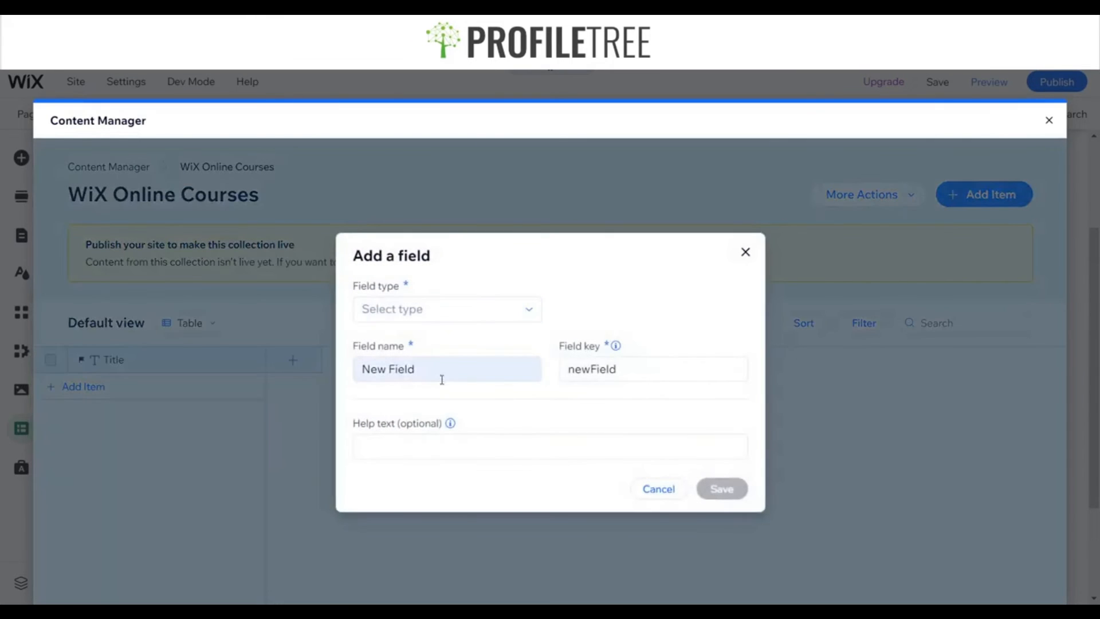
{"action": "triple_click", "coordinate": [441, 378]}
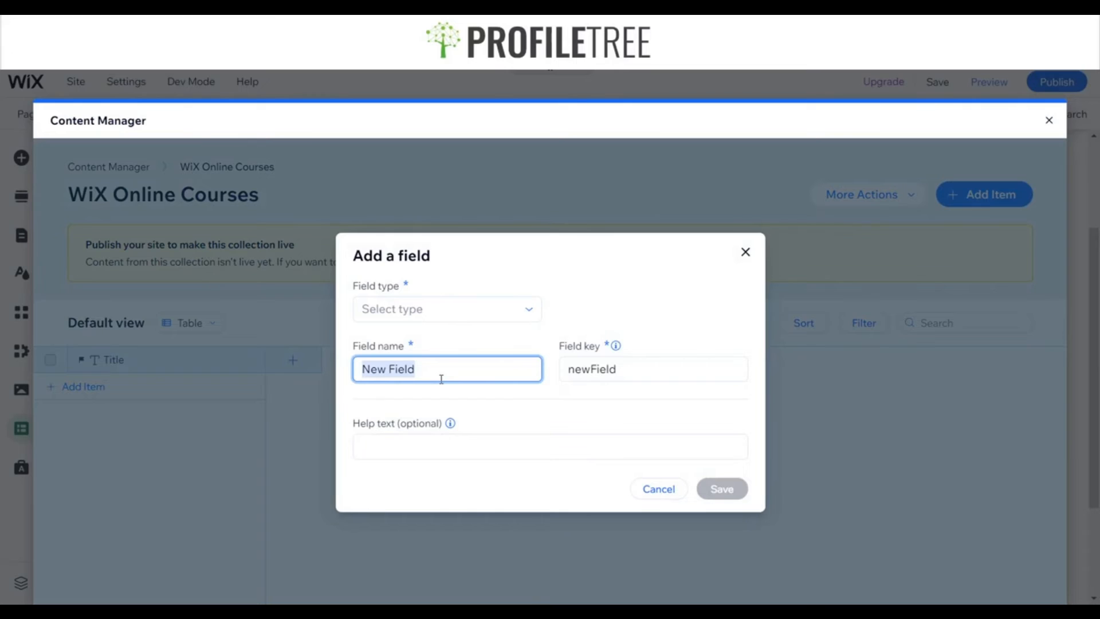
{"action": "type", "text": "Moduel"}
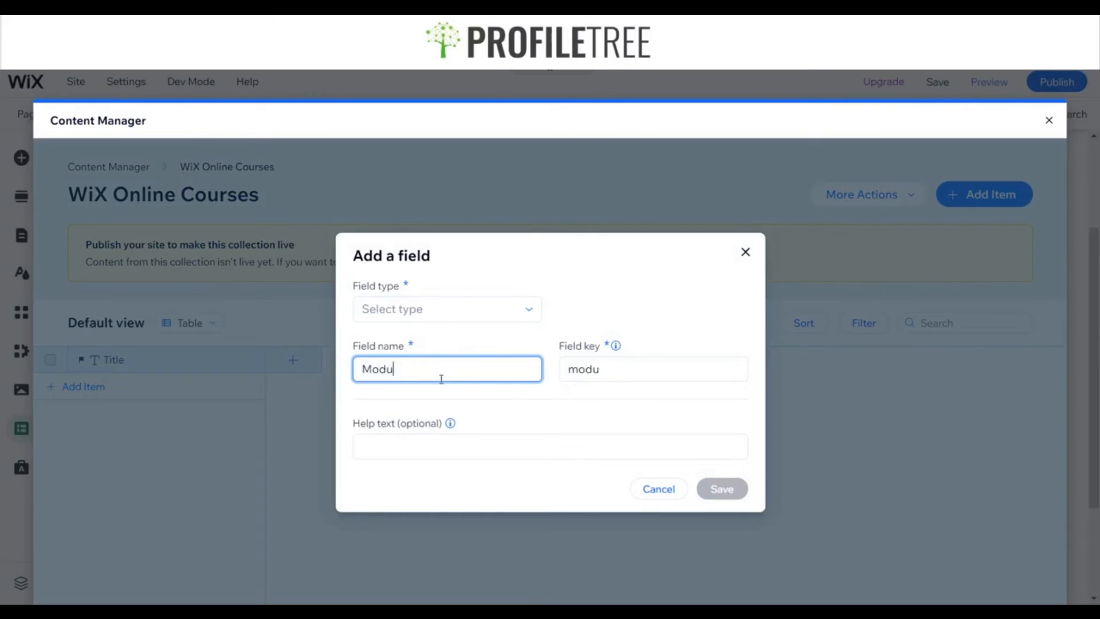
{"action": "key", "text": "BackSpace"}
{"action": "key", "text": "BackSpace"}
{"action": "key", "text": "BackSpace"}
{"action": "type", "text": "le Name"}
{"action": "left_click", "coordinate": [448, 310]}
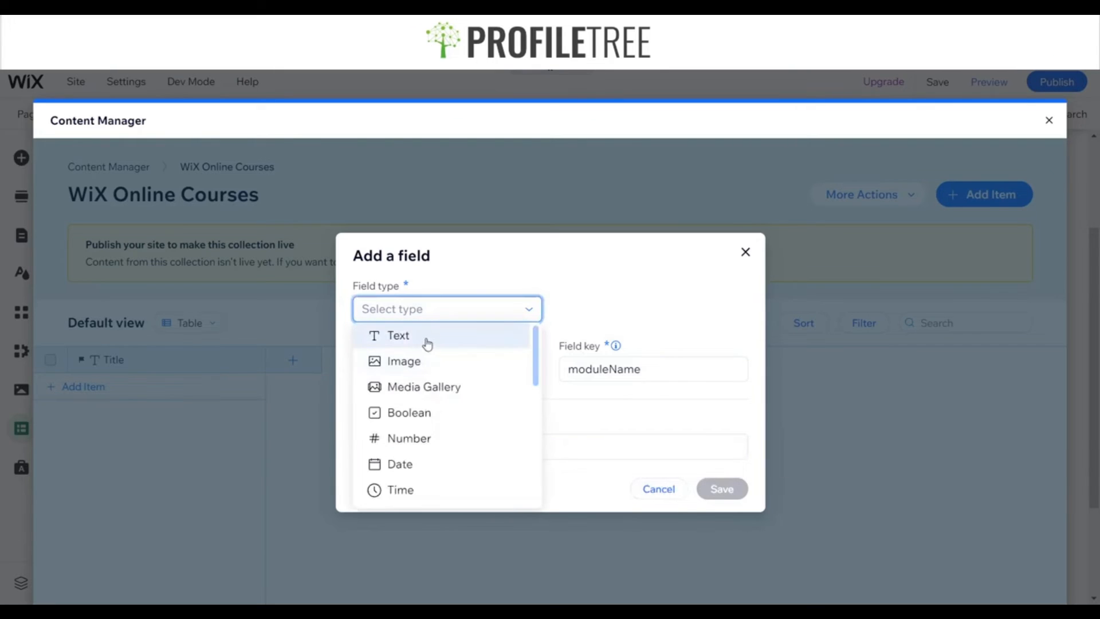
{"action": "left_click", "coordinate": [427, 342]}
{"action": "left_click", "coordinate": [720, 502]}
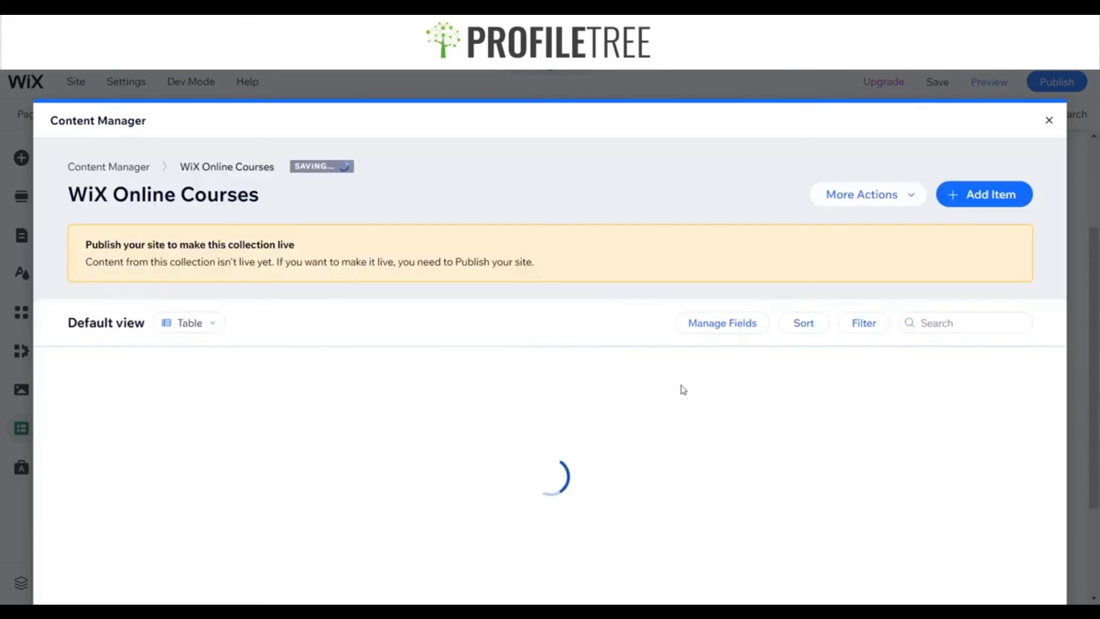
Add a URL field named 'Module 1 Video' to the collection.
{"action": "left_click", "coordinate": [445, 361]}
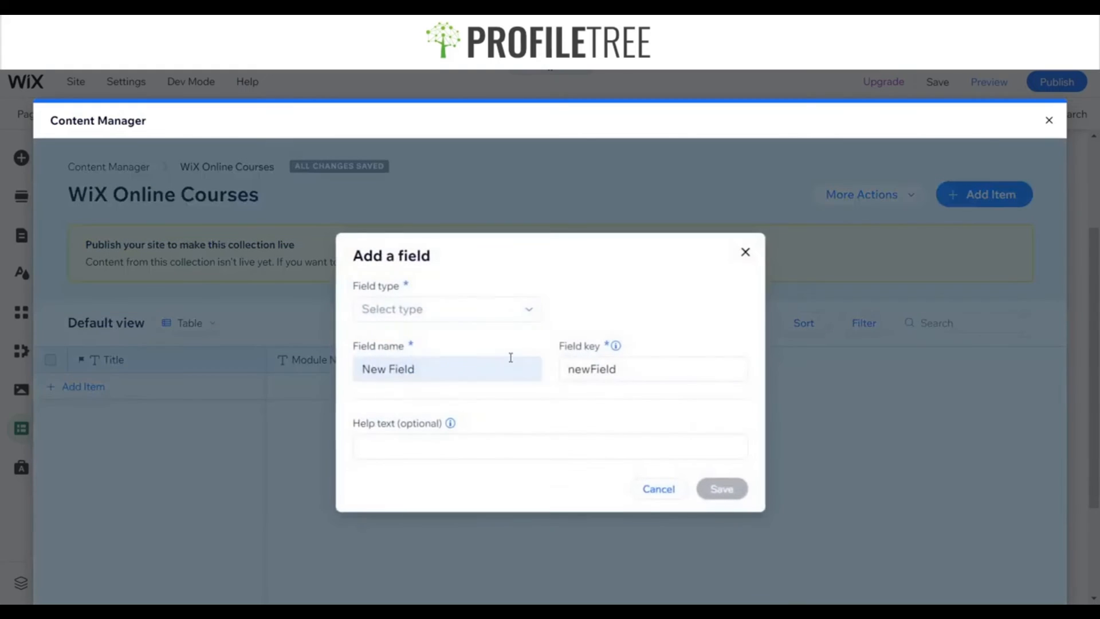
{"action": "left_click", "coordinate": [433, 365]}
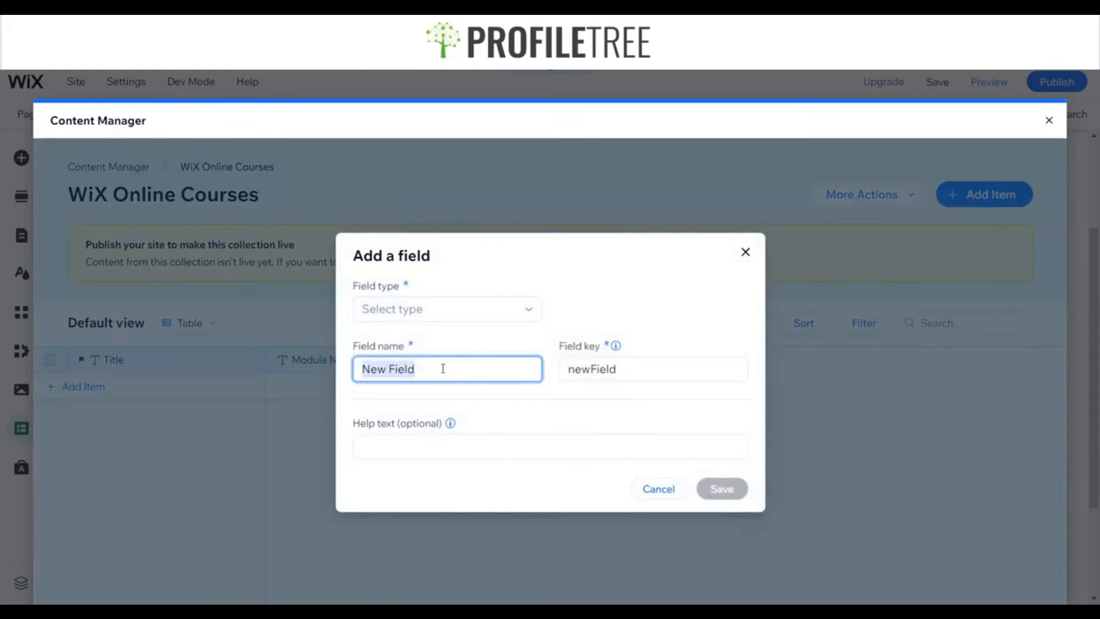
{"action": "type", "text": "Module"}
{"action": "key", "text": "BackSpace"}
{"action": "key", "text": "BackSpace"}
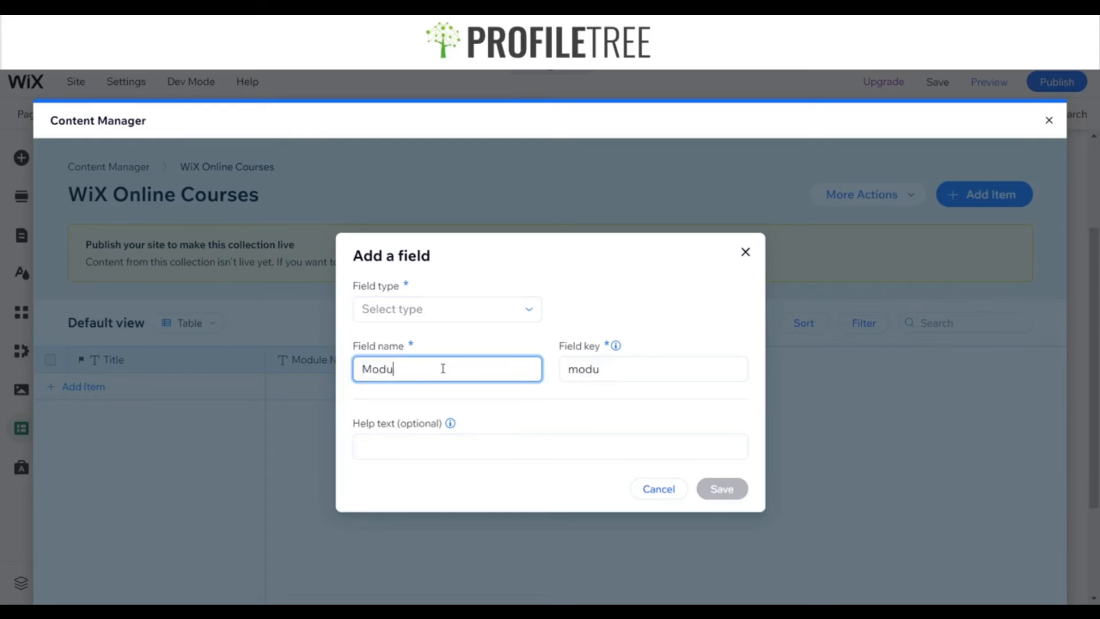
{"action": "type", "text": "le 1 Video"}
{"action": "left_click", "coordinate": [466, 307]}
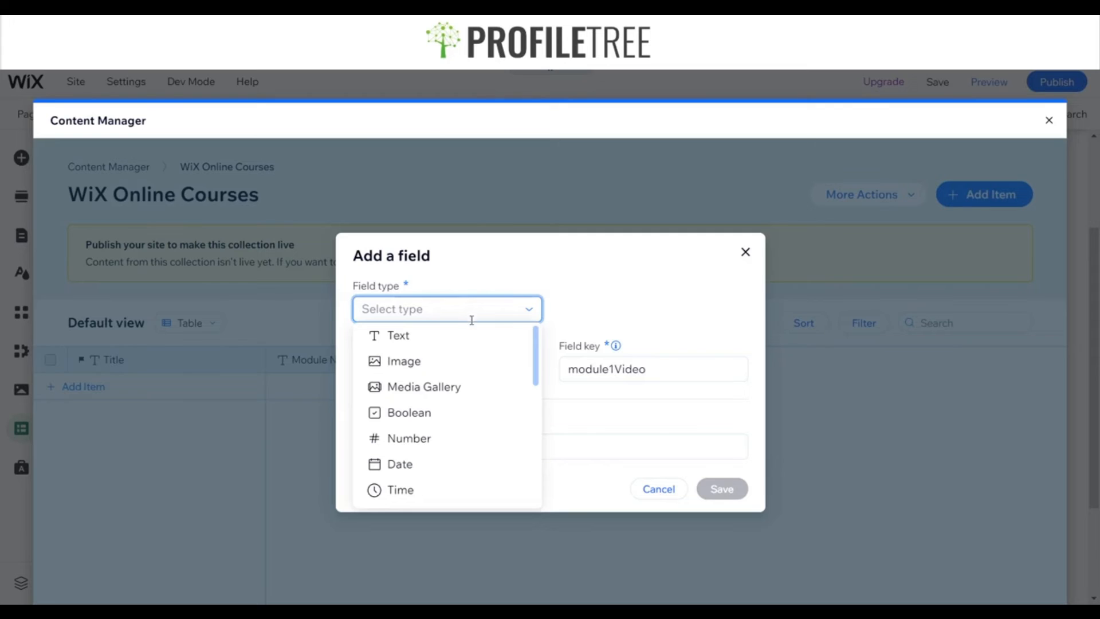
{"action": "scroll", "coordinate": [470, 395], "scroll_direction": "down", "scroll_amount": 3}
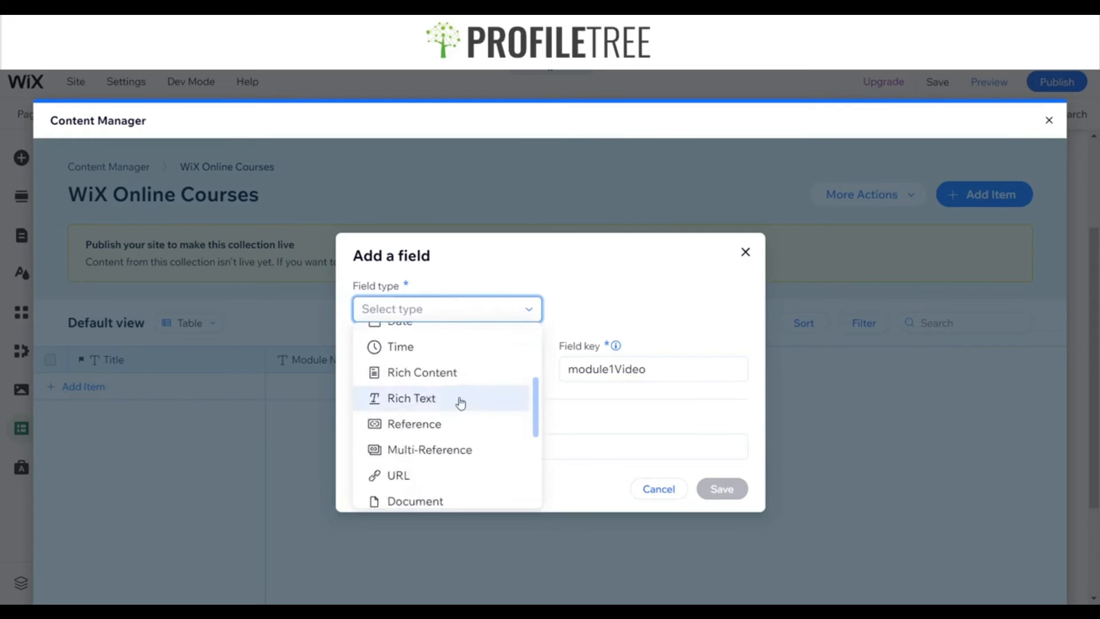
{"action": "left_click", "coordinate": [428, 489]}
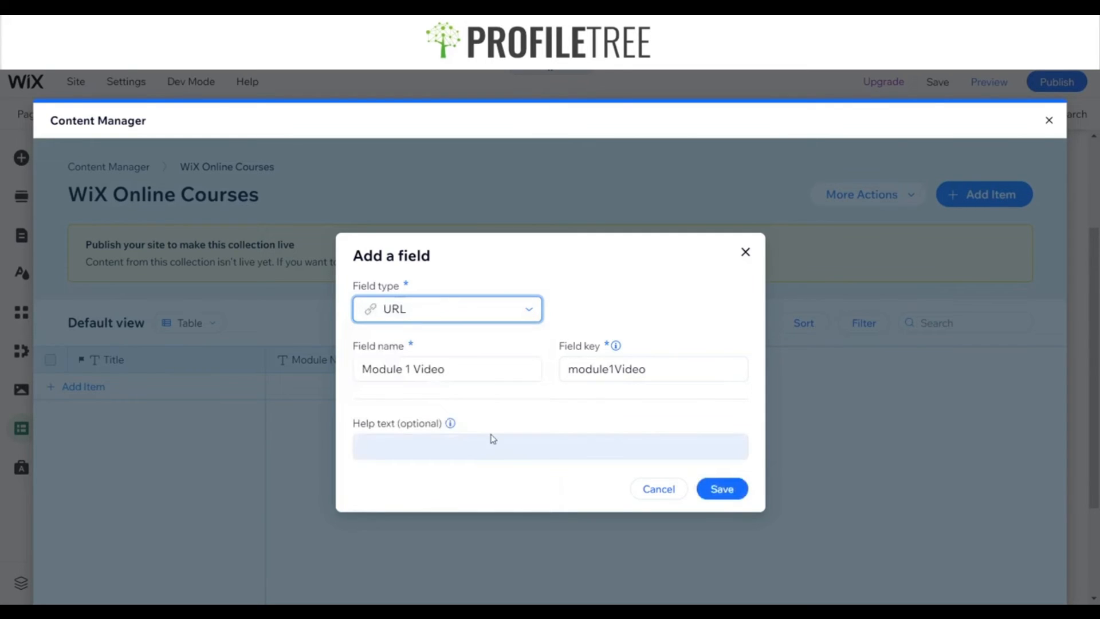
{"action": "left_click", "coordinate": [444, 317]}
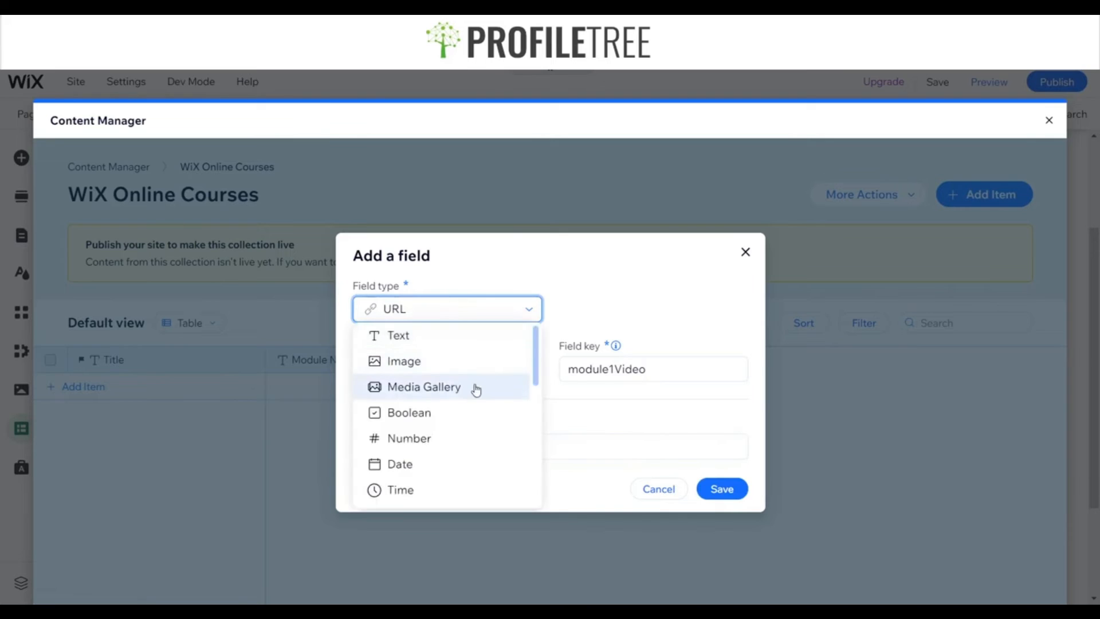
{"action": "scroll", "coordinate": [474, 398], "scroll_direction": "down", "scroll_amount": 5}
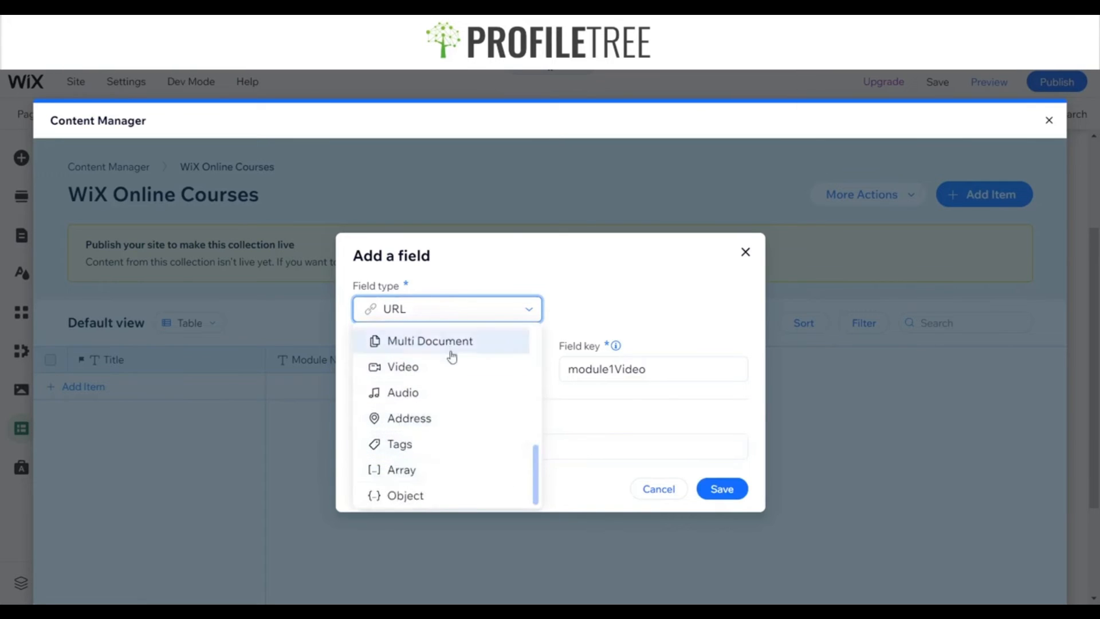
{"action": "left_click", "coordinate": [445, 370]}
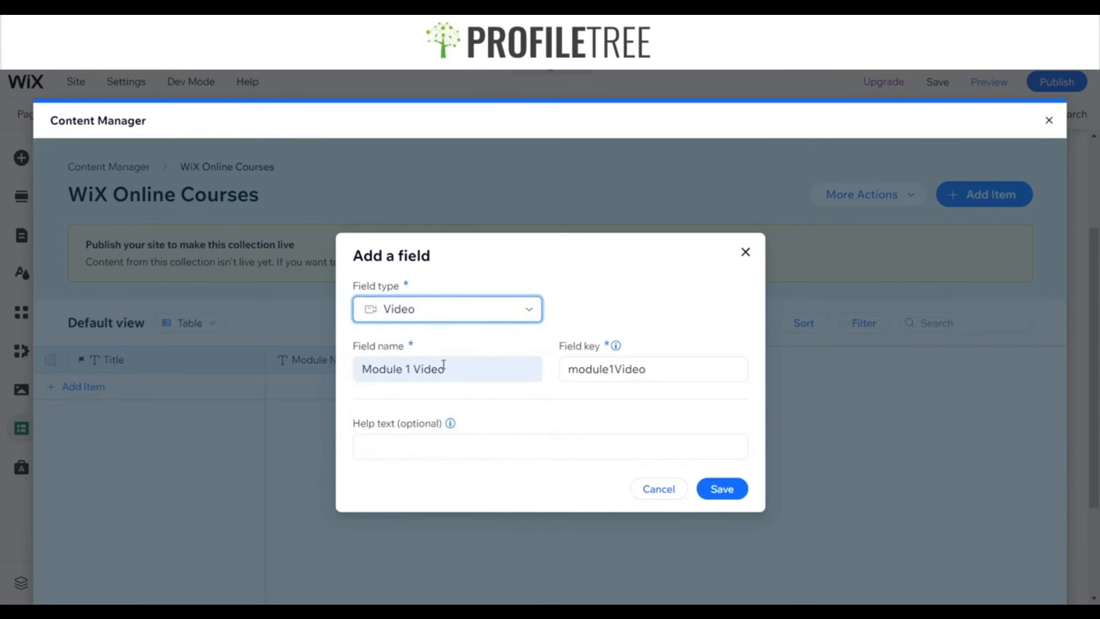
{"action": "left_click", "coordinate": [526, 309]}
{"action": "scroll", "coordinate": [425, 453], "scroll_direction": "down", "scroll_amount": 5}
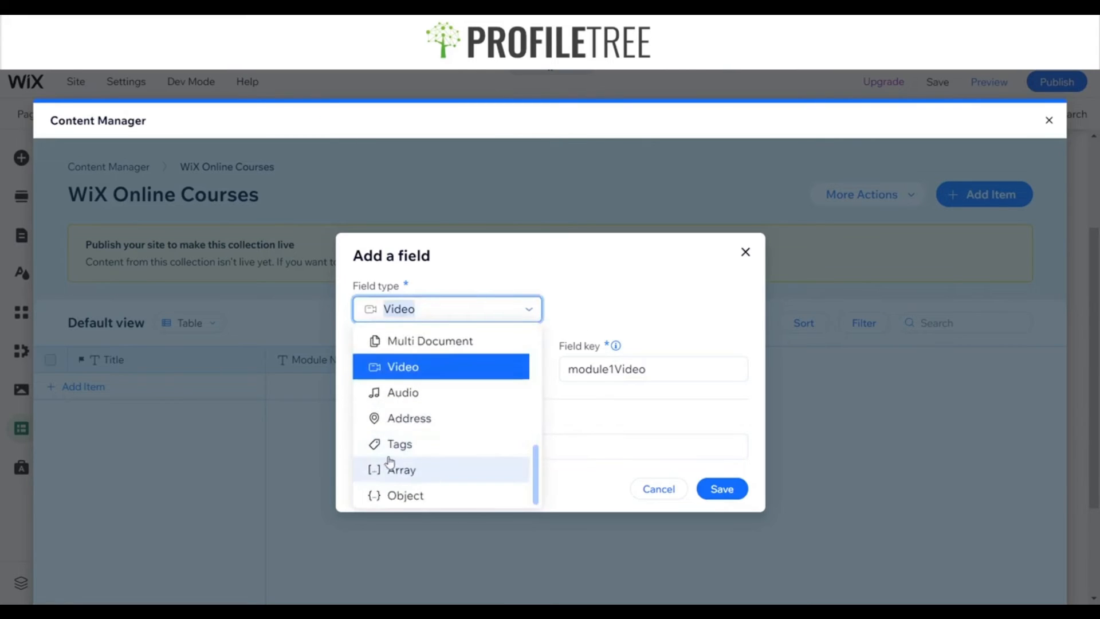
{"action": "scroll", "coordinate": [435, 442], "scroll_direction": "up", "scroll_amount": 3}
{"action": "left_click", "coordinate": [413, 432]}
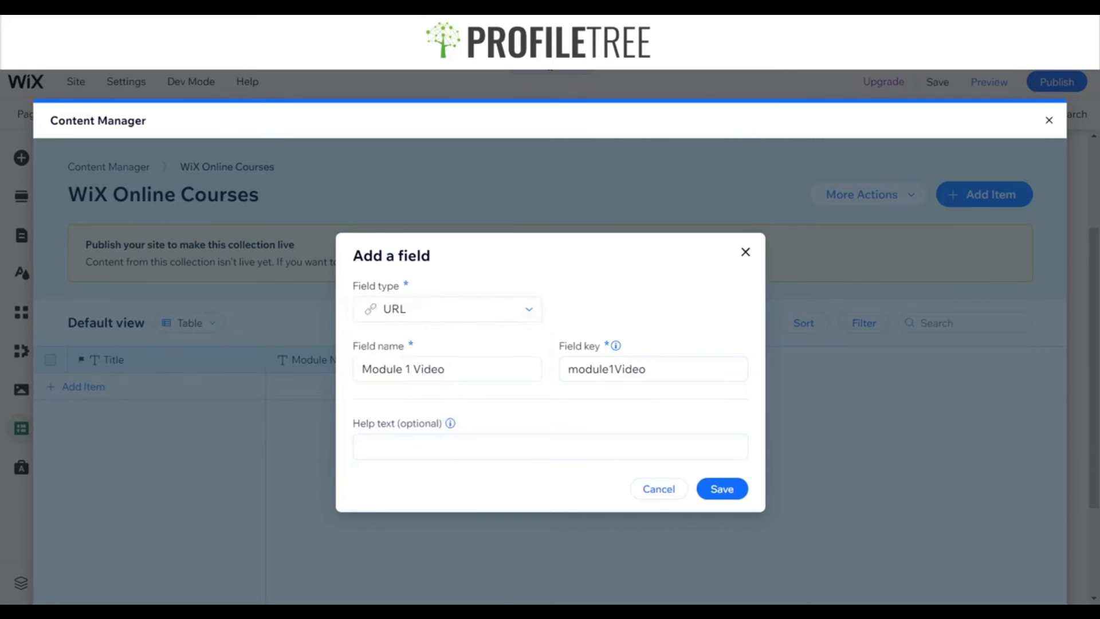
{"action": "left_click", "coordinate": [722, 489]}
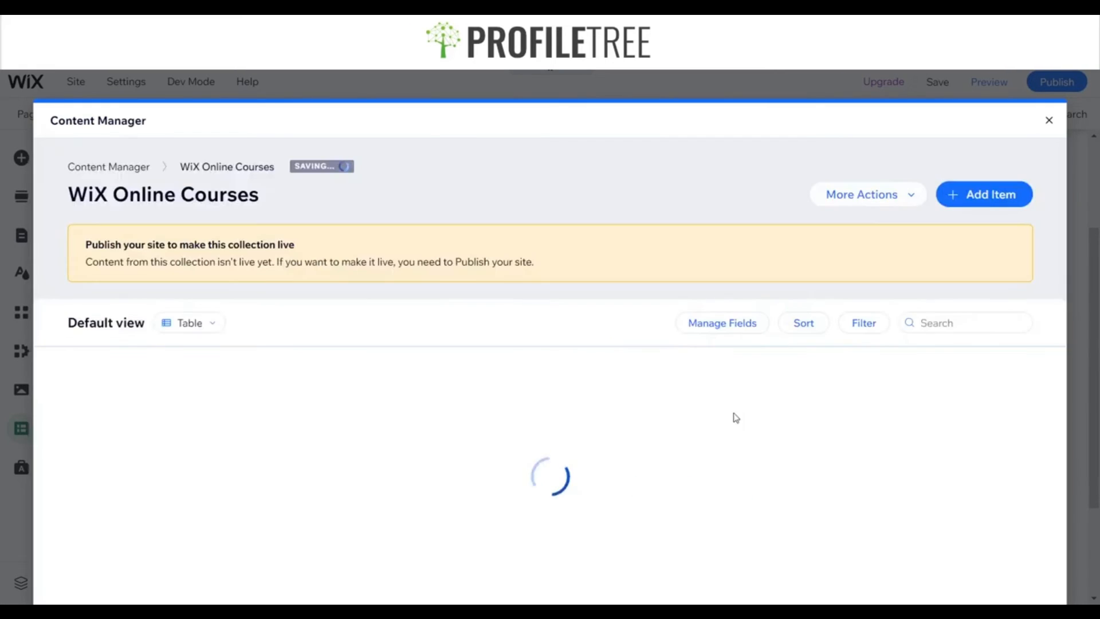
{"action": "left_click", "coordinate": [615, 361]}
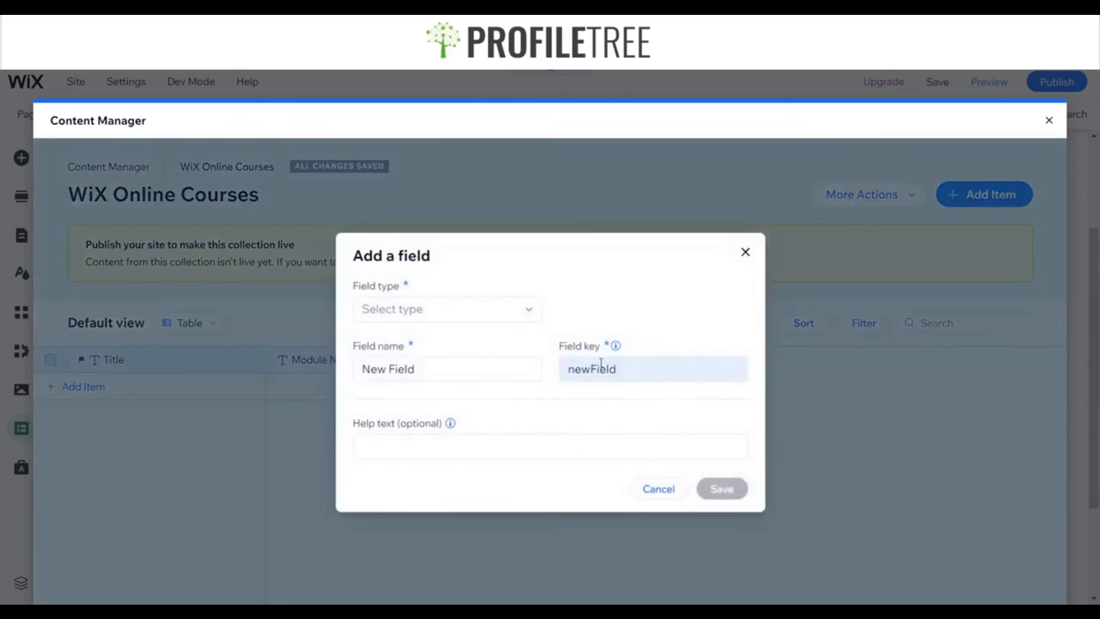
Add a Rich Text field named 'Module 1 Description' to the collection.
{"action": "left_click", "coordinate": [426, 312]}
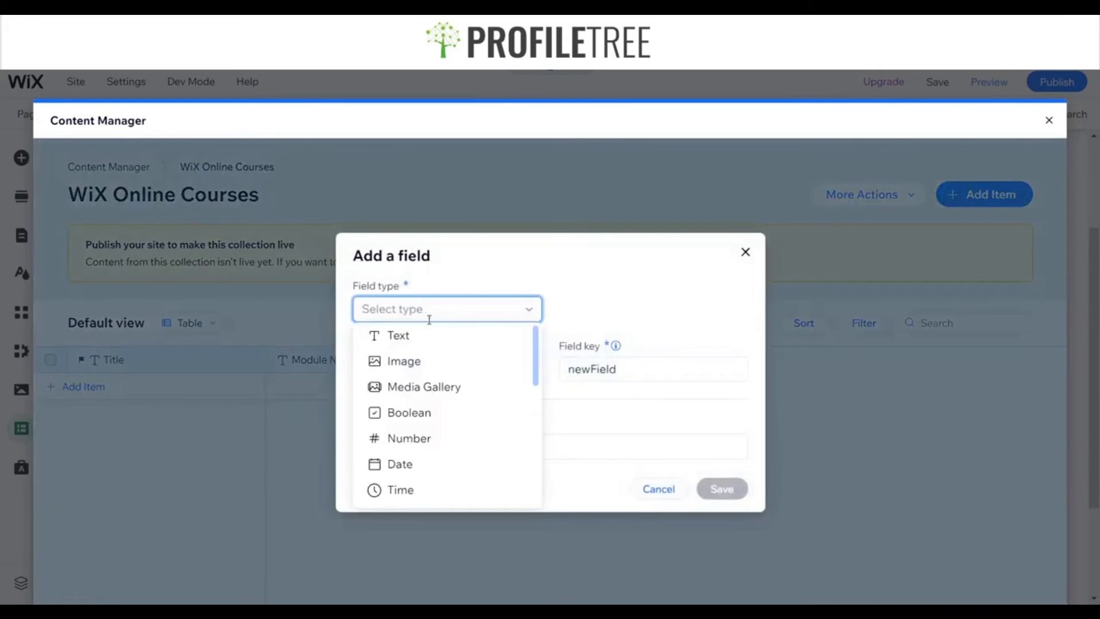
{"action": "scroll", "coordinate": [437, 421], "scroll_direction": "down", "scroll_amount": 3}
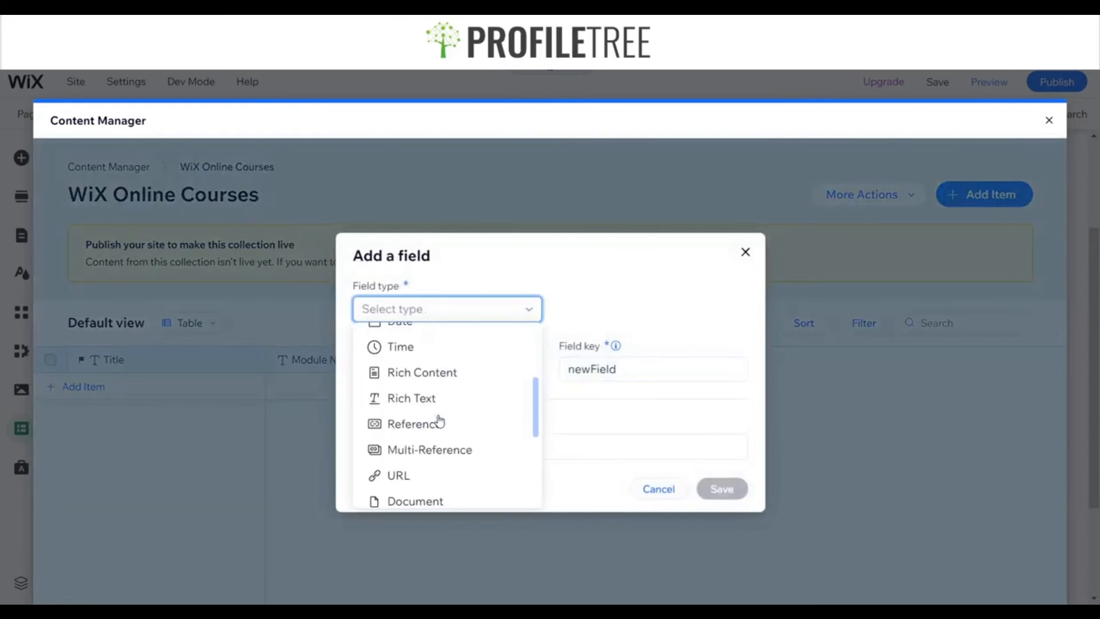
{"action": "left_click", "coordinate": [474, 403]}
{"action": "triple_click", "coordinate": [448, 376]}
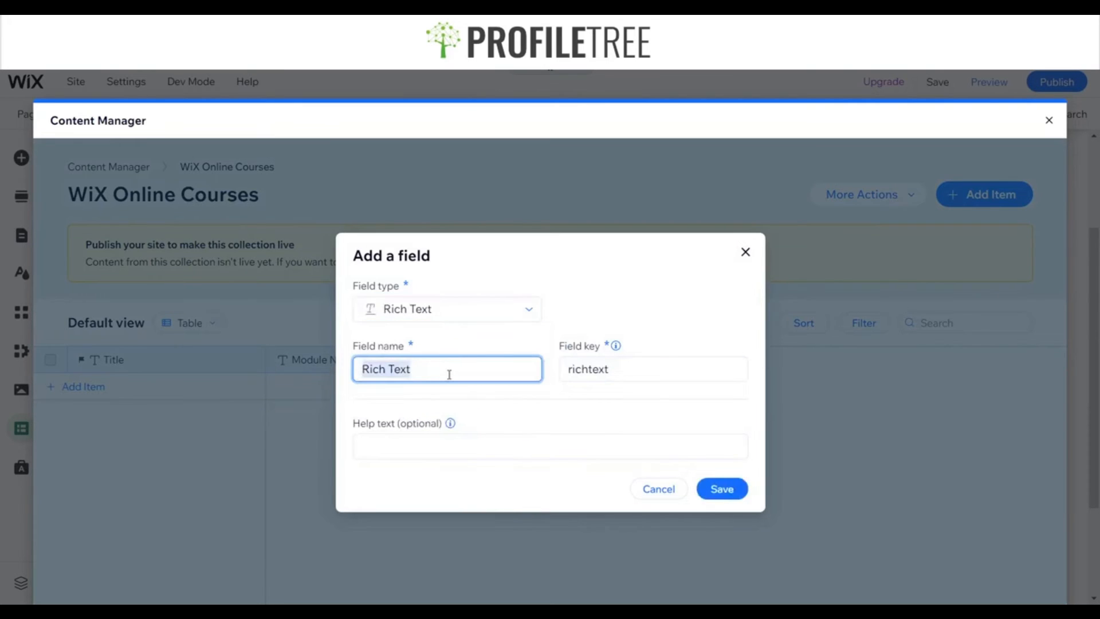
{"action": "type", "text": "Module"}
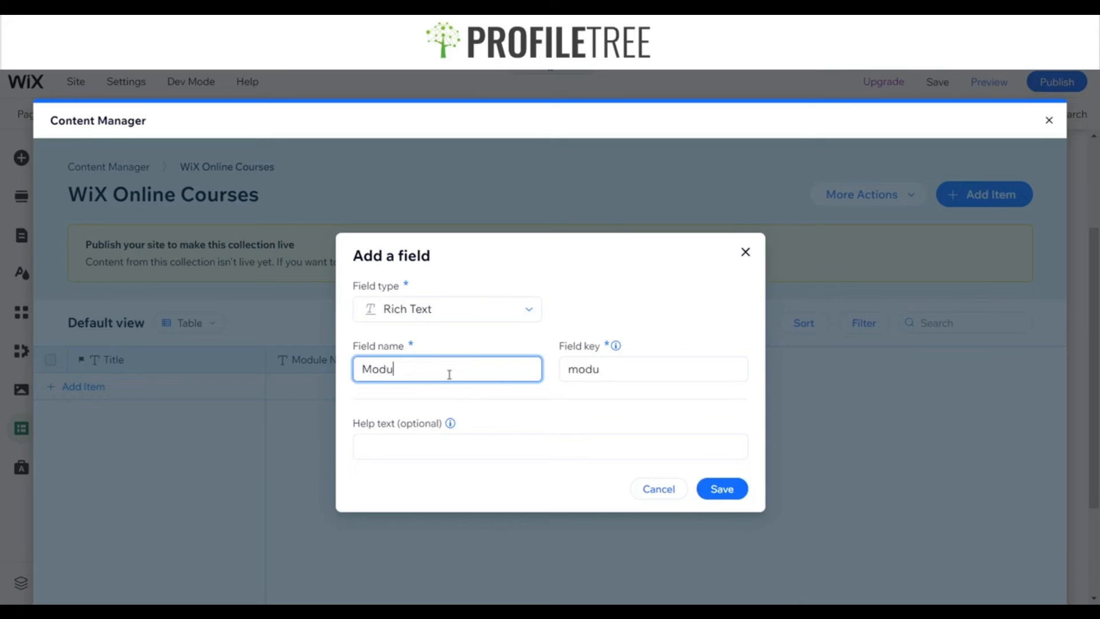
{"action": "key", "text": "BackSpace"}
{"action": "key", "text": "BackSpace"}
{"action": "type", "text": "le 1 Description"}
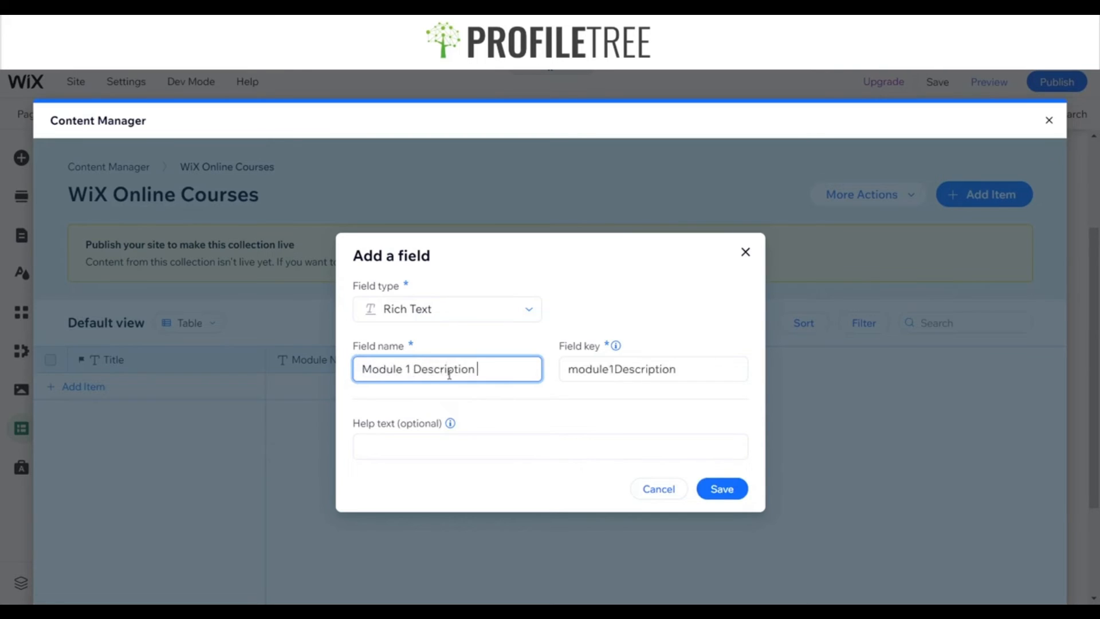
{"action": "left_click", "coordinate": [722, 488]}
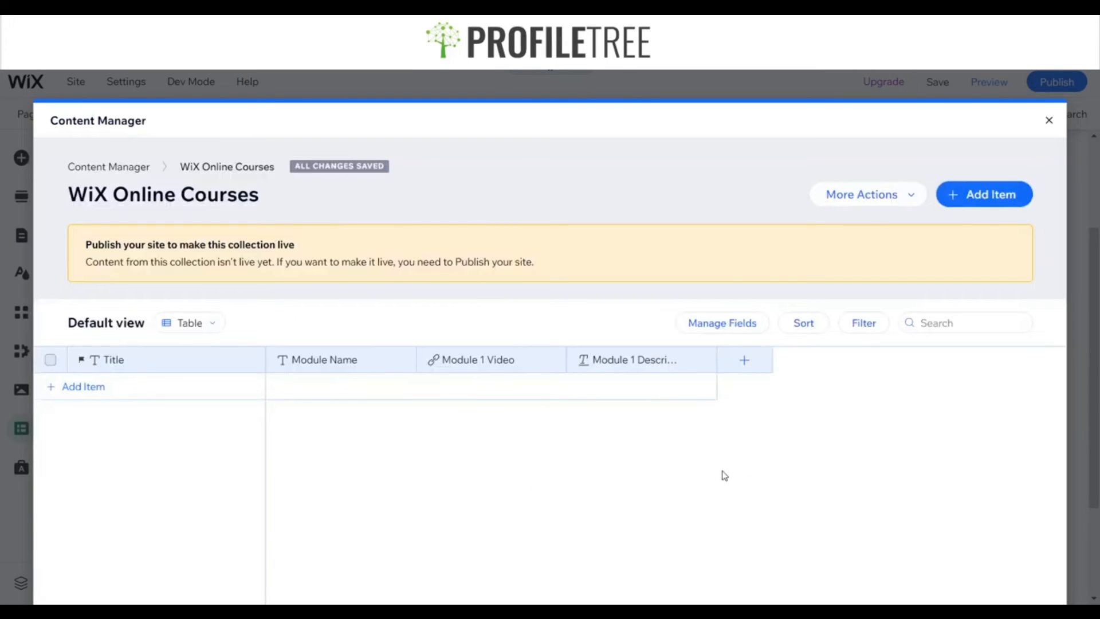
Check the Module 1 Description field settings without changes, then widen its column.
{"action": "left_click", "coordinate": [582, 363]}
{"action": "left_click", "coordinate": [596, 160]}
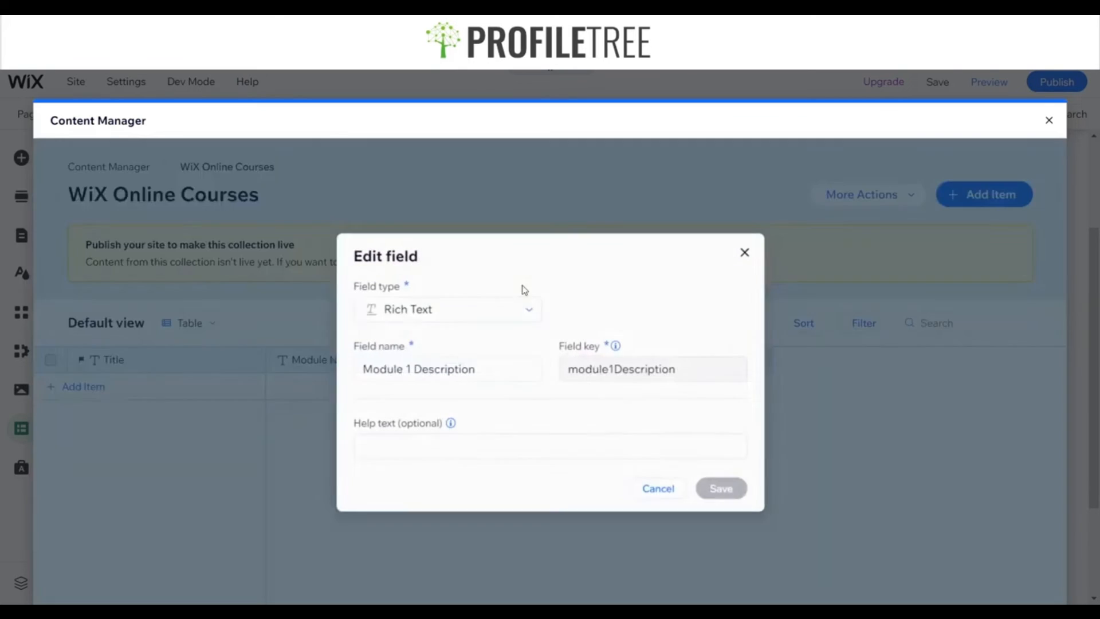
{"action": "left_click", "coordinate": [414, 309]}
{"action": "scroll", "coordinate": [442, 398], "scroll_direction": "down", "scroll_amount": 5}
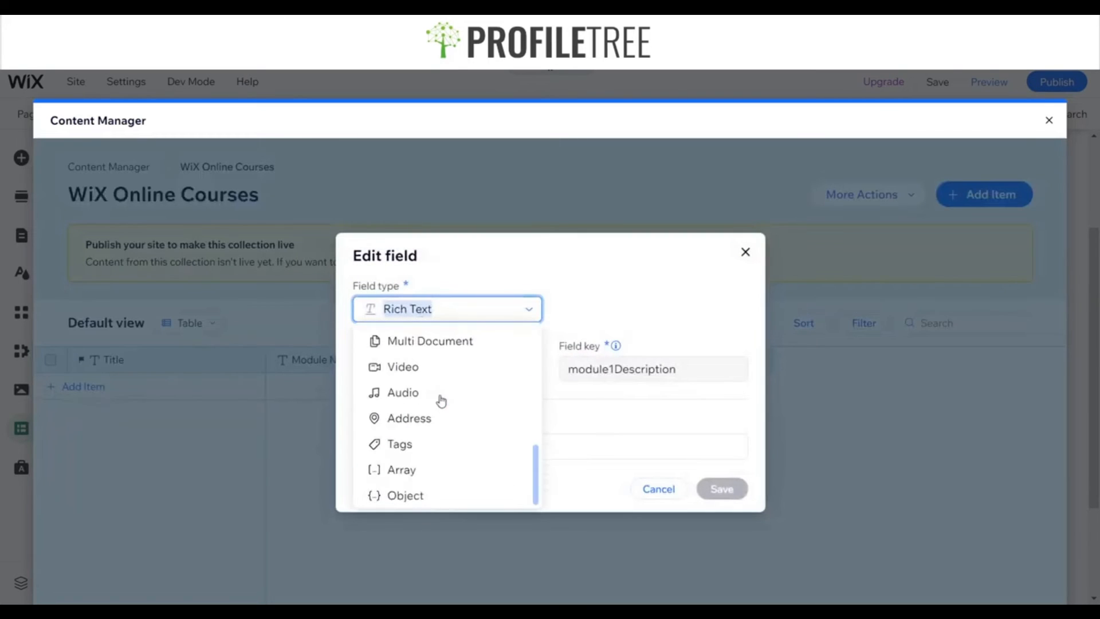
{"action": "scroll", "coordinate": [418, 425], "scroll_direction": "up", "scroll_amount": 3}
{"action": "scroll", "coordinate": [410, 459], "scroll_direction": "down", "scroll_amount": 3}
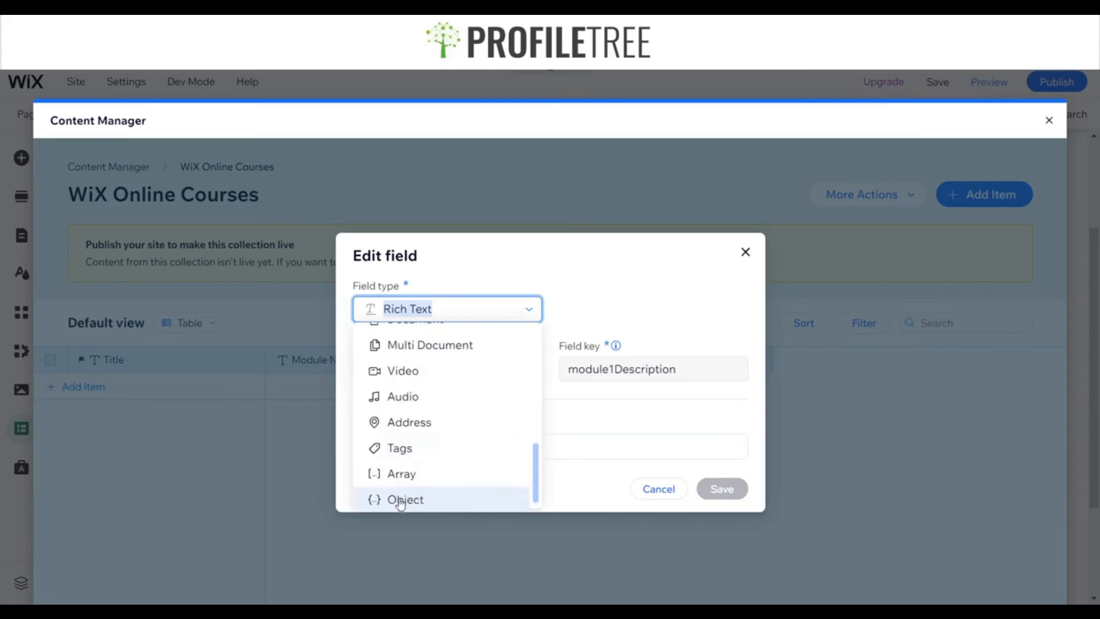
{"action": "scroll", "coordinate": [401, 392], "scroll_direction": "up", "scroll_amount": 5}
{"action": "scroll", "coordinate": [476, 401], "scroll_direction": "up", "scroll_amount": 1}
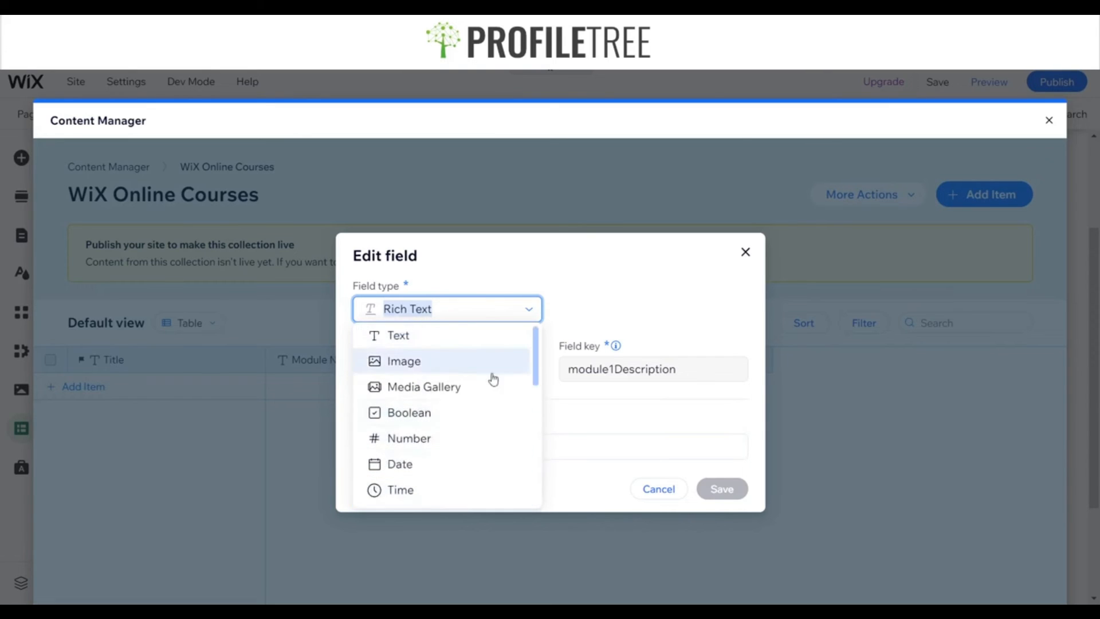
{"action": "left_click", "coordinate": [654, 489]}
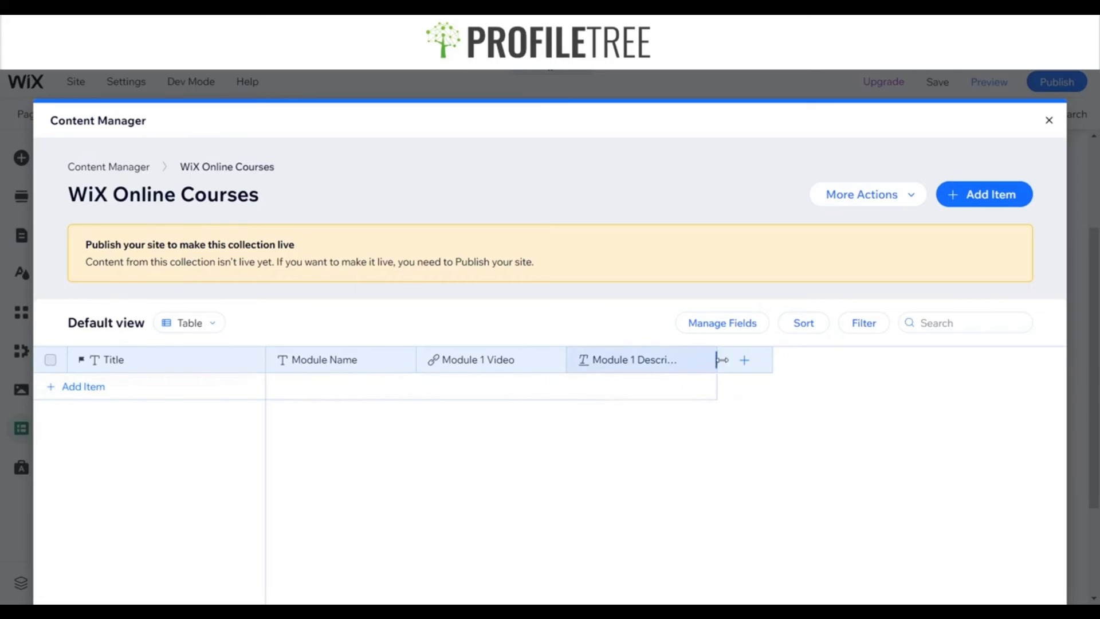
{"action": "left_click_drag", "start_coordinate": [718, 362], "coordinate": [770, 365]}
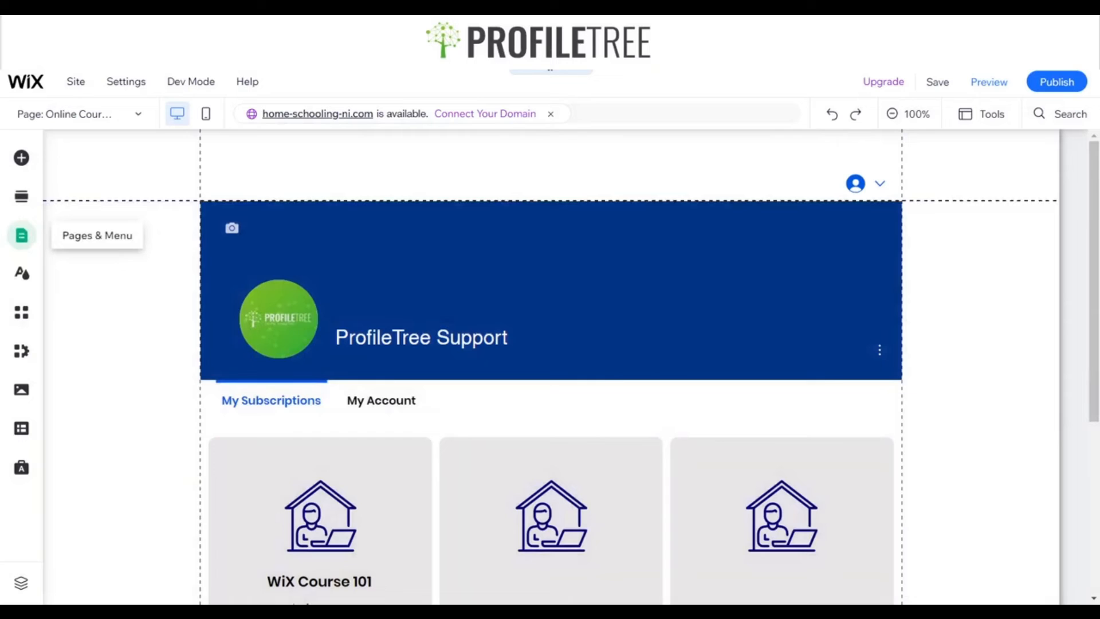
Add Dynamic Pages to the site from Pages & Menu to reach the preset chooser.
{"action": "left_click", "coordinate": [21, 235]}
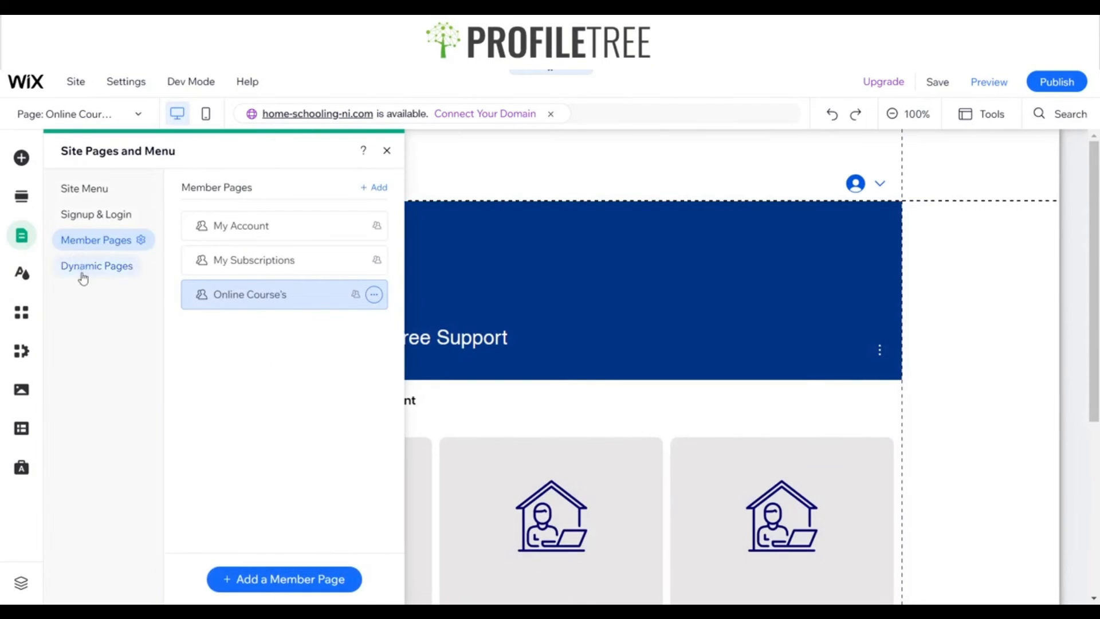
{"action": "left_click", "coordinate": [84, 274]}
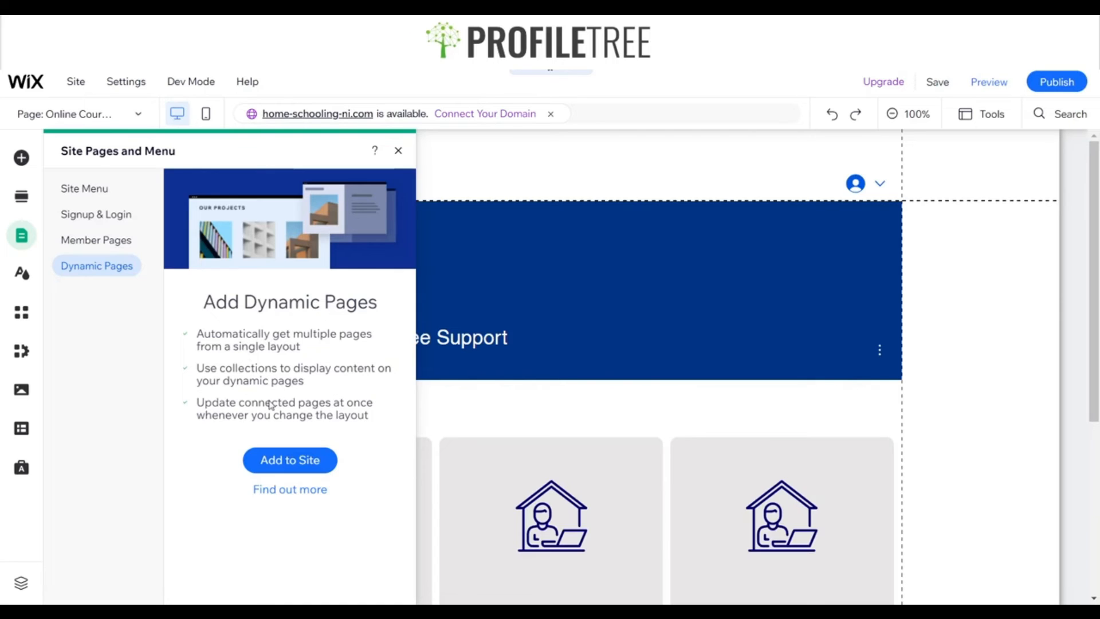
{"action": "left_click", "coordinate": [308, 460]}
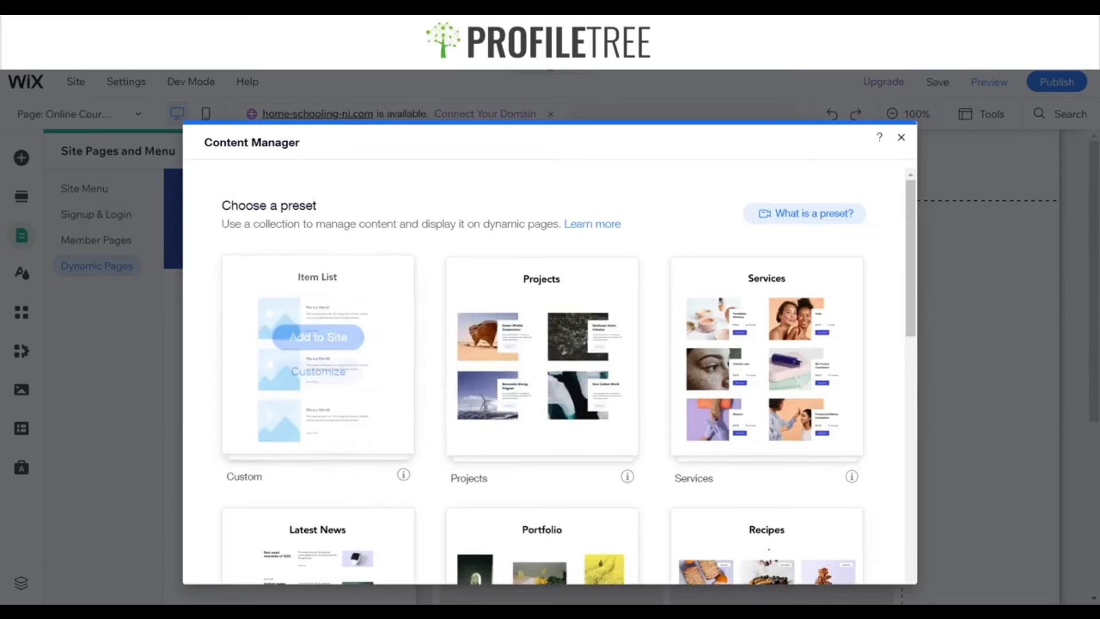
Close the 'Choose a preset' dialog without picking a preset.
{"action": "left_click", "coordinate": [321, 338]}
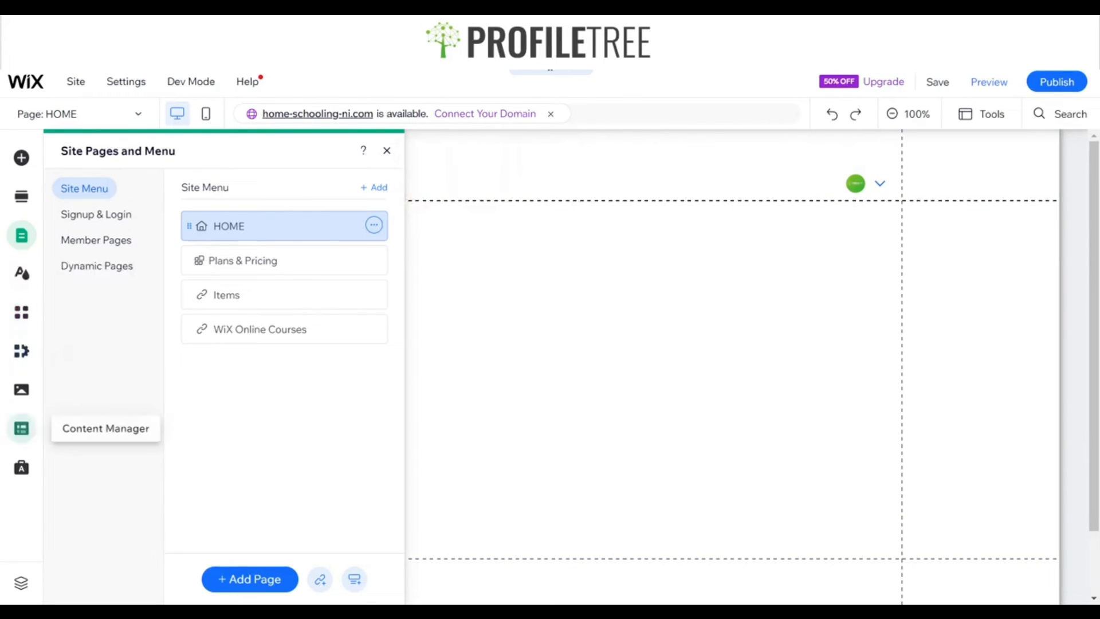
Add a dynamic list page for the WiX Online Courses collection from Collections.
{"action": "left_click", "coordinate": [21, 428]}
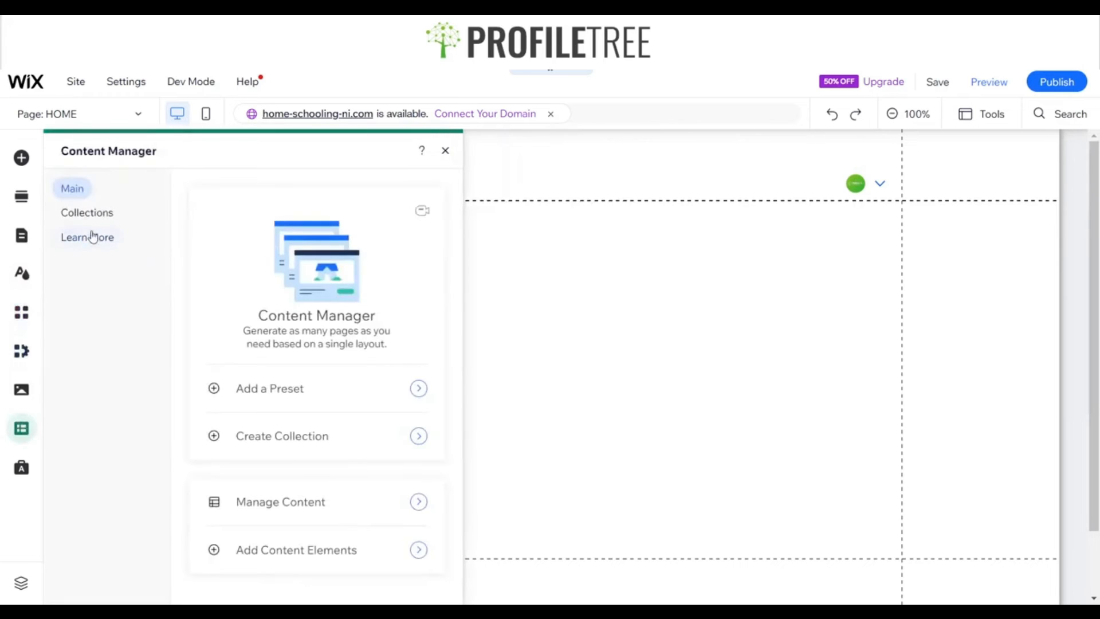
{"action": "left_click", "coordinate": [91, 216]}
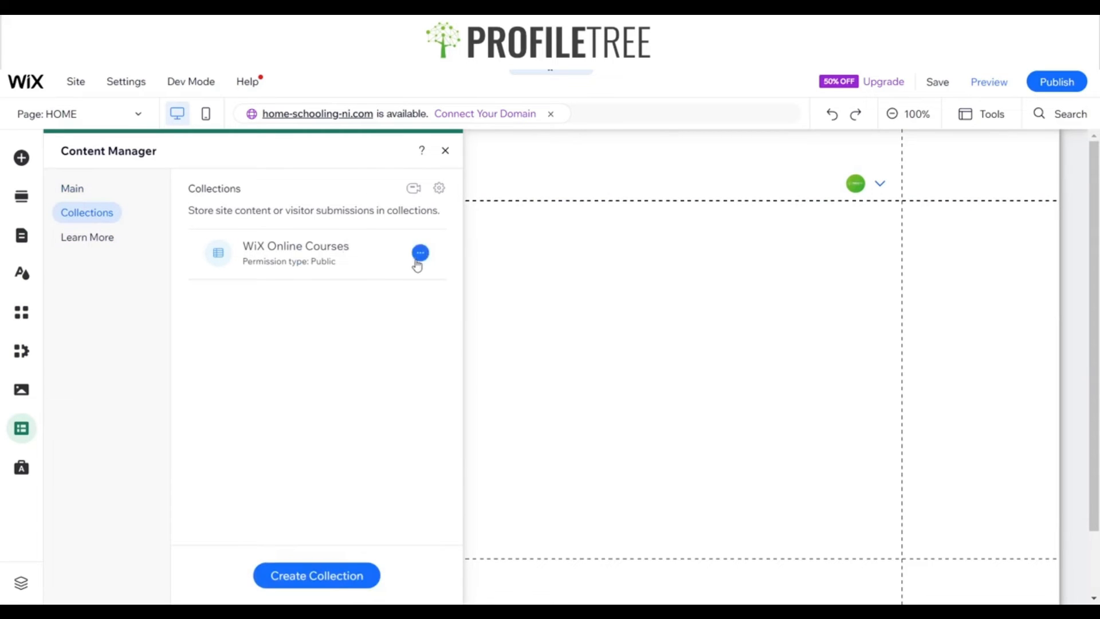
{"action": "left_click", "coordinate": [418, 257]}
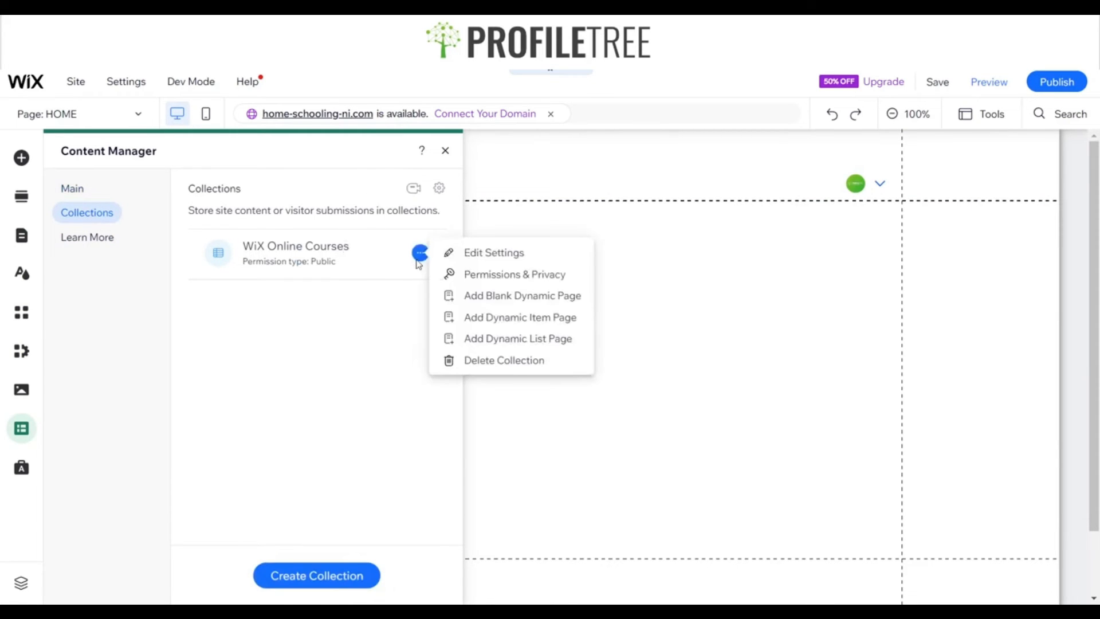
{"action": "left_click", "coordinate": [508, 339]}
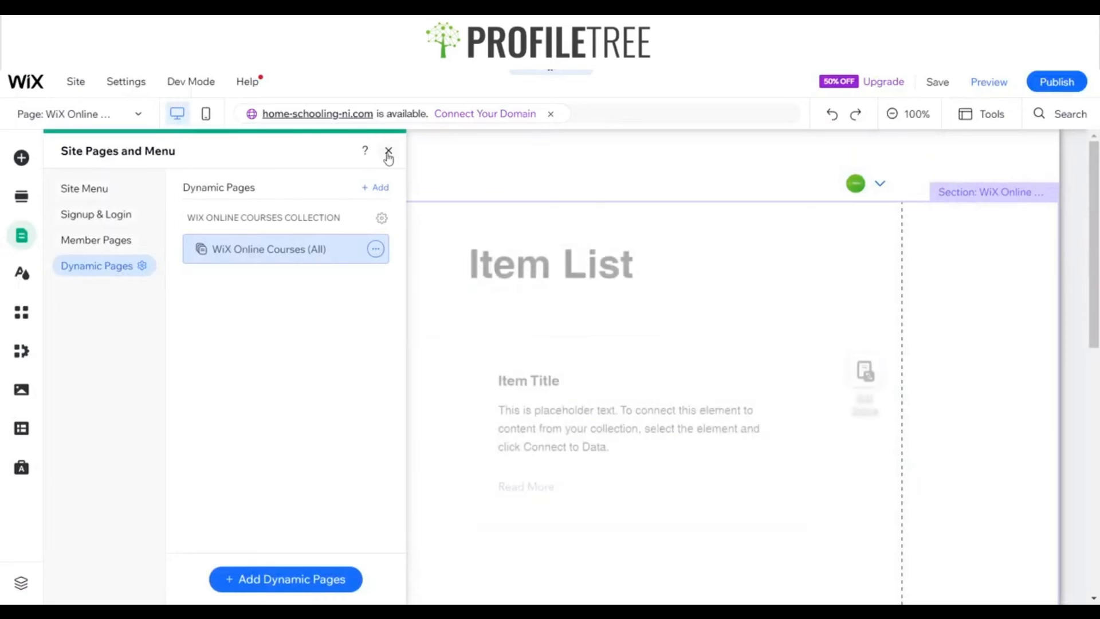
Move the dataset into the left margin and delete the placeholder course-items repeater.
{"action": "left_click", "coordinate": [388, 151]}
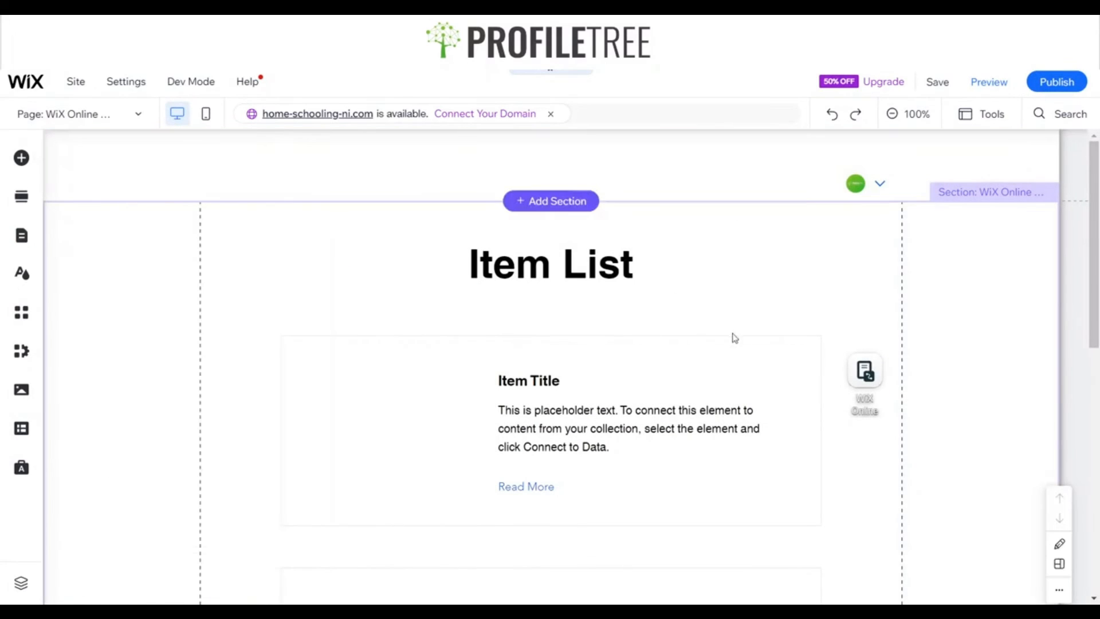
{"action": "left_click", "coordinate": [868, 384]}
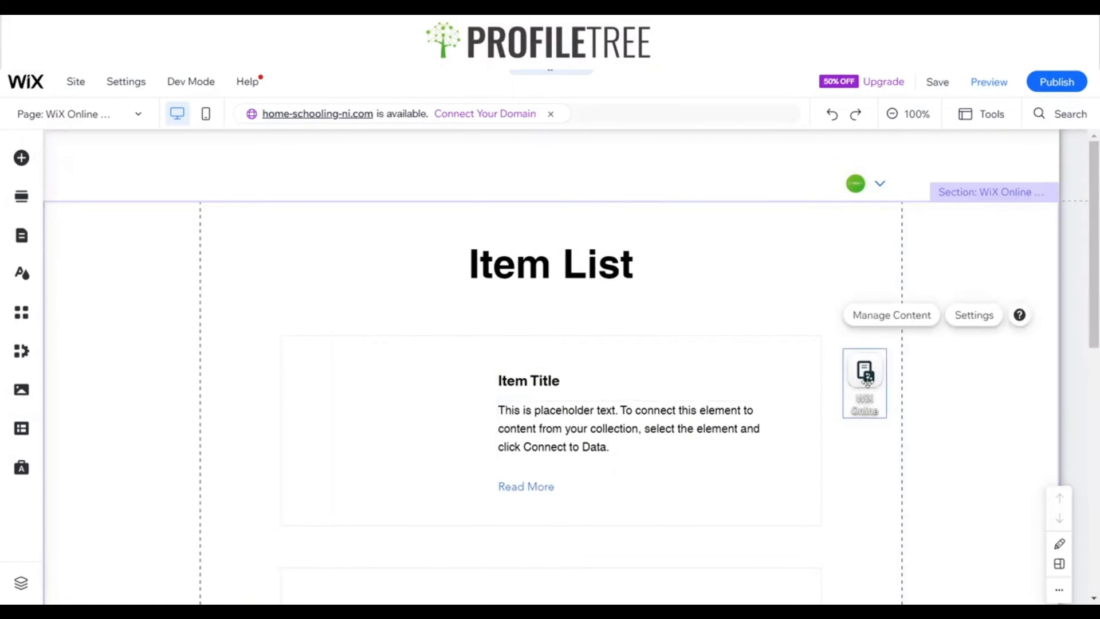
{"action": "left_click_drag", "start_coordinate": [867, 383], "coordinate": [226, 299]}
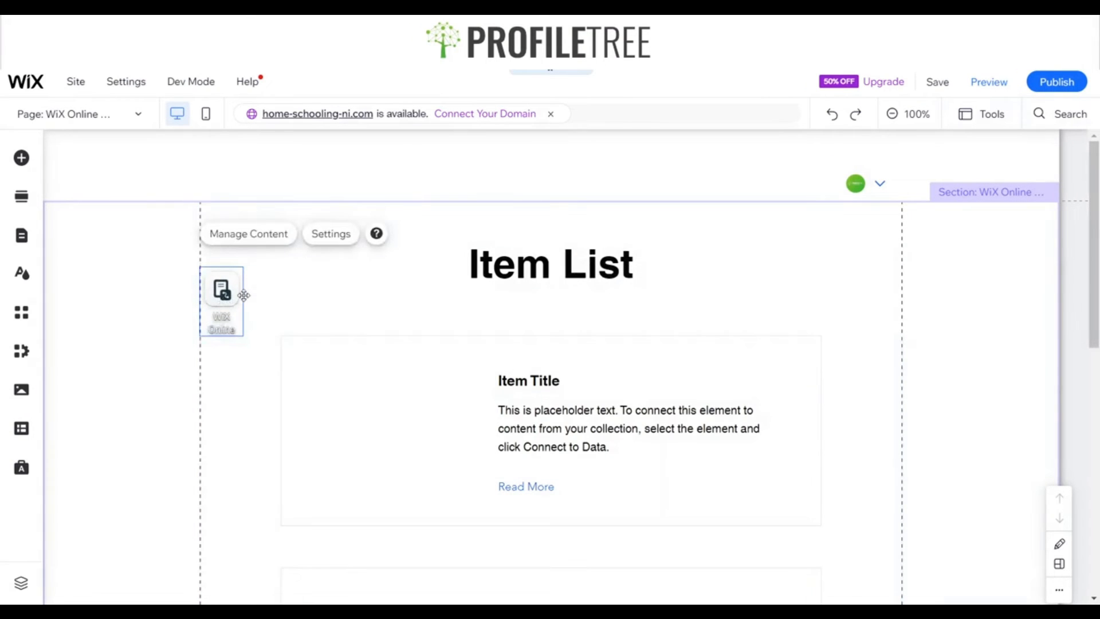
{"action": "scroll", "coordinate": [611, 384], "scroll_direction": "down", "scroll_amount": 5}
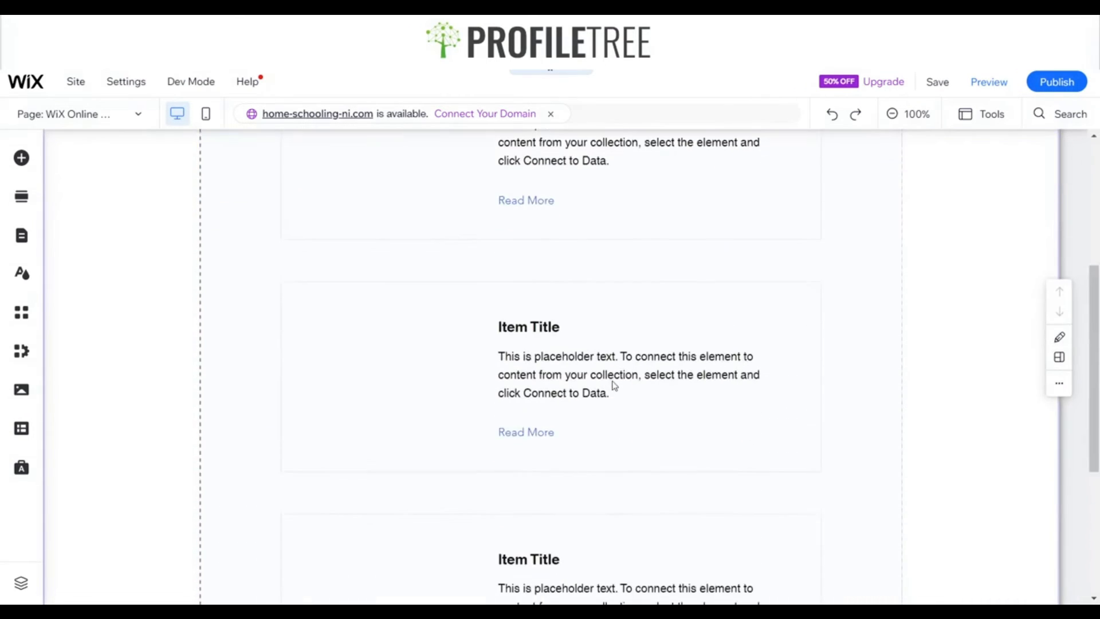
{"action": "scroll", "coordinate": [614, 385], "scroll_direction": "up", "scroll_amount": 5}
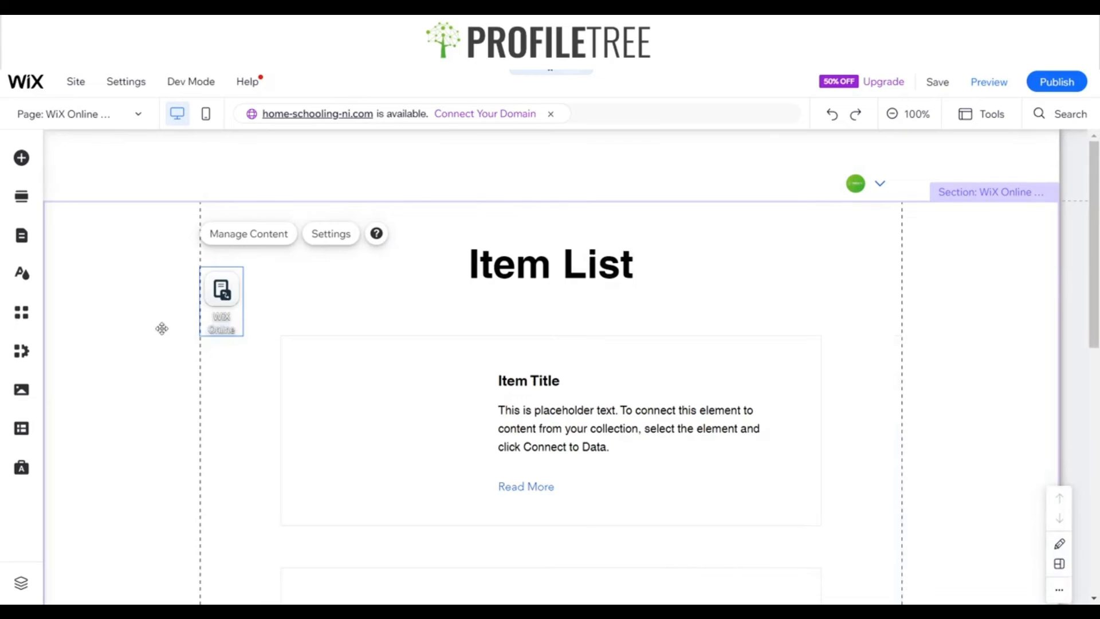
{"action": "left_click_drag", "start_coordinate": [161, 328], "coordinate": [81, 380]}
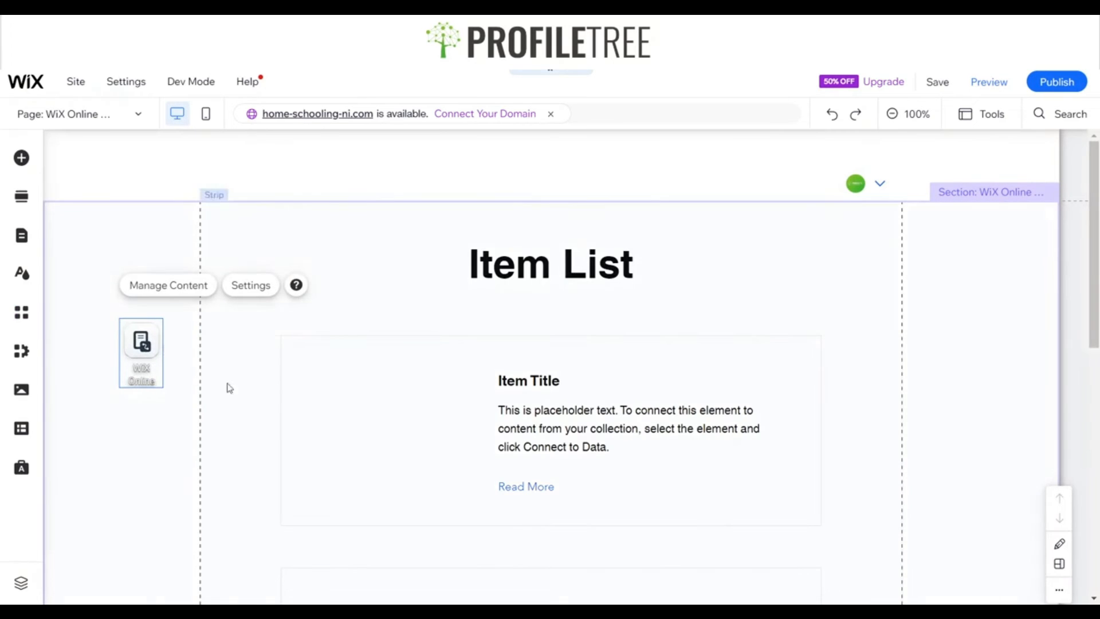
{"action": "left_click", "coordinate": [250, 395]}
{"action": "key", "text": "Delete"}
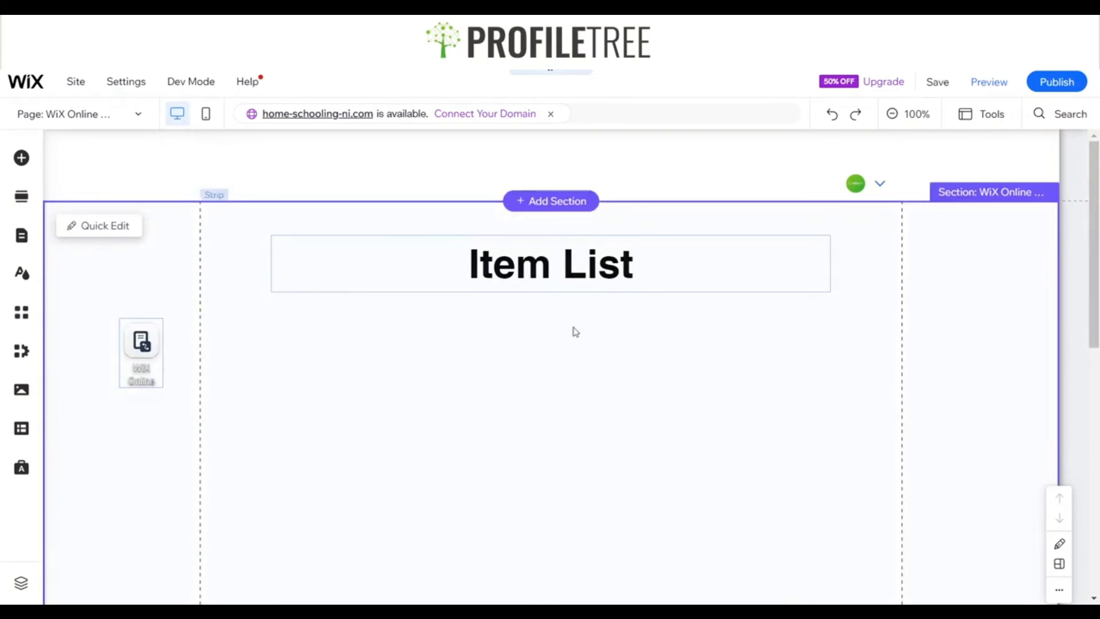
Replace the Item List heading text with 'Module 1 WiX'.
{"action": "left_click", "coordinate": [559, 274]}
{"action": "left_click", "coordinate": [306, 325]}
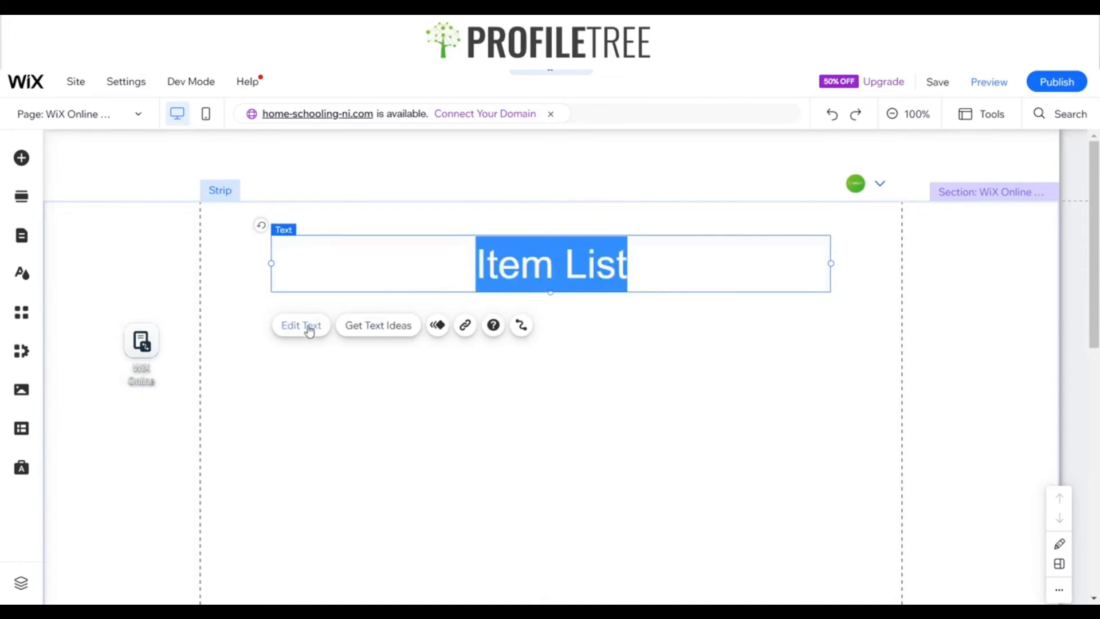
{"action": "type", "text": "WIX"}
{"action": "key", "text": "BackSpace"}
{"action": "key", "text": "BackSpace"}
{"action": "key", "text": "BackSpace"}
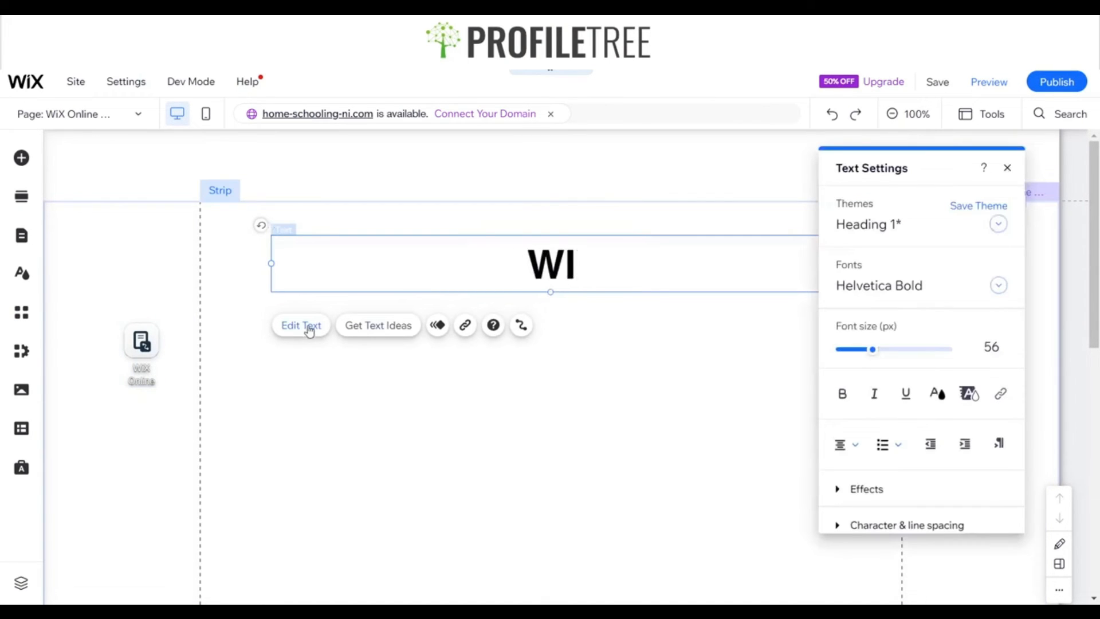
{"action": "type", "text": "Modu"}
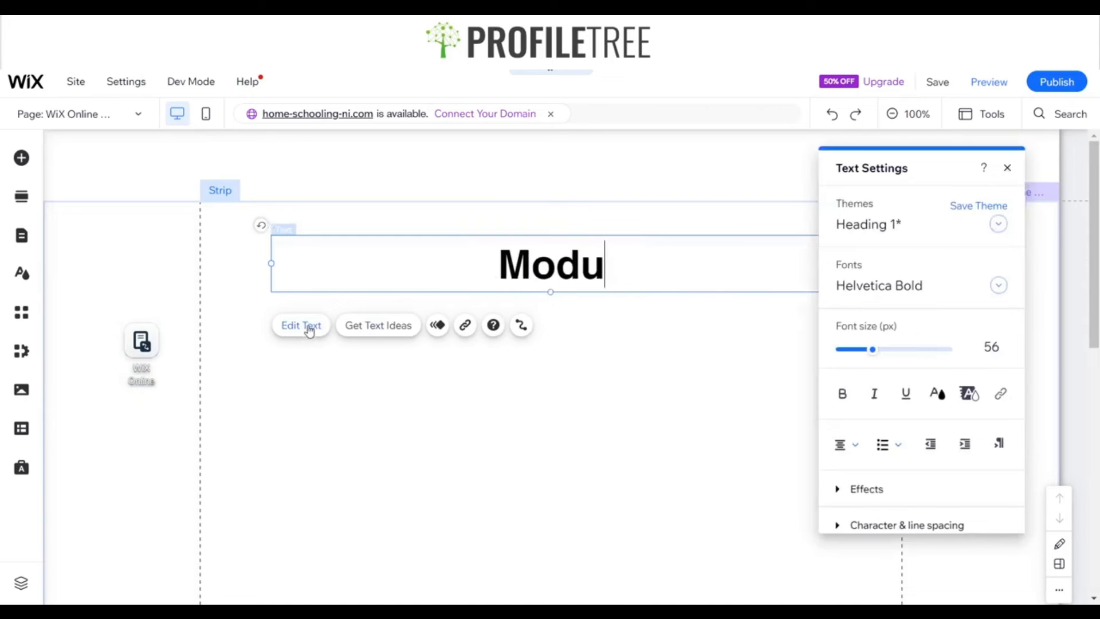
{"action": "type", "text": "le 1 WiX"}
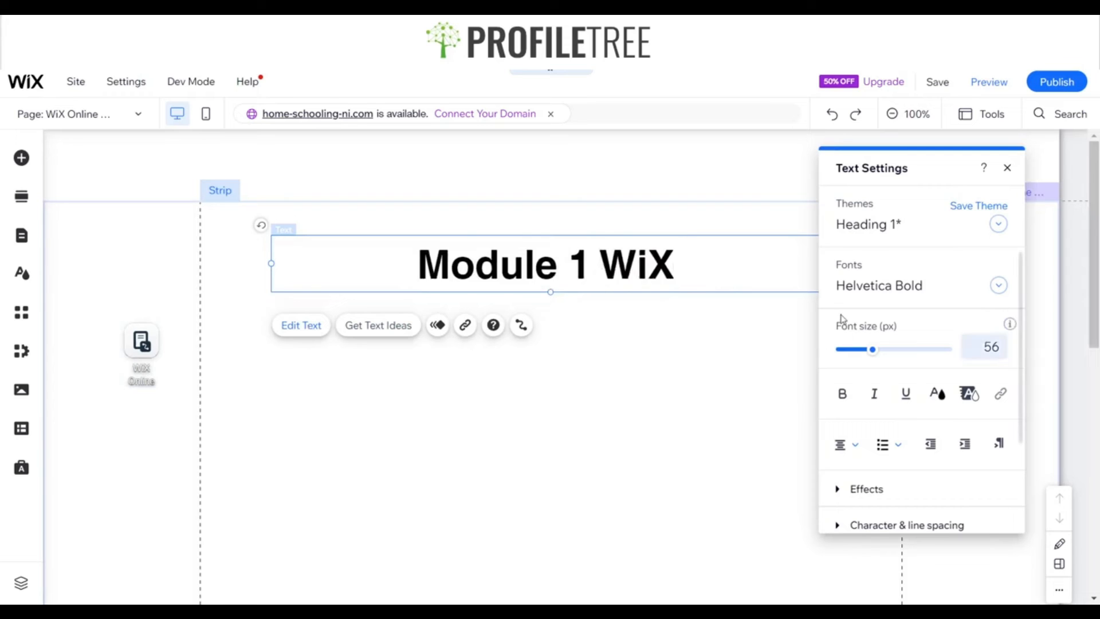
Set the heading font to Poppins Semi Bold.
{"action": "key", "text": "ctrl+a"}
{"action": "left_click", "coordinate": [897, 297]}
{"action": "type", "text": "P"}
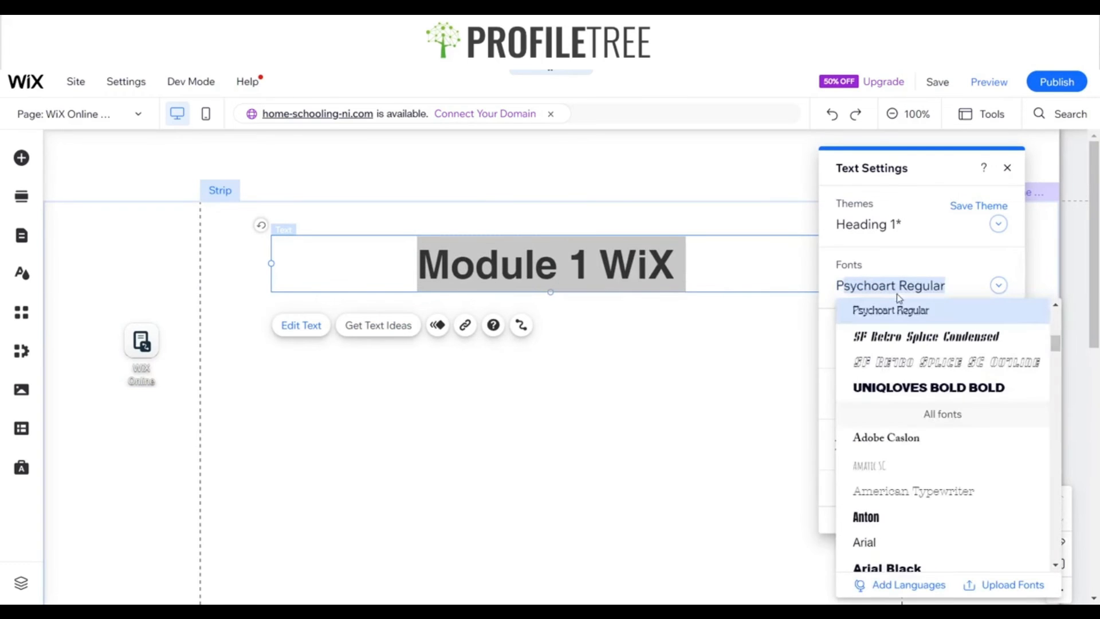
{"action": "type", "text": "oppins Extra Light"}
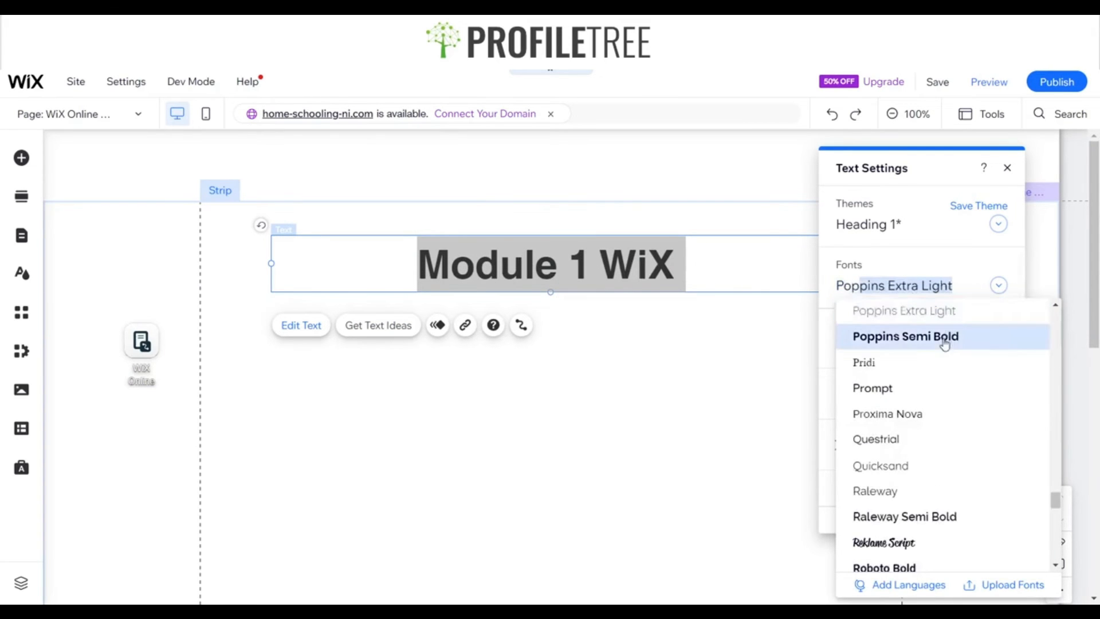
{"action": "left_click", "coordinate": [943, 337]}
{"action": "left_click", "coordinate": [744, 373]}
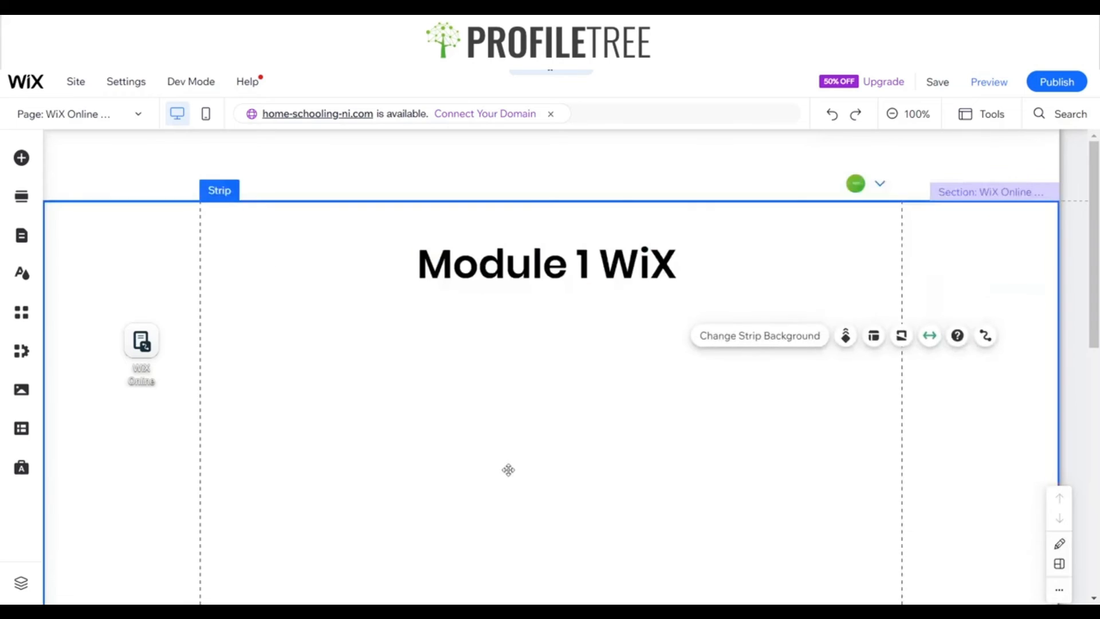
{"action": "scroll", "coordinate": [428, 376], "scroll_direction": "down", "scroll_amount": 1}
{"action": "scroll", "coordinate": [427, 376], "scroll_direction": "down", "scroll_amount": 4}
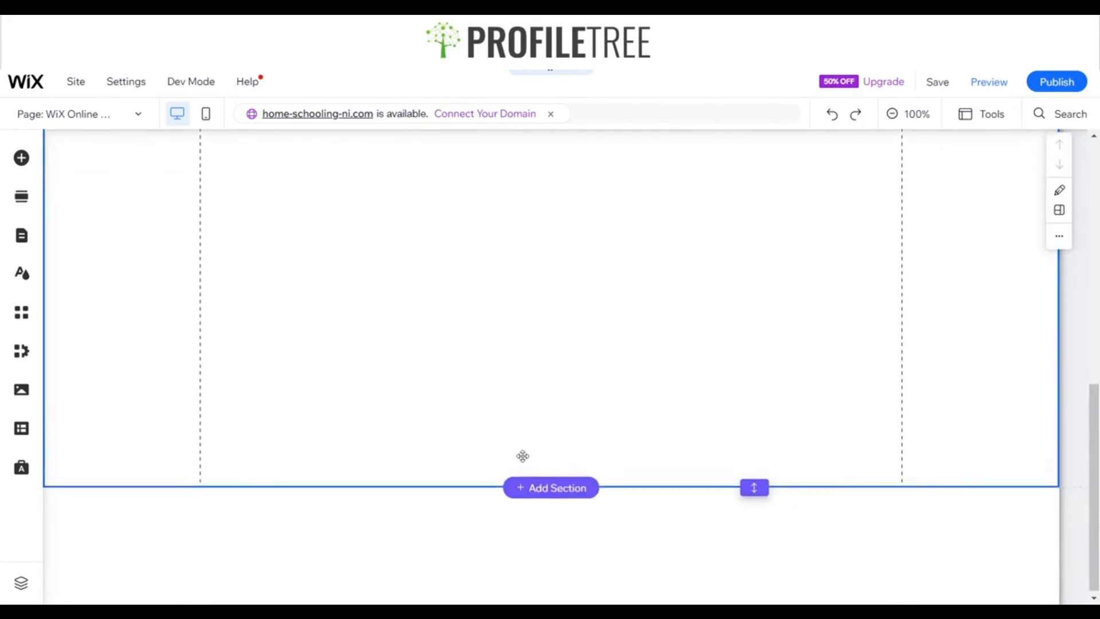
{"action": "scroll", "coordinate": [413, 382], "scroll_direction": "up", "scroll_amount": 5}
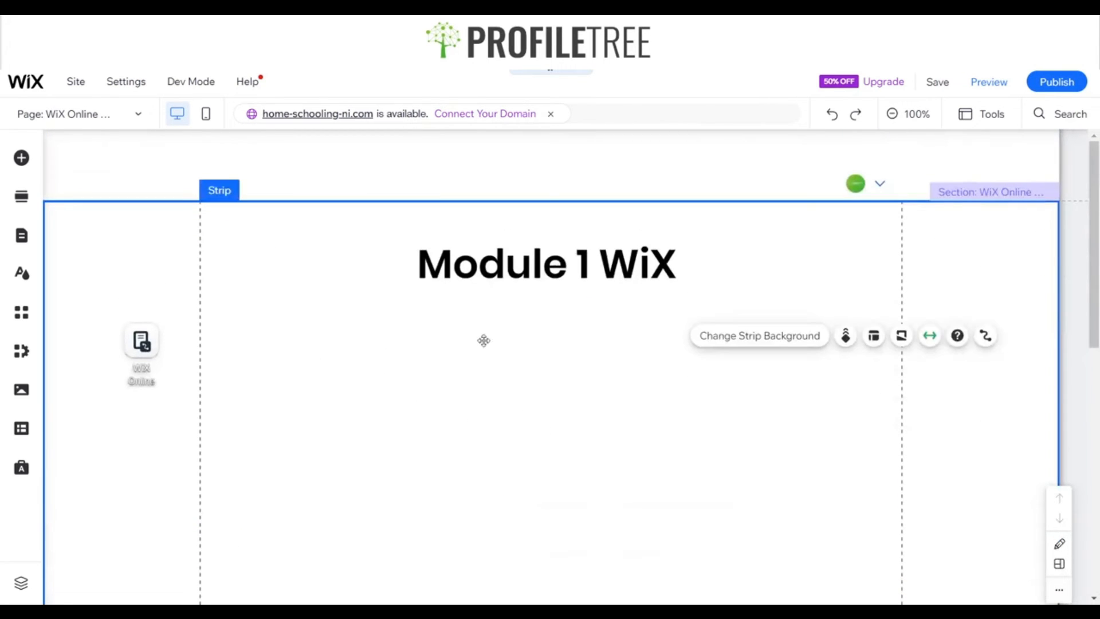
{"action": "left_click", "coordinate": [22, 157]}
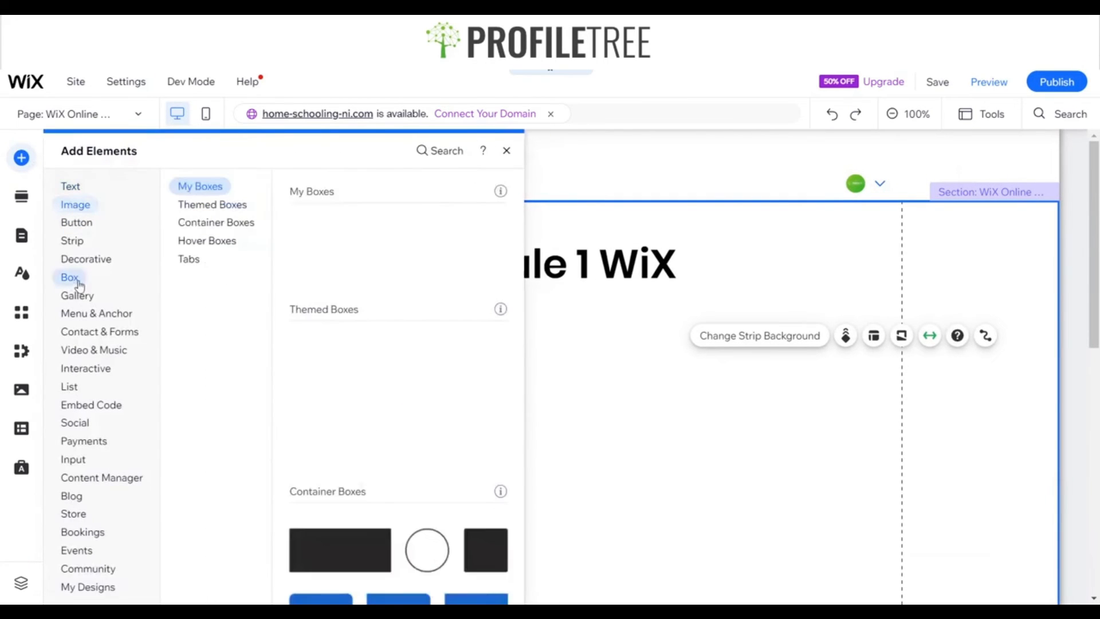
{"action": "left_click", "coordinate": [88, 241]}
{"action": "left_click", "coordinate": [63, 350]}
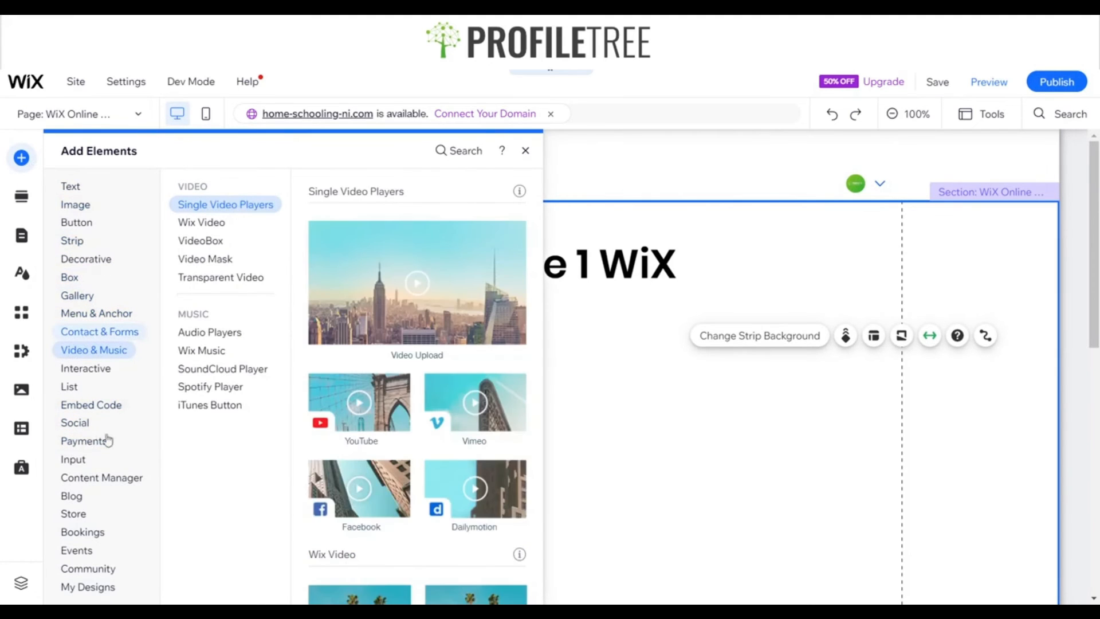
{"action": "left_click", "coordinate": [462, 156]}
{"action": "type", "text": "Video"}
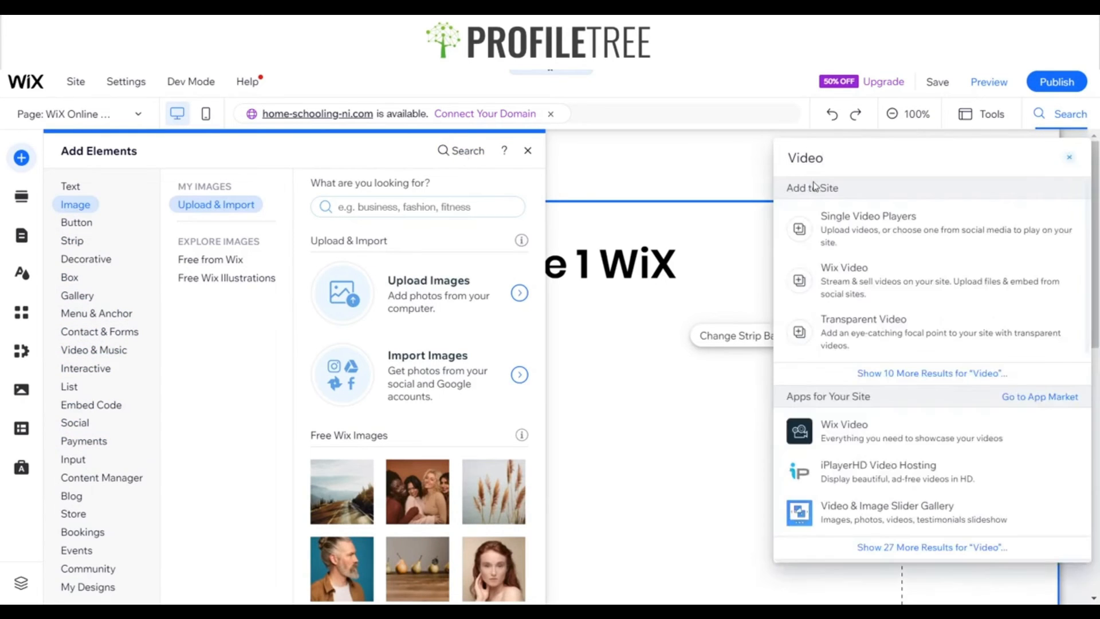
{"action": "left_click", "coordinate": [862, 241]}
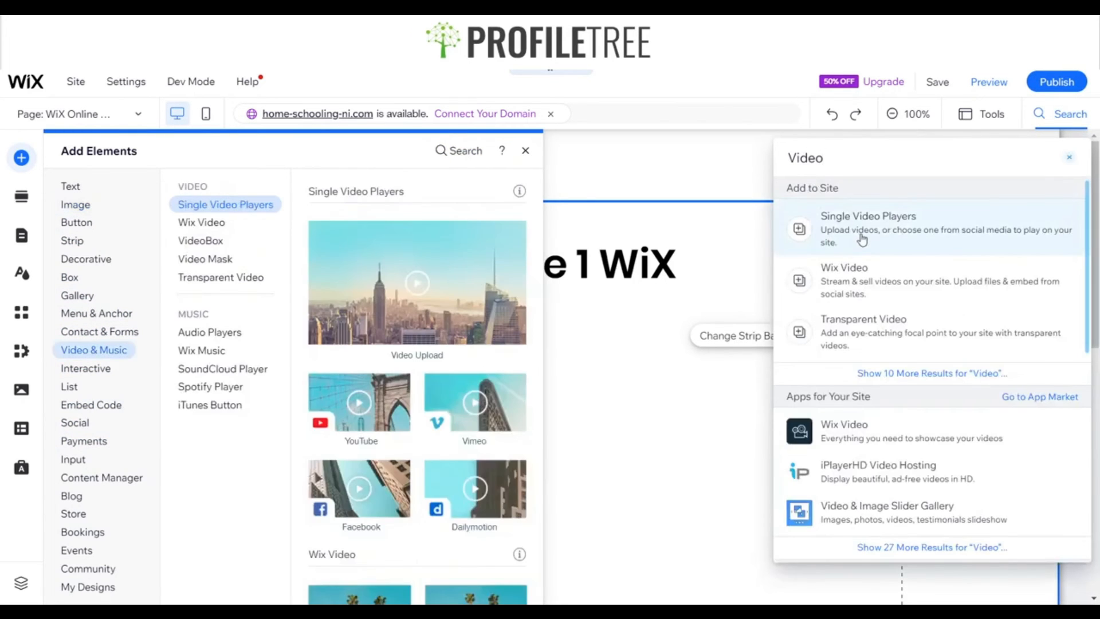
{"action": "key", "text": "Down"}
{"action": "key", "text": "Return"}
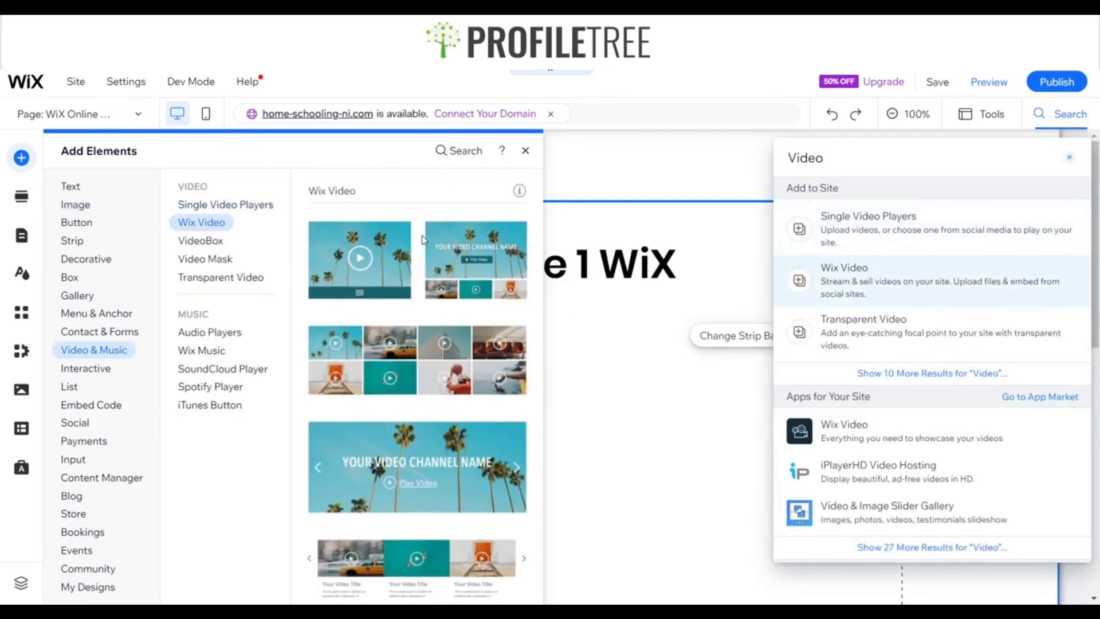
{"action": "left_click", "coordinate": [212, 205]}
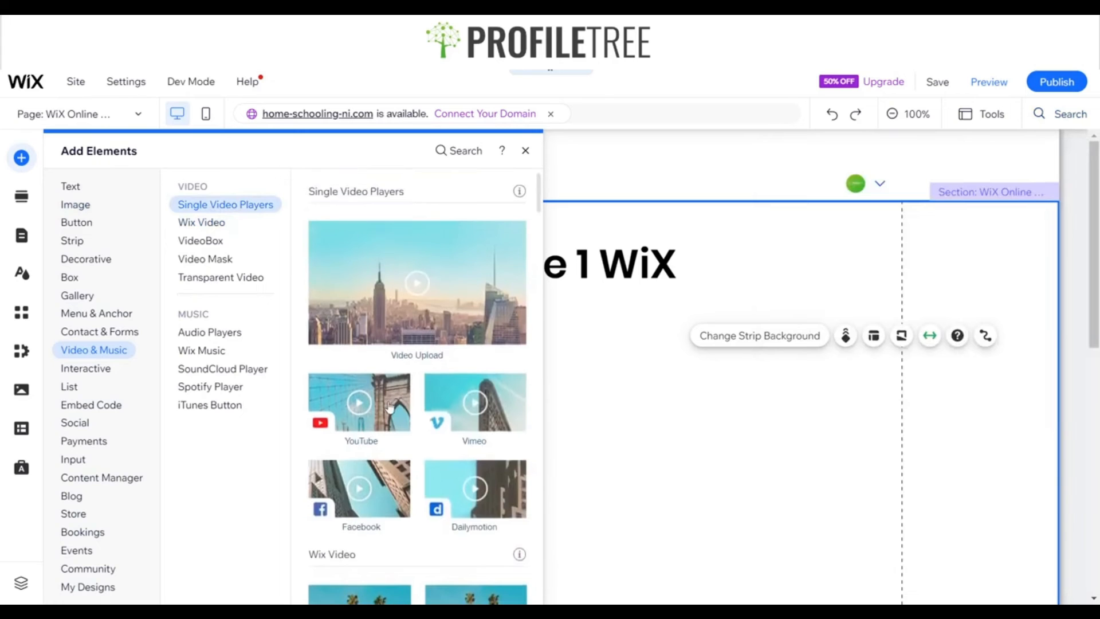
{"action": "left_click_drag", "start_coordinate": [389, 408], "coordinate": [631, 432]}
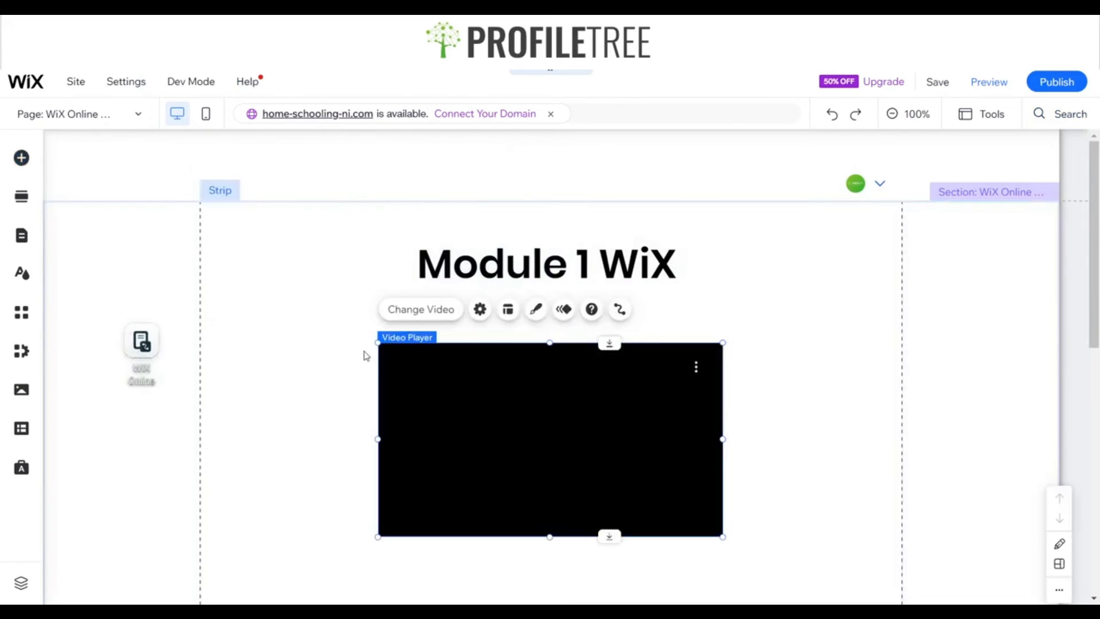
{"action": "left_click_drag", "start_coordinate": [378, 342], "coordinate": [250, 270]}
{"action": "left_click_drag", "start_coordinate": [569, 393], "coordinate": [634, 428]}
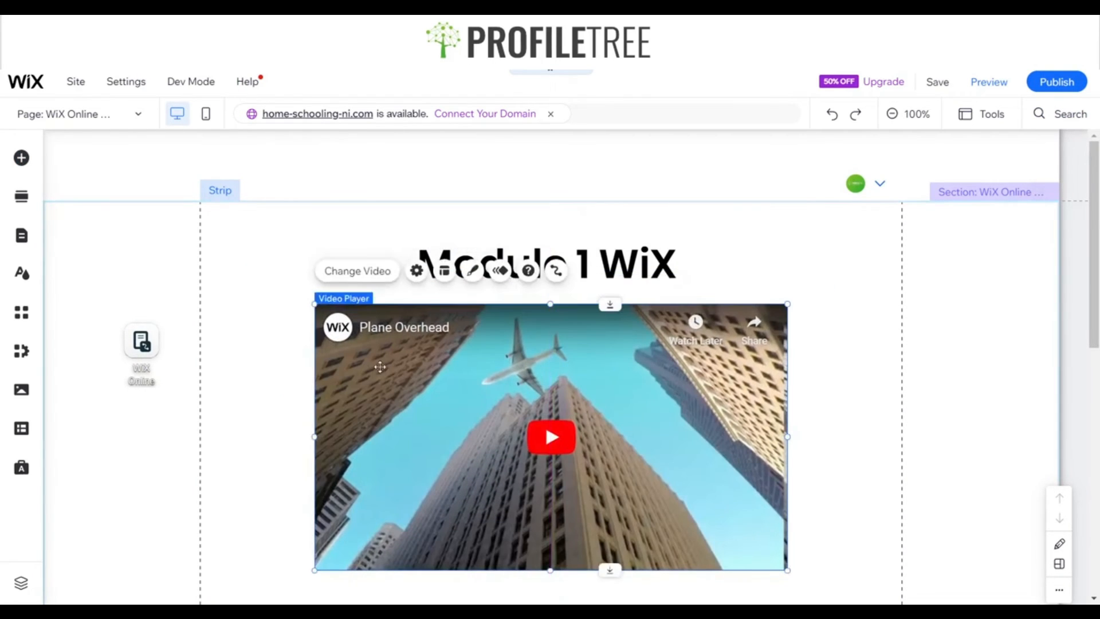
{"action": "scroll", "coordinate": [380, 361], "scroll_direction": "down", "scroll_amount": 1}
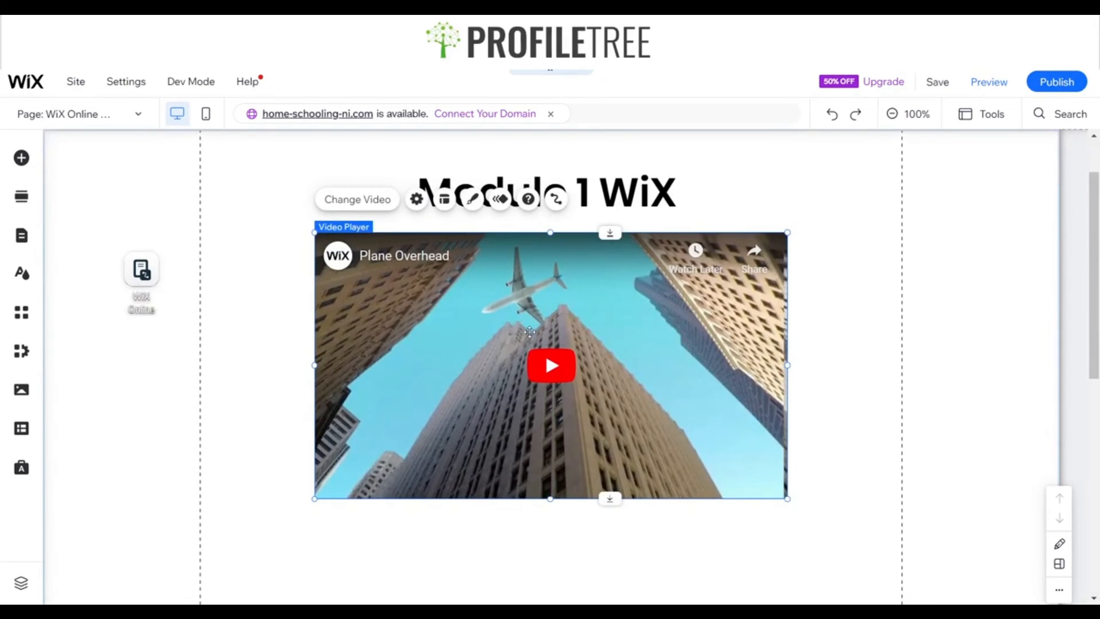
{"action": "key", "text": "Delete"}
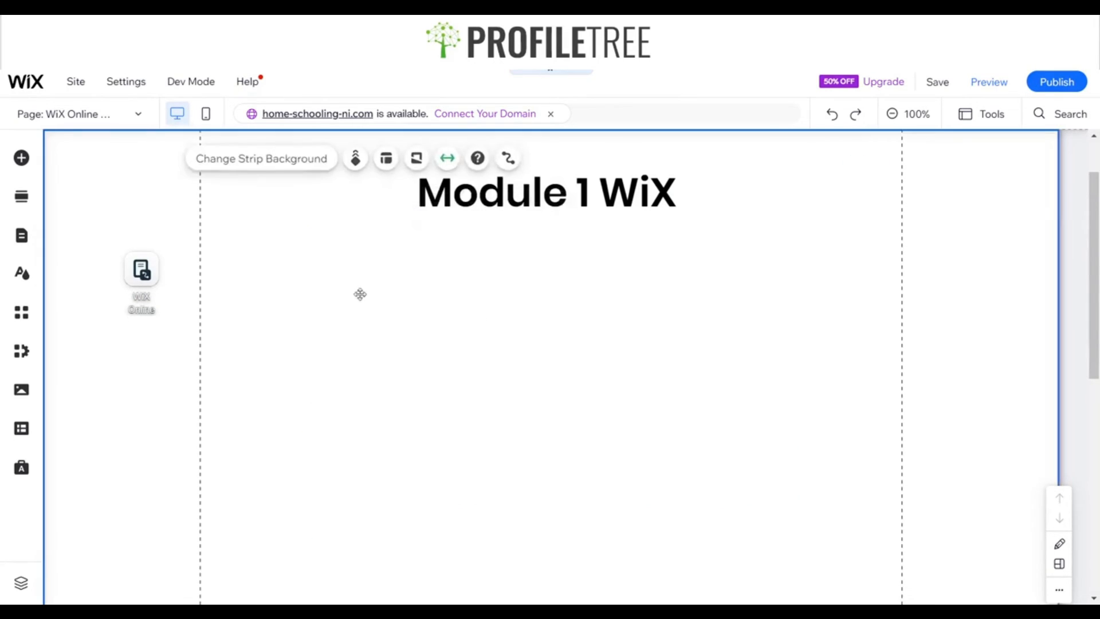
Add a Video Upload player under the Module 1 WiX heading, sized to about 780 by 424.
{"action": "left_click", "coordinate": [21, 158]}
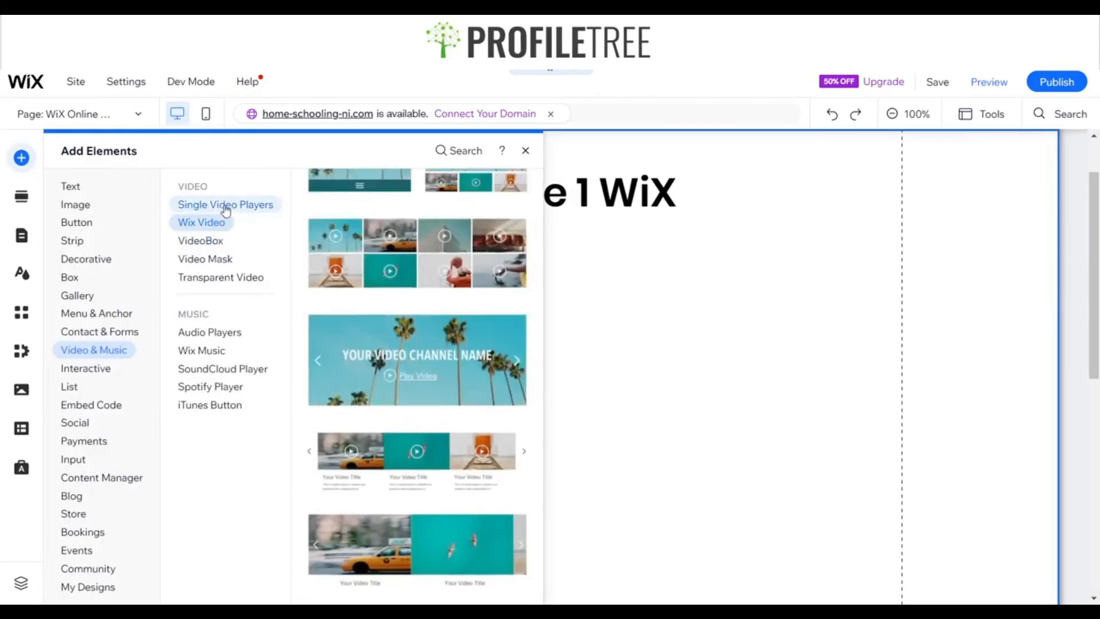
{"action": "left_click_drag", "start_coordinate": [378, 250], "coordinate": [487, 333]}
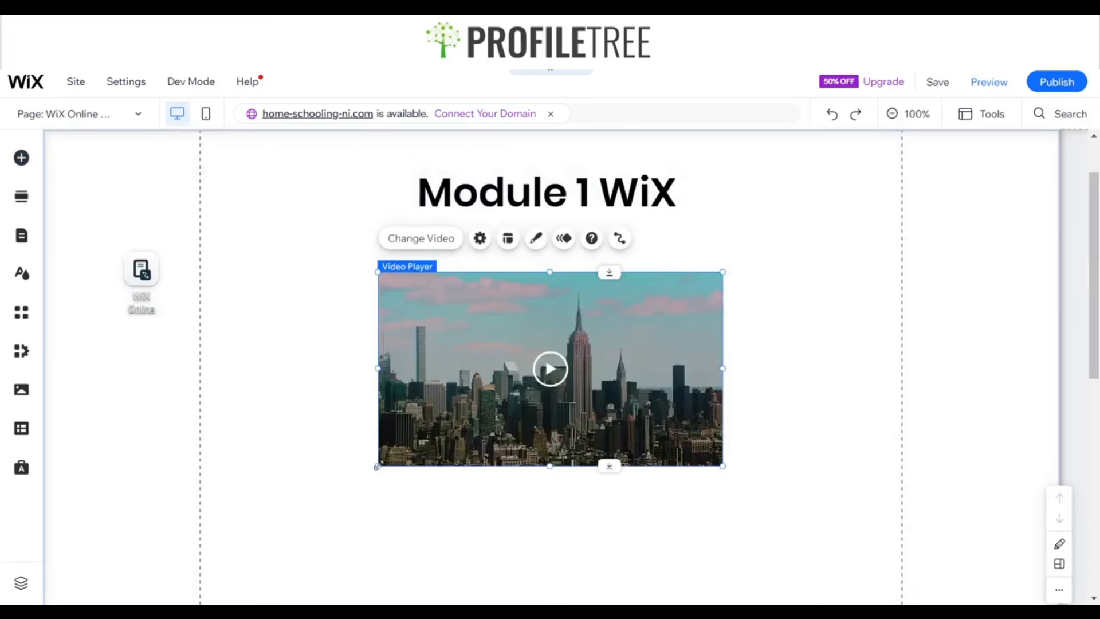
{"action": "left_click_drag", "start_coordinate": [377, 466], "coordinate": [182, 576]}
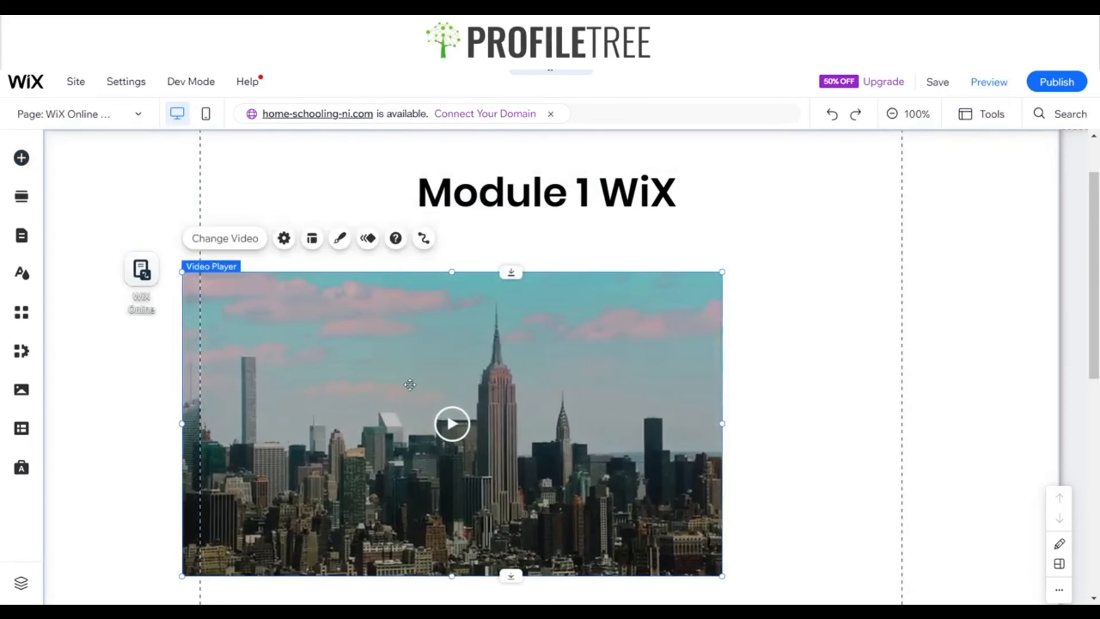
{"action": "mouse_move", "coordinate": [410, 384]}
{"action": "left_mouse_down"}
{"action": "mouse_move", "coordinate": [424, 383]}
{"action": "mouse_move", "coordinate": [415, 383]}
{"action": "left_mouse_up"}
{"action": "left_click_drag", "start_coordinate": [811, 398], "coordinate": [835, 395]}
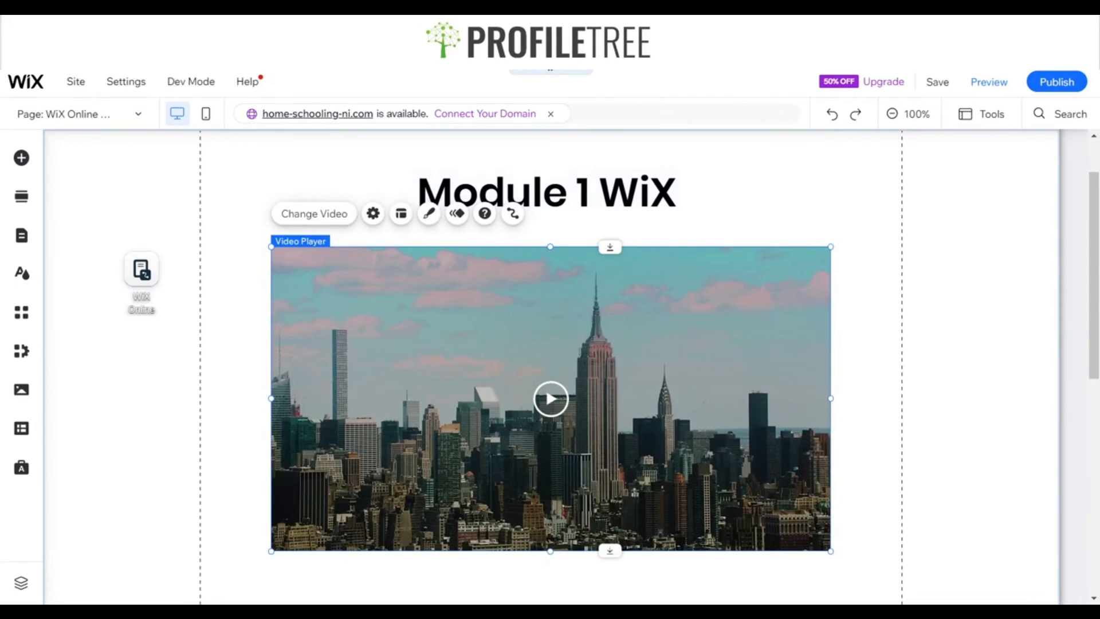
{"action": "scroll", "coordinate": [447, 568], "scroll_direction": "down", "scroll_amount": 3}
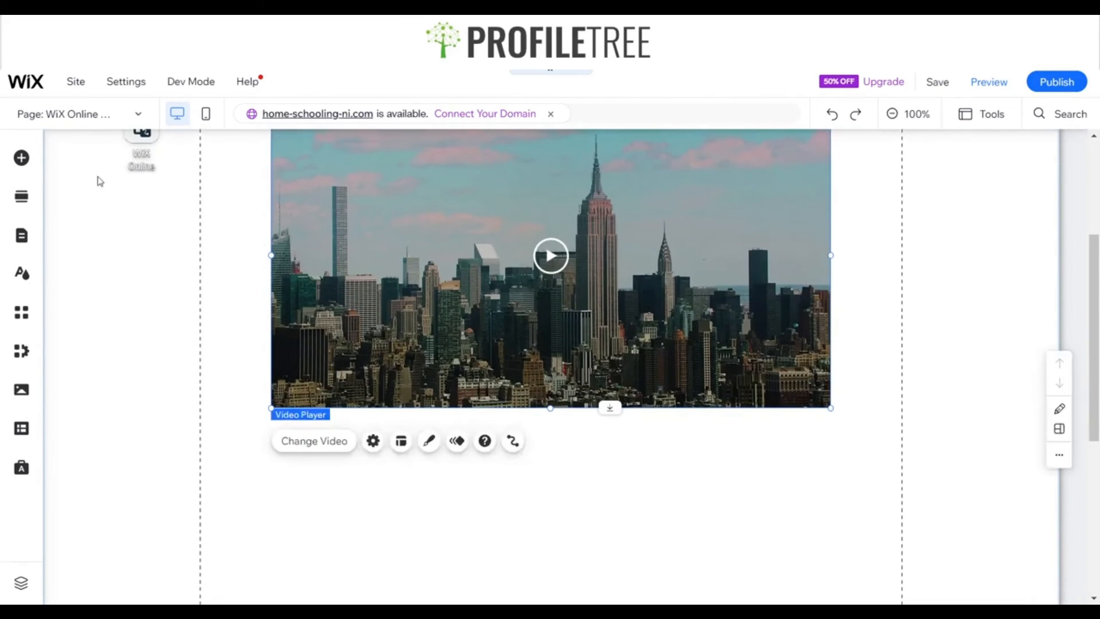
{"action": "left_click", "coordinate": [28, 161]}
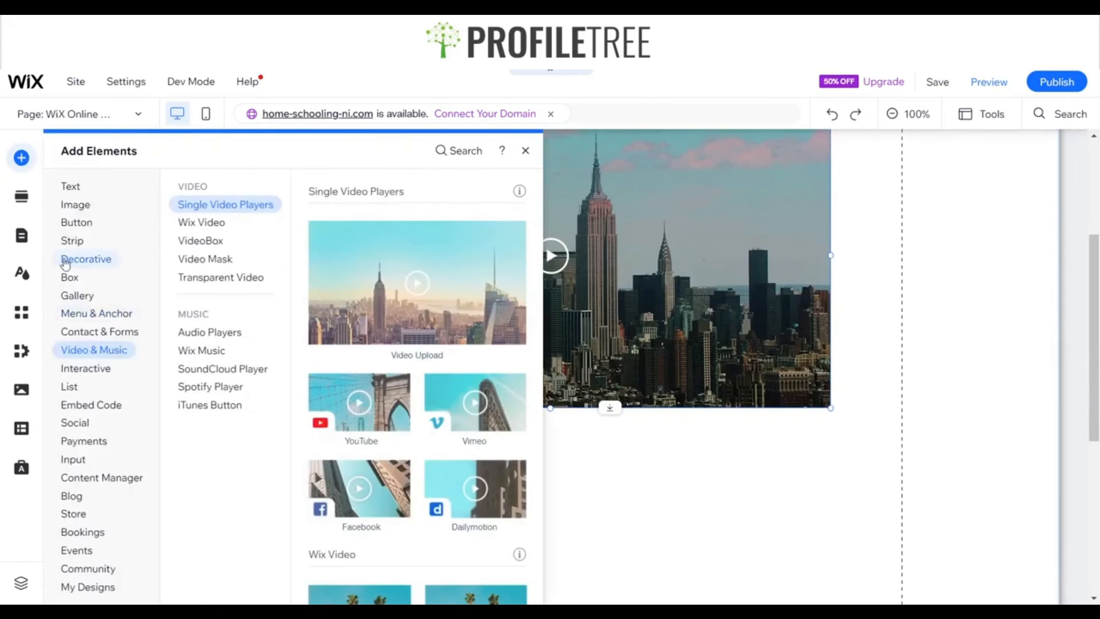
Add a paragraph text element from the Text section's Paragraphs styles.
{"action": "mouse_move", "coordinate": [77, 216]}
{"action": "left_click", "coordinate": [82, 264]}
{"action": "mouse_move", "coordinate": [75, 190]}
{"action": "left_click", "coordinate": [186, 208]}
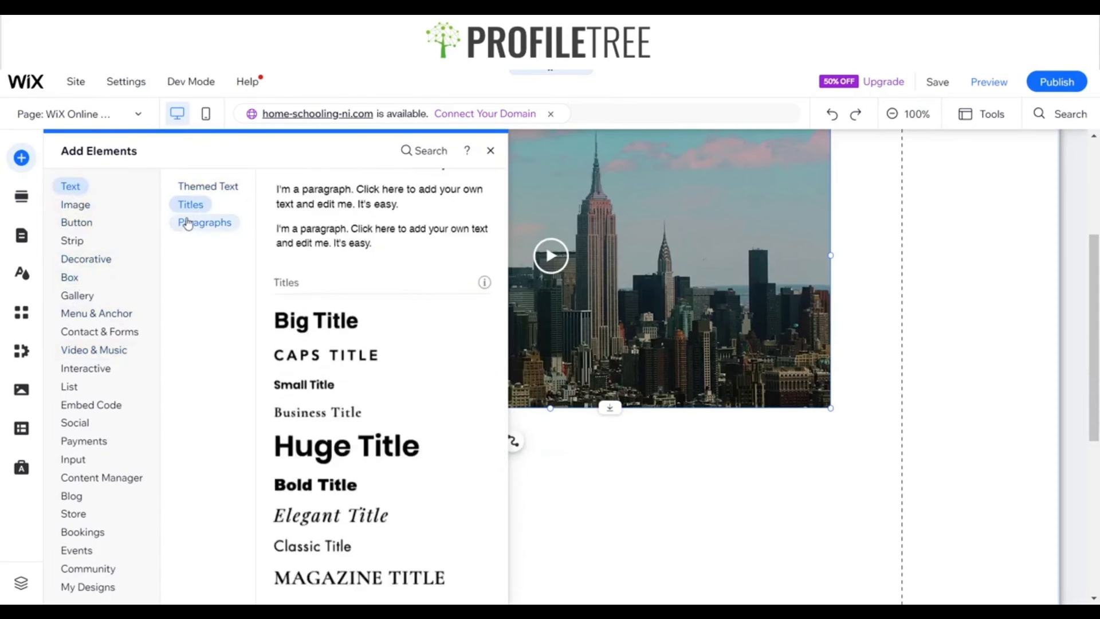
{"action": "left_click", "coordinate": [188, 224]}
{"action": "left_click", "coordinate": [341, 270]}
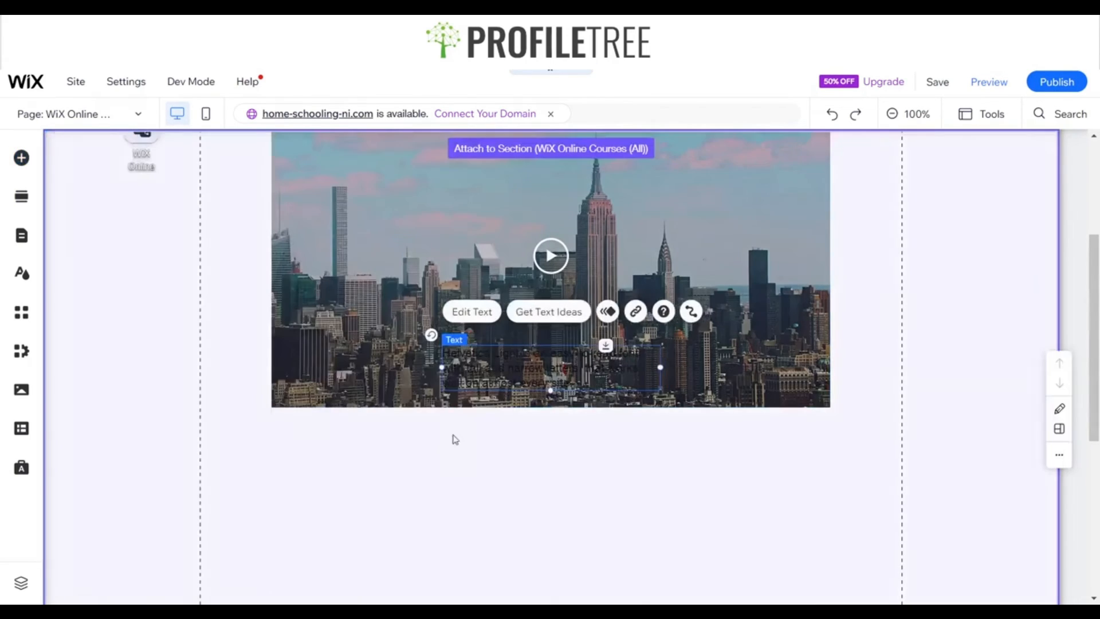
Move the paragraph beneath the video, widen it to one line and centre it.
{"action": "left_click_drag", "start_coordinate": [510, 356], "coordinate": [340, 444]}
{"action": "left_click_drag", "start_coordinate": [488, 455], "coordinate": [830, 453]}
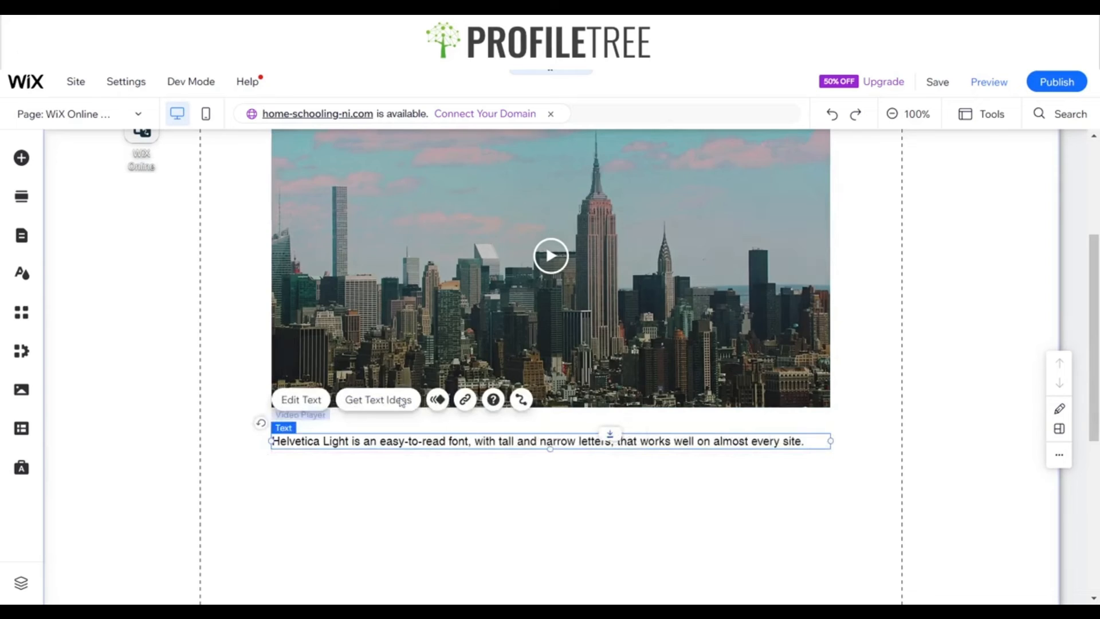
{"action": "scroll", "coordinate": [434, 364], "scroll_direction": "up", "scroll_amount": 1}
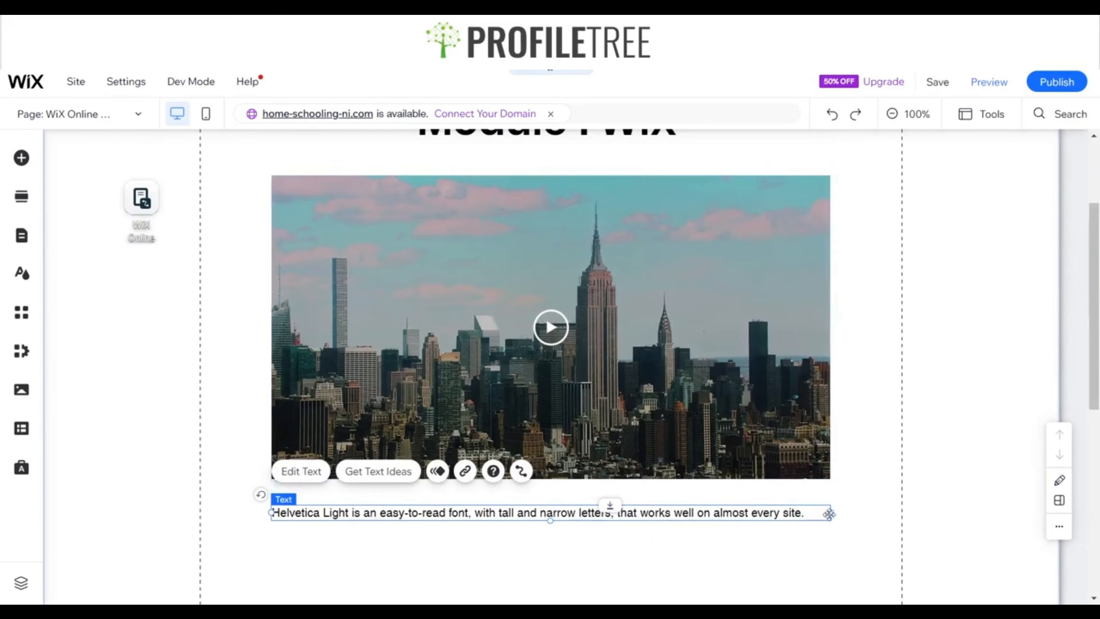
{"action": "left_click_drag", "start_coordinate": [830, 512], "coordinate": [810, 513]}
{"action": "left_click_drag", "start_coordinate": [740, 508], "coordinate": [745, 510]}
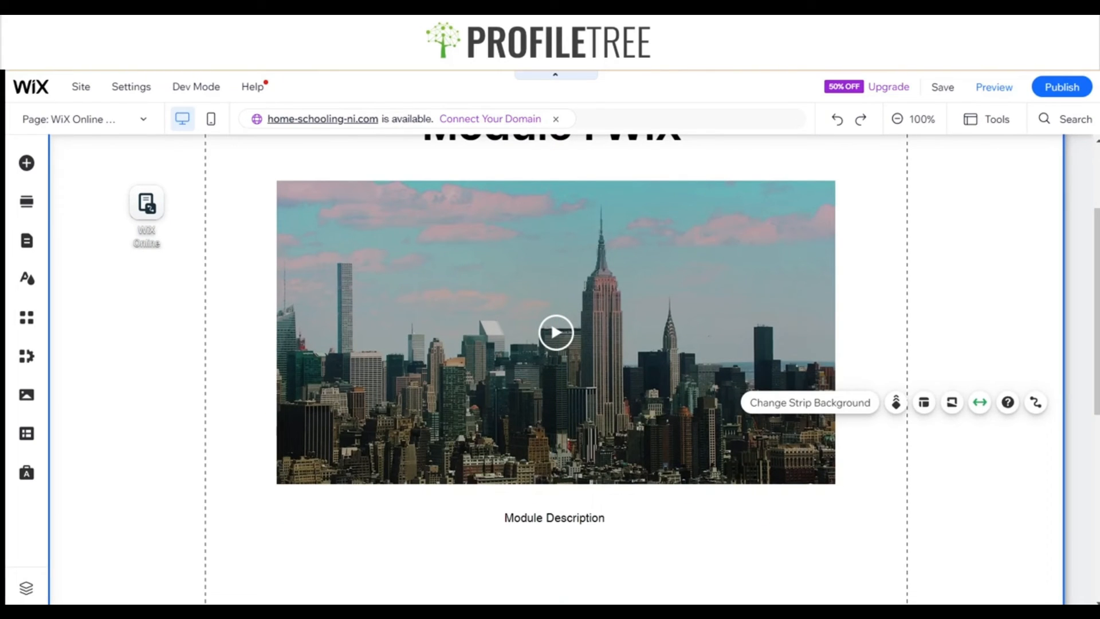
{"action": "scroll", "coordinate": [530, 363], "scroll_direction": "up", "scroll_amount": 1}
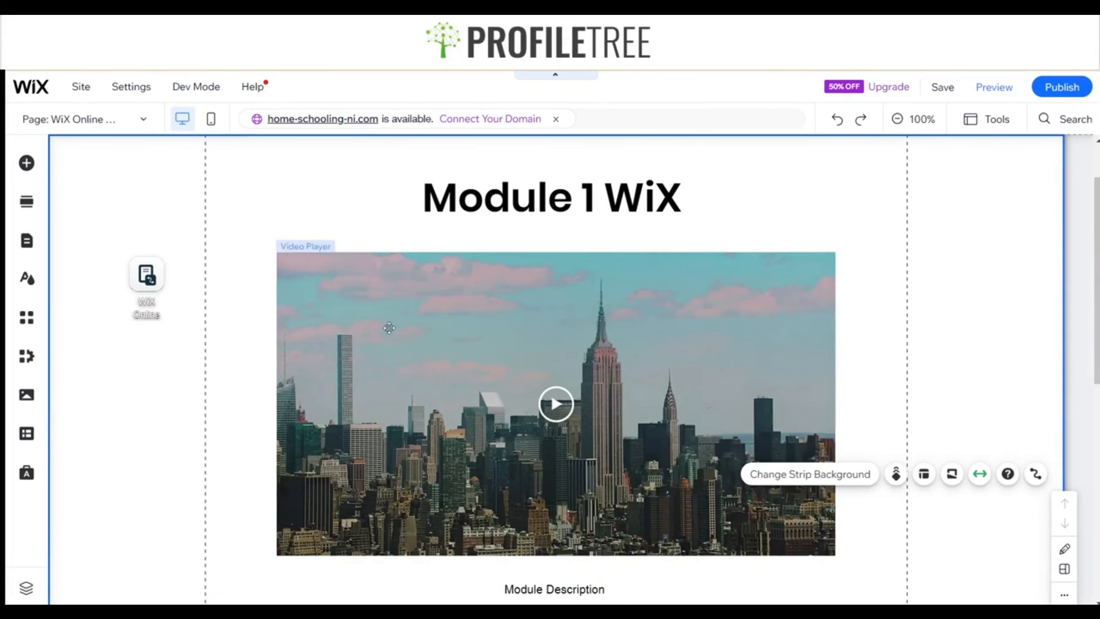
{"action": "left_click", "coordinate": [26, 163]}
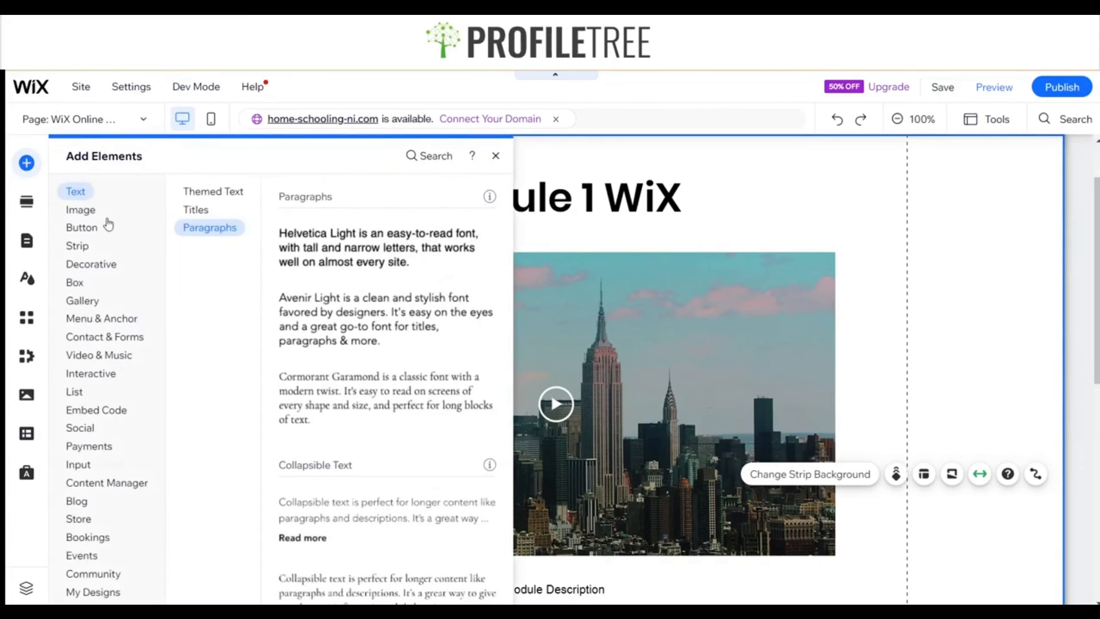
{"action": "left_click", "coordinate": [102, 265]}
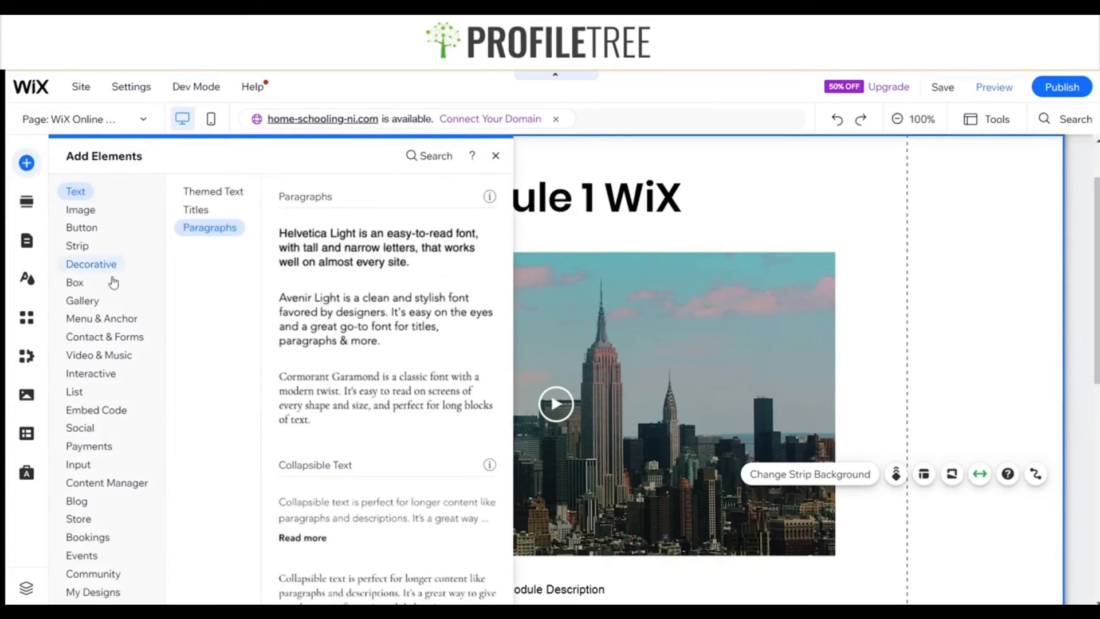
{"action": "left_click", "coordinate": [75, 395]}
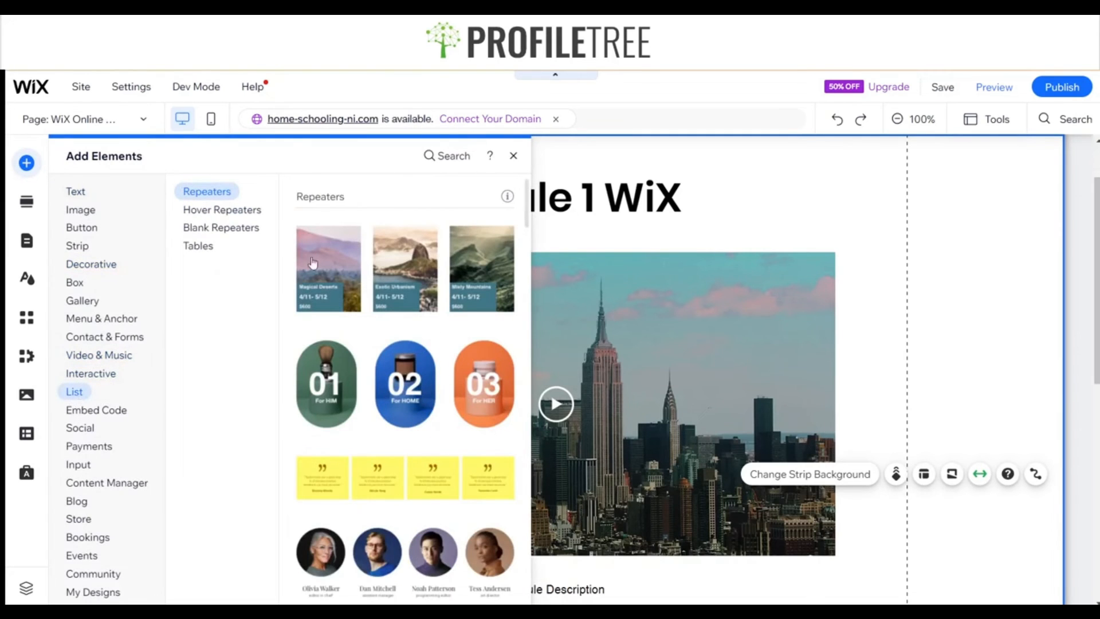
{"action": "left_click", "coordinate": [223, 212]}
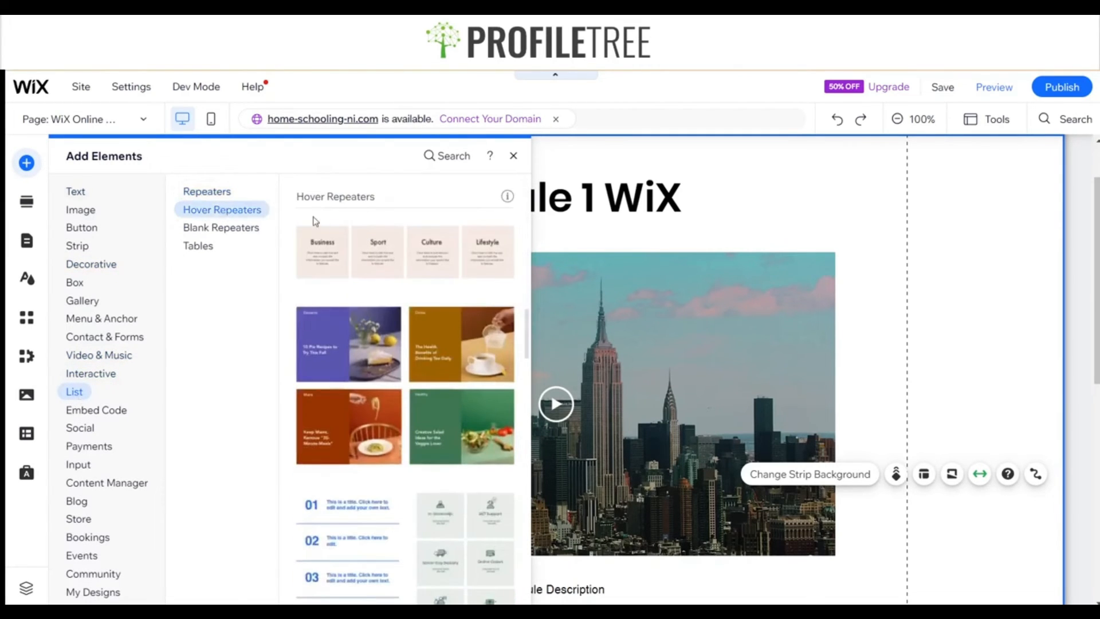
{"action": "left_click", "coordinate": [220, 191]}
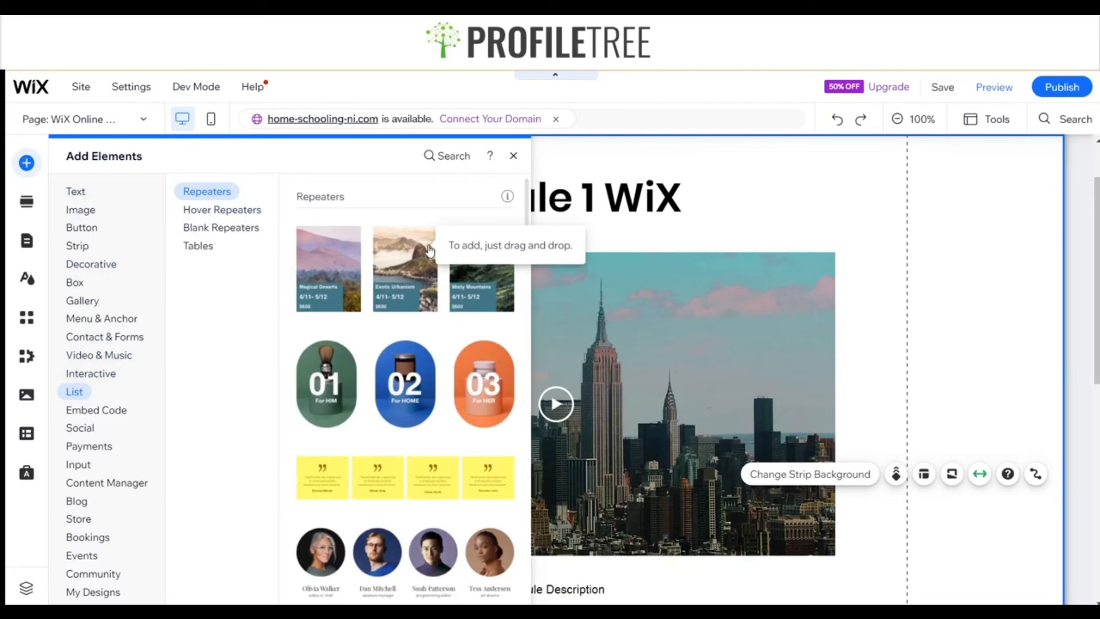
{"action": "left_click", "coordinate": [514, 155]}
Edit the heading text from 'Module 1 WiX' to 'Modules WiX'.
{"action": "left_click", "coordinate": [572, 196]}
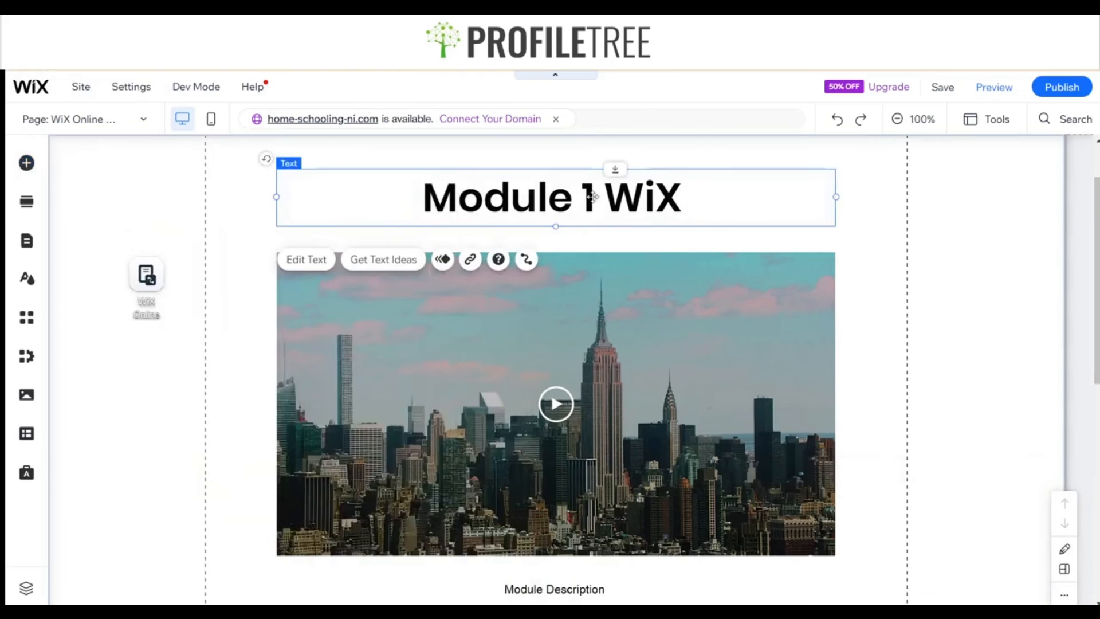
{"action": "double_click", "coordinate": [707, 197]}
{"action": "left_click_drag", "start_coordinate": [678, 197], "coordinate": [573, 196]}
{"action": "triple_click", "coordinate": [697, 197]}
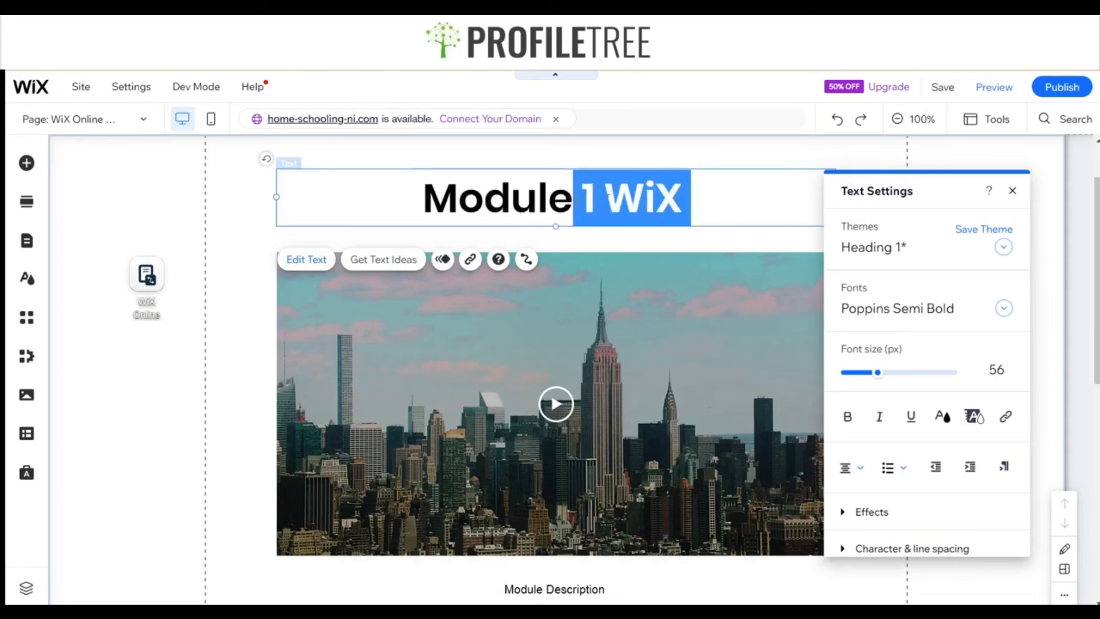
{"action": "left_click", "coordinate": [596, 198]}
{"action": "key", "text": "BackSpace"}
{"action": "key", "text": "BackSpace"}
{"action": "type", "text": "s"}
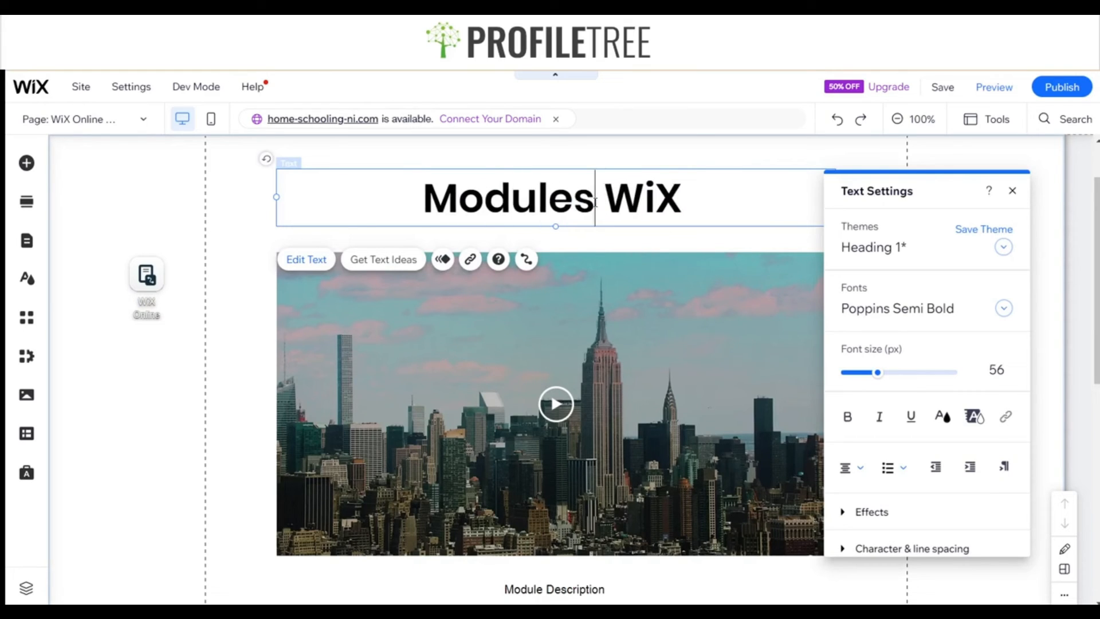
{"action": "left_click", "coordinate": [1013, 190]}
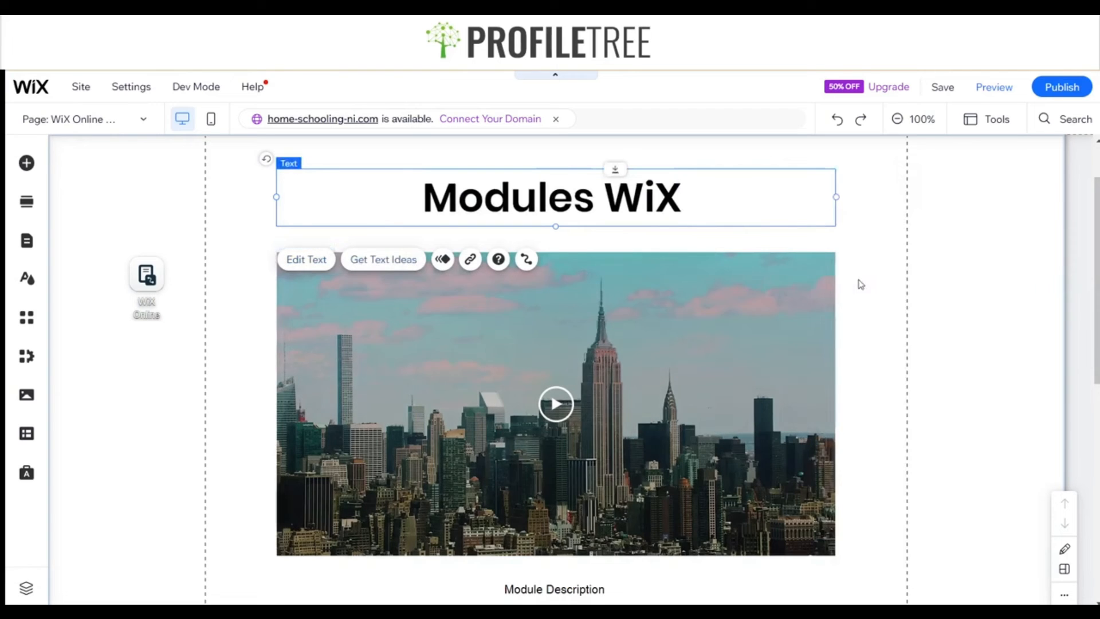
Reposition the WiX Online dataset element and reselect the Modules WiX heading.
{"action": "scroll", "coordinate": [600, 474], "scroll_direction": "down", "scroll_amount": 3}
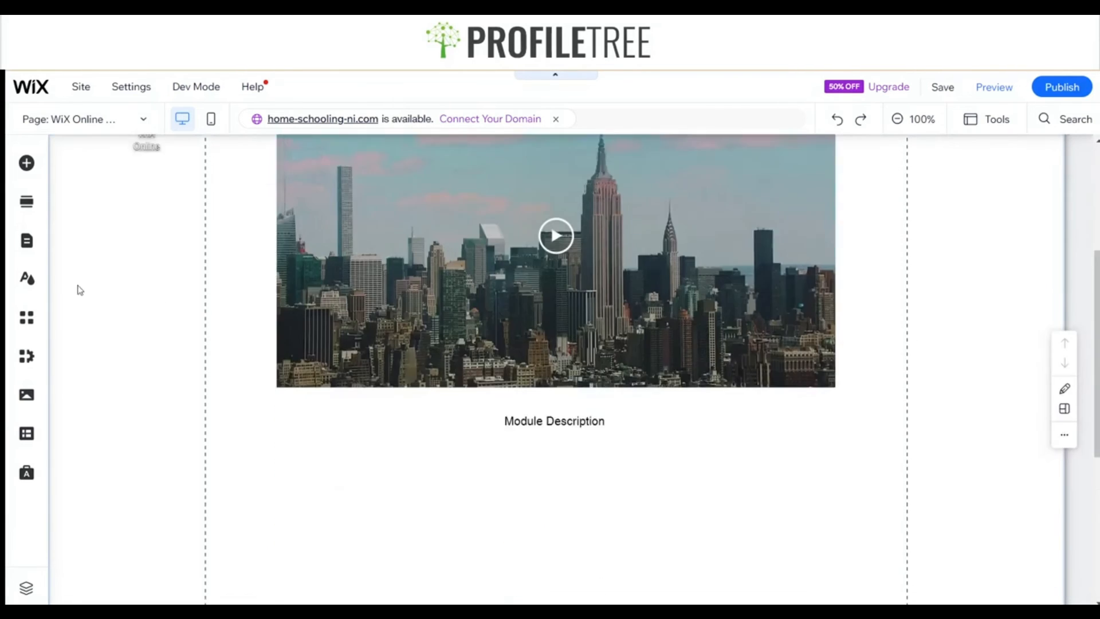
{"action": "scroll", "coordinate": [332, 295], "scroll_direction": "up", "scroll_amount": 3}
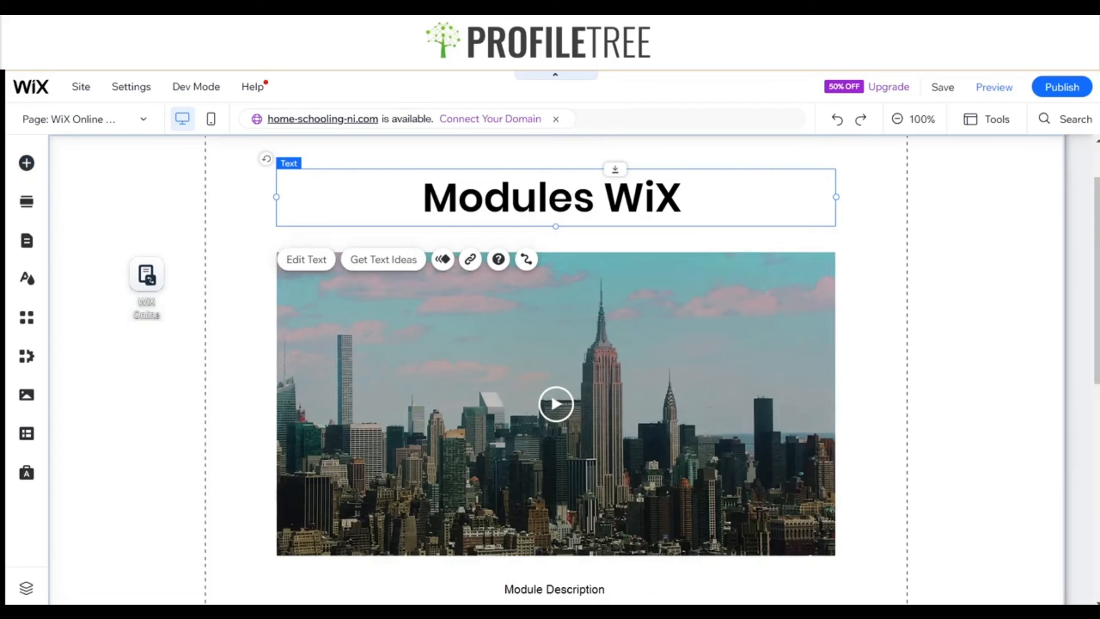
{"action": "left_click", "coordinate": [967, 290]}
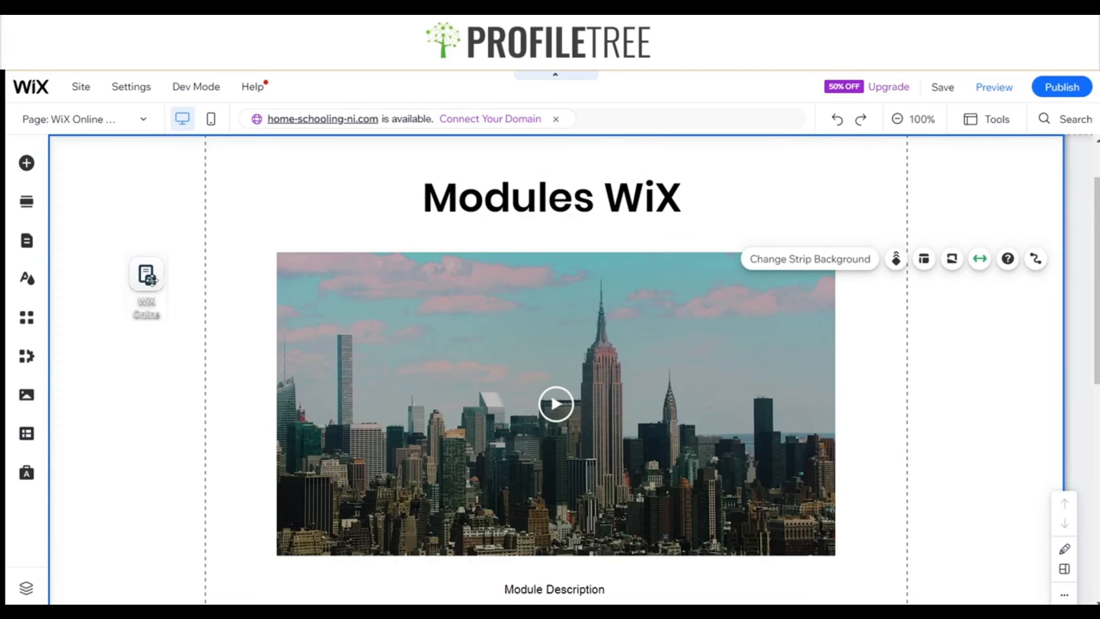
{"action": "left_click_drag", "start_coordinate": [162, 253], "coordinate": [151, 279]}
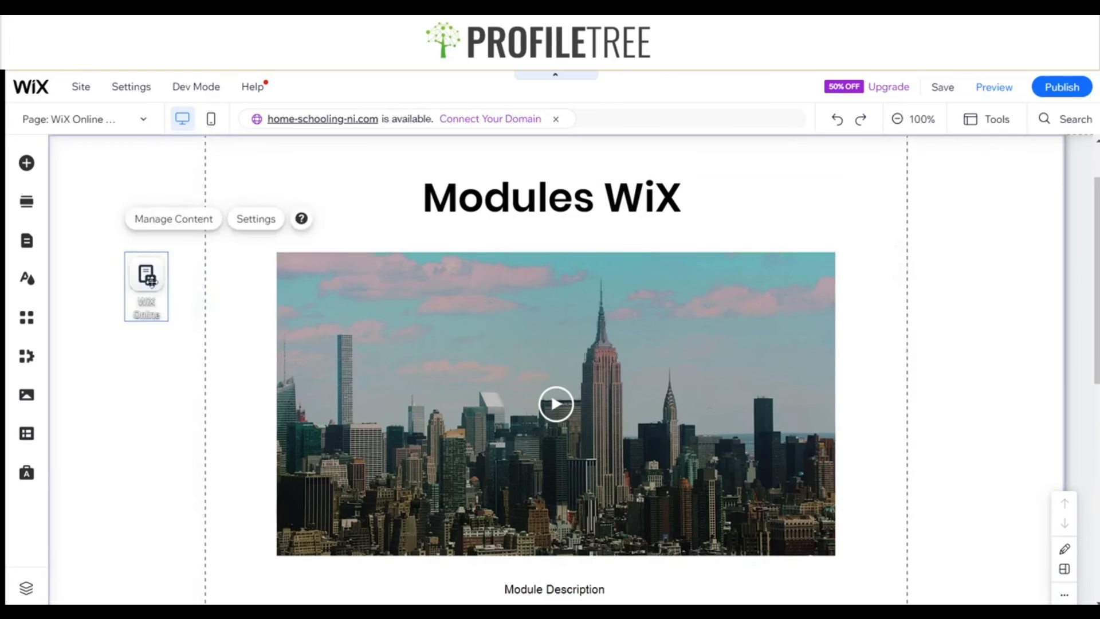
{"action": "left_click", "coordinate": [540, 196]}
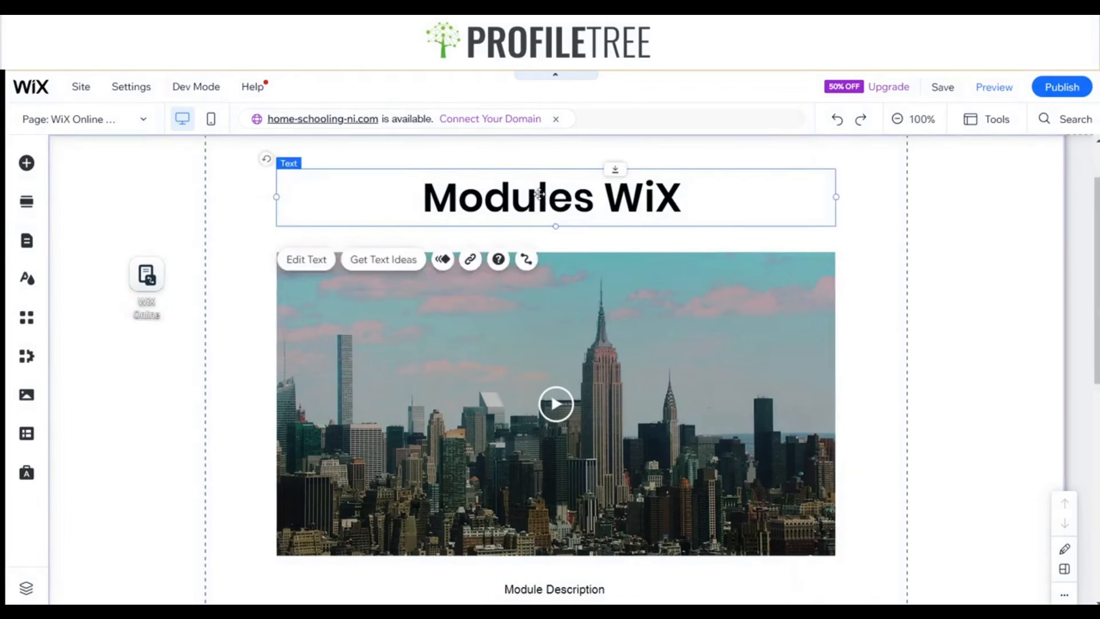
Choose WiX Online Courses as the heading's connected dataset.
{"action": "left_click", "coordinate": [524, 260]}
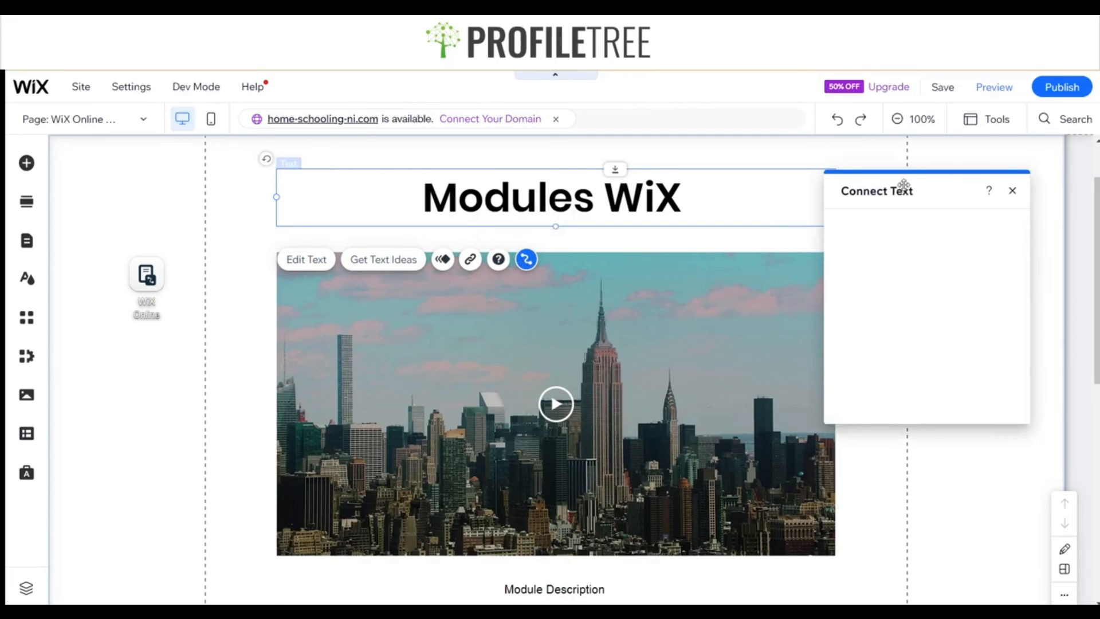
{"action": "left_click_drag", "start_coordinate": [904, 185], "coordinate": [692, 176]}
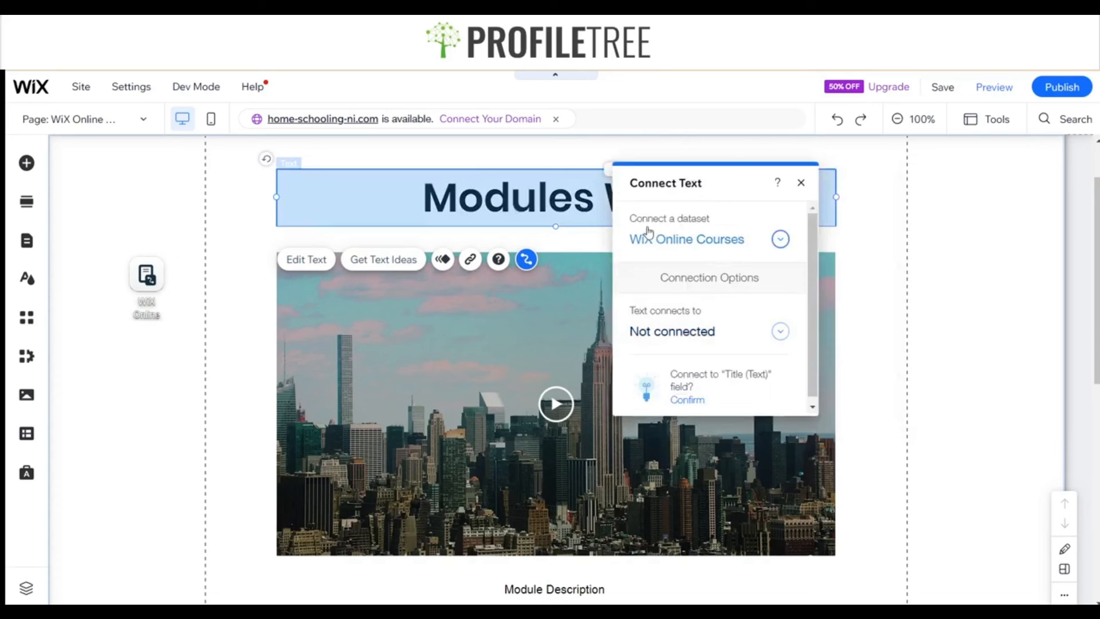
{"action": "left_click", "coordinate": [695, 242]}
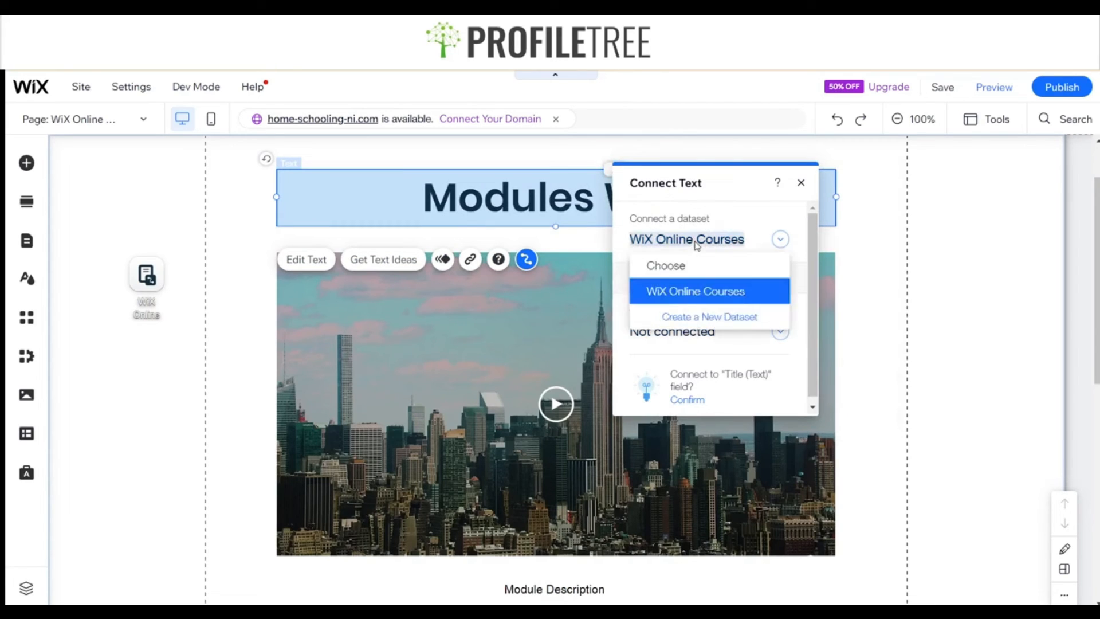
{"action": "left_click", "coordinate": [681, 298]}
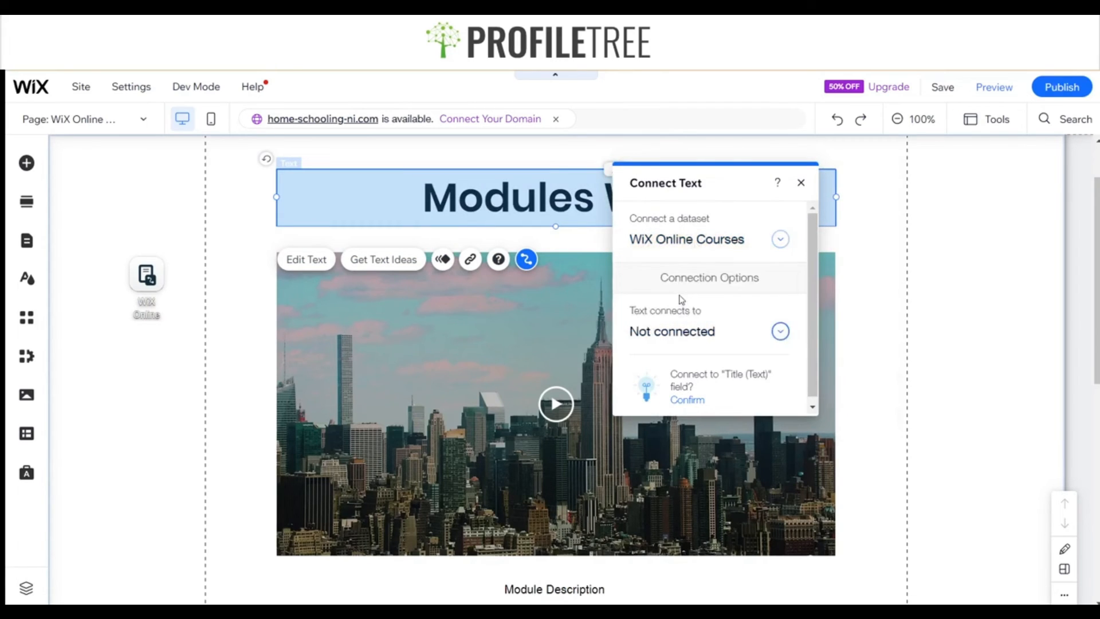
{"action": "left_click", "coordinate": [659, 337]}
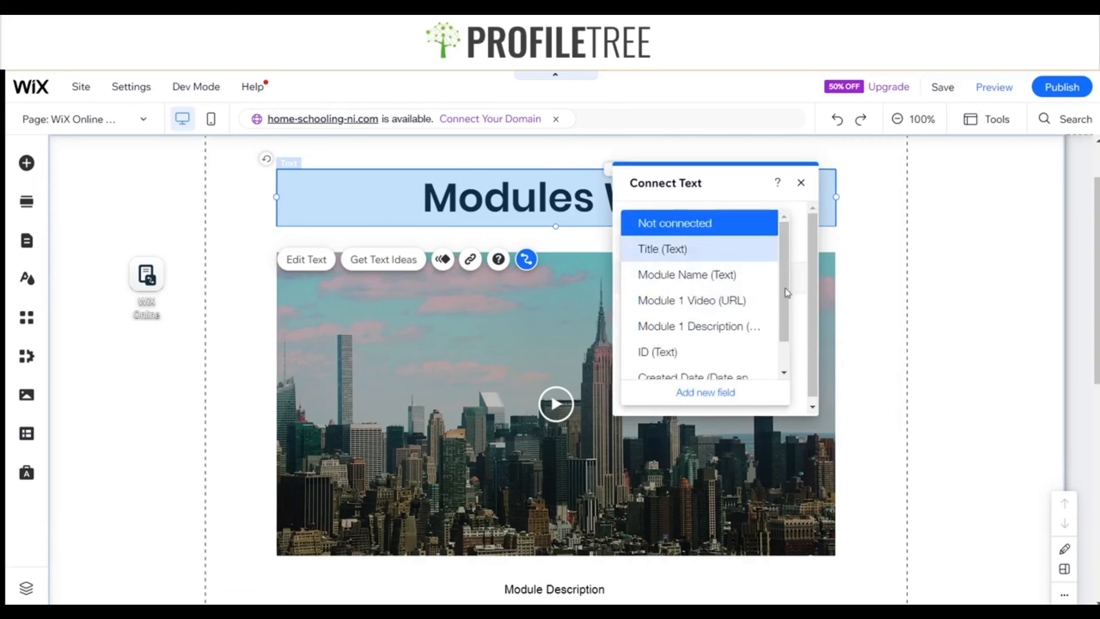
{"action": "left_click", "coordinate": [871, 243]}
Connect the heading's text to the Module Name (Text) field.
{"action": "left_click", "coordinate": [580, 222]}
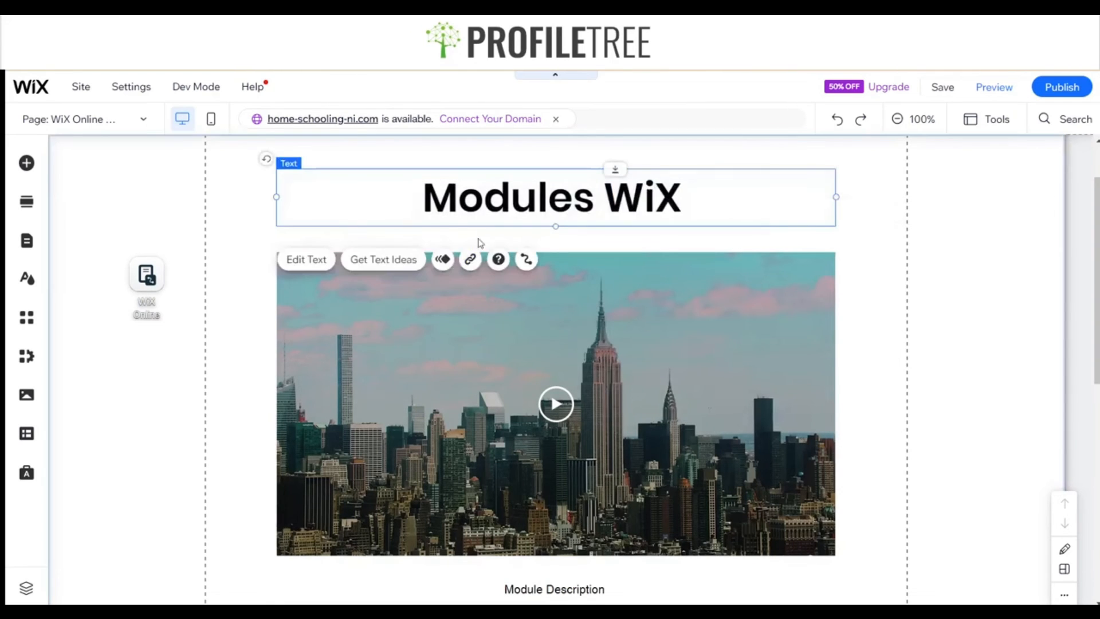
{"action": "left_click", "coordinate": [526, 259]}
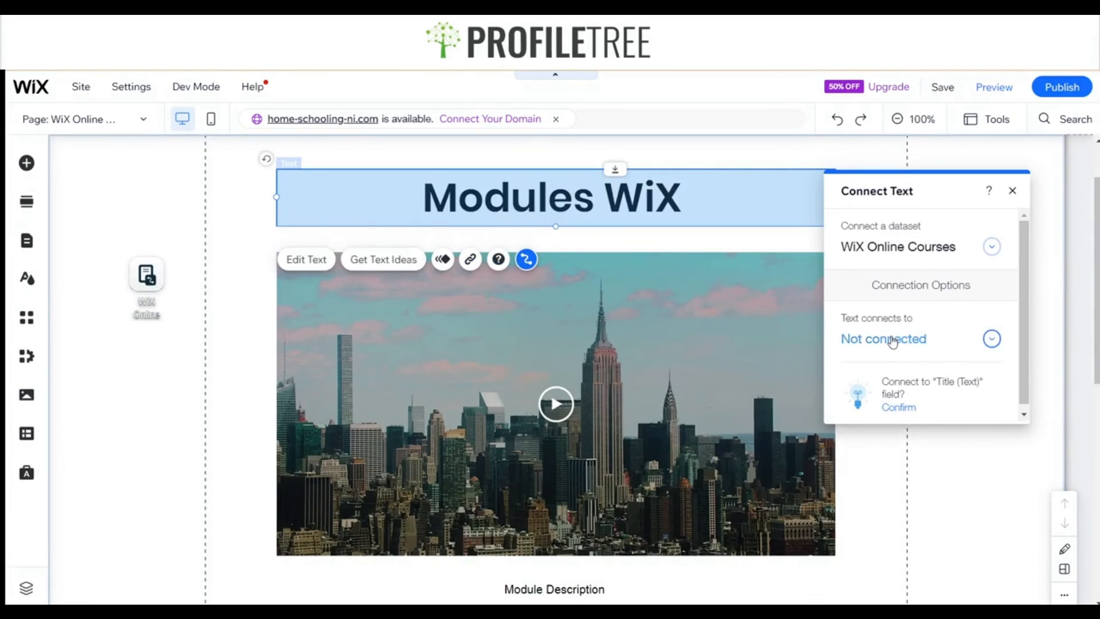
{"action": "left_click", "coordinate": [892, 340]}
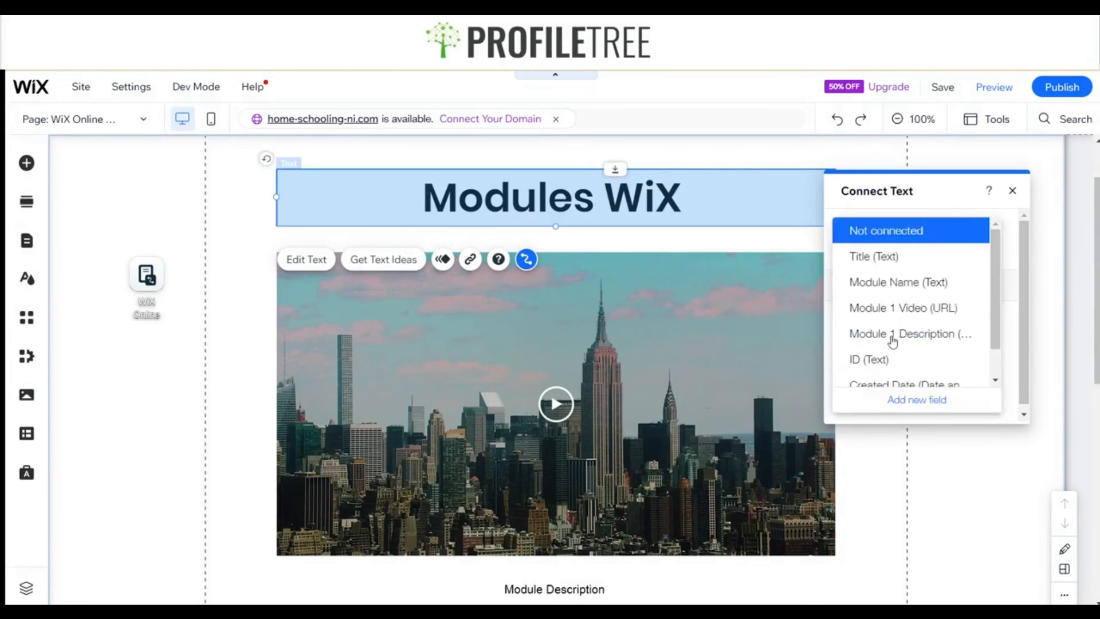
{"action": "left_click", "coordinate": [878, 283]}
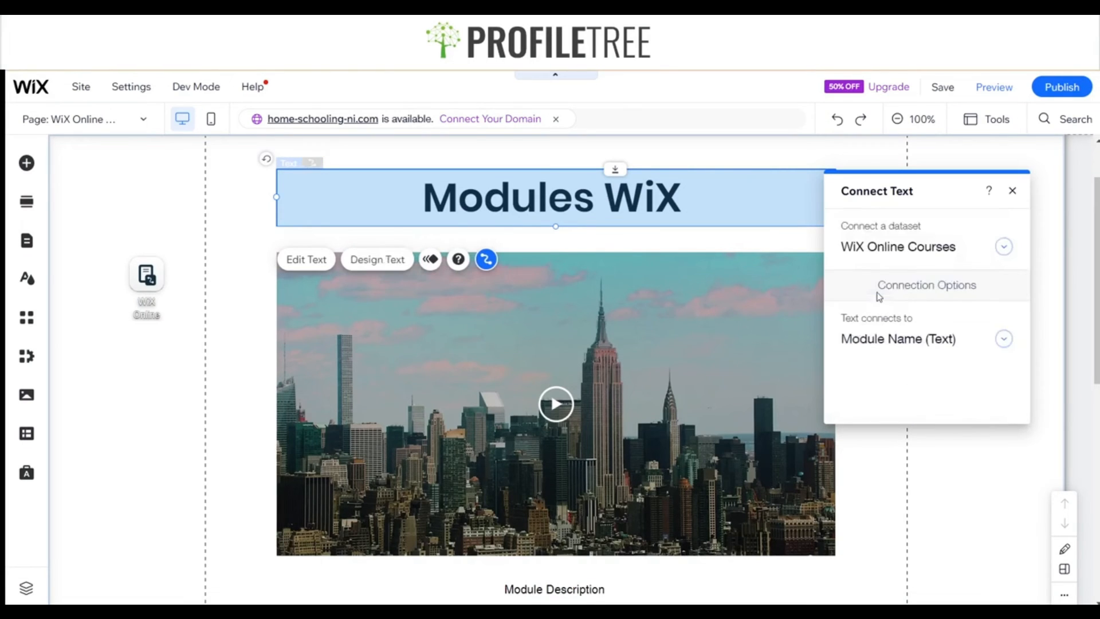
{"action": "left_click", "coordinate": [1013, 191]}
{"action": "left_click", "coordinate": [683, 329]}
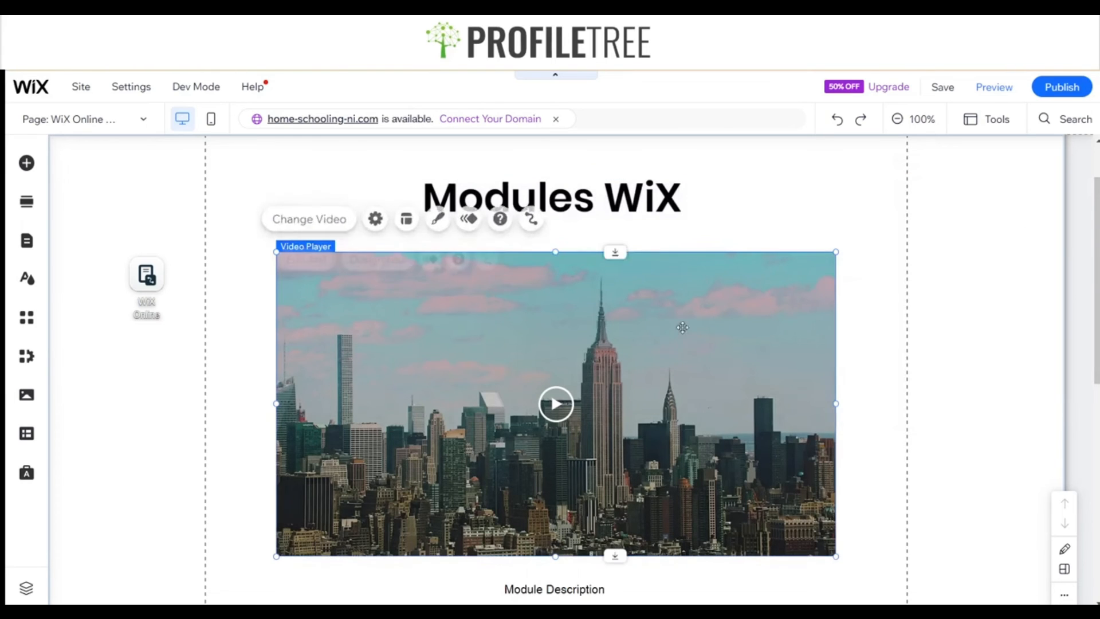
Connect the video source to the Module 1 Video (URL) field, leaving the title unbound.
{"action": "left_click", "coordinate": [521, 224]}
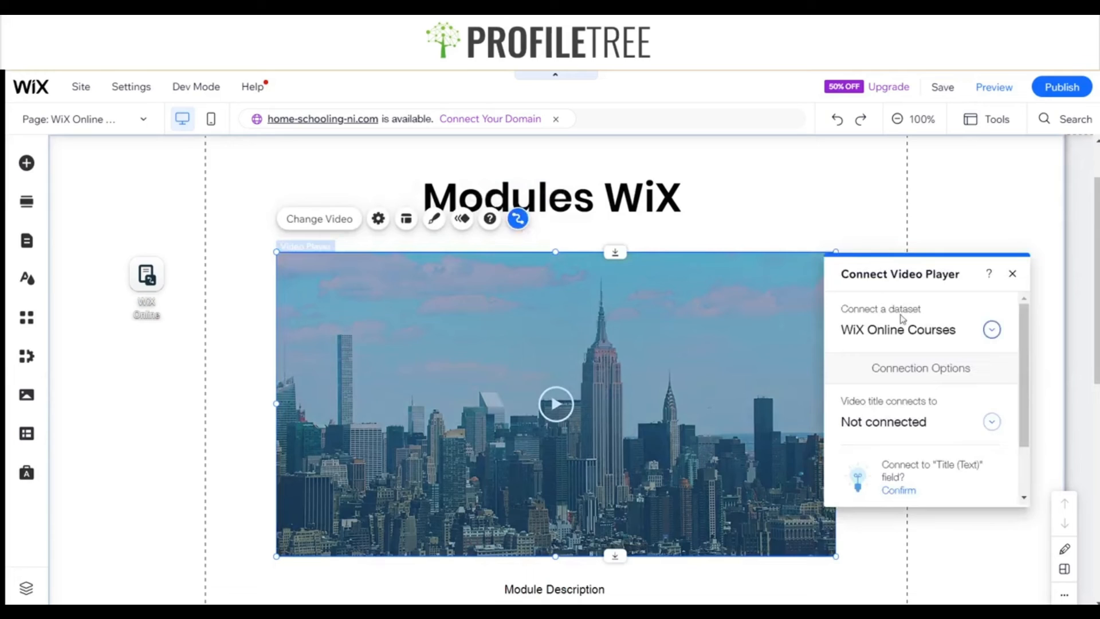
{"action": "left_click", "coordinate": [977, 430]}
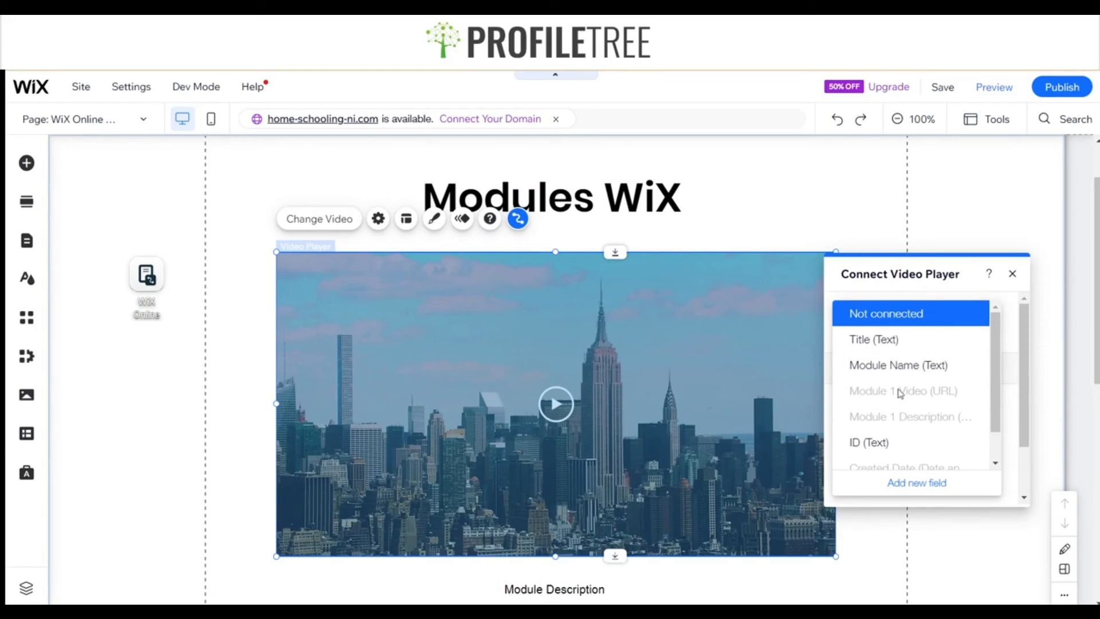
{"action": "left_click", "coordinate": [575, 610]}
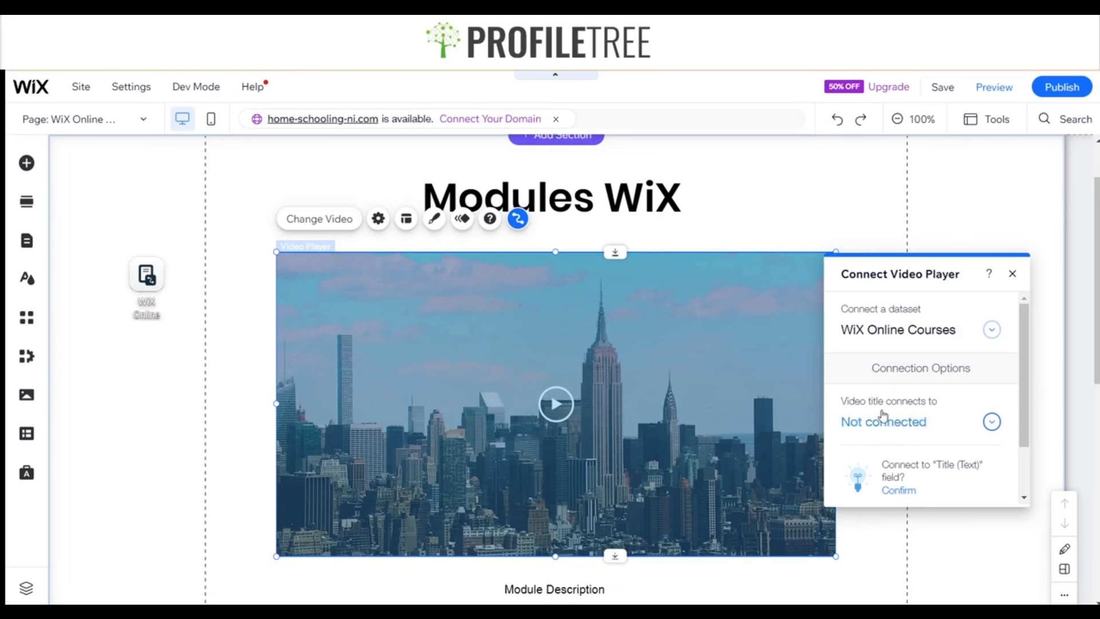
{"action": "left_click", "coordinate": [934, 419]}
{"action": "scroll", "coordinate": [899, 401], "scroll_direction": "down", "scroll_amount": 1}
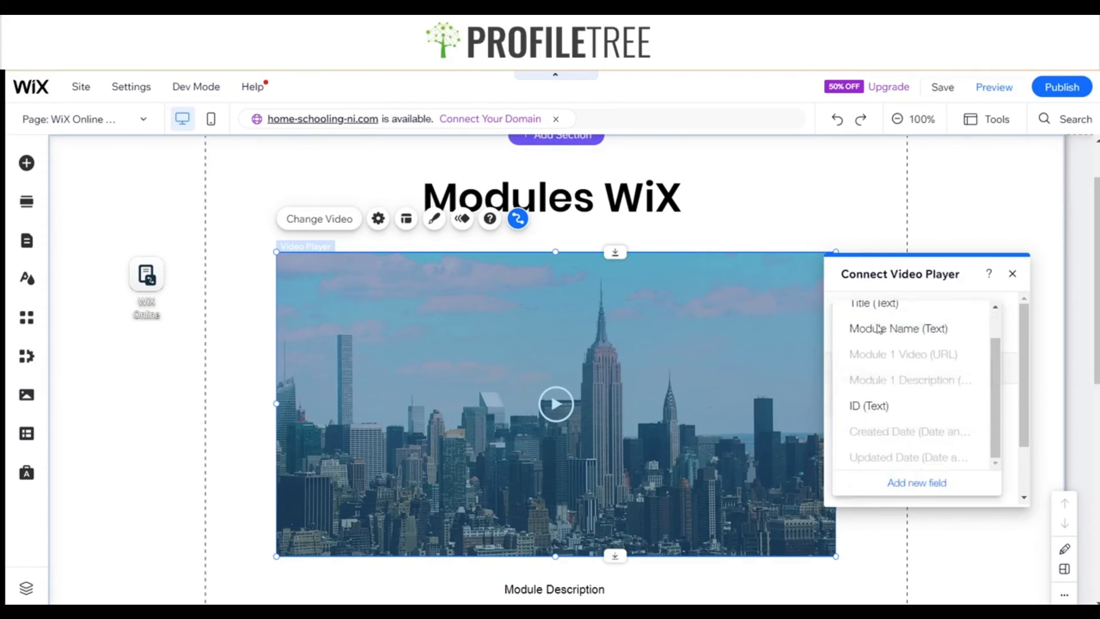
{"action": "left_click", "coordinate": [1009, 319]}
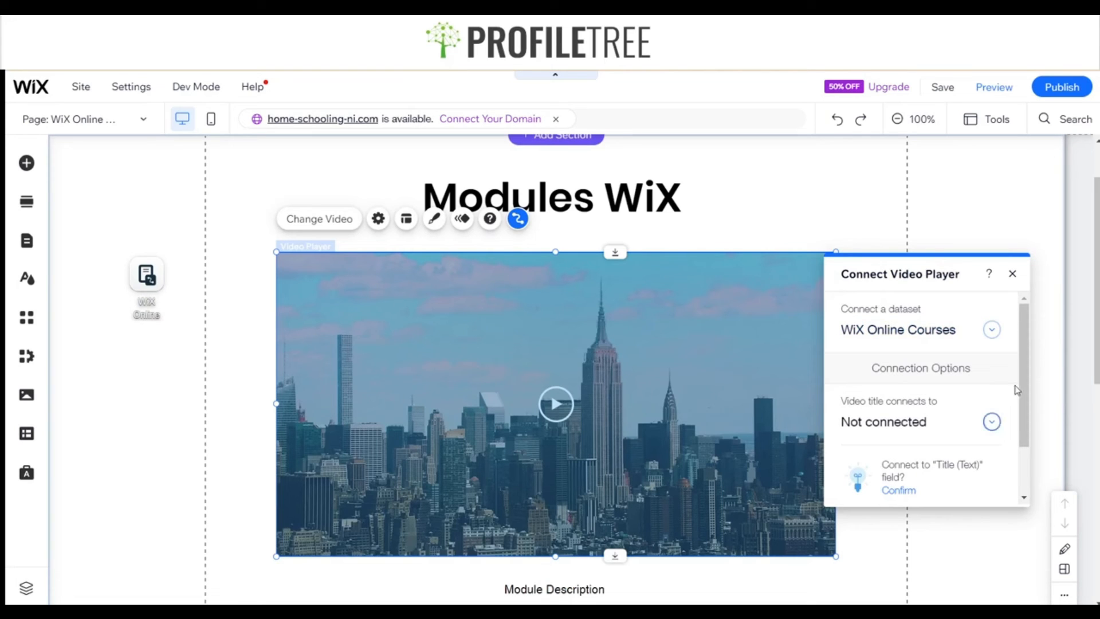
{"action": "left_click_drag", "start_coordinate": [1024, 390], "coordinate": [1026, 456]}
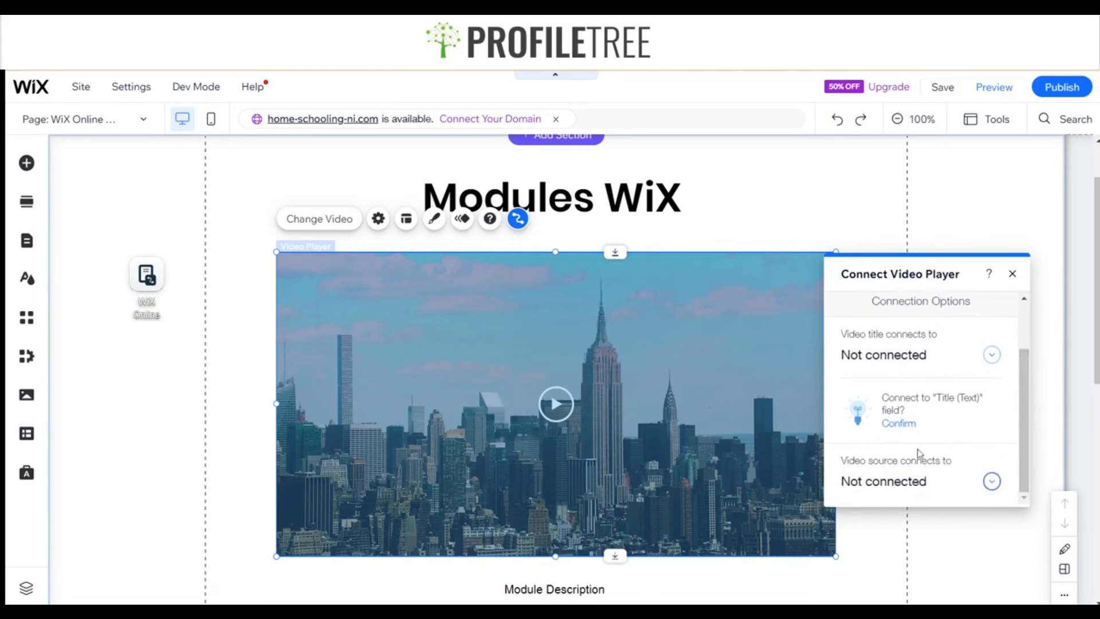
{"action": "left_click", "coordinate": [977, 484]}
{"action": "left_click", "coordinate": [903, 393]}
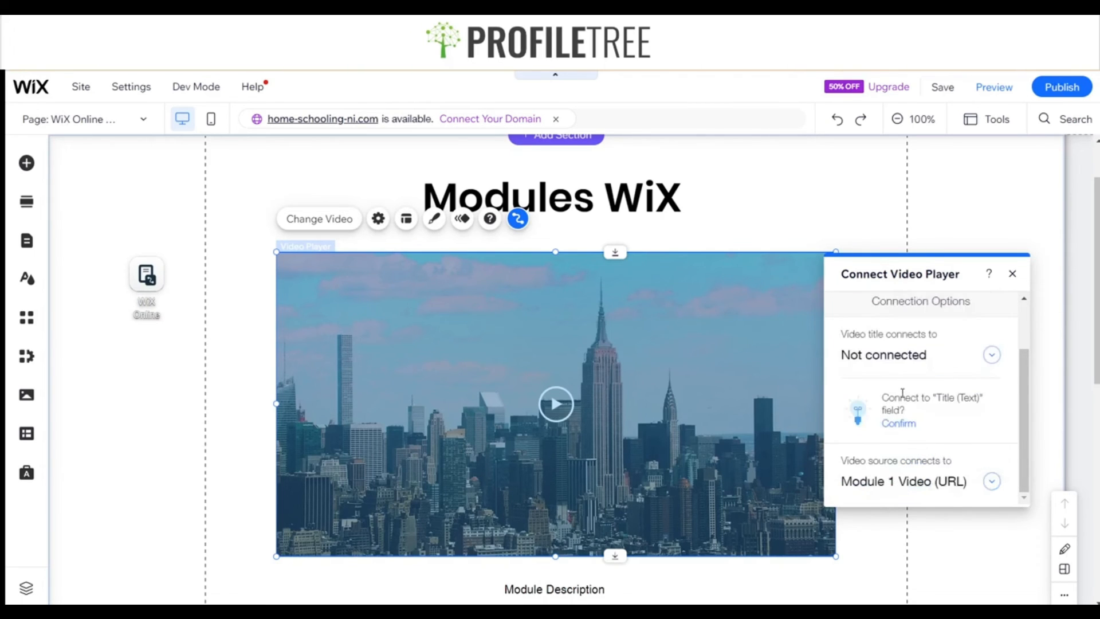
{"action": "left_click", "coordinate": [1014, 274]}
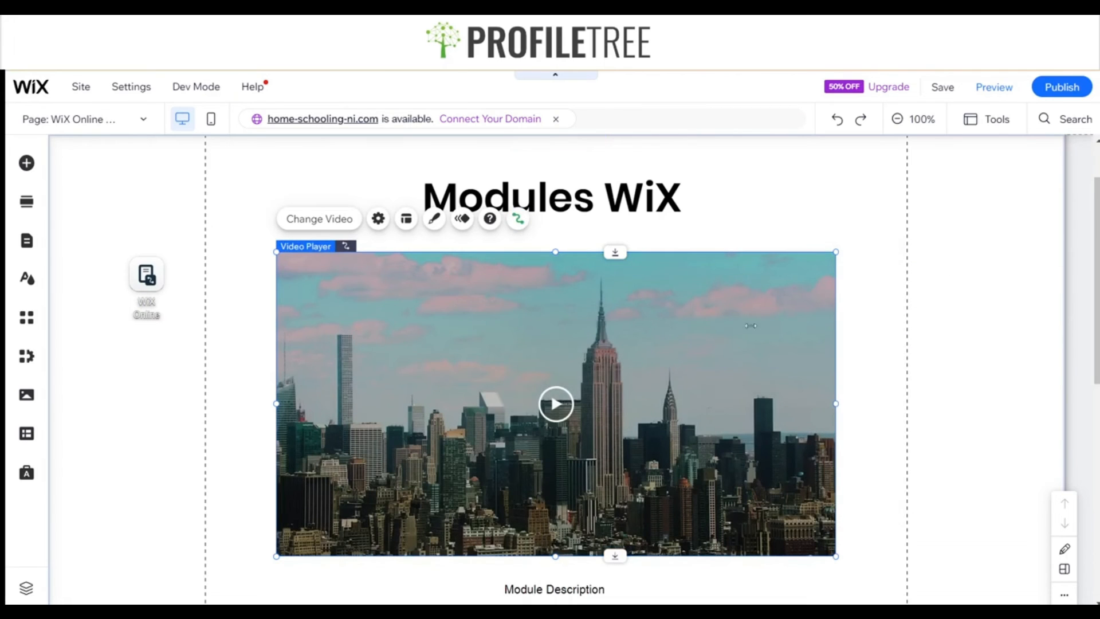
{"action": "scroll", "coordinate": [544, 530], "scroll_direction": "down", "scroll_amount": 1}
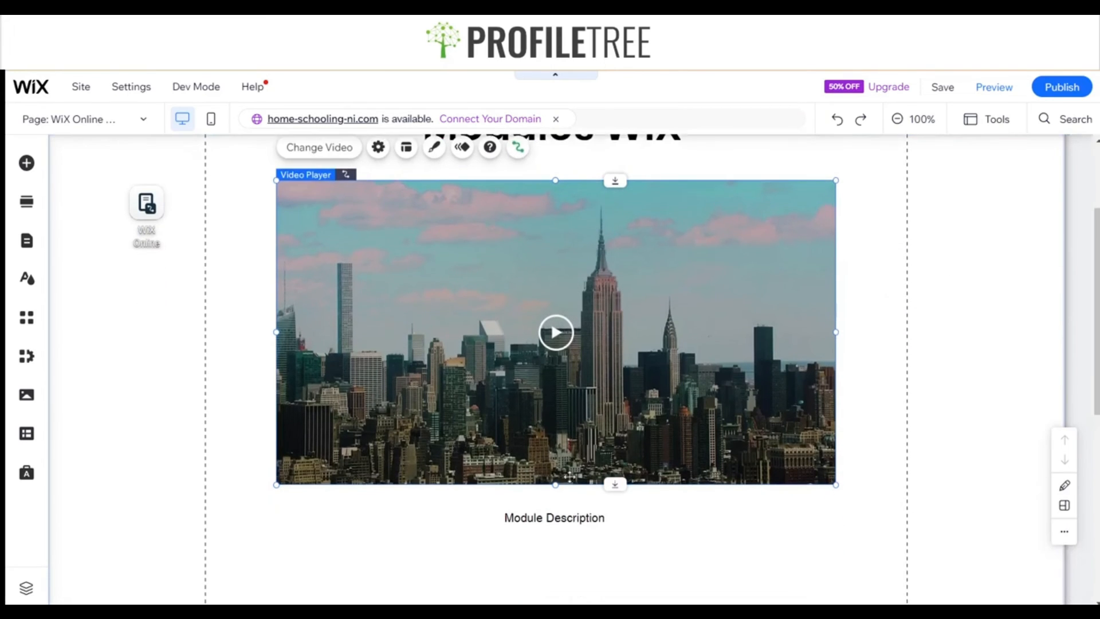
Connect the Module Description paragraph's text to the Module 1 Description field.
{"action": "left_click", "coordinate": [542, 524]}
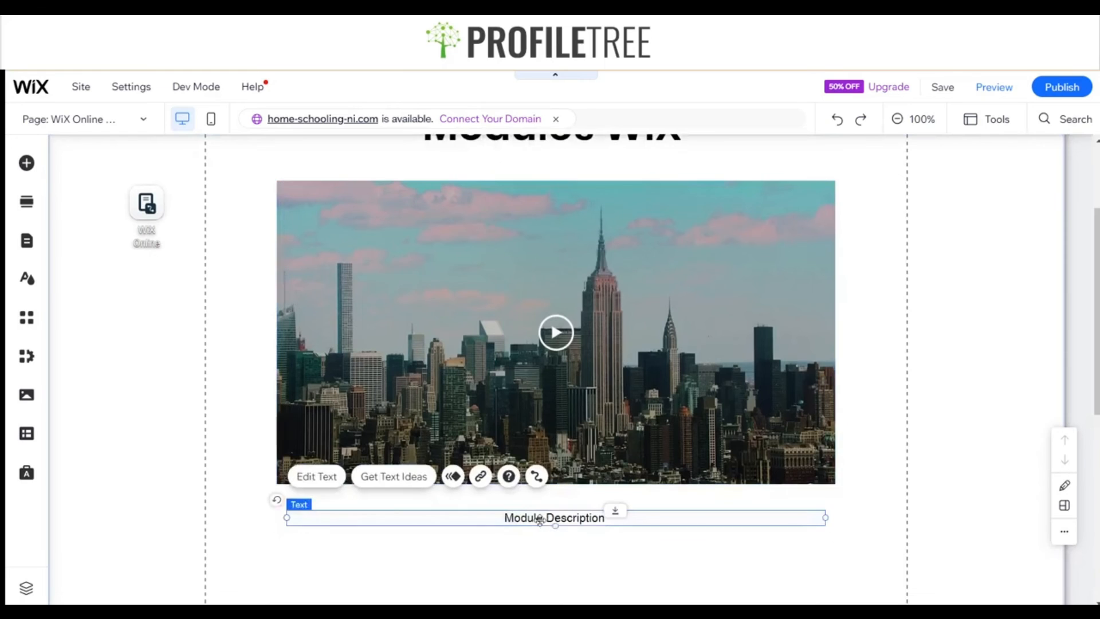
{"action": "left_click", "coordinate": [537, 476]}
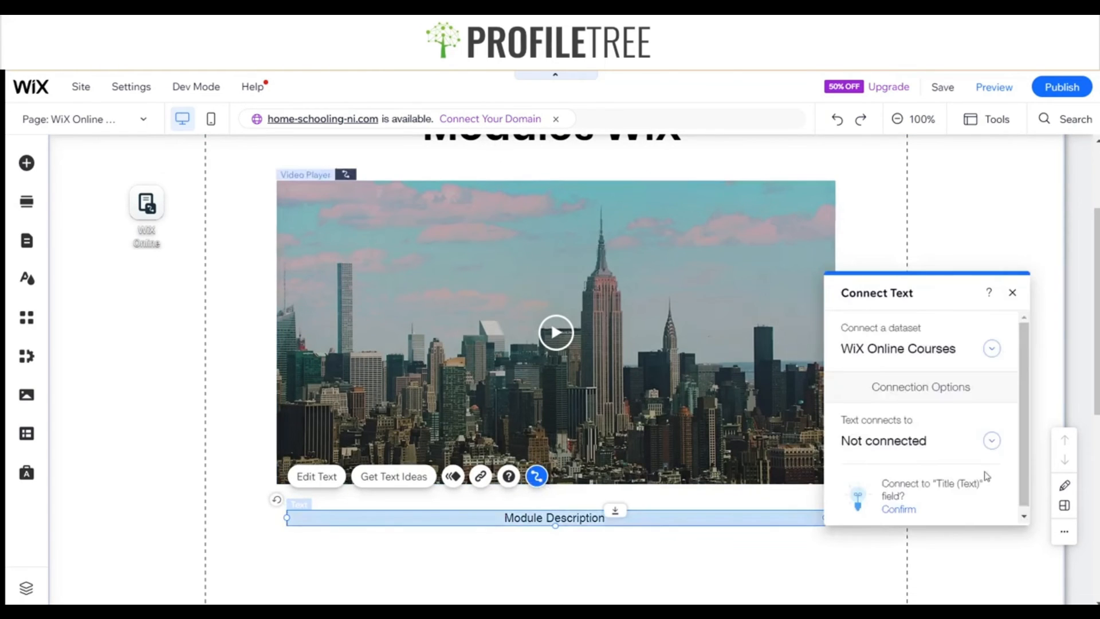
{"action": "left_click", "coordinate": [906, 442]}
{"action": "left_click", "coordinate": [903, 437]}
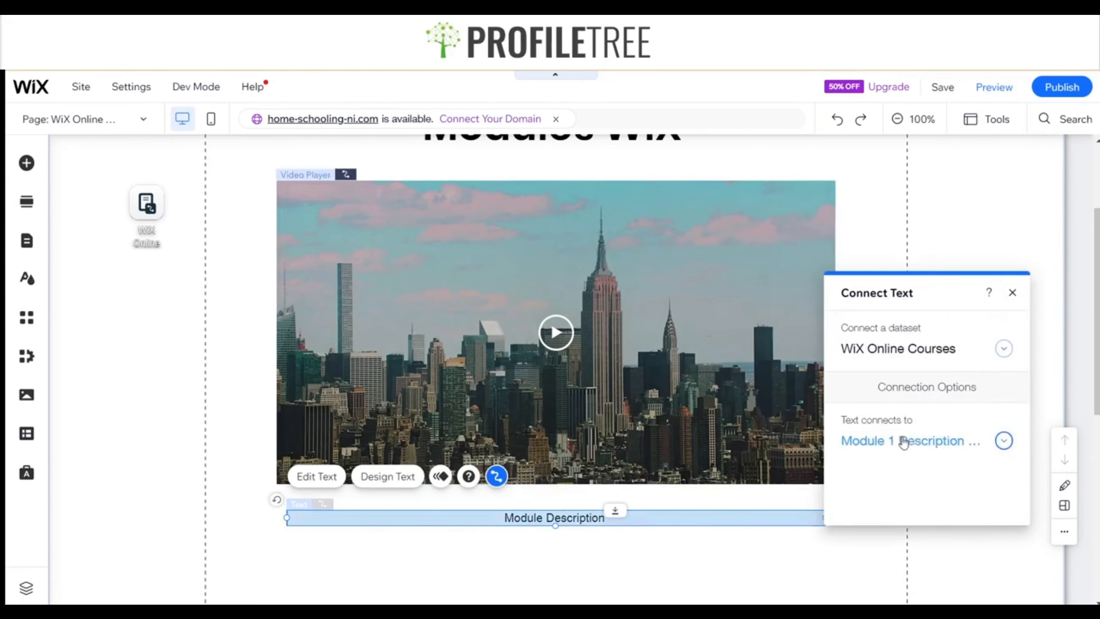
{"action": "left_click", "coordinate": [1013, 292]}
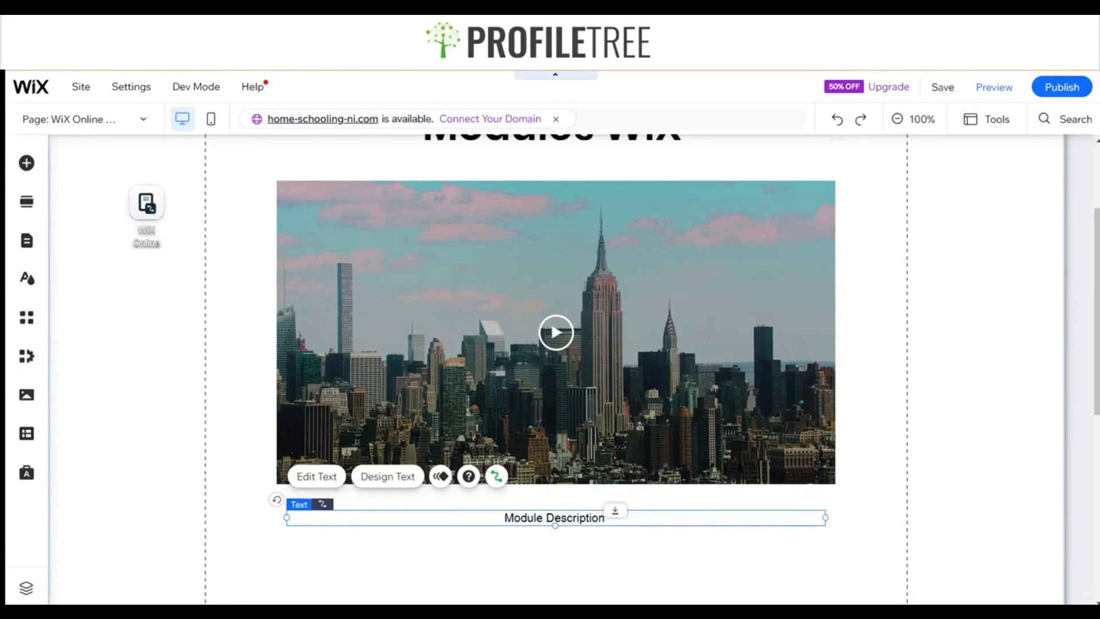
{"action": "left_click", "coordinate": [25, 436]}
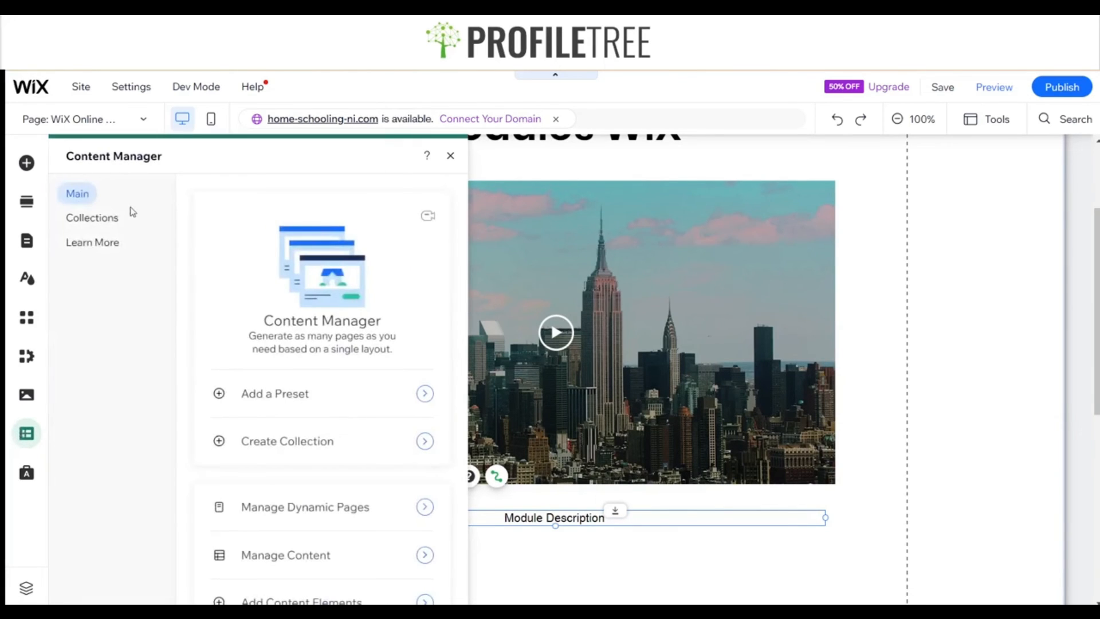
Open the WiX Online Courses content table from Collections and add a new item row.
{"action": "left_click", "coordinate": [112, 222]}
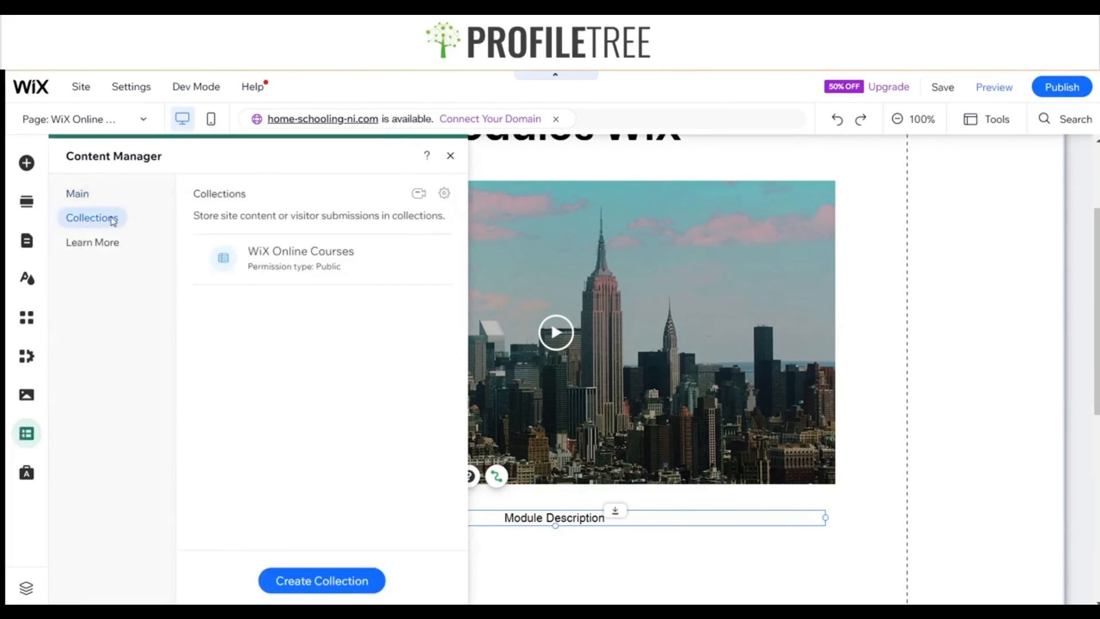
{"action": "left_click", "coordinate": [426, 259]}
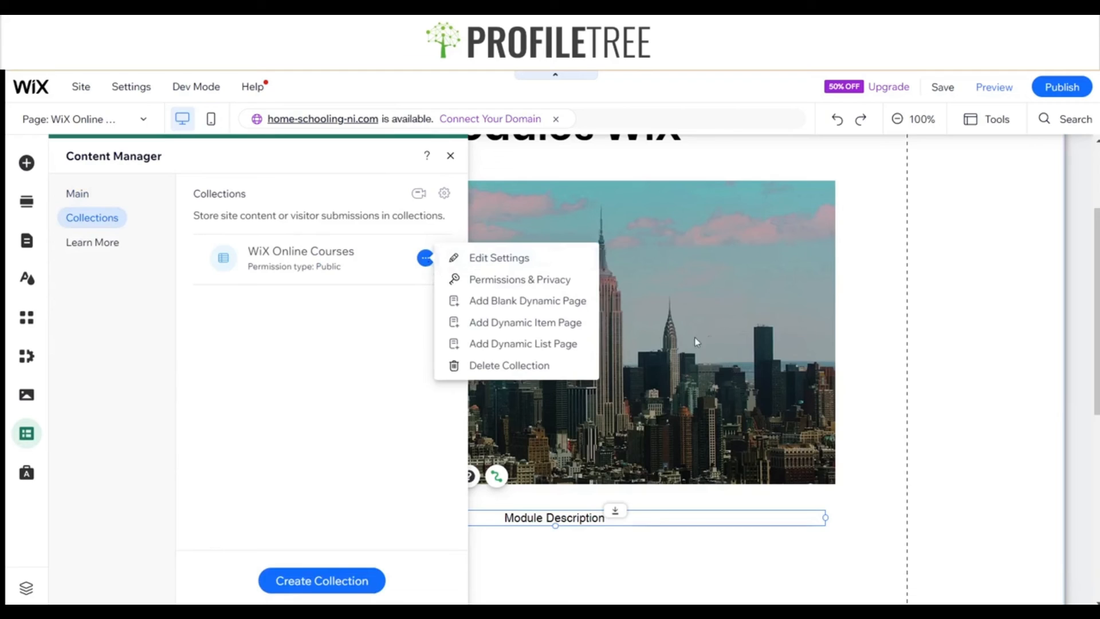
{"action": "left_click", "coordinate": [504, 257]}
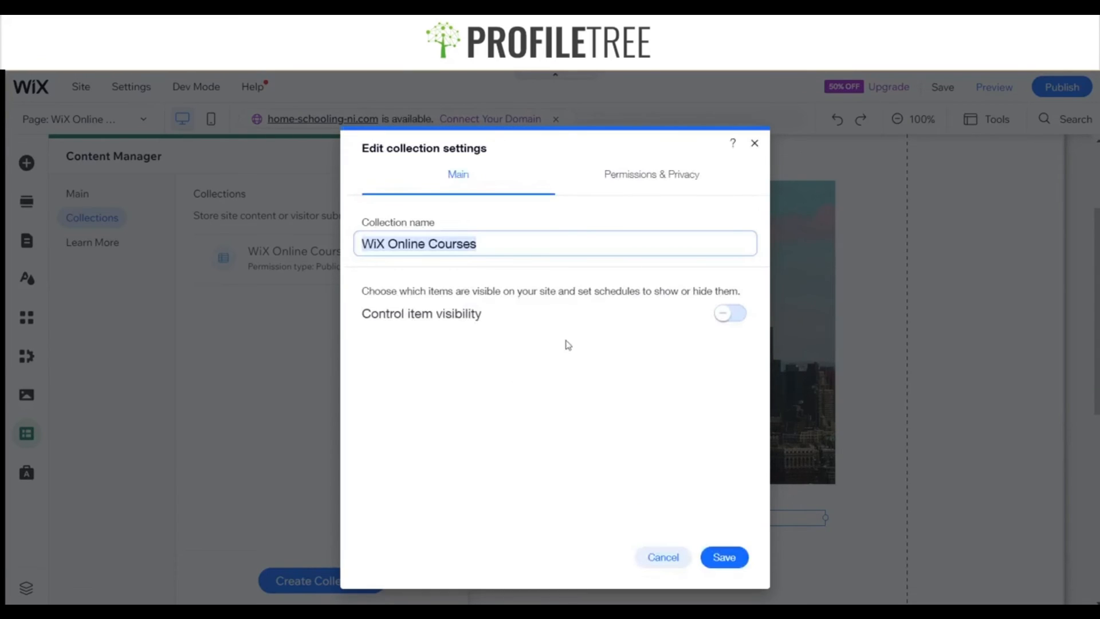
{"action": "left_click", "coordinate": [755, 143]}
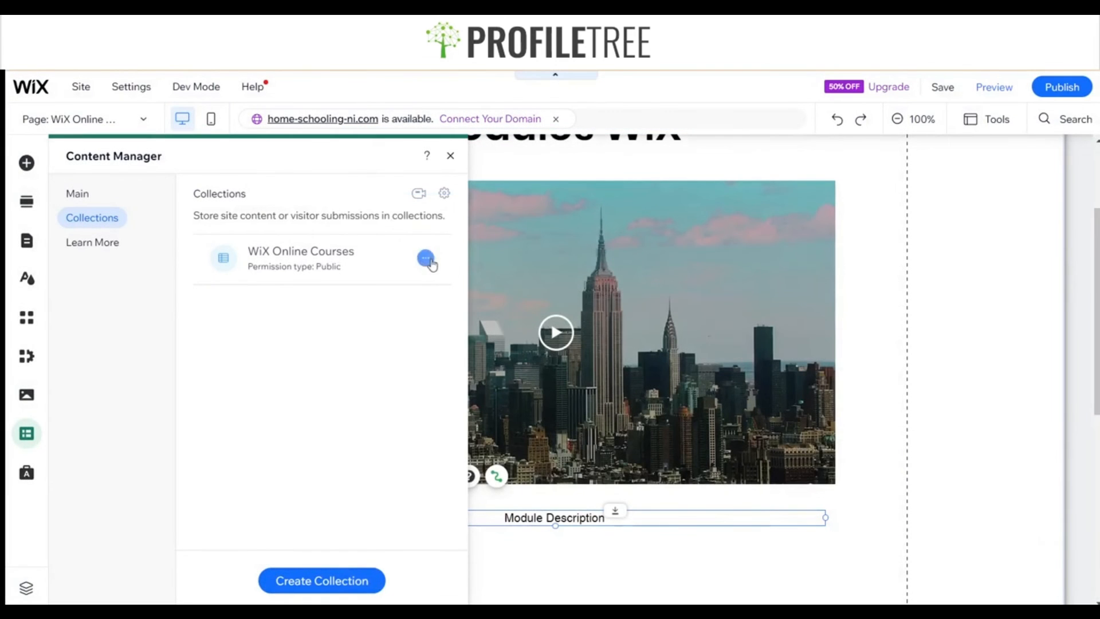
{"action": "left_click", "coordinate": [425, 258]}
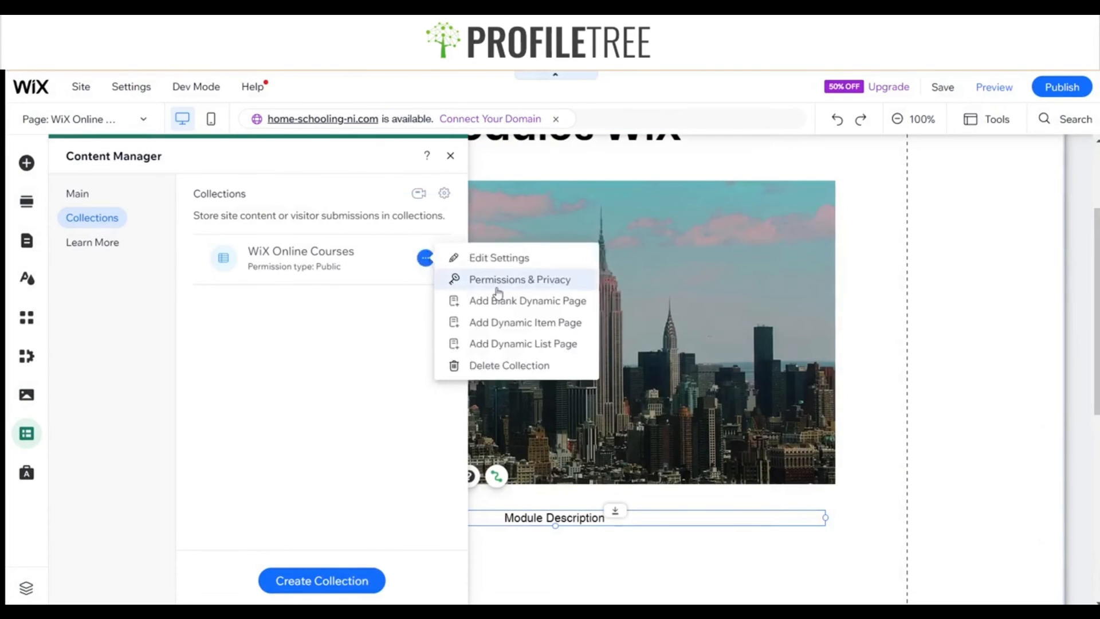
{"action": "left_click", "coordinate": [299, 259]}
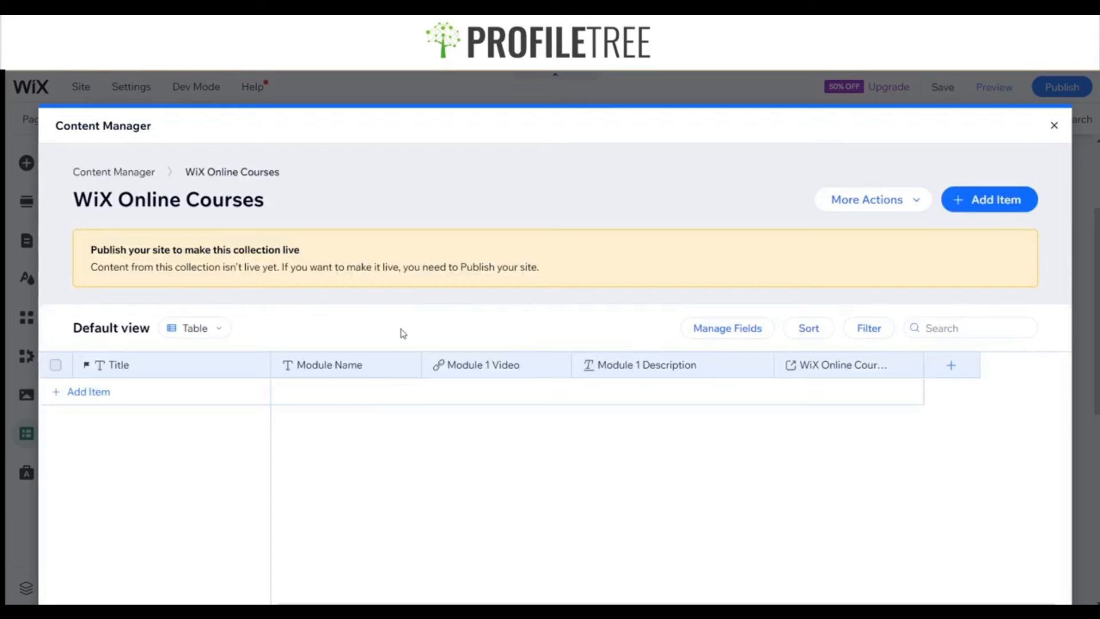
{"action": "left_click", "coordinate": [370, 394]}
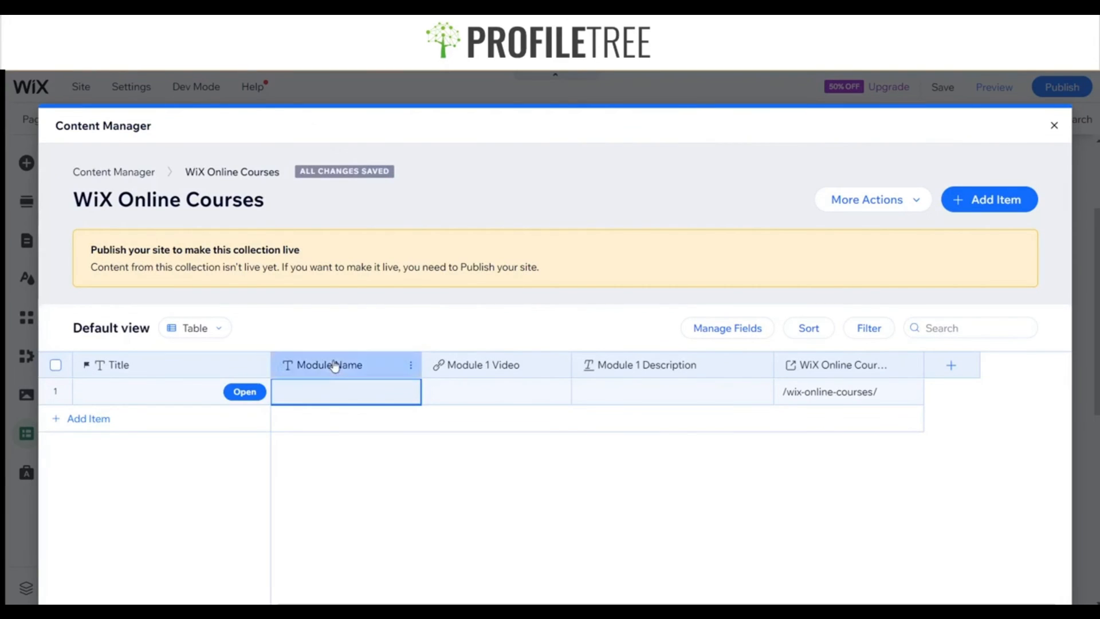
{"action": "left_click", "coordinate": [337, 365]}
{"action": "left_click", "coordinate": [401, 394]}
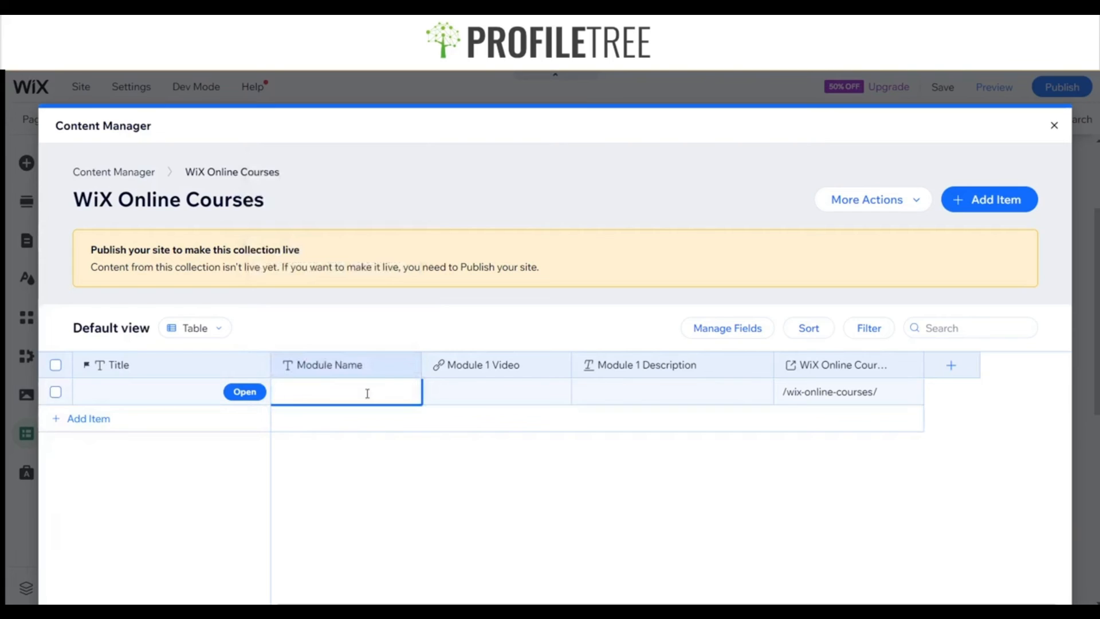
Fill the first item with Part 1, its pasted YouTube link and 'Part 1 Video'.
{"action": "type", "text": "Part"}
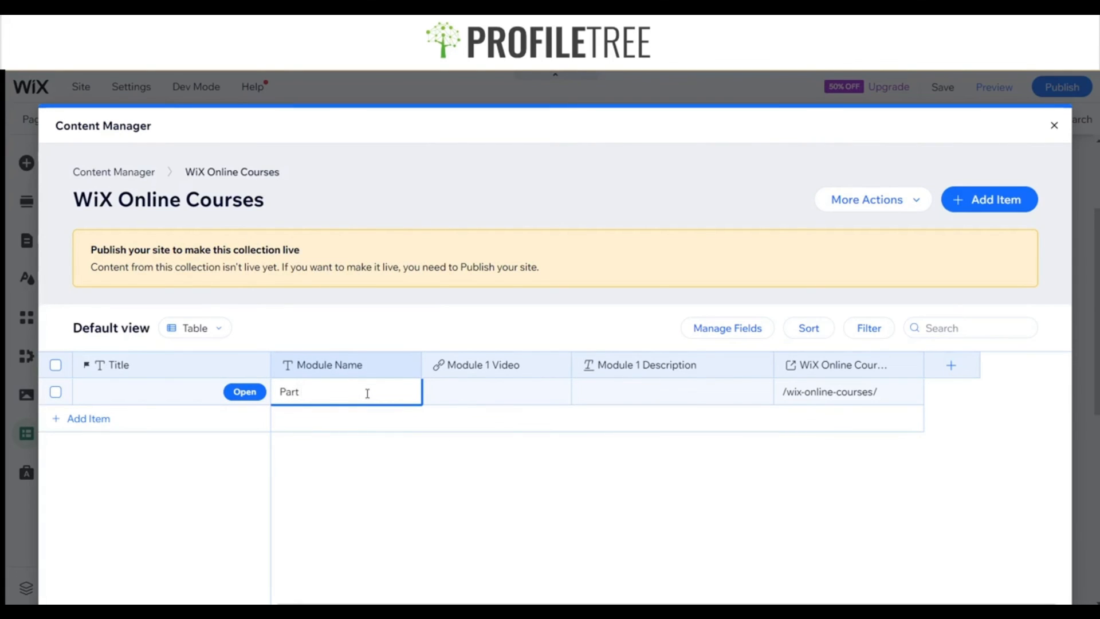
{"action": "type", "text": " 1"}
{"action": "key", "text": "Tab"}
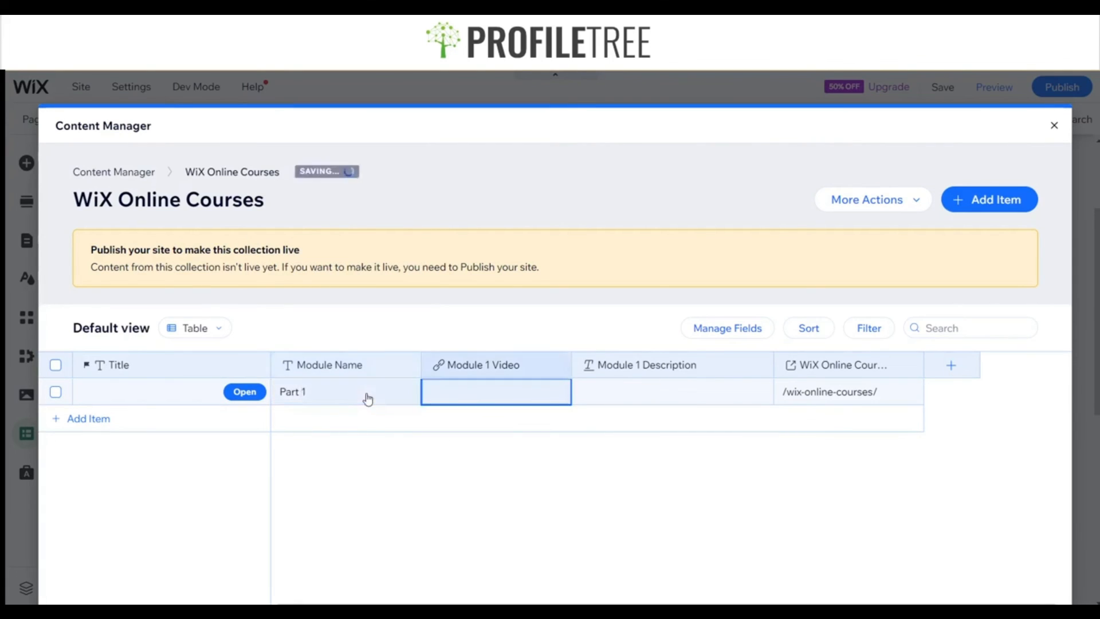
{"action": "left_click", "coordinate": [452, 392]}
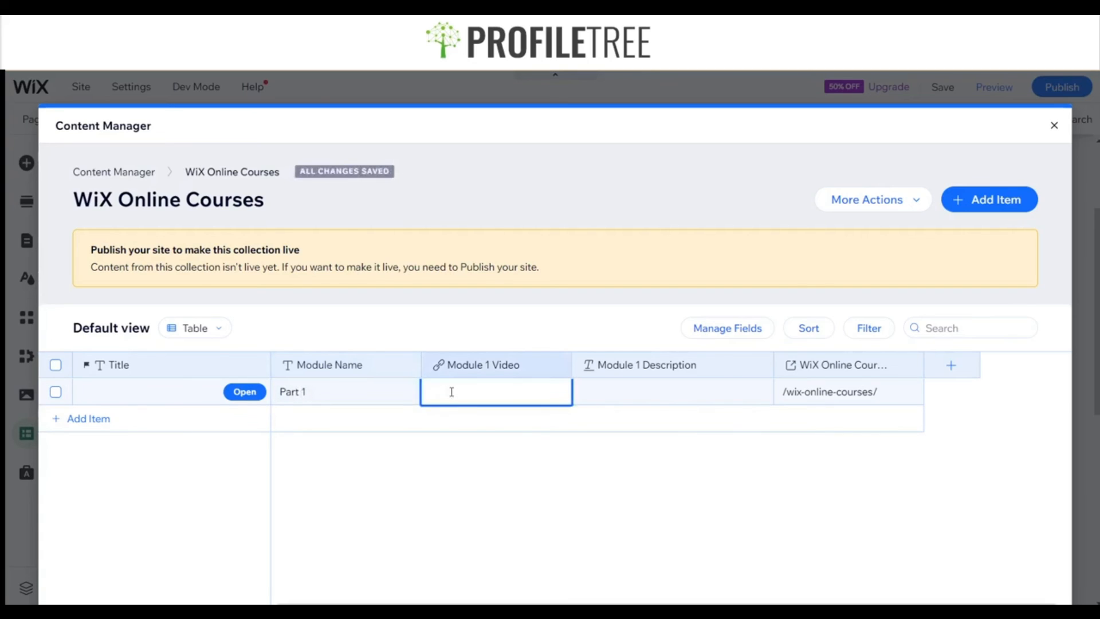
{"action": "key", "text": "ctrl+v"}
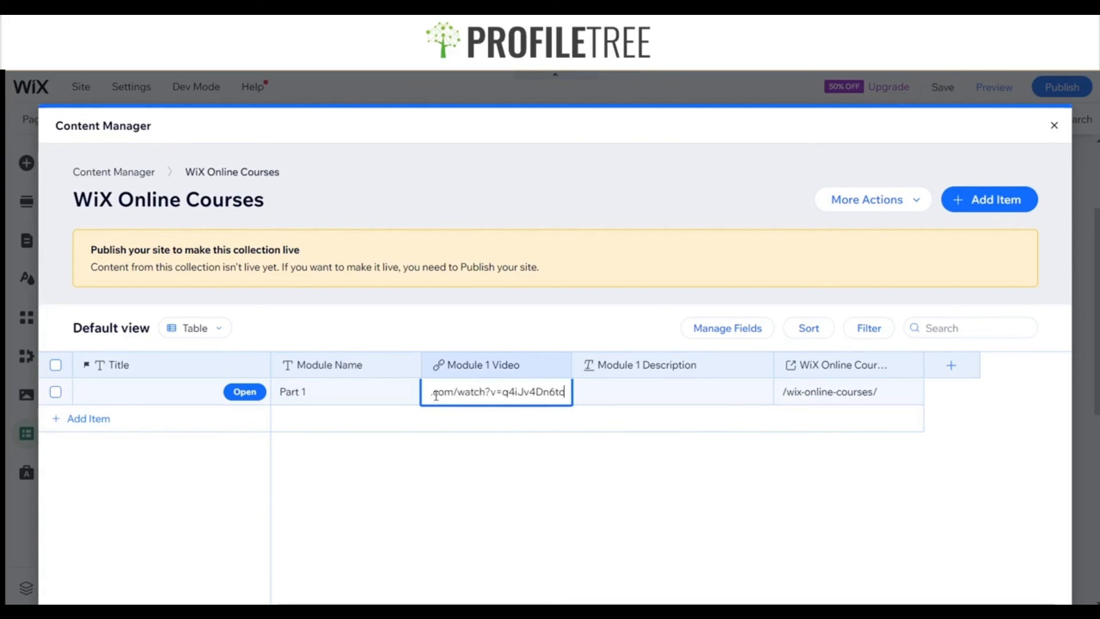
{"action": "left_click", "coordinate": [618, 395]}
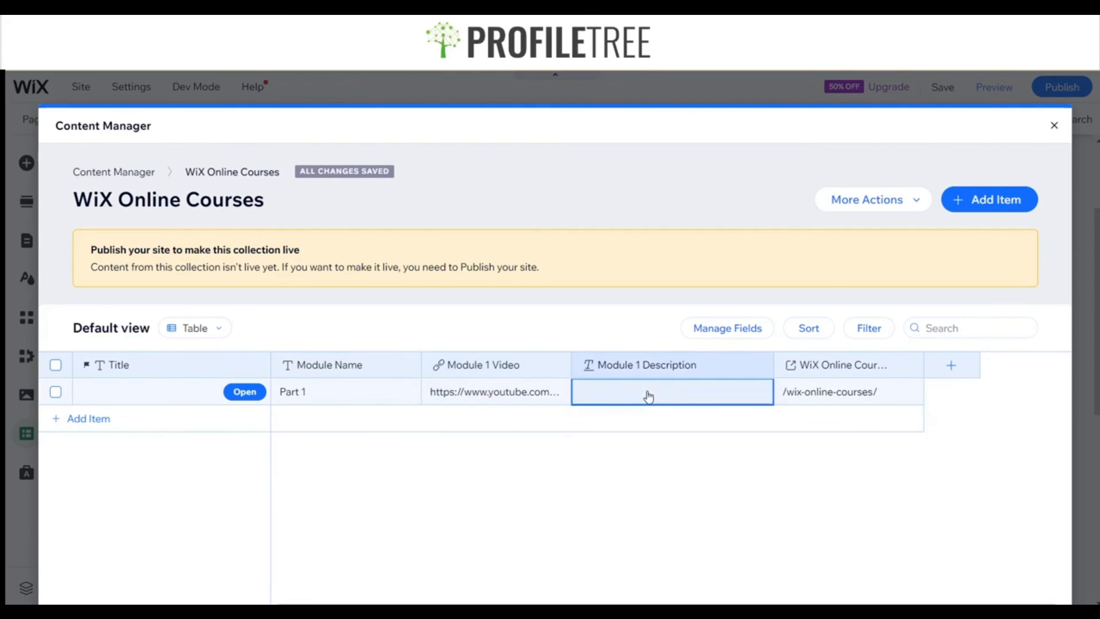
{"action": "type", "text": "Part"}
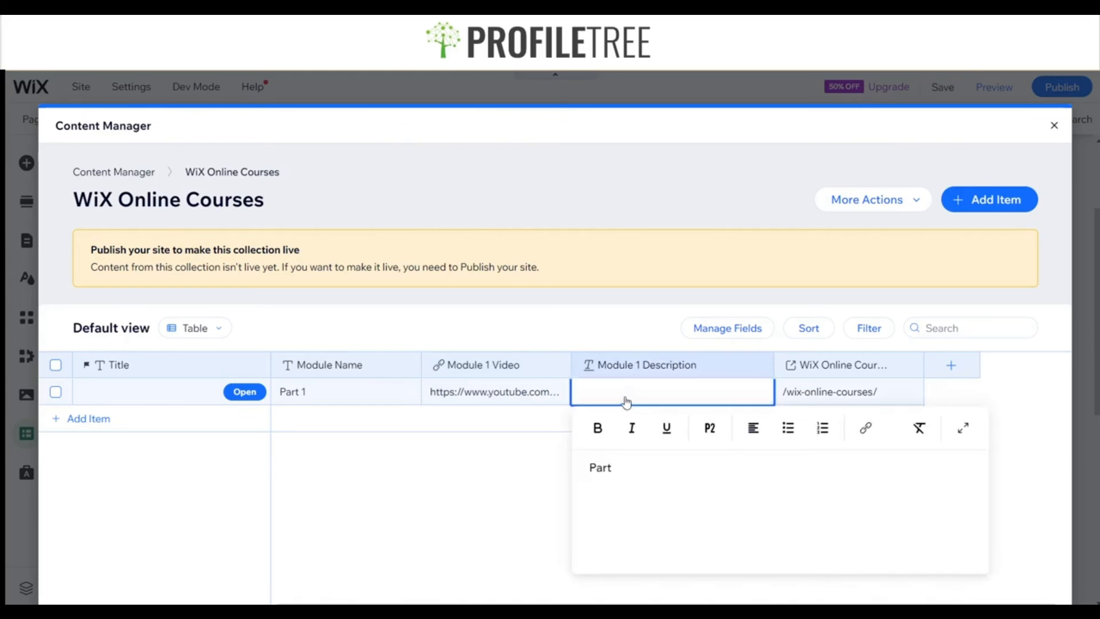
{"action": "type", "text": " 1 Video"}
{"action": "left_click", "coordinate": [496, 521]}
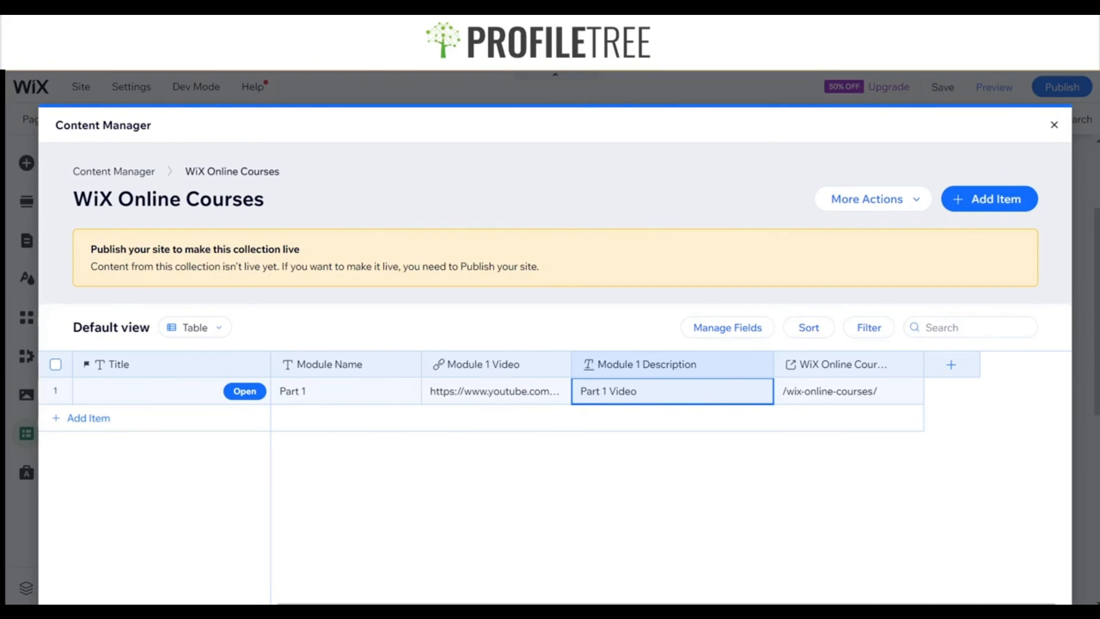
{"action": "left_click", "coordinate": [346, 418]}
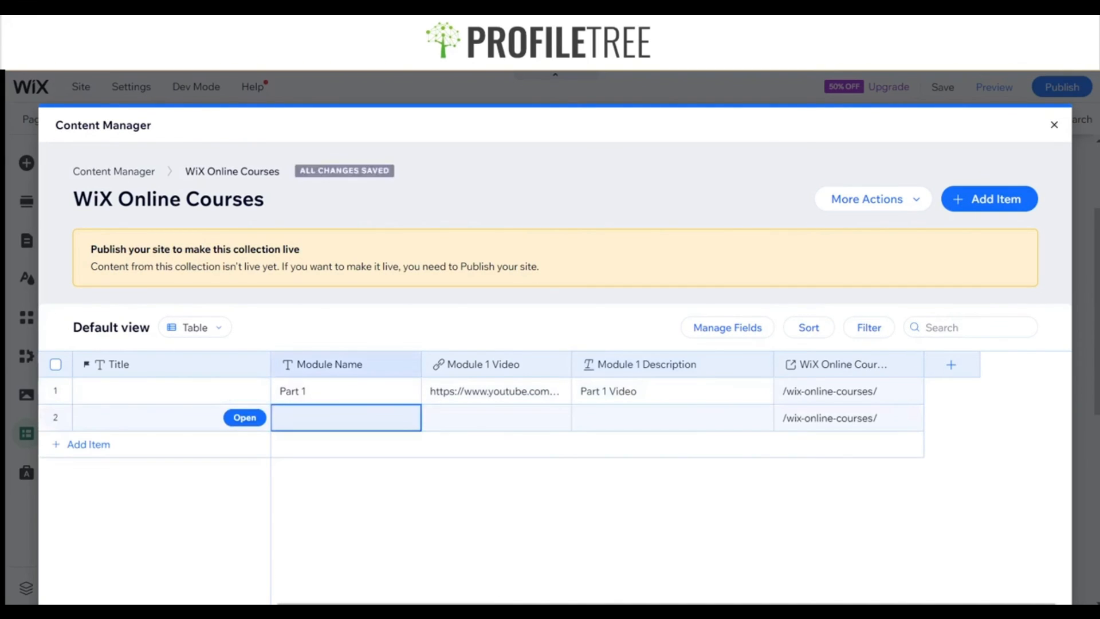
Fill row 2 with Part 2, its pasted YouTube link and 'Part 2 Video'.
{"action": "left_click", "coordinate": [352, 419]}
{"action": "type", "text": "Part"}
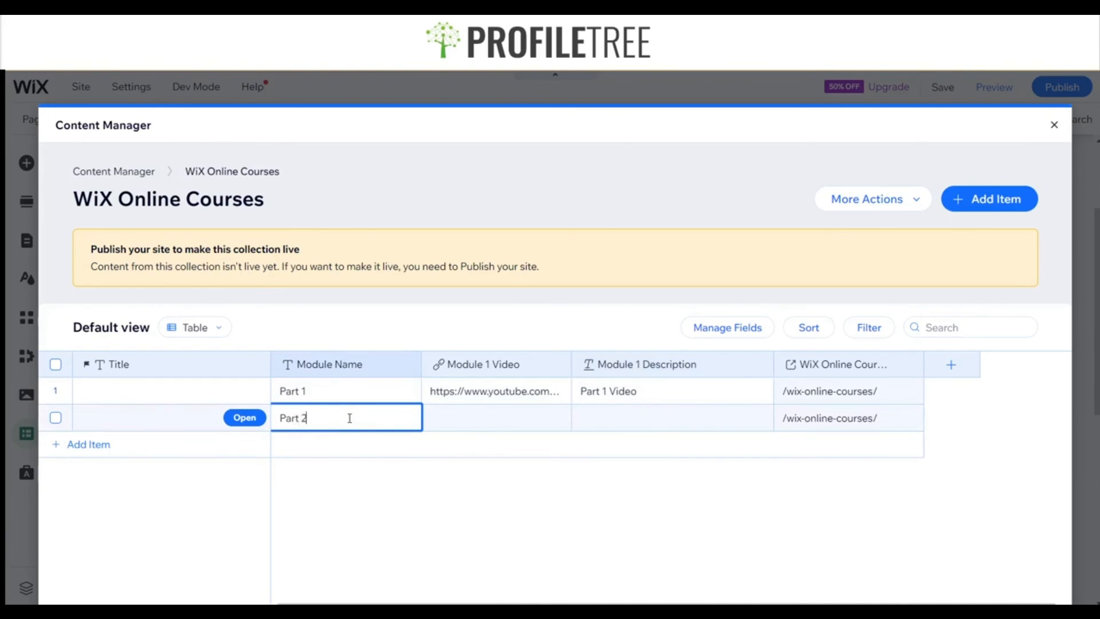
{"action": "type", "text": " 2"}
{"action": "key", "text": "Tab"}
{"action": "key", "text": "ctrl+v"}
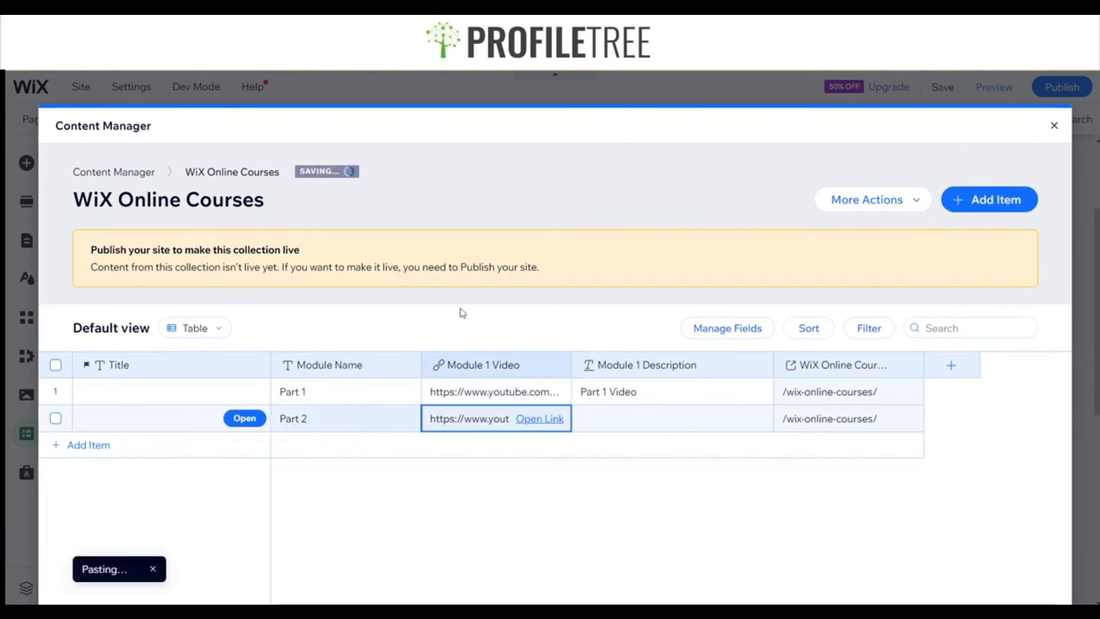
{"action": "left_click", "coordinate": [651, 423]}
{"action": "type", "text": "Par"}
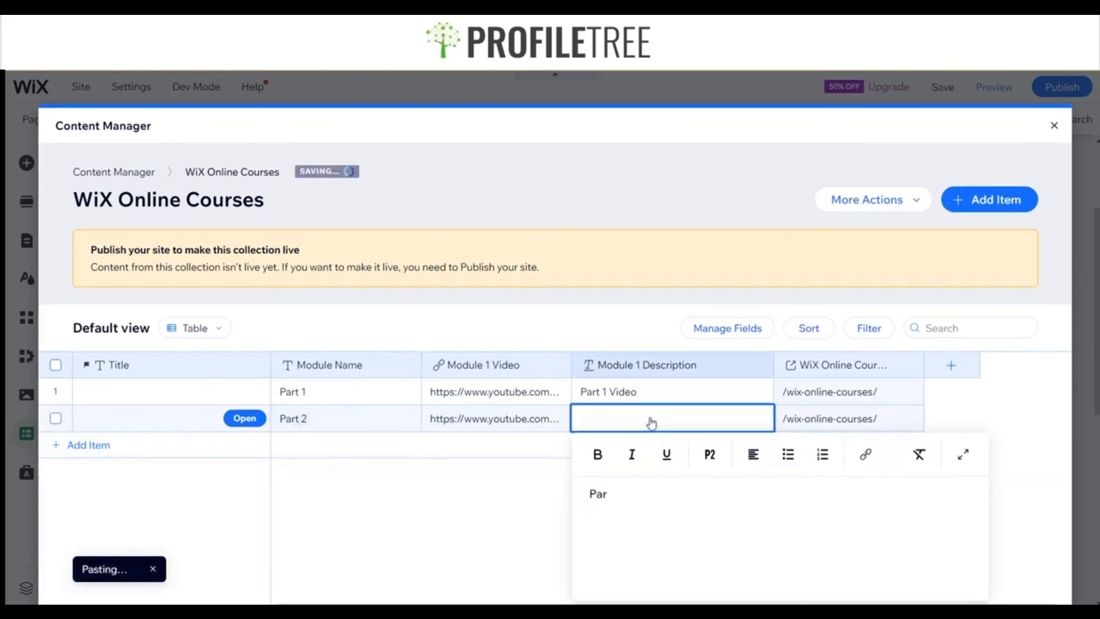
{"action": "type", "text": "t 2 Video"}
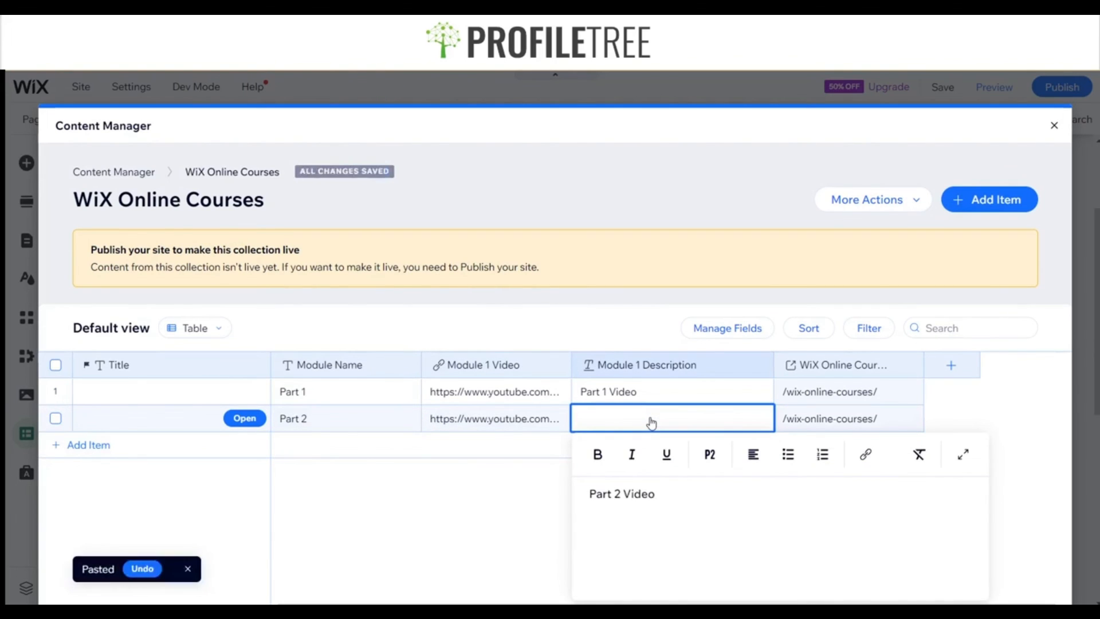
Add a third item with Part 3, its YouTube link and 'Part 3 Video' description.
{"action": "left_click", "coordinate": [360, 452]}
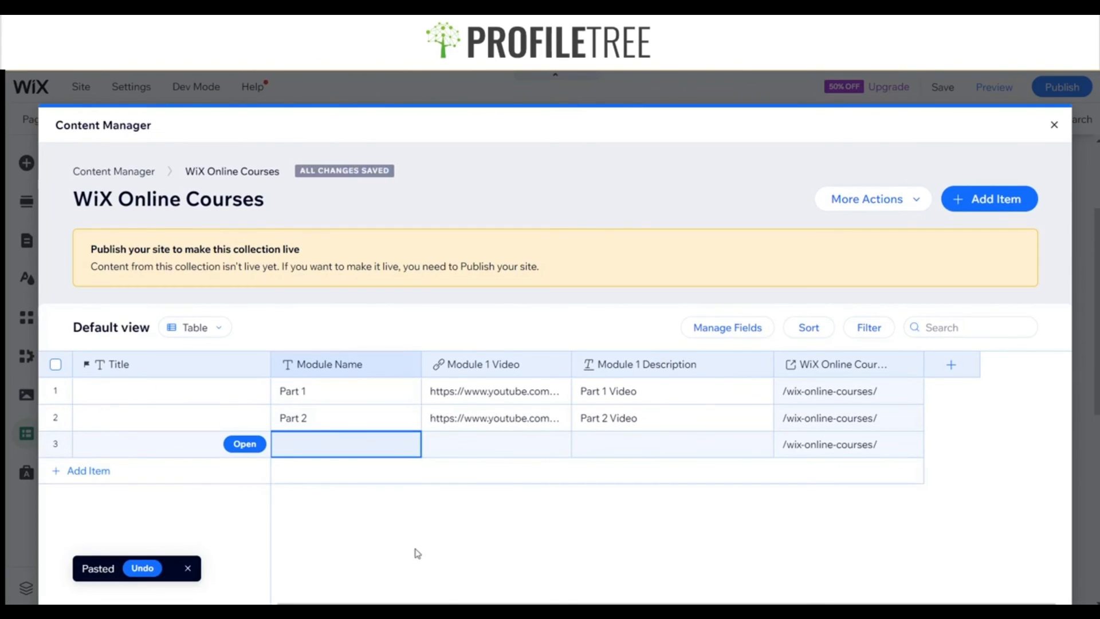
{"action": "type", "text": "Part 3"}
{"action": "key", "text": "Tab"}
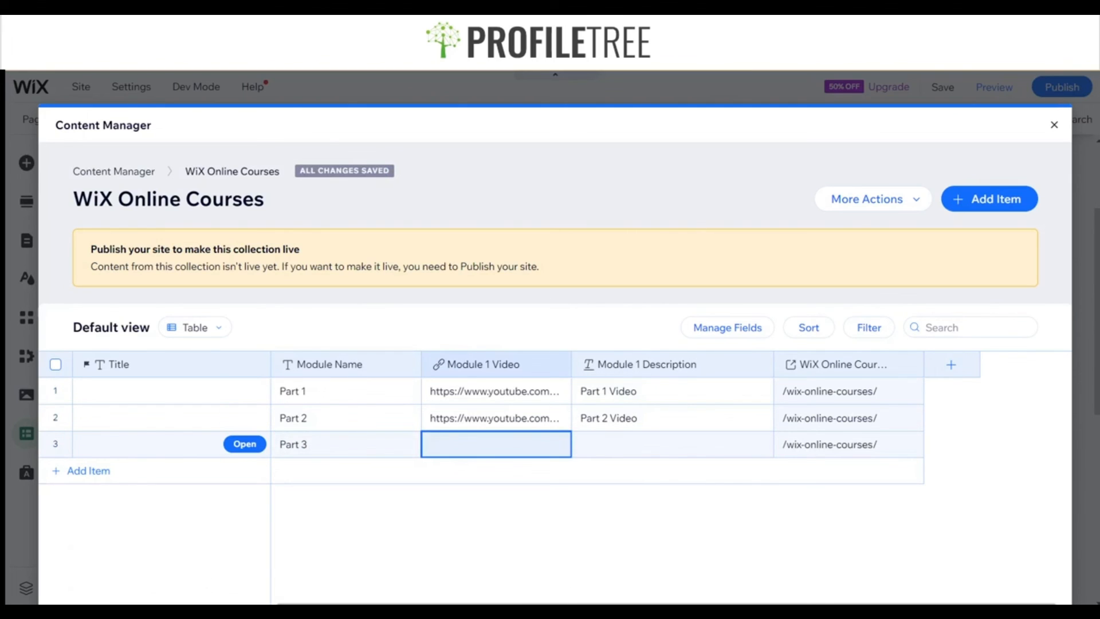
{"action": "left_click", "coordinate": [491, 445]}
{"action": "key", "text": "ctrl+v"}
{"action": "left_click", "coordinate": [651, 451]}
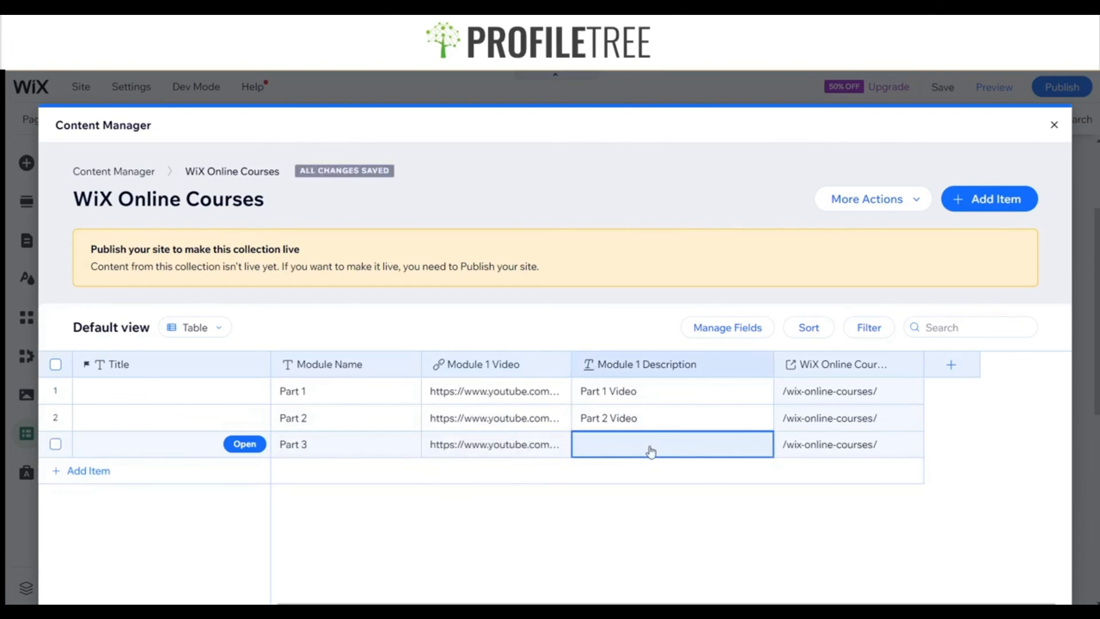
{"action": "type", "text": "Part 3"}
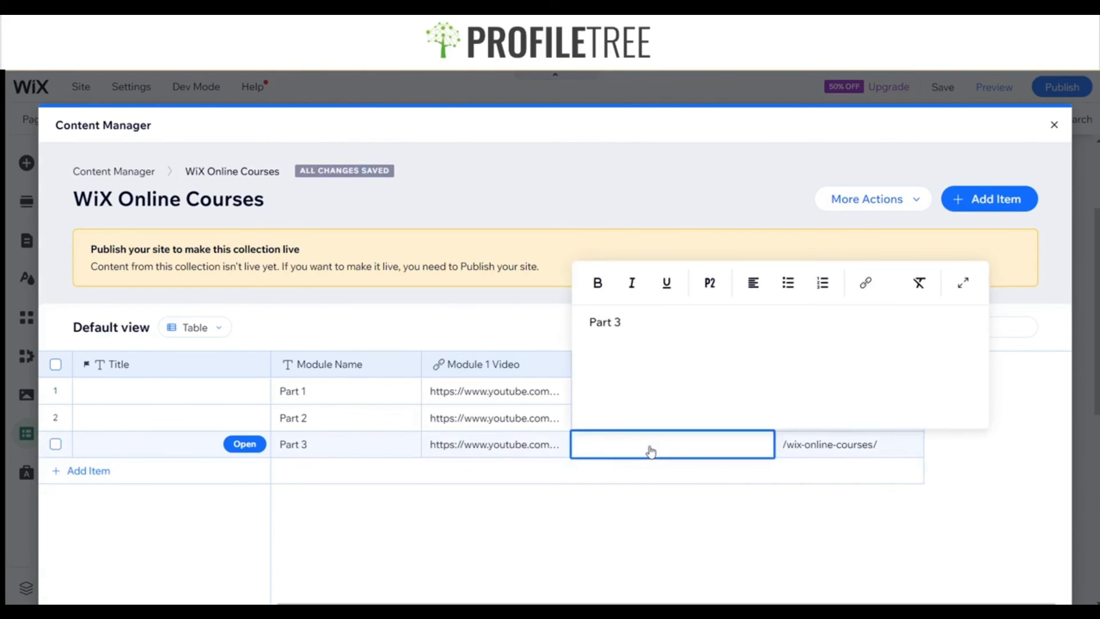
{"action": "left_click", "coordinate": [696, 479]}
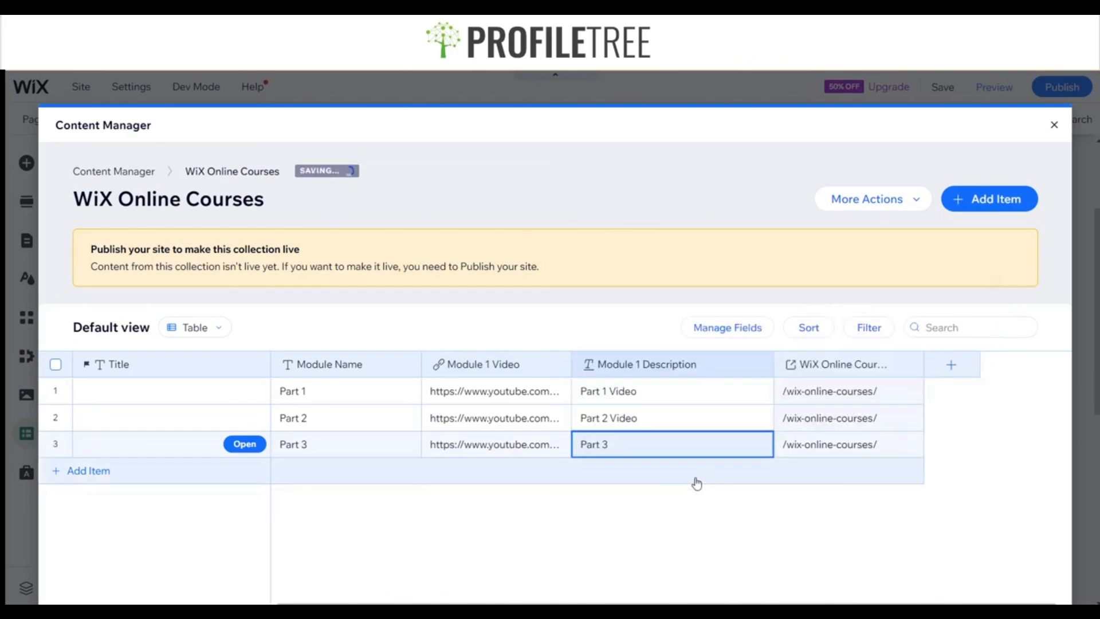
{"action": "left_click", "coordinate": [654, 448]}
{"action": "left_click", "coordinate": [653, 447]}
{"action": "left_click", "coordinate": [653, 448]}
{"action": "left_click", "coordinate": [654, 447]}
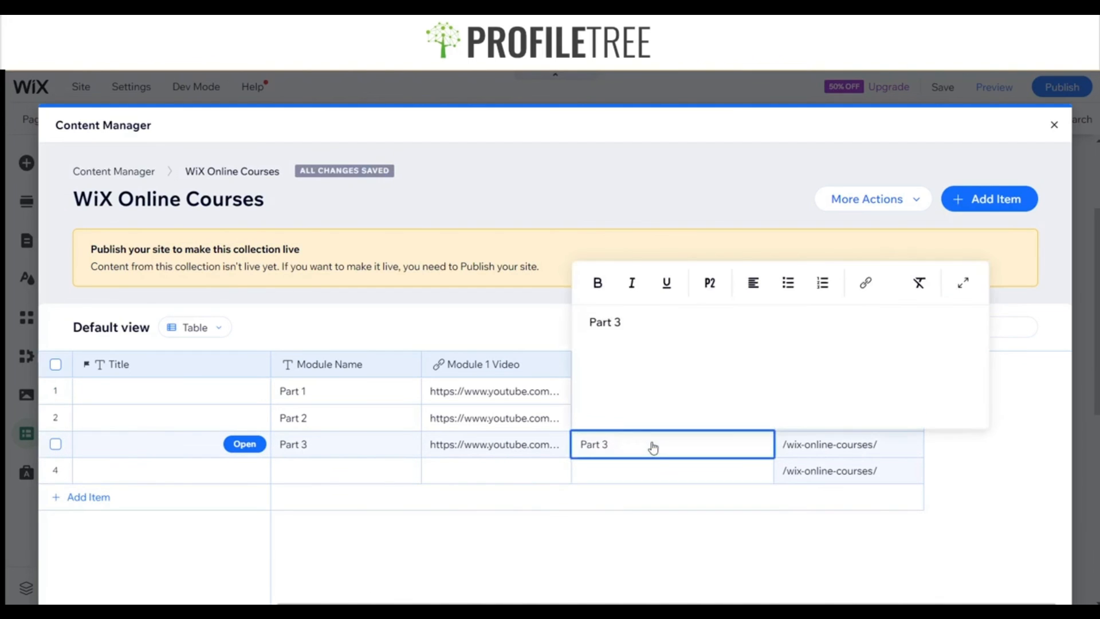
{"action": "type", "text": "Video"}
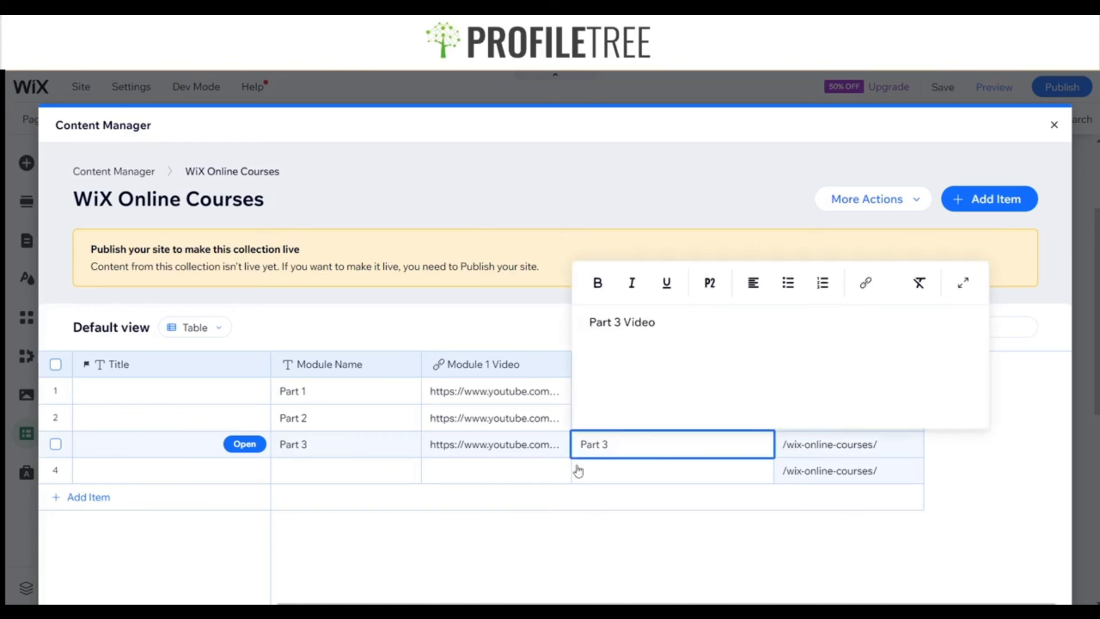
{"action": "left_click", "coordinate": [506, 473]}
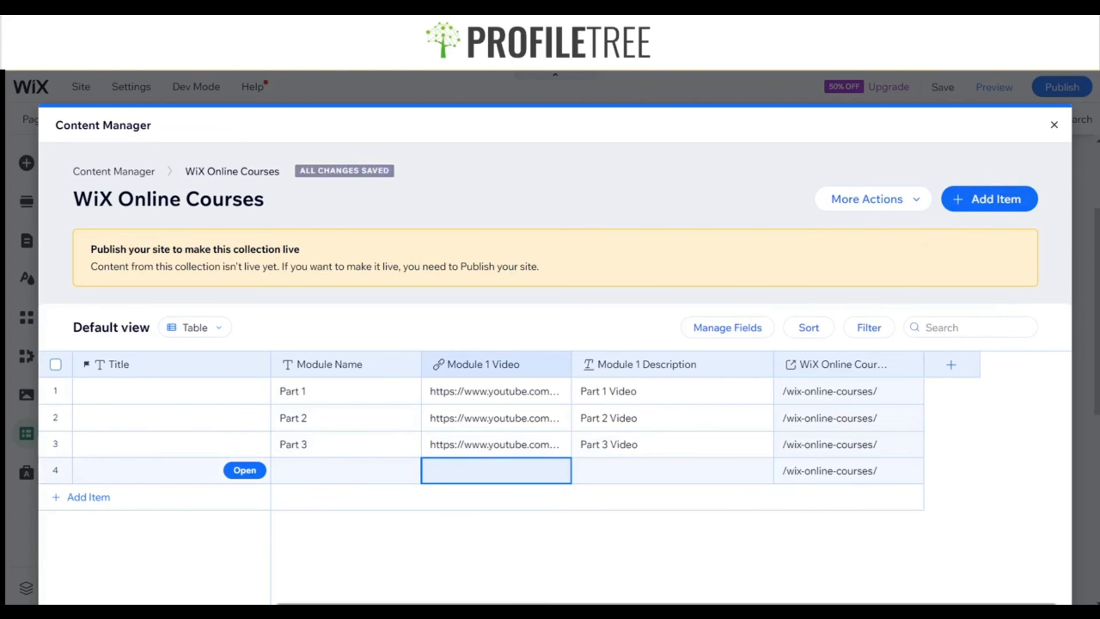
{"action": "left_click", "coordinate": [1050, 132]}
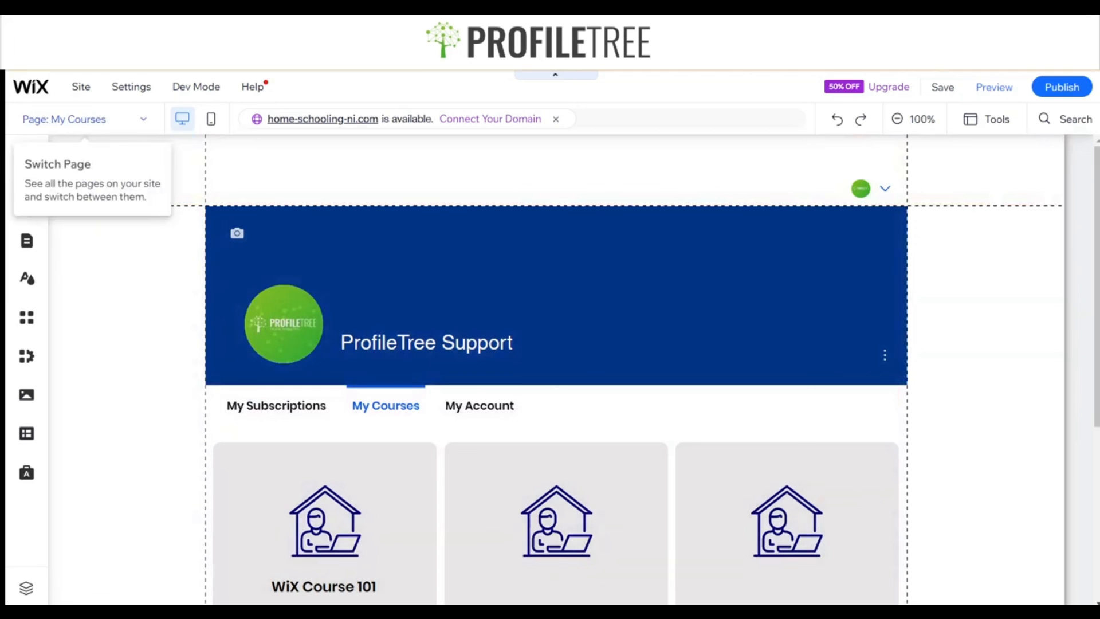
Switch to the WiX Online Courses (All) dynamic page from the page list.
{"action": "left_click", "coordinate": [137, 121]}
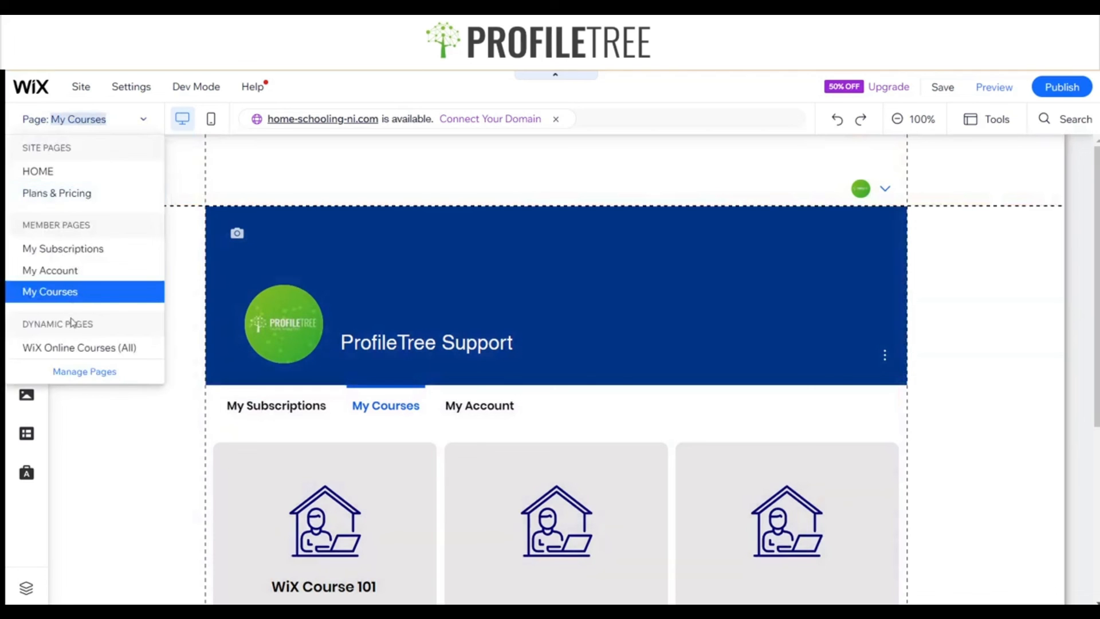
{"action": "left_click", "coordinate": [77, 347]}
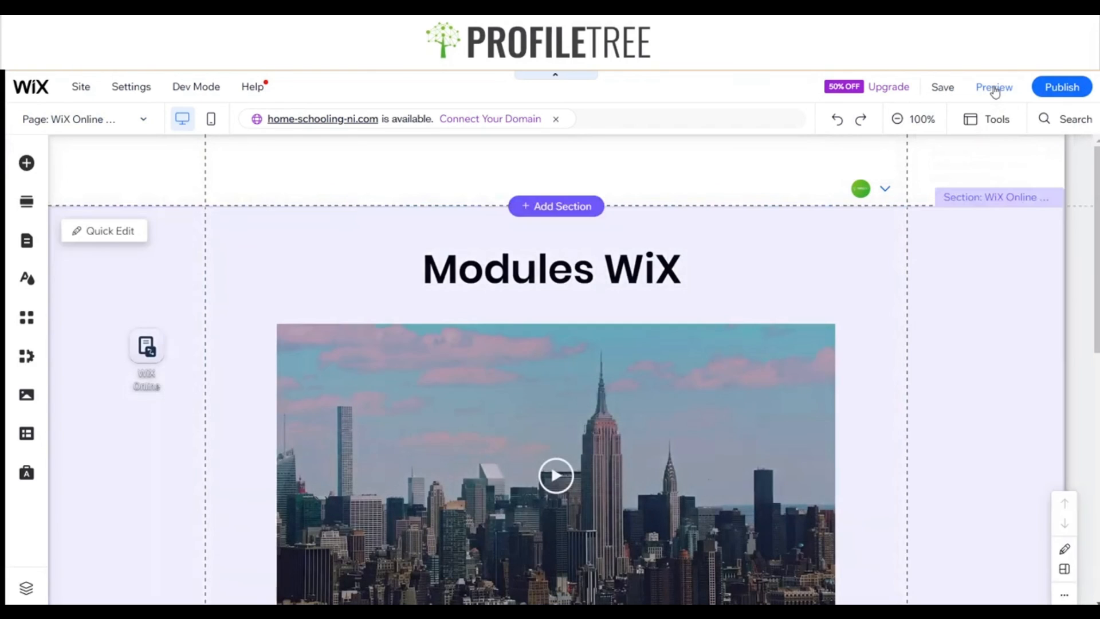
{"action": "left_click", "coordinate": [995, 89]}
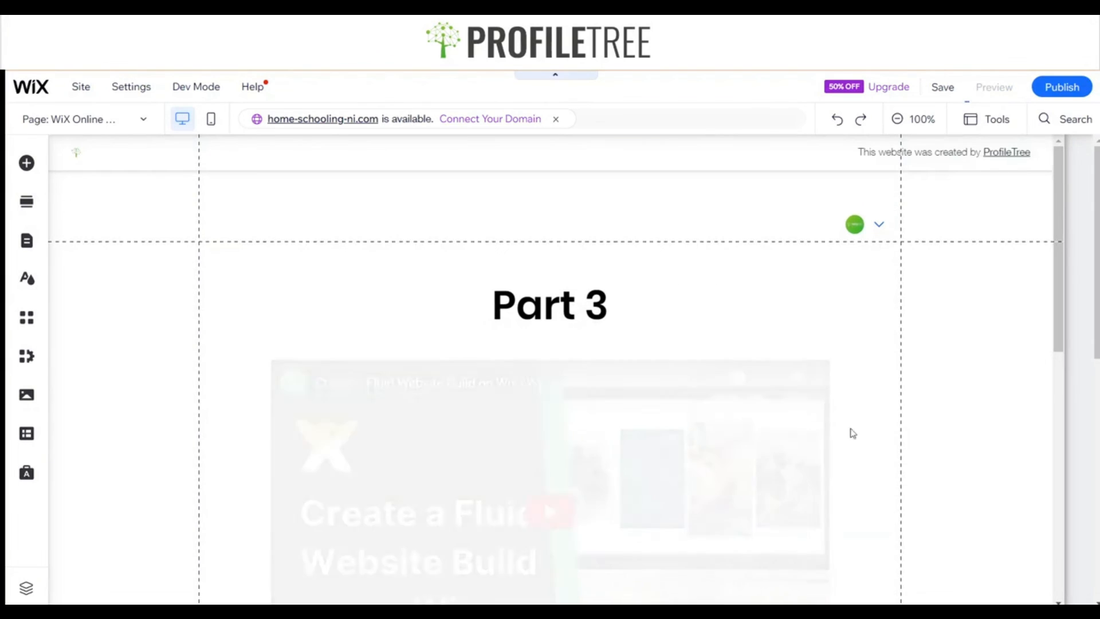
{"action": "scroll", "coordinate": [643, 297], "scroll_direction": "down", "scroll_amount": 4}
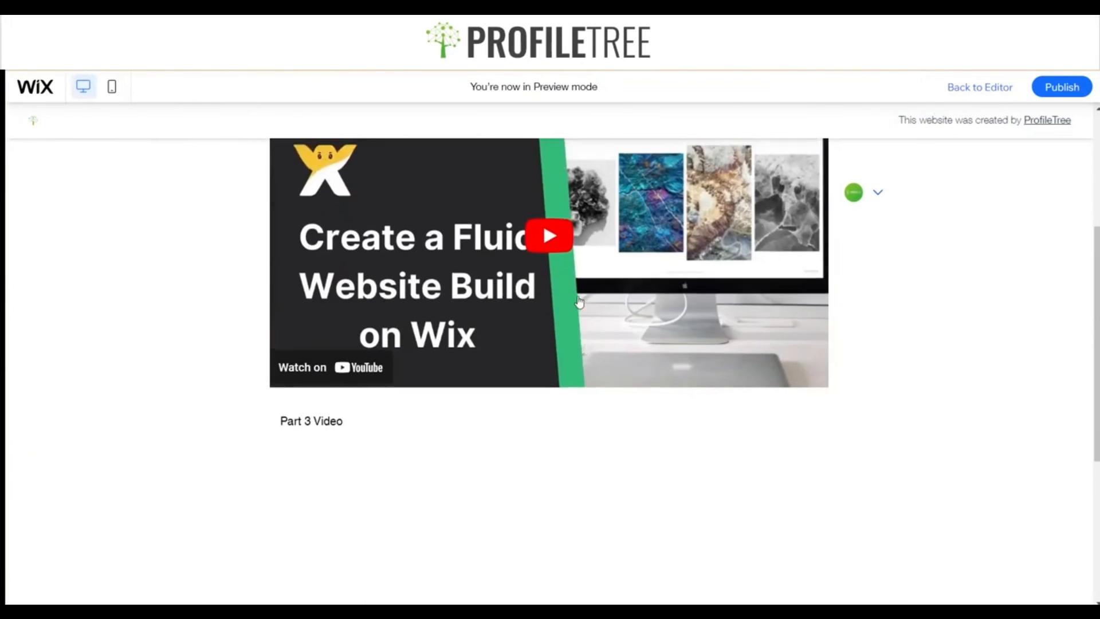
{"action": "scroll", "coordinate": [539, 247], "scroll_direction": "up", "scroll_amount": 4}
{"action": "left_click_drag", "start_coordinate": [492, 270], "coordinate": [664, 278]}
{"action": "scroll", "coordinate": [664, 278], "scroll_direction": "down", "scroll_amount": 3}
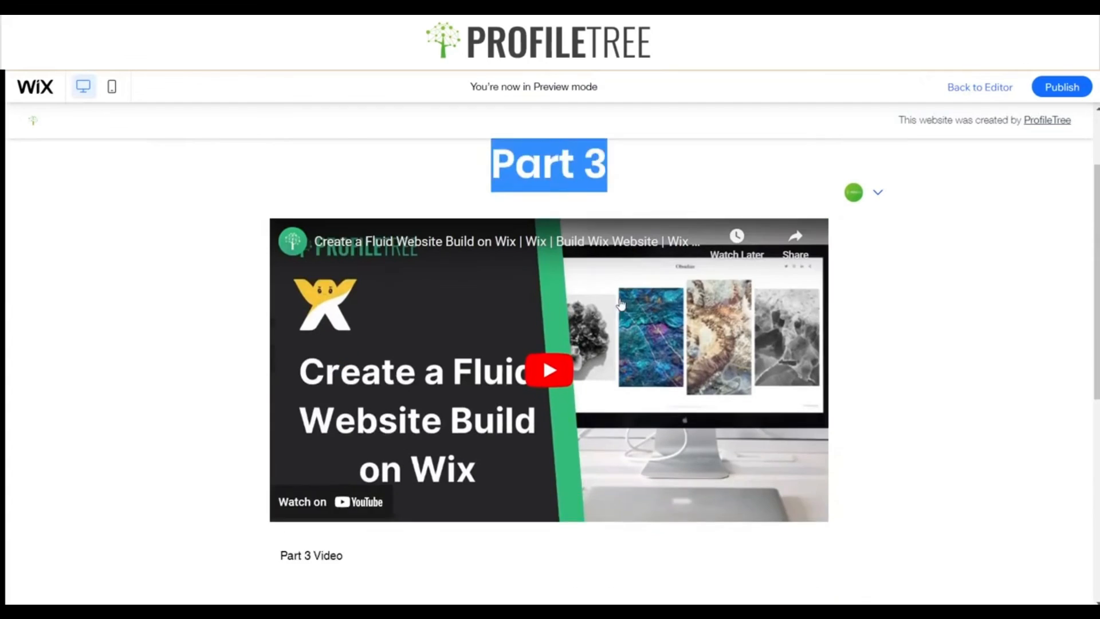
{"action": "left_click", "coordinate": [555, 338]}
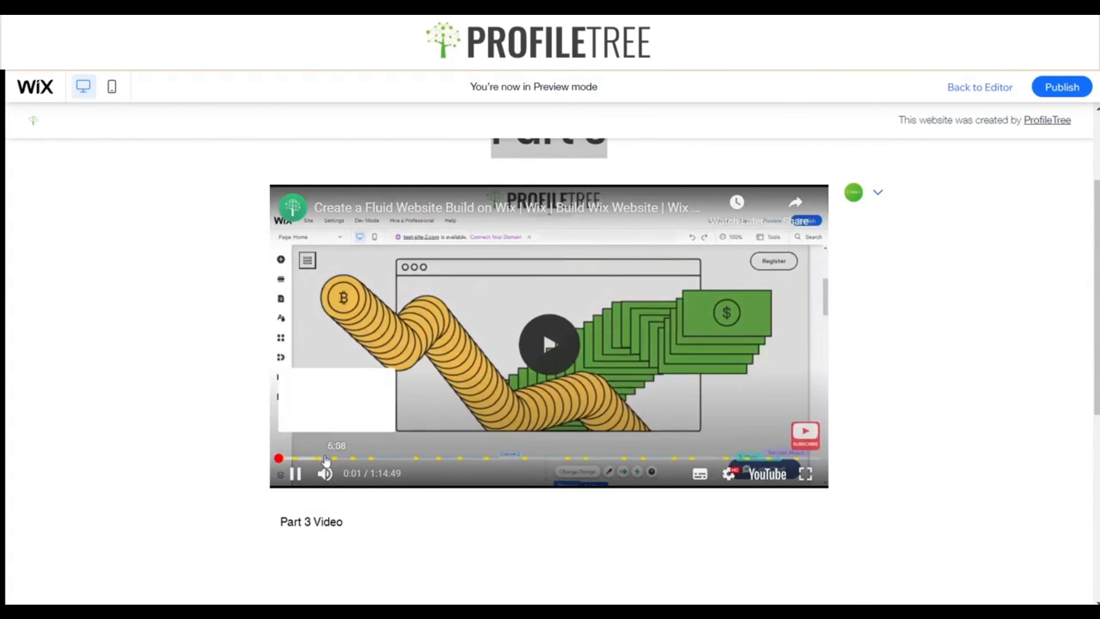
{"action": "left_click", "coordinate": [320, 459]}
{"action": "left_click", "coordinate": [436, 459]}
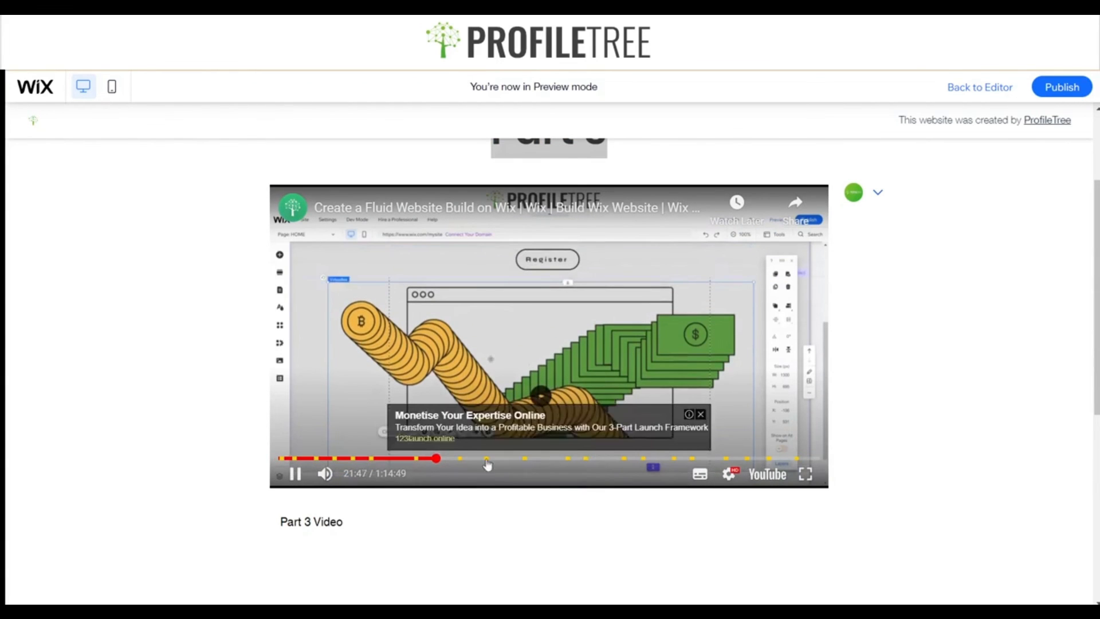
{"action": "left_click", "coordinate": [296, 473]}
{"action": "left_click_drag", "start_coordinate": [346, 522], "coordinate": [266, 521]}
{"action": "left_click", "coordinate": [369, 525]}
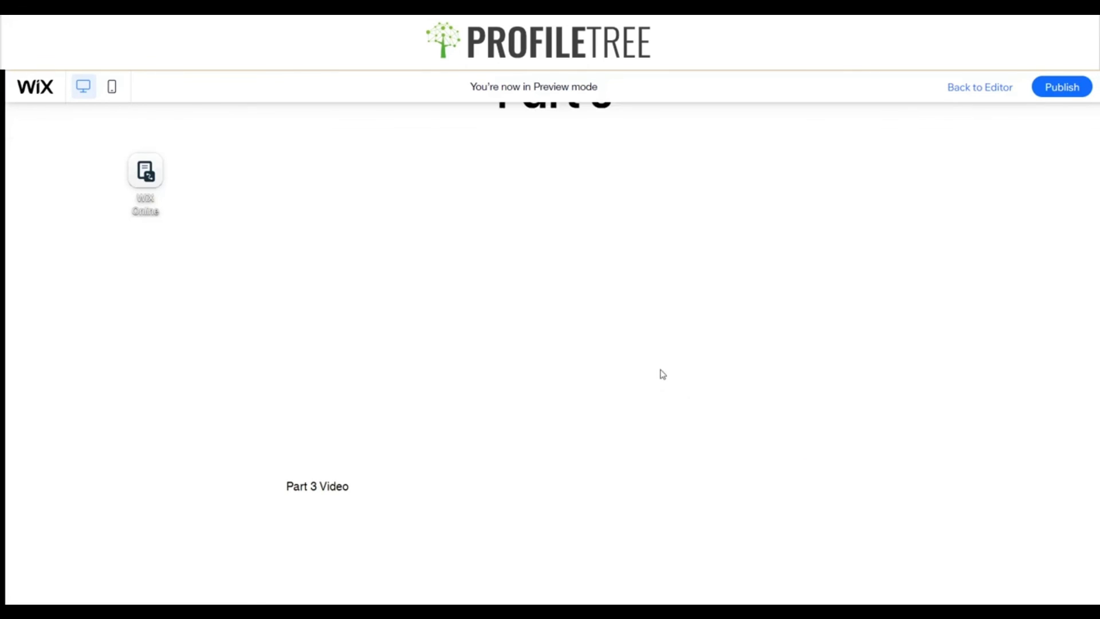
{"action": "scroll", "coordinate": [682, 281], "scroll_direction": "up", "scroll_amount": 3}
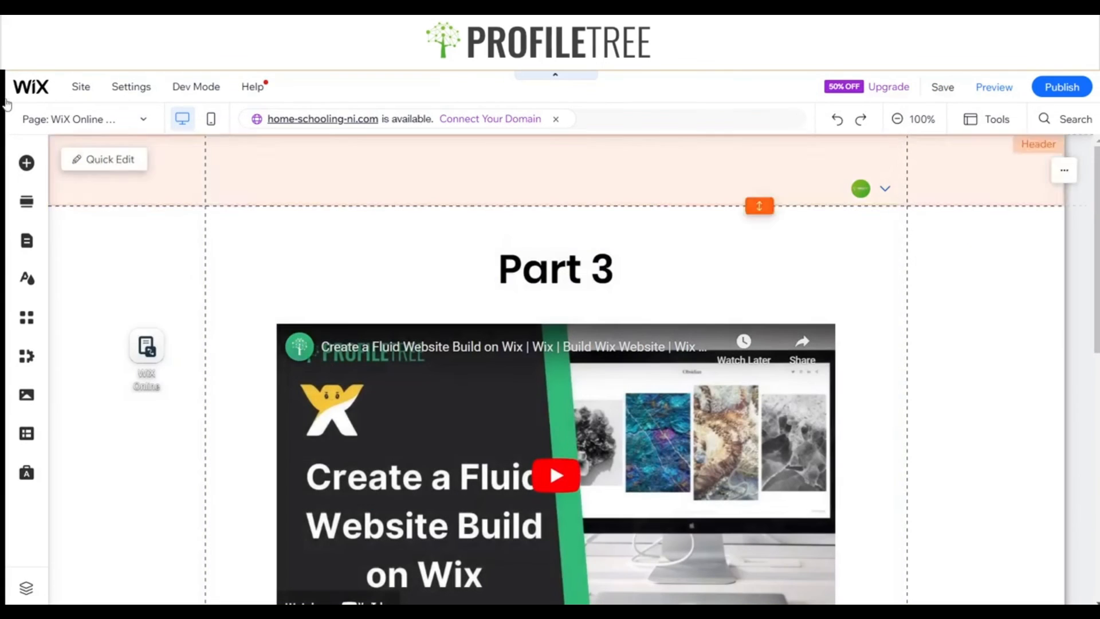
Place a View More button beside the Part 3 heading.
{"action": "left_click", "coordinate": [25, 165]}
{"action": "left_click", "coordinate": [81, 226]}
{"action": "left_click", "coordinate": [79, 210]}
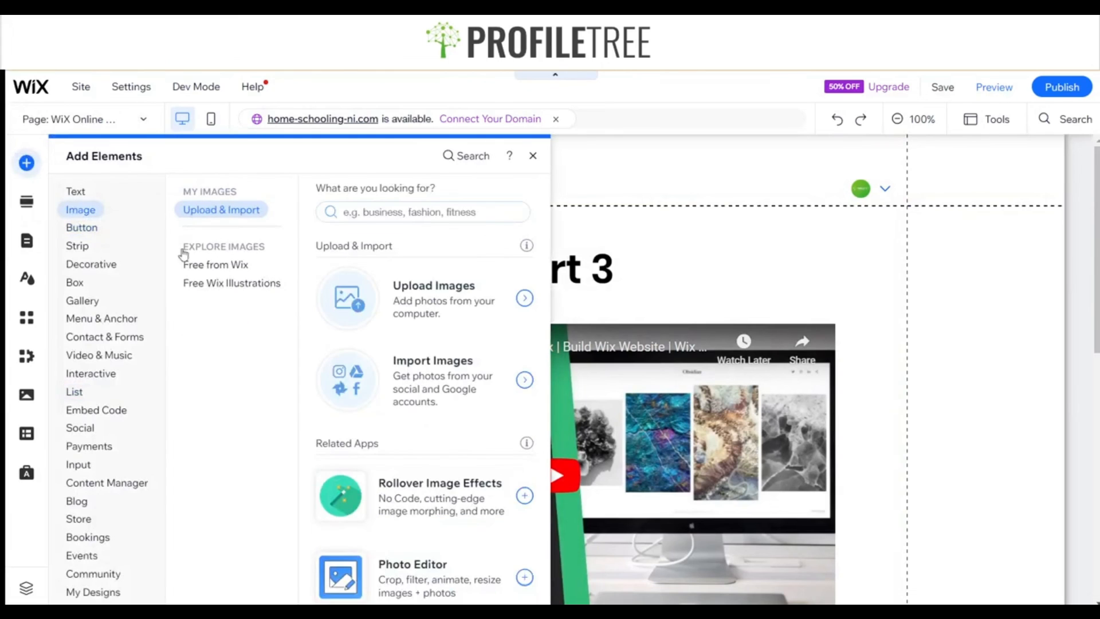
{"action": "left_click", "coordinate": [80, 229]}
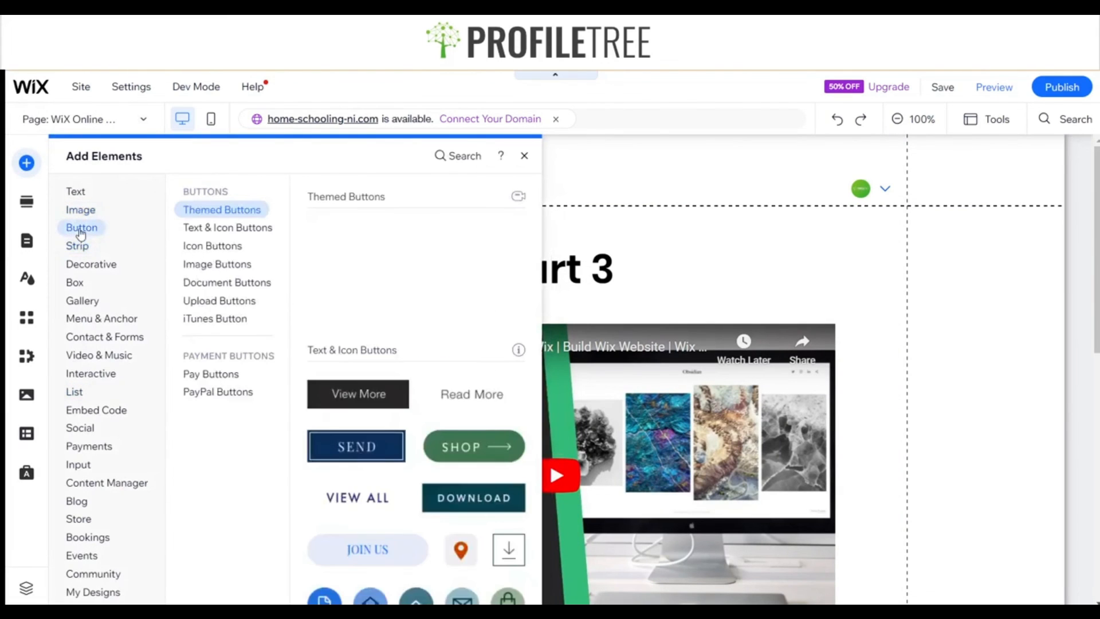
{"action": "left_click_drag", "start_coordinate": [338, 389], "coordinate": [797, 288]}
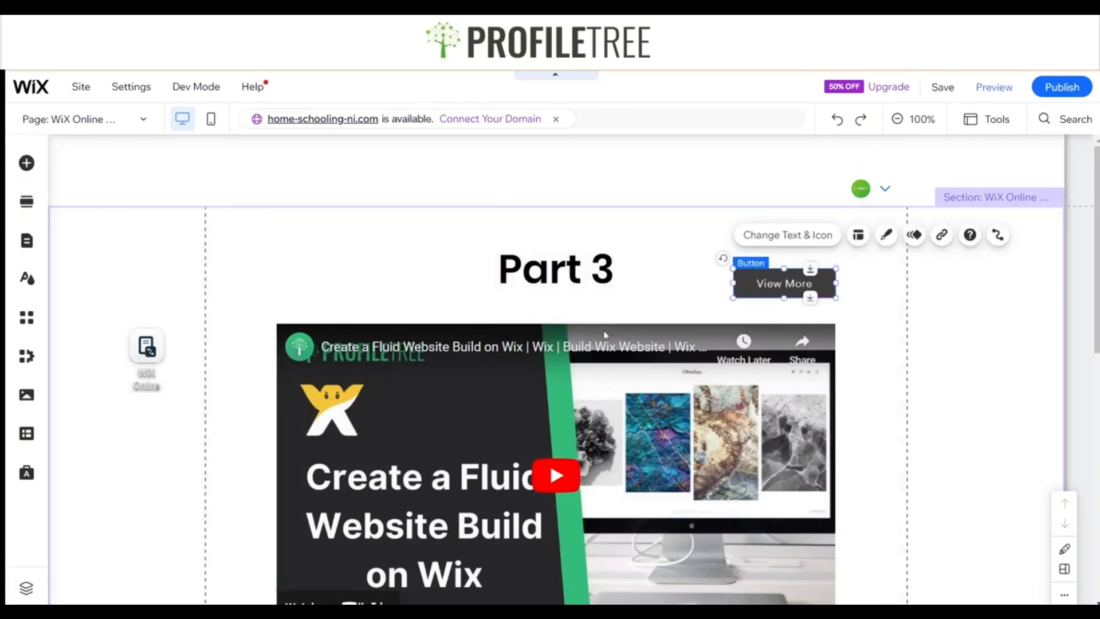
Set the button's click action to Next item and bind its label to Module Name.
{"action": "left_click", "coordinate": [998, 235]}
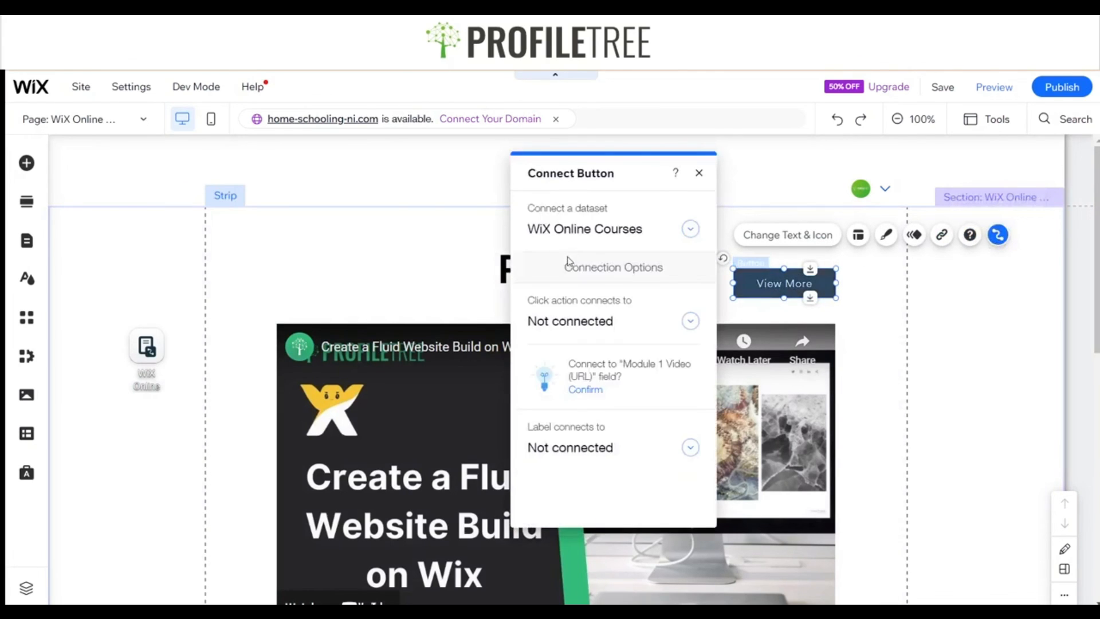
{"action": "left_click", "coordinate": [625, 334]}
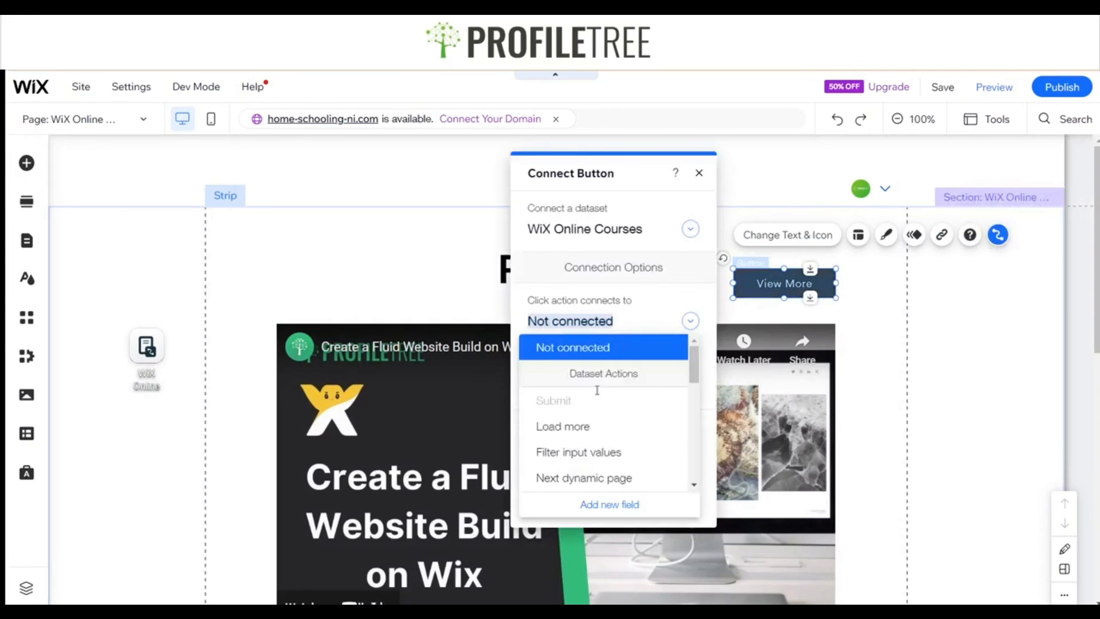
{"action": "scroll", "coordinate": [594, 435], "scroll_direction": "down", "scroll_amount": 2}
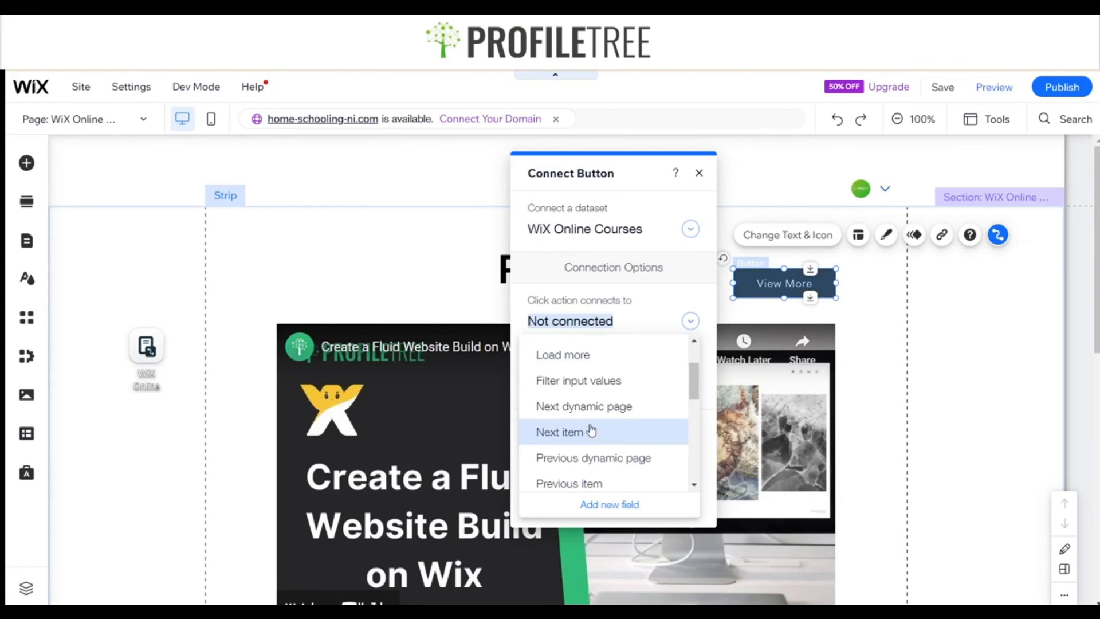
{"action": "left_click", "coordinate": [591, 431]}
{"action": "left_click", "coordinate": [616, 388]}
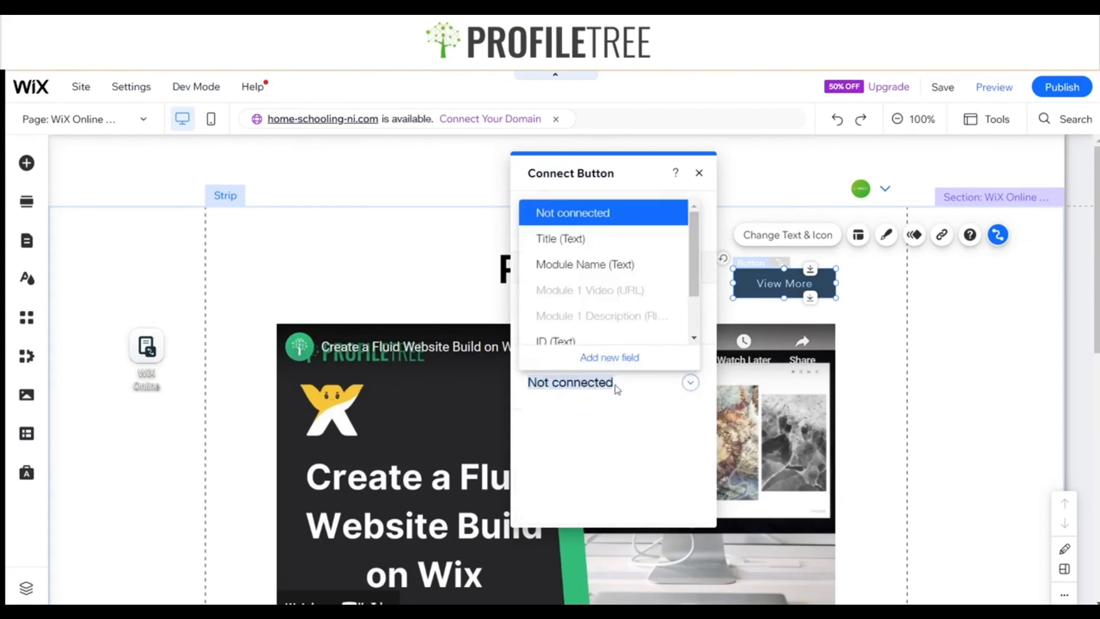
{"action": "scroll", "coordinate": [583, 243], "scroll_direction": "down", "scroll_amount": 1}
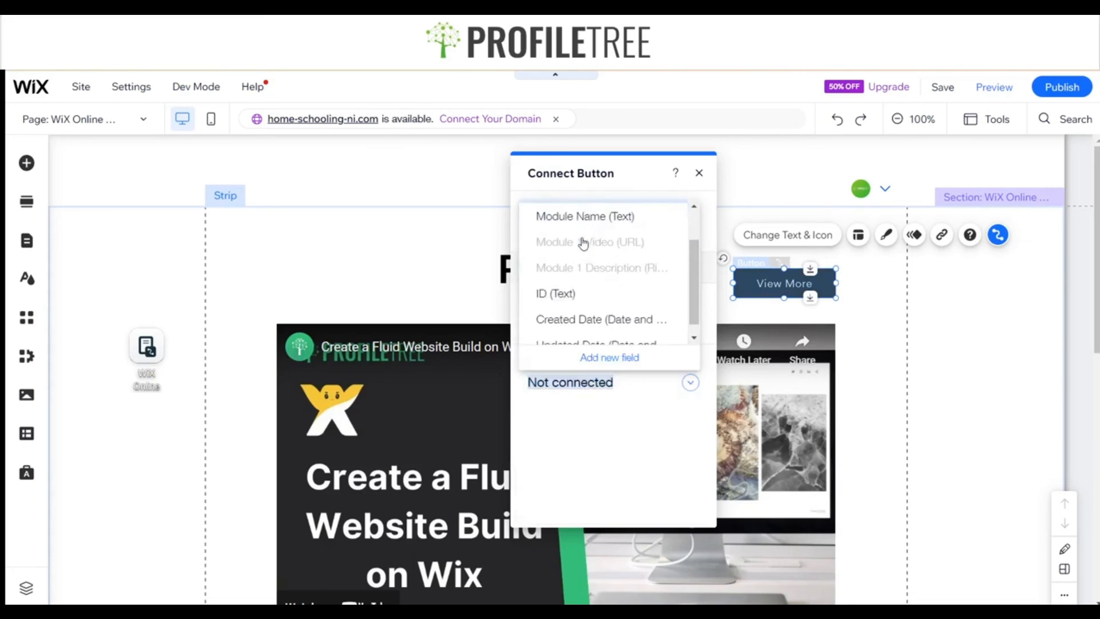
{"action": "scroll", "coordinate": [578, 298], "scroll_direction": "up", "scroll_amount": 1}
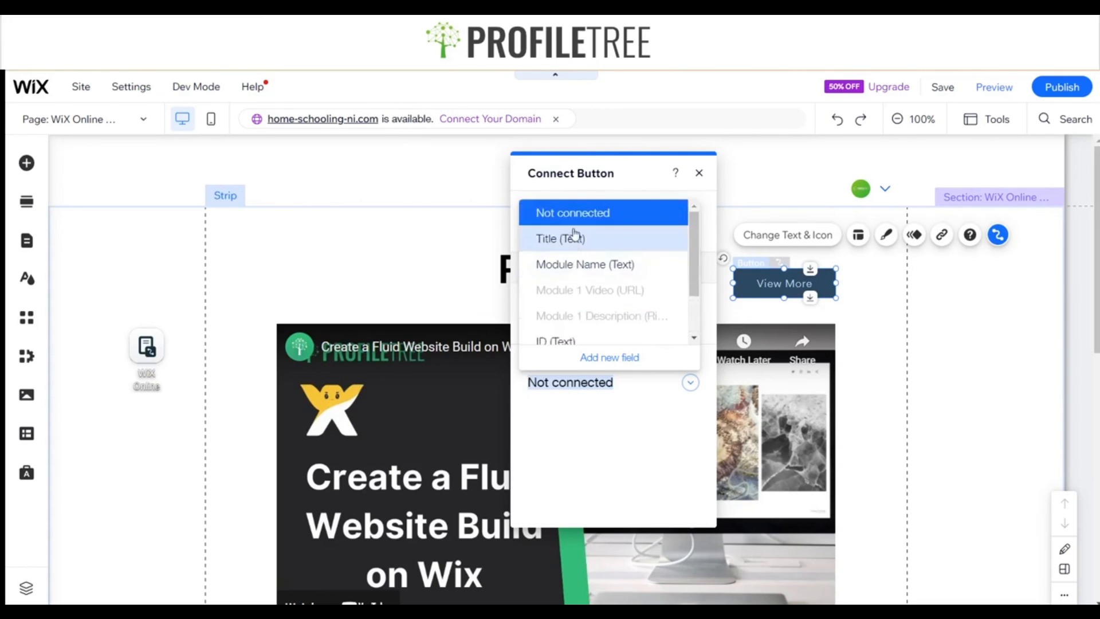
{"action": "left_click", "coordinate": [641, 277]}
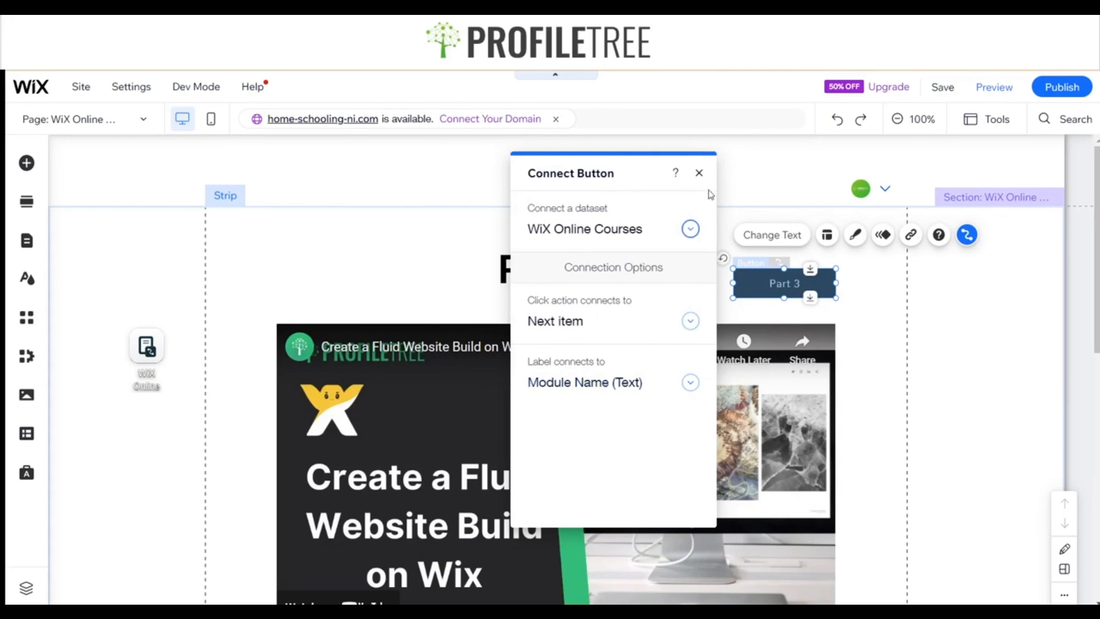
{"action": "left_click", "coordinate": [699, 173]}
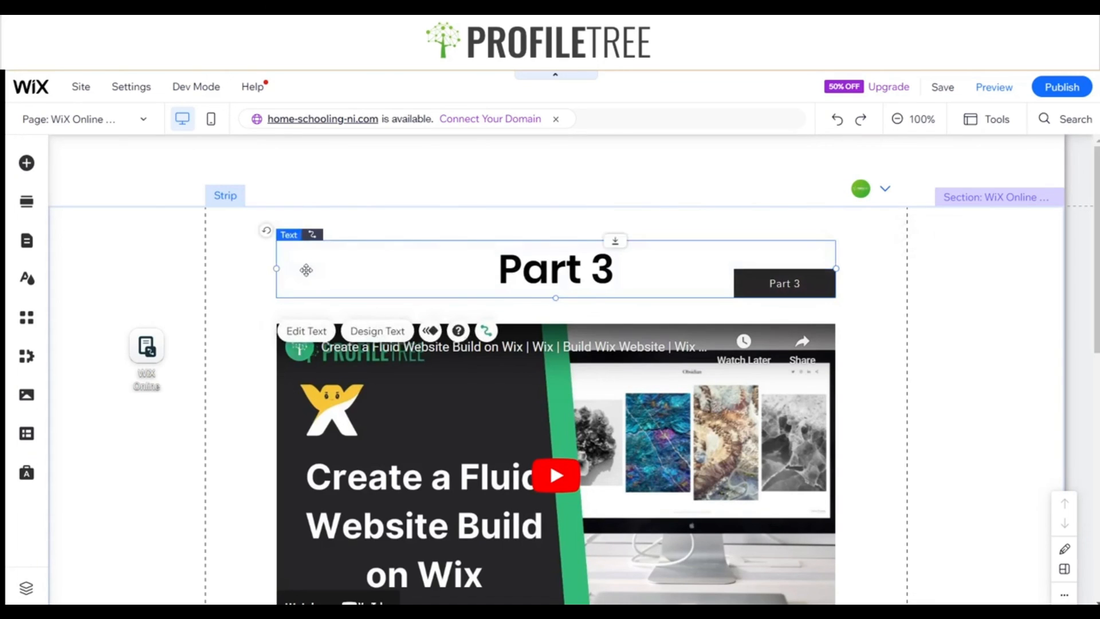
Place a duplicate Part 3 button left of the heading, set to Previous item with a Module Name (Text) label.
{"action": "left_click", "coordinate": [793, 295]}
{"action": "left_click_drag", "start_coordinate": [797, 301], "coordinate": [339, 285]}
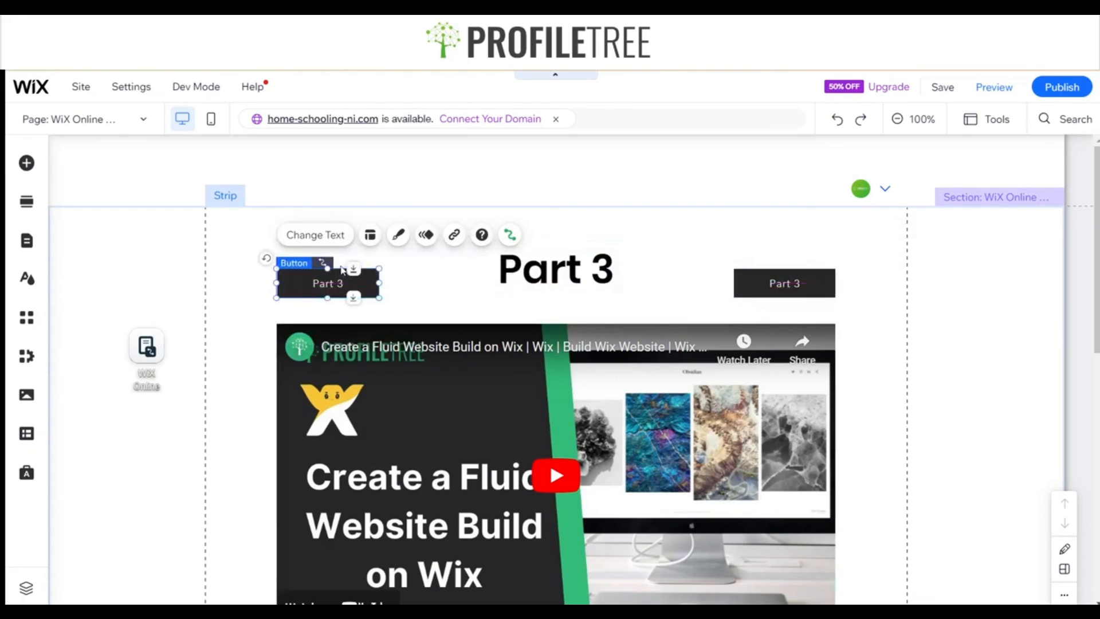
{"action": "left_click", "coordinate": [510, 236]}
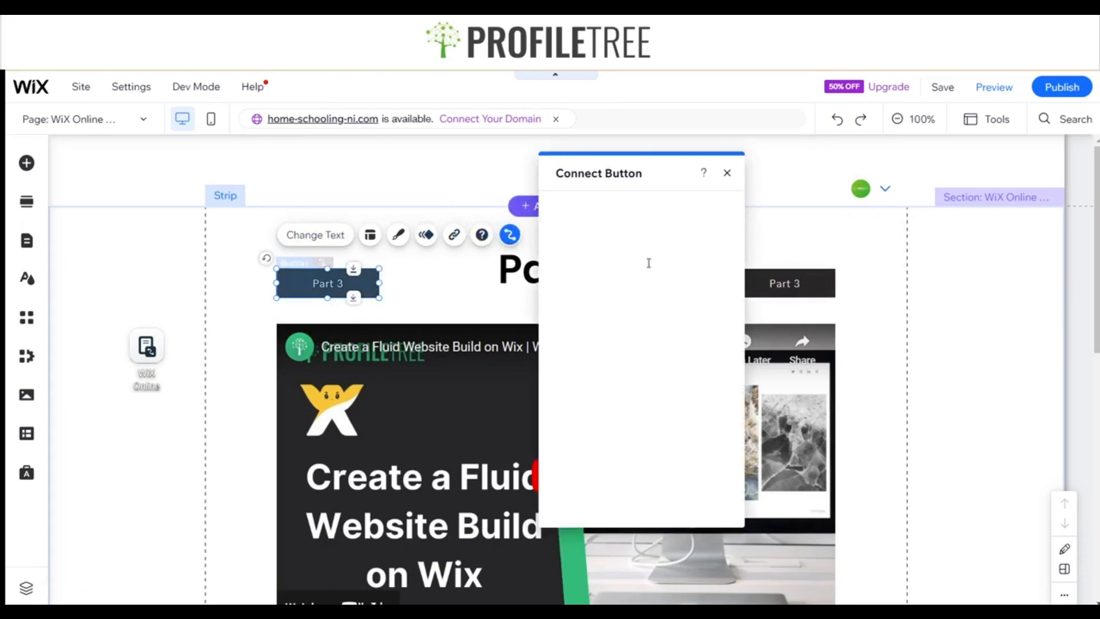
{"action": "left_click", "coordinate": [612, 323]}
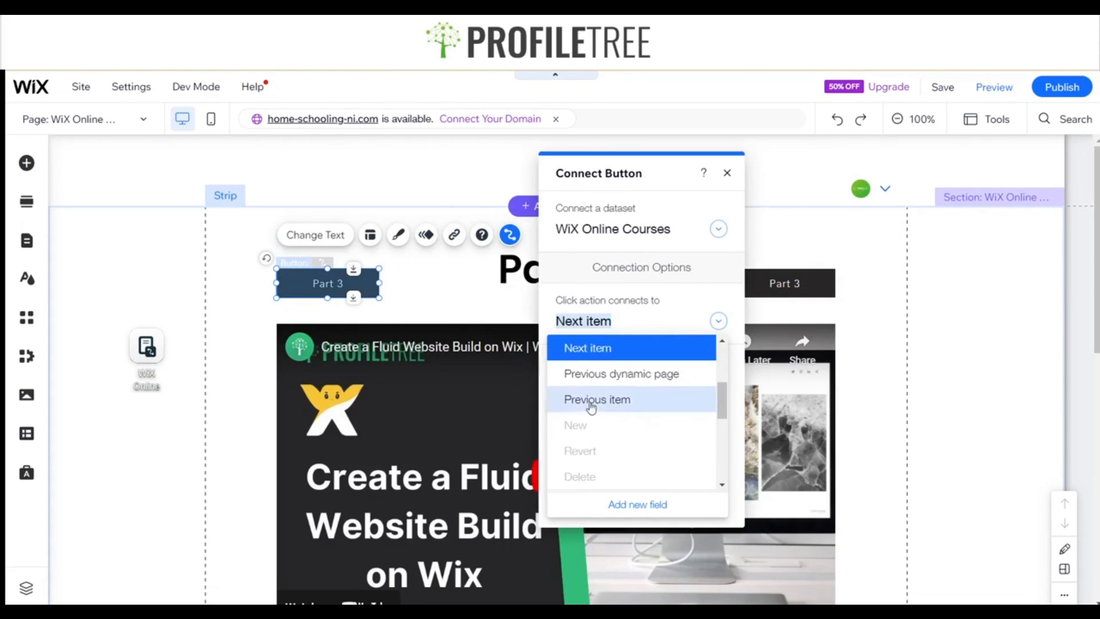
{"action": "left_click", "coordinate": [592, 402]}
{"action": "left_click", "coordinate": [621, 386]}
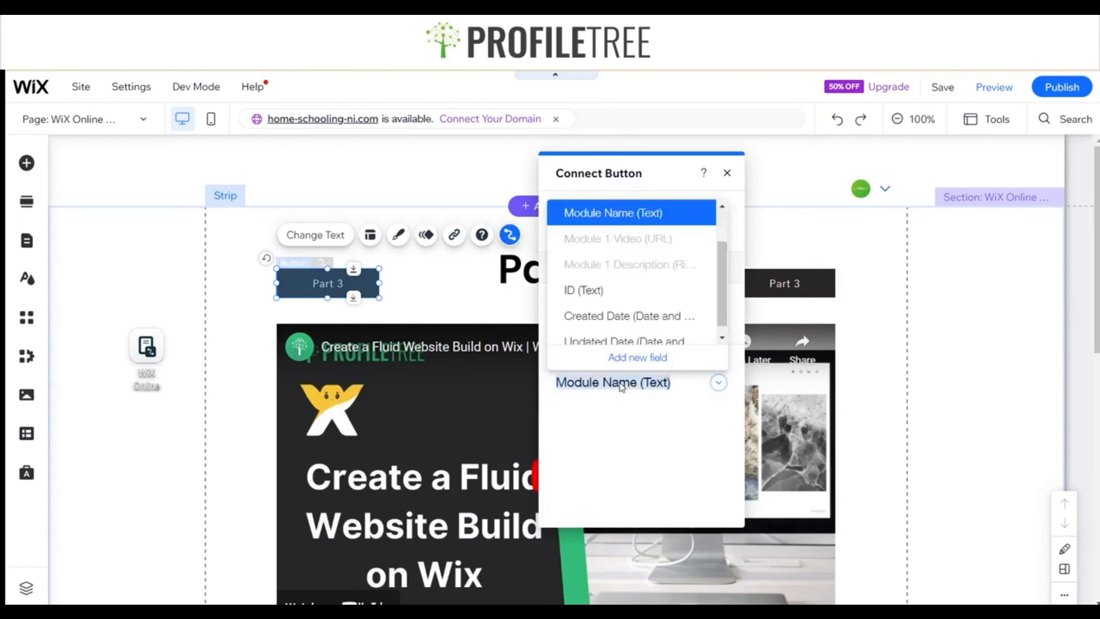
{"action": "left_click", "coordinate": [618, 224]}
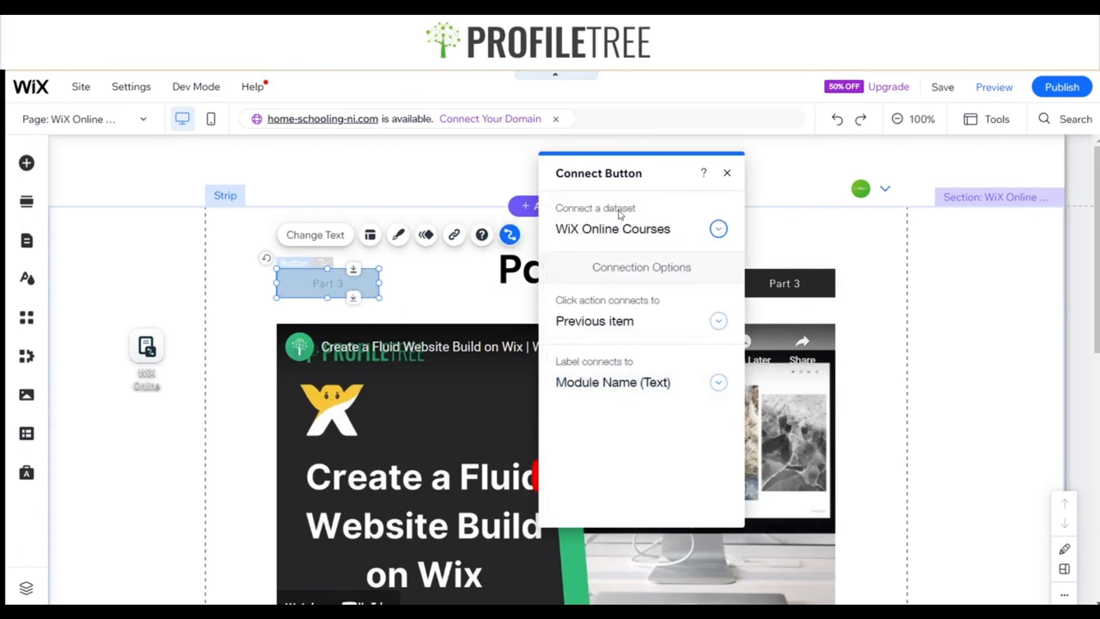
{"action": "left_click", "coordinate": [726, 175]}
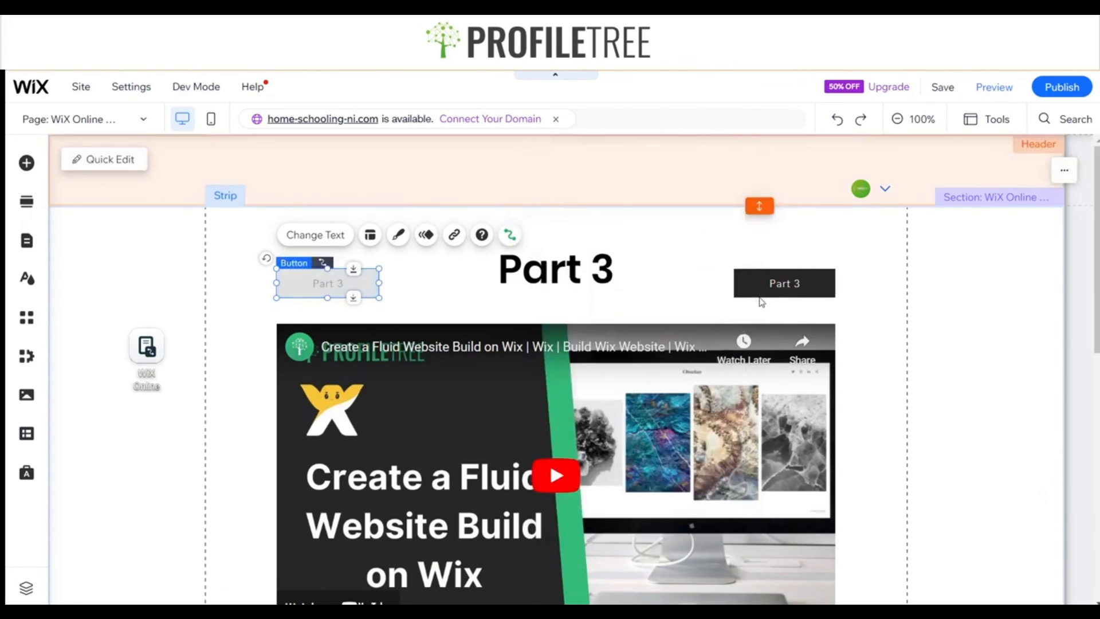
Try editing the right-hand button's text, then open the collection content instead.
{"action": "left_click", "coordinate": [779, 283]}
{"action": "left_click", "coordinate": [773, 236]}
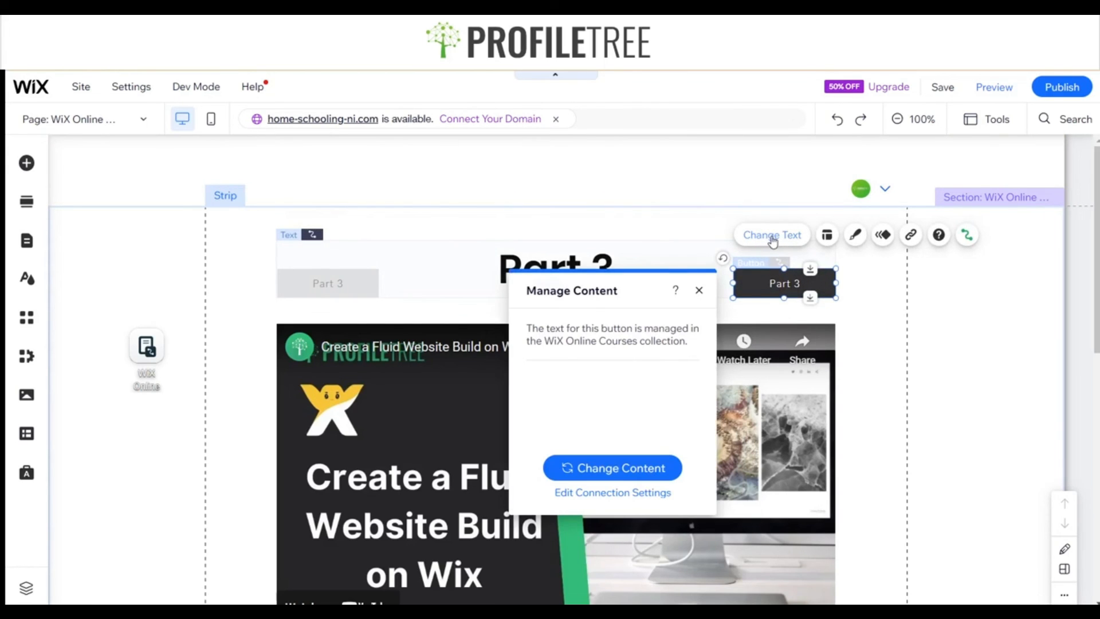
{"action": "left_click", "coordinate": [622, 469]}
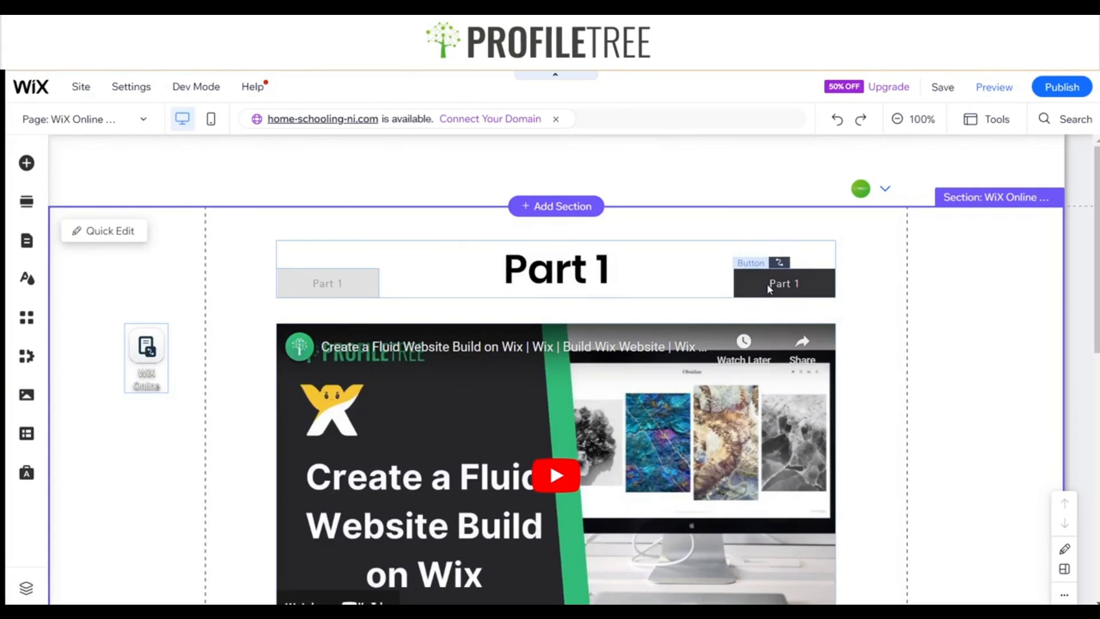
Experiment with the right Part 1 button's label: disconnect it, then show the item ID.
{"action": "left_click", "coordinate": [768, 285]}
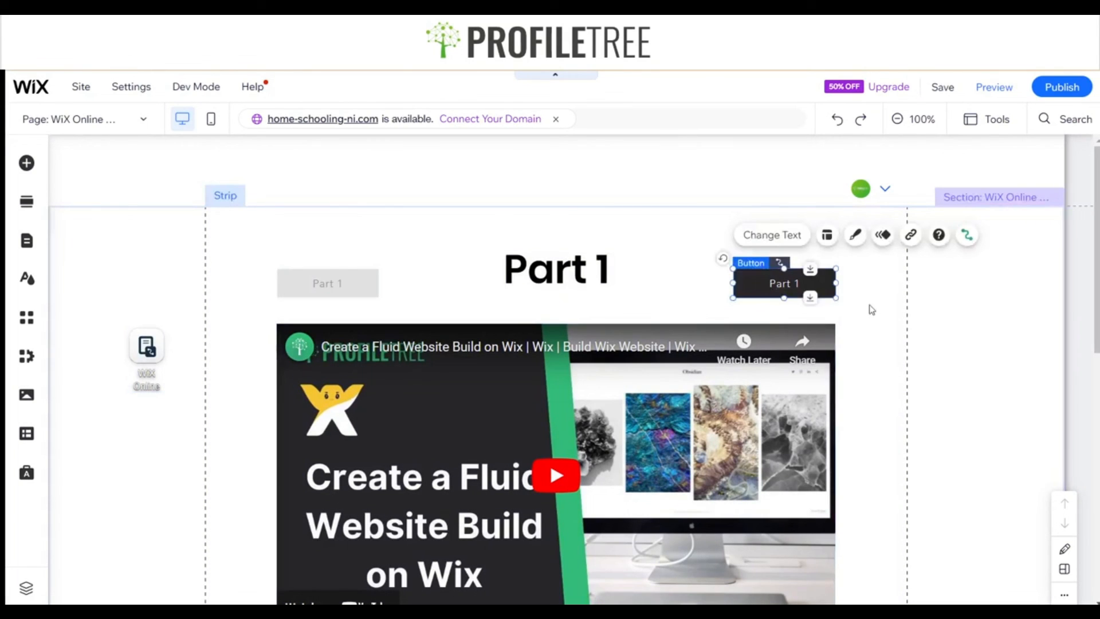
{"action": "left_click", "coordinate": [786, 241]}
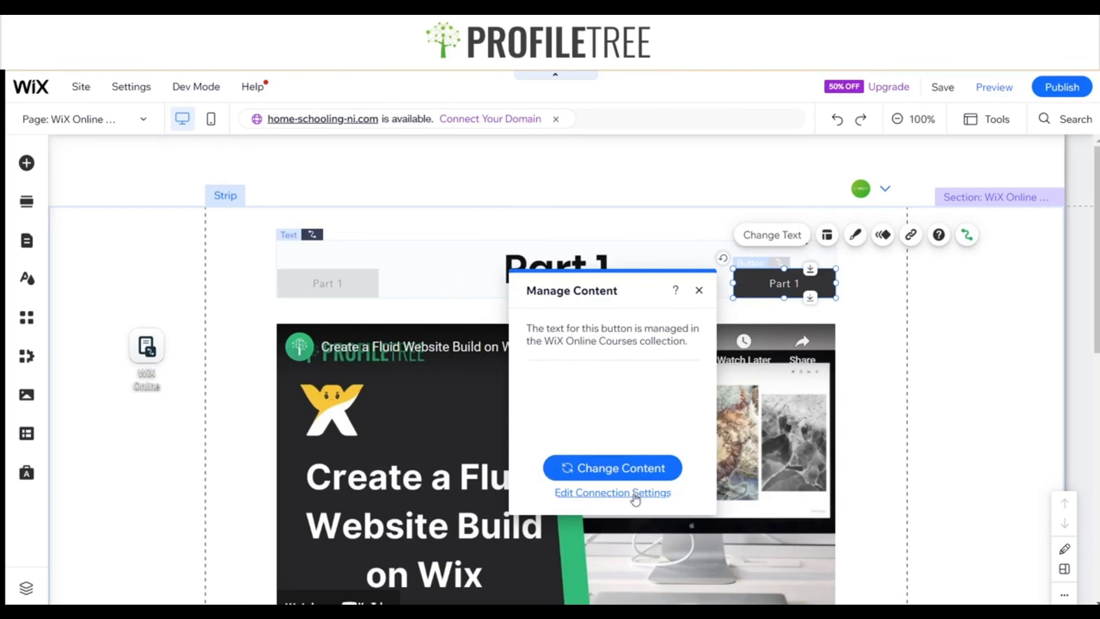
{"action": "left_click", "coordinate": [699, 290]}
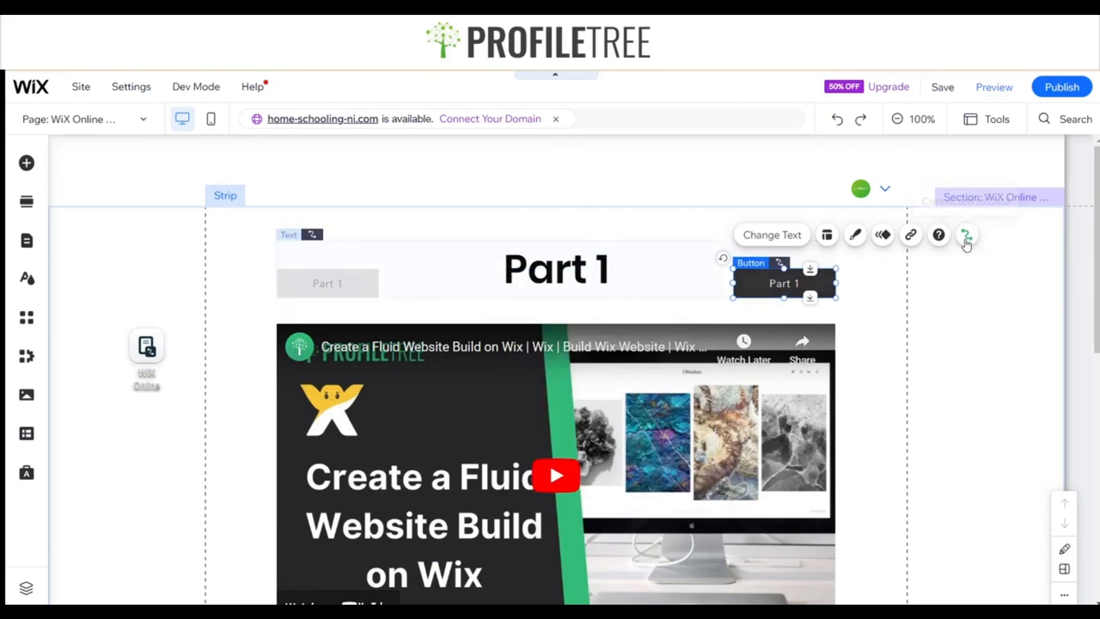
{"action": "left_click", "coordinate": [967, 236]}
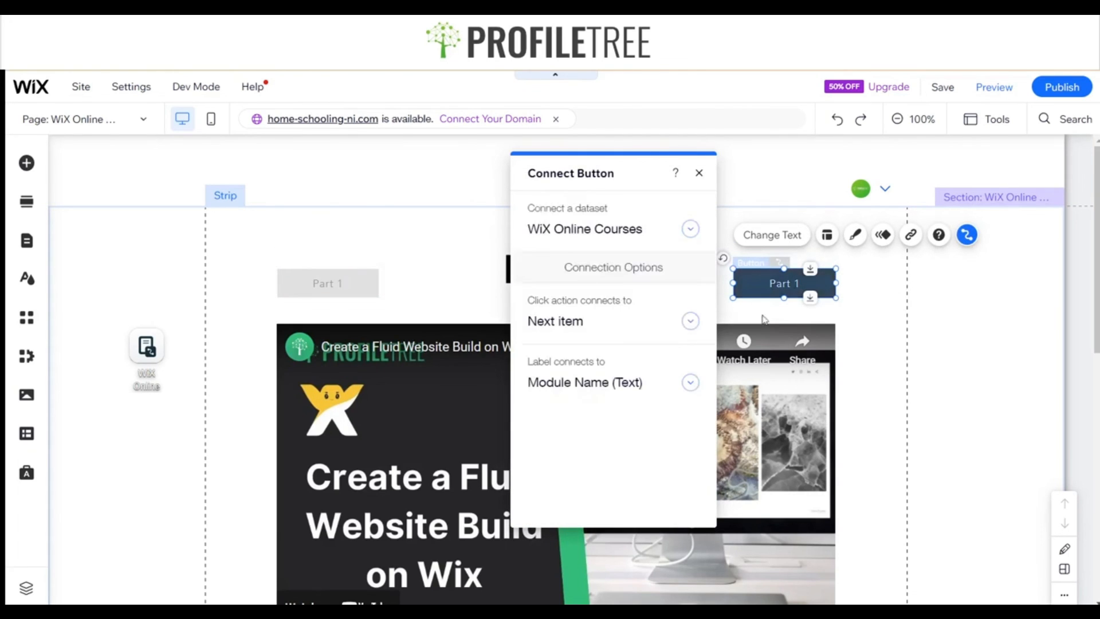
{"action": "left_click", "coordinate": [645, 391]}
{"action": "scroll", "coordinate": [619, 246], "scroll_direction": "up", "scroll_amount": 2}
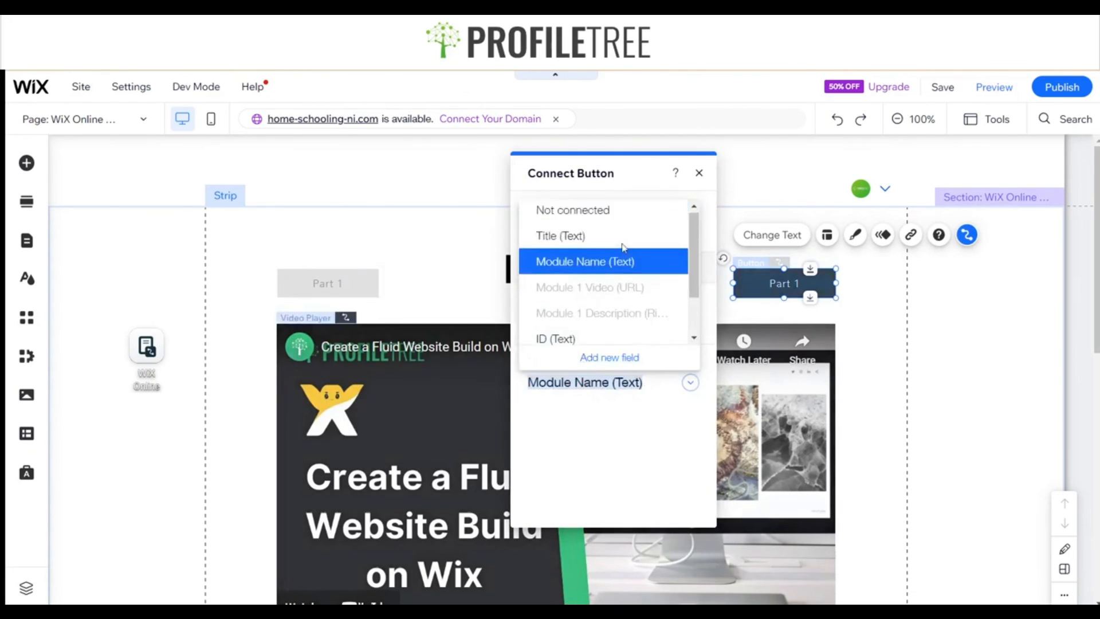
{"action": "left_click", "coordinate": [586, 216]}
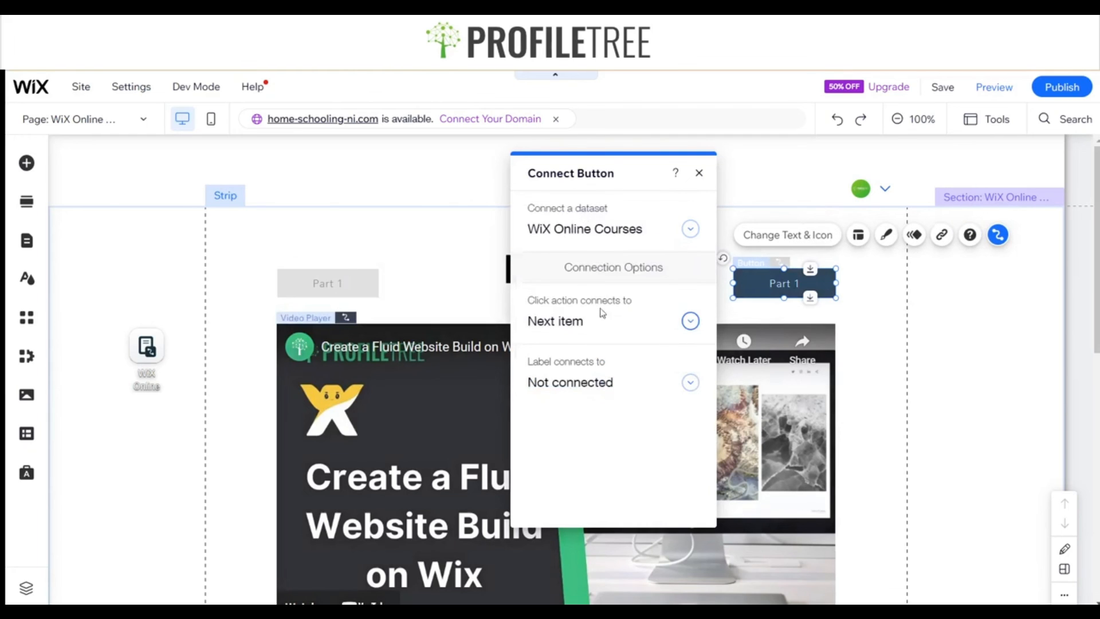
{"action": "left_click", "coordinate": [644, 385]}
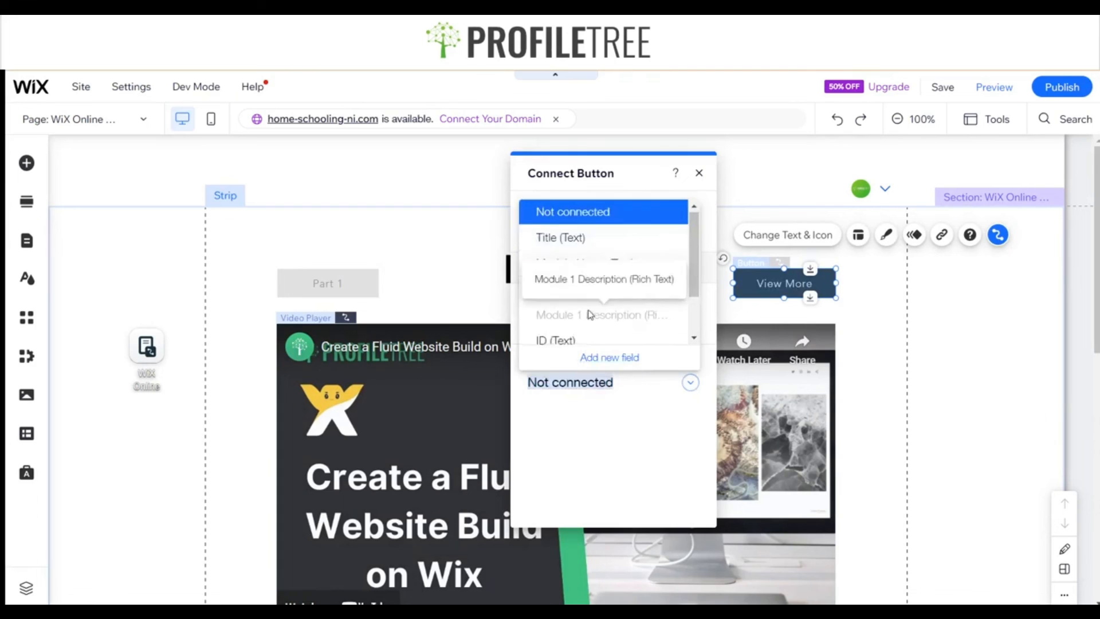
{"action": "scroll", "coordinate": [579, 275], "scroll_direction": "down", "scroll_amount": 2}
{"action": "scroll", "coordinate": [549, 304], "scroll_direction": "up", "scroll_amount": 1}
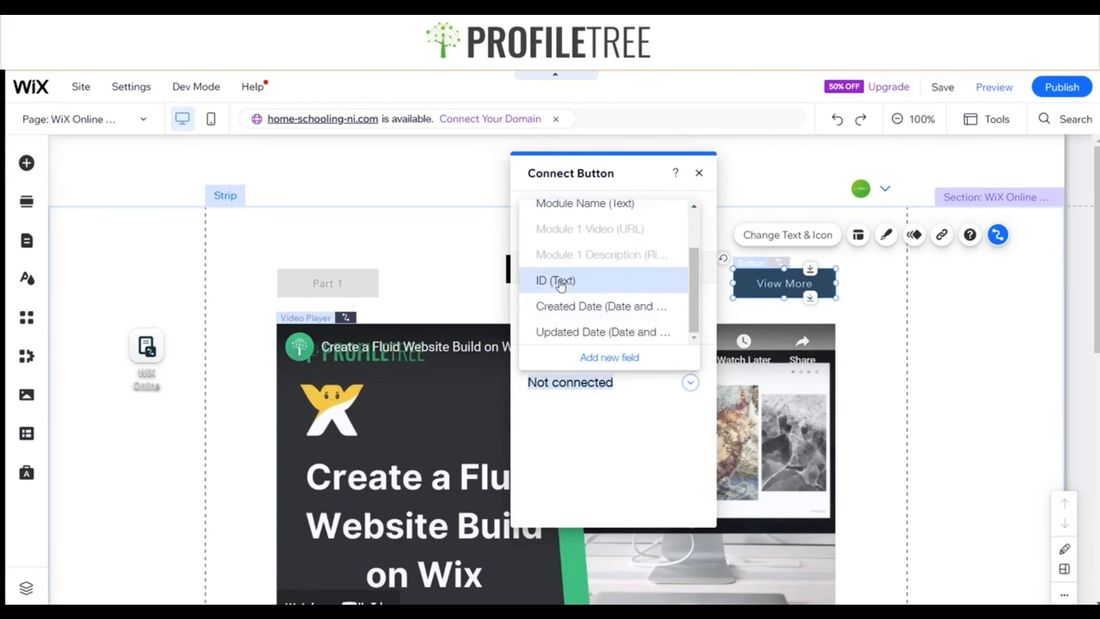
{"action": "left_click", "coordinate": [560, 280]}
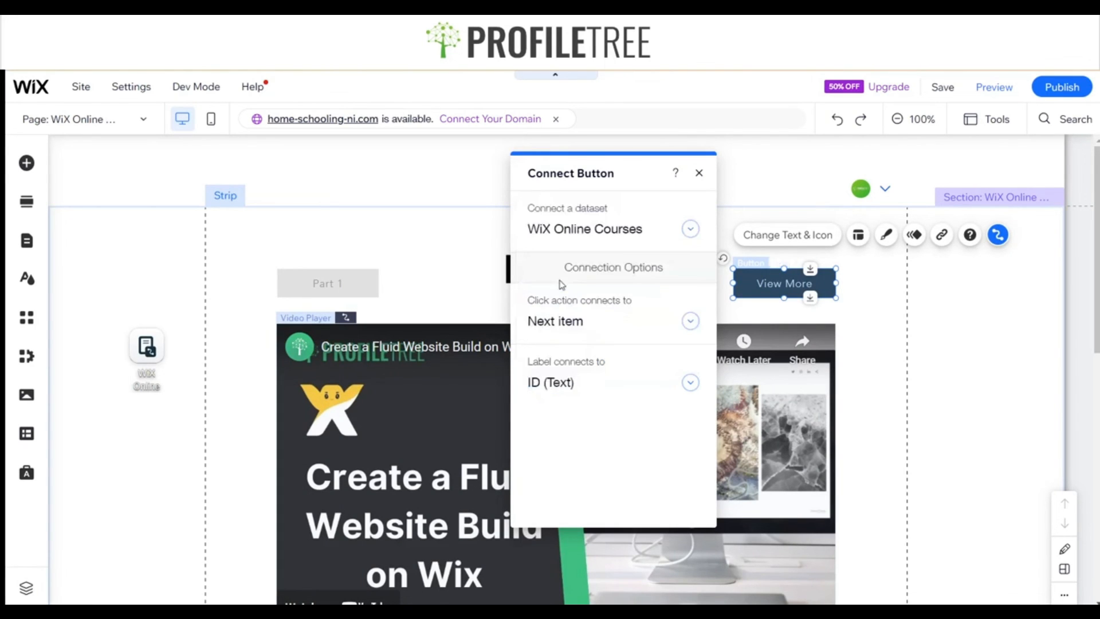
{"action": "left_click", "coordinate": [699, 173]}
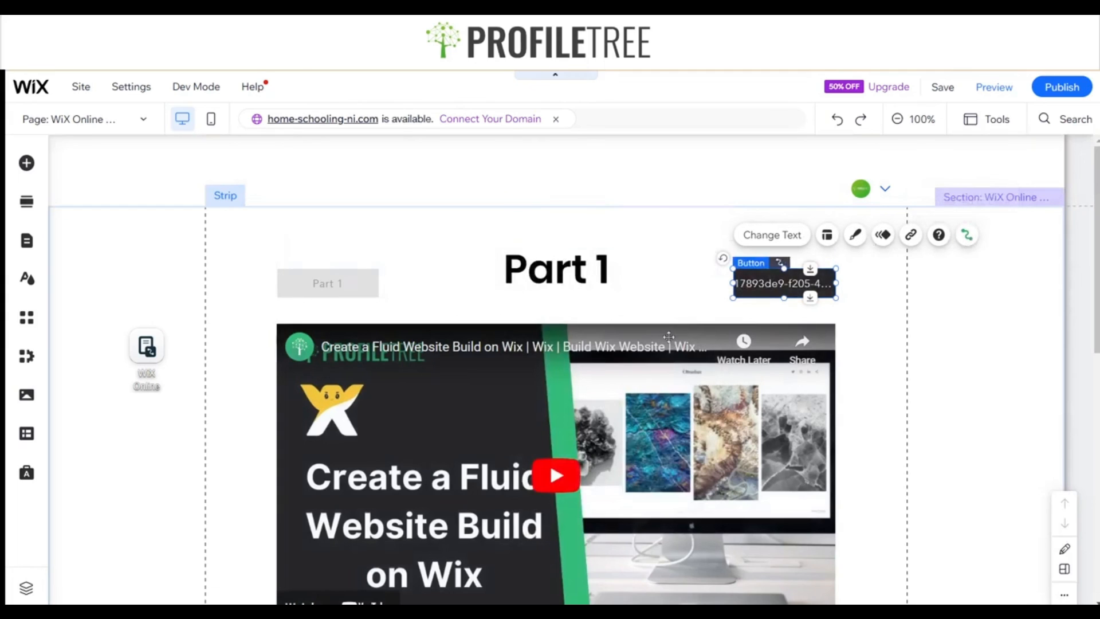
Switch that label to Module Name, then Title, and check the WiX Online Courses collection content.
{"action": "left_click", "coordinate": [967, 235]}
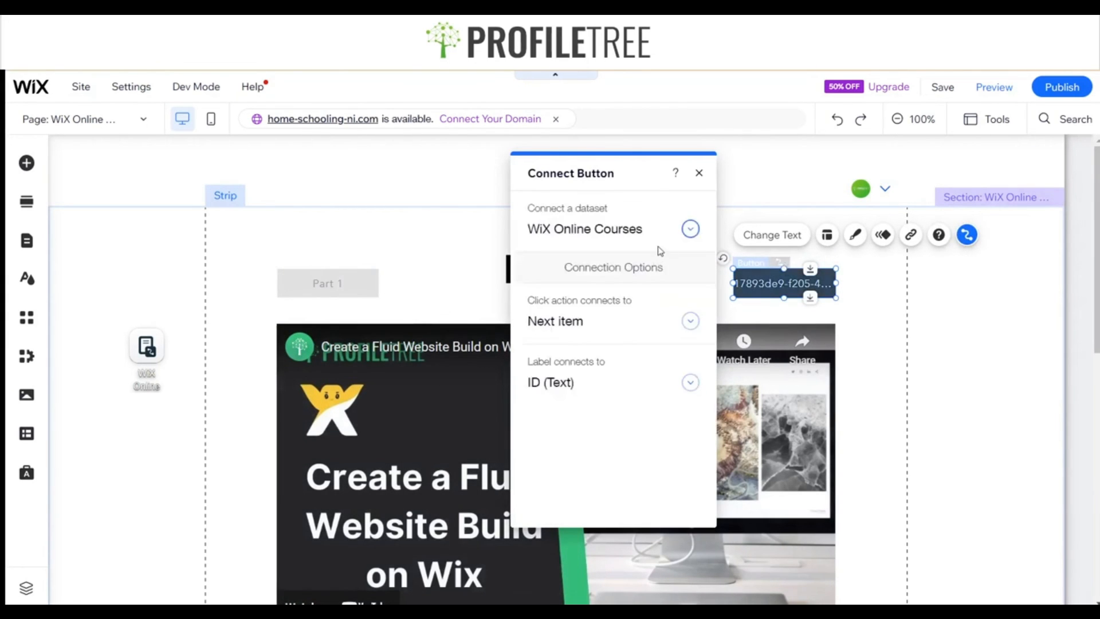
{"action": "left_click", "coordinate": [572, 385]}
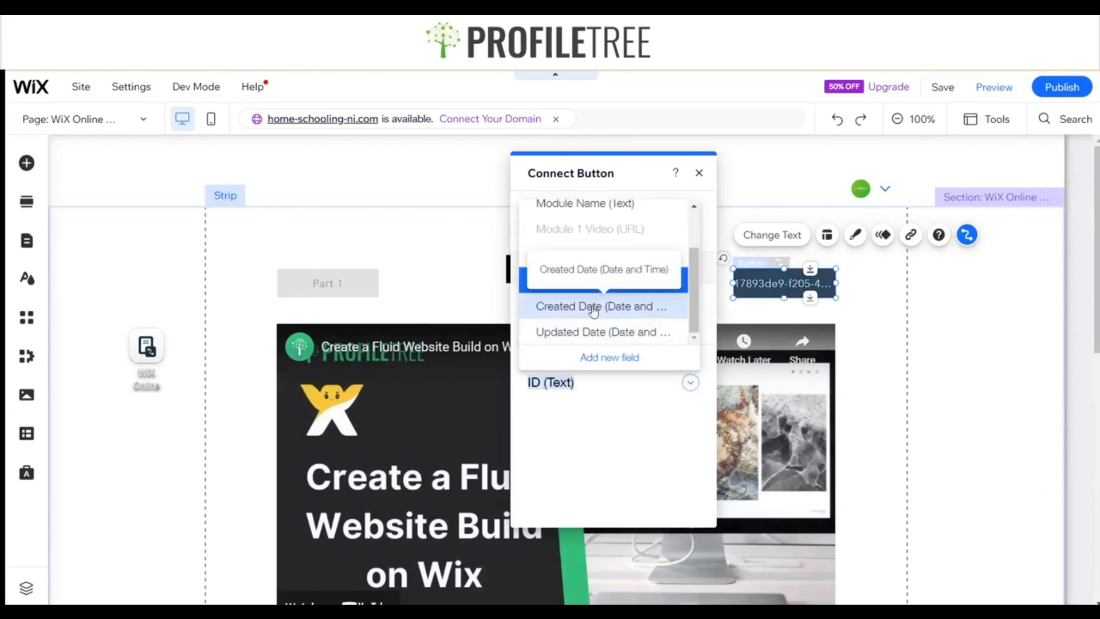
{"action": "scroll", "coordinate": [576, 267], "scroll_direction": "up", "scroll_amount": 2}
{"action": "left_click", "coordinate": [578, 262]}
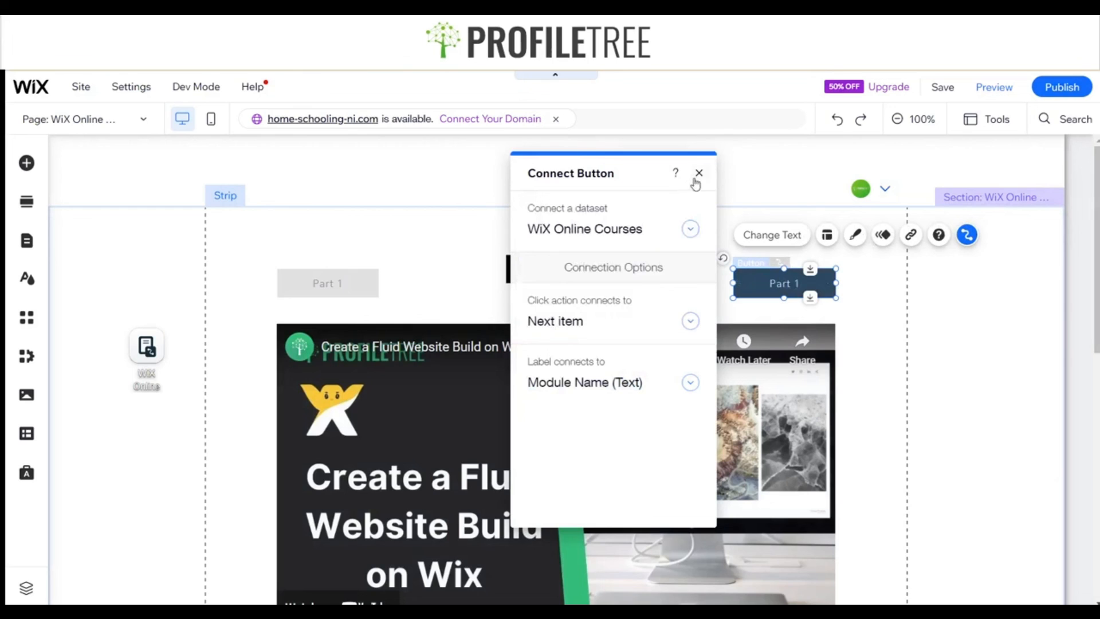
{"action": "left_click", "coordinate": [639, 379]}
{"action": "scroll", "coordinate": [614, 248], "scroll_direction": "up", "scroll_amount": 3}
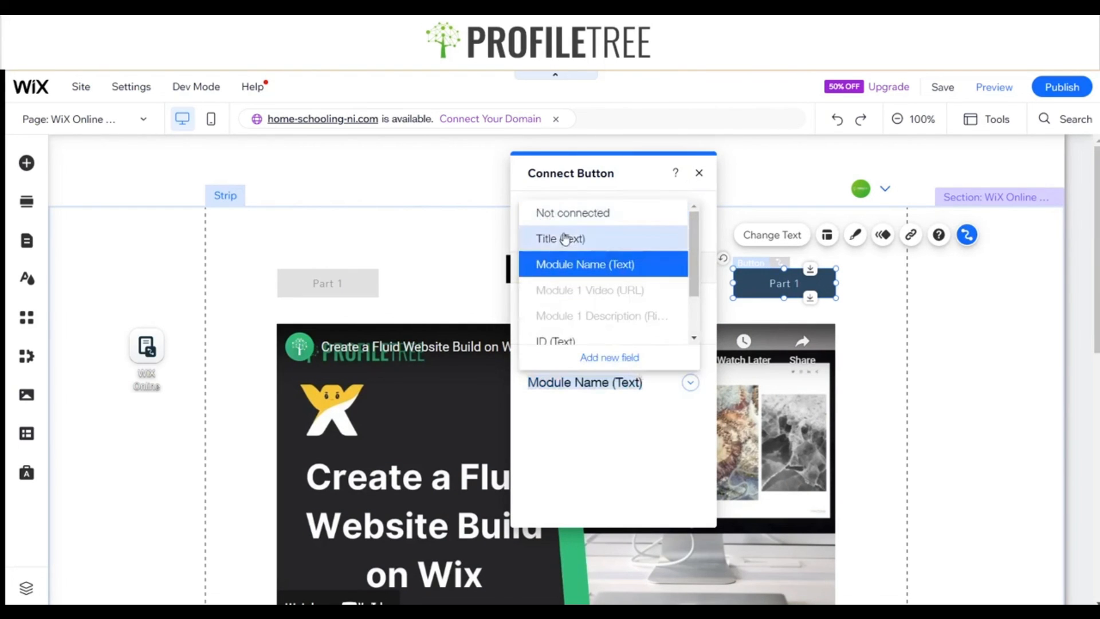
{"action": "left_click", "coordinate": [565, 238]}
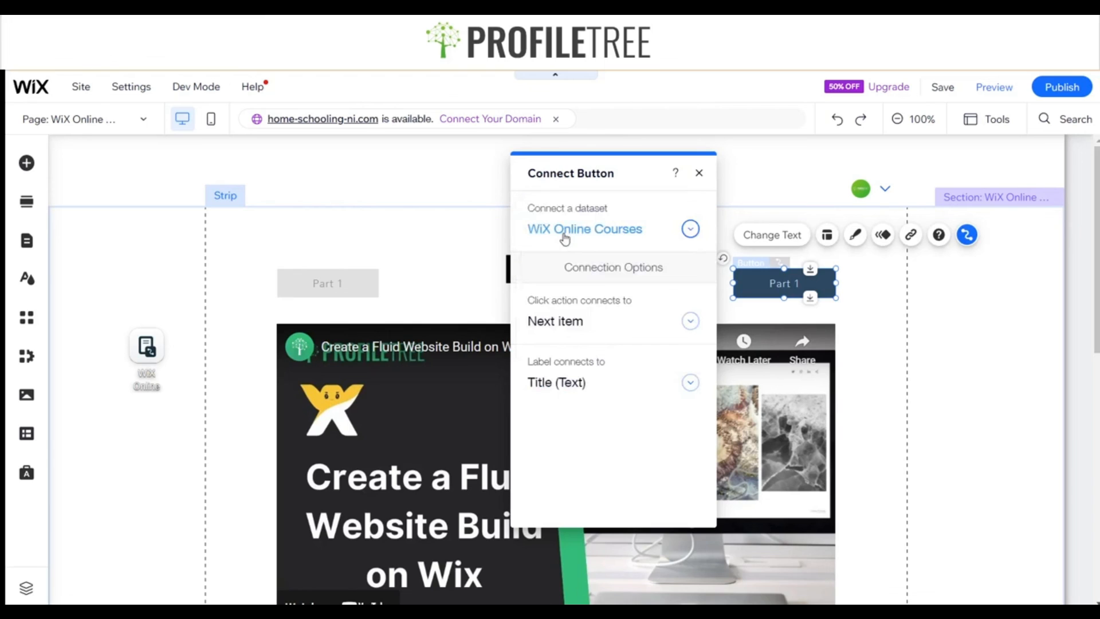
{"action": "left_click", "coordinate": [634, 382]}
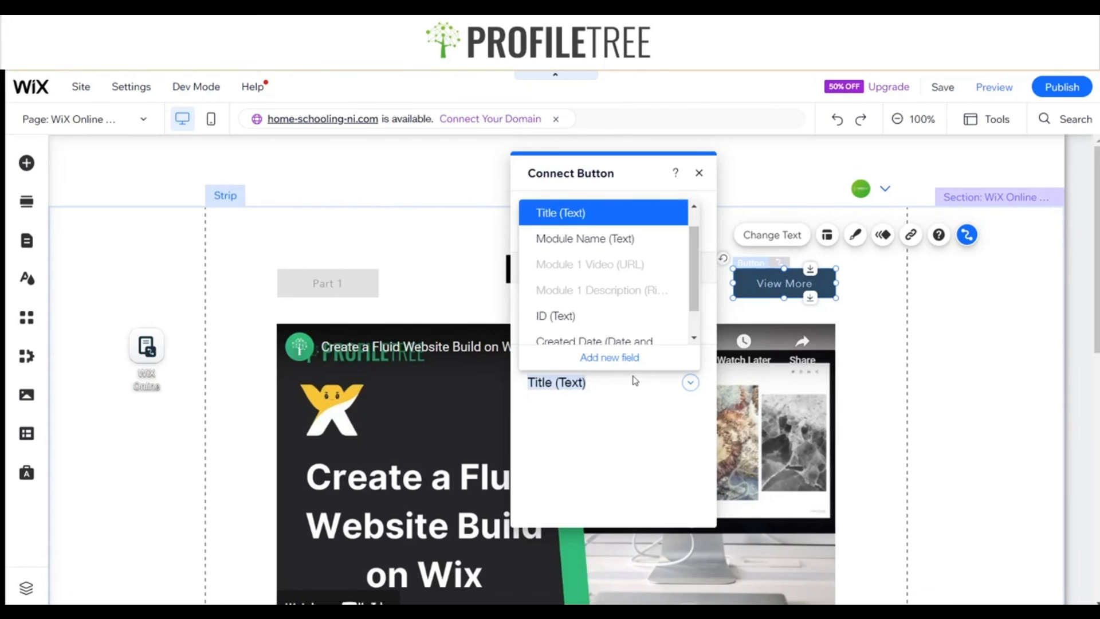
{"action": "left_click", "coordinate": [699, 172]}
{"action": "left_click", "coordinate": [745, 242]}
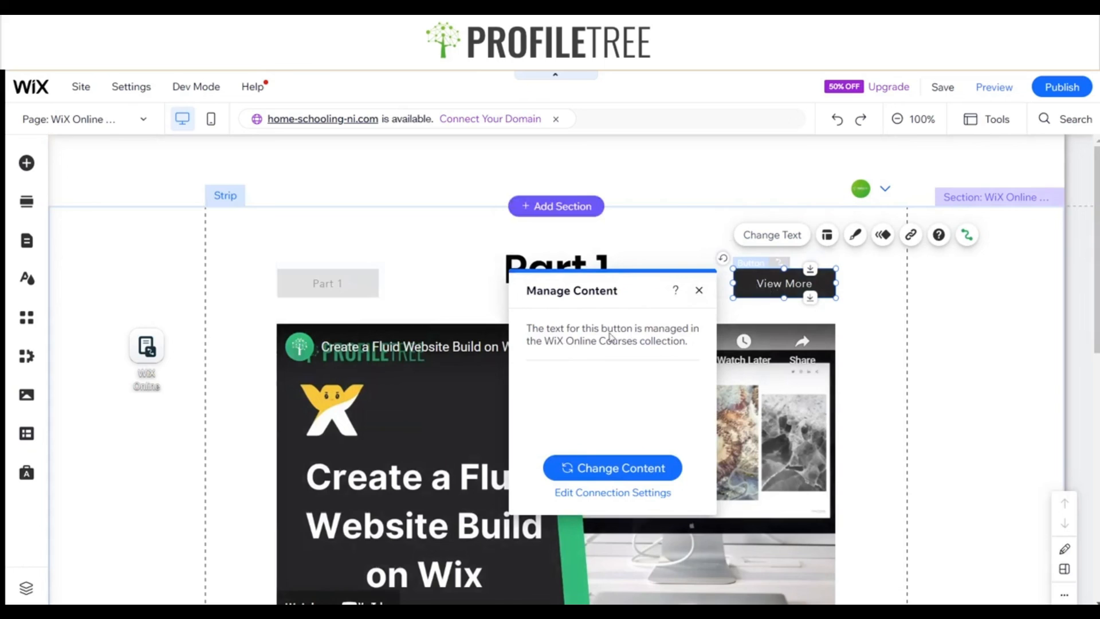
{"action": "left_click", "coordinate": [596, 468]}
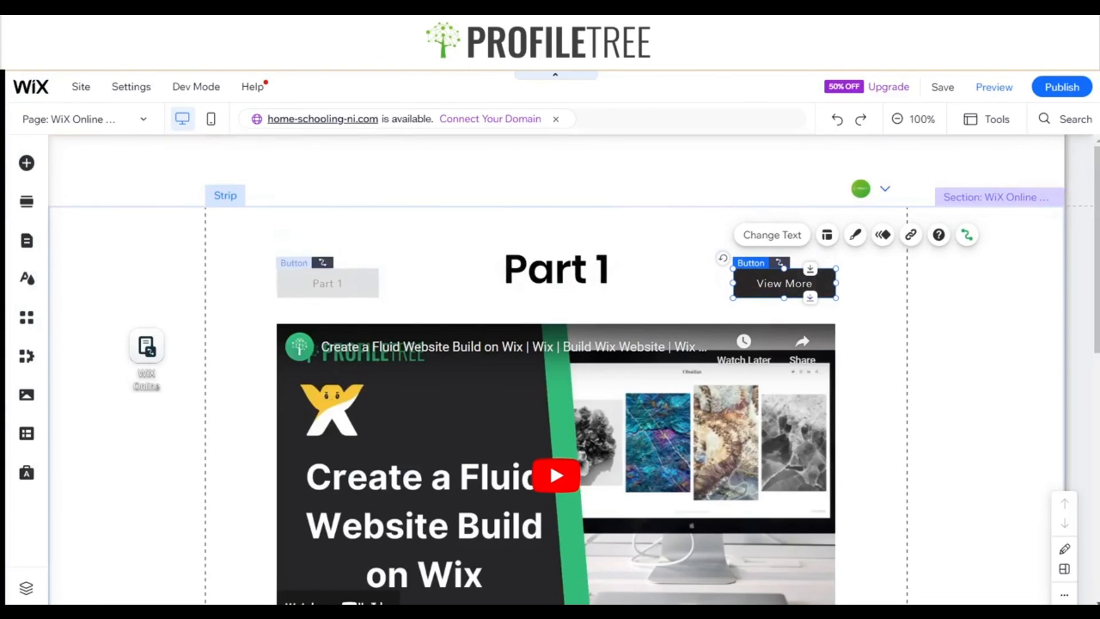
Connect the Part 1 previous button's label to Title (Text) and launch Preview.
{"action": "left_click", "coordinate": [313, 285]}
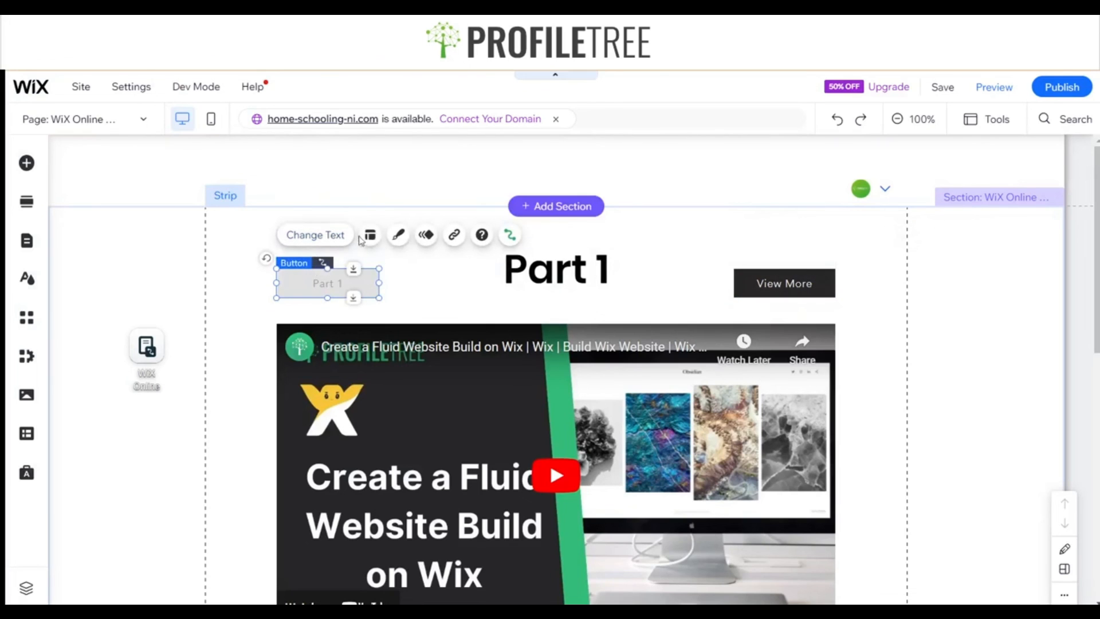
{"action": "left_click", "coordinate": [509, 235]}
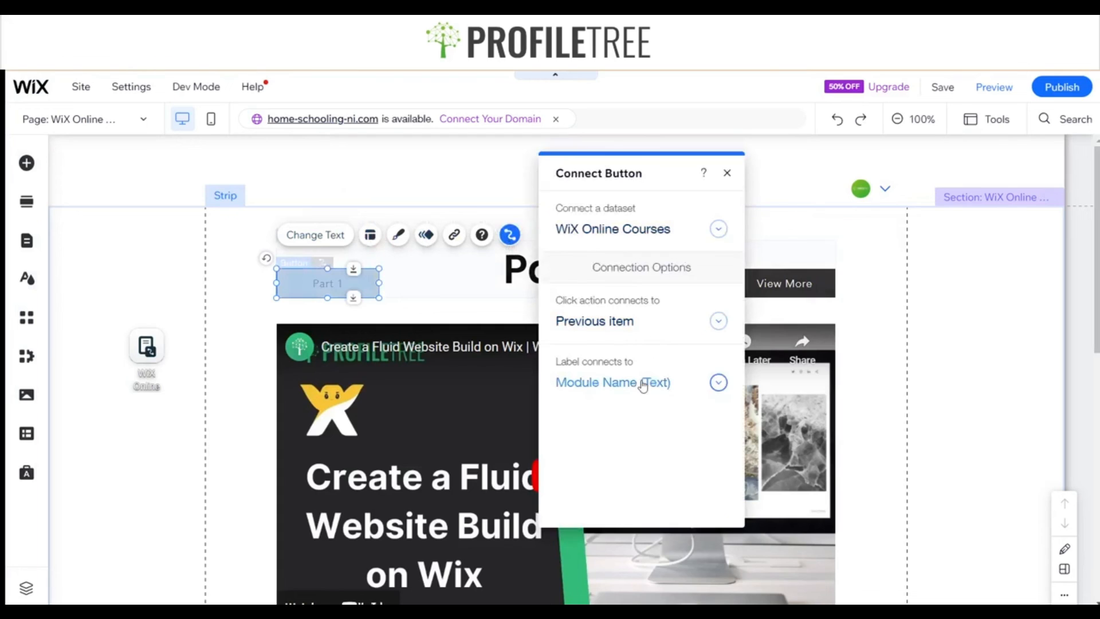
{"action": "left_click", "coordinate": [644, 384]}
{"action": "scroll", "coordinate": [637, 248], "scroll_direction": "up", "scroll_amount": 2}
{"action": "left_click", "coordinate": [625, 243]}
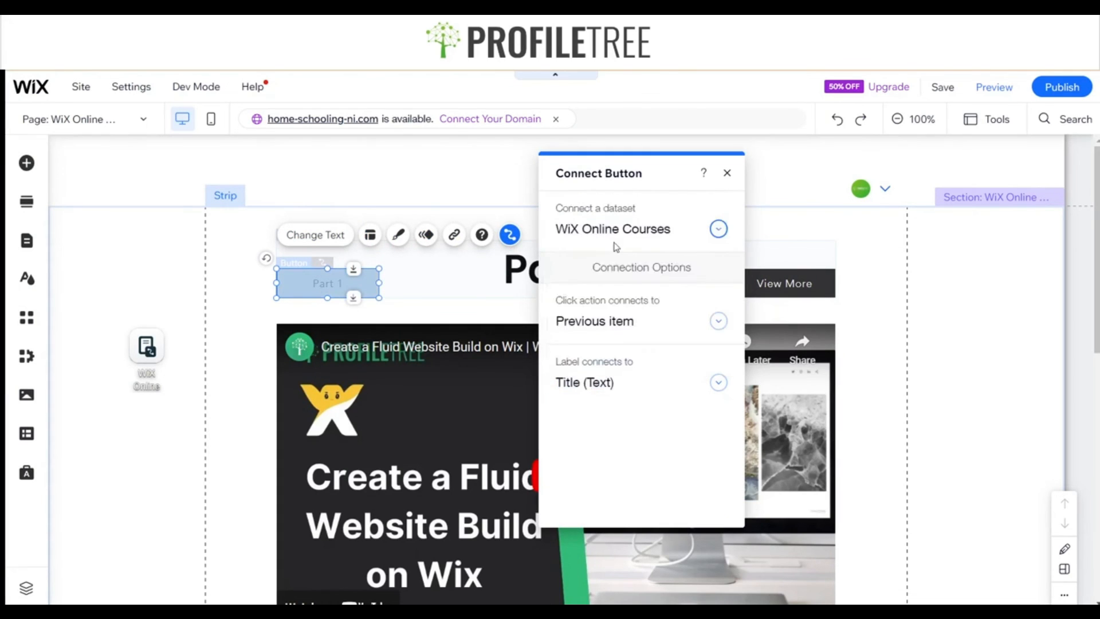
{"action": "left_click", "coordinate": [728, 172]}
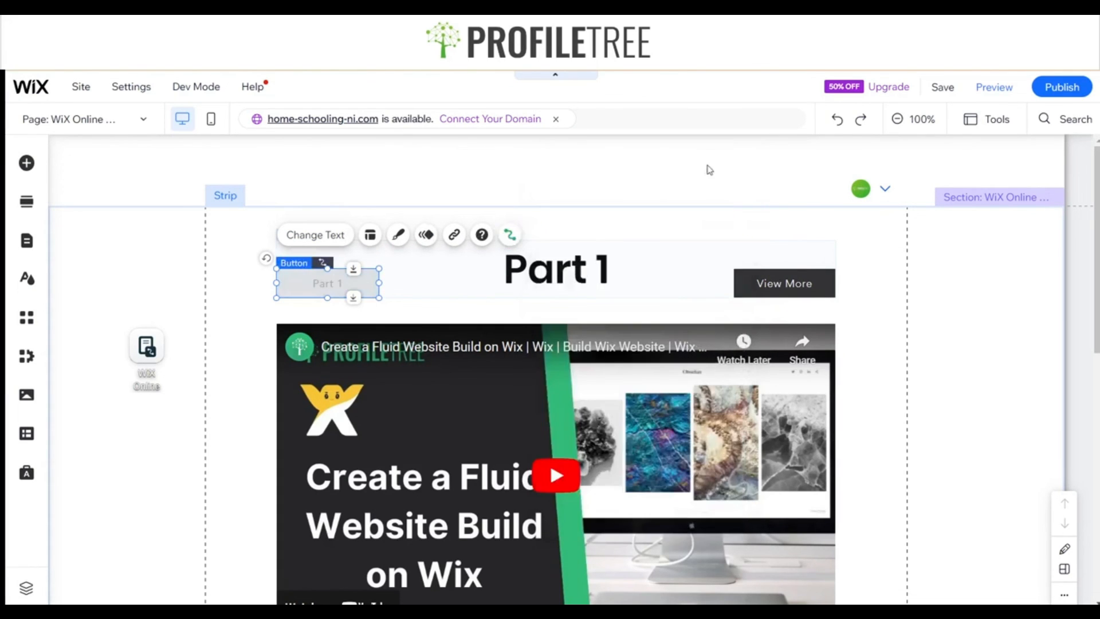
{"action": "left_click", "coordinate": [997, 93]}
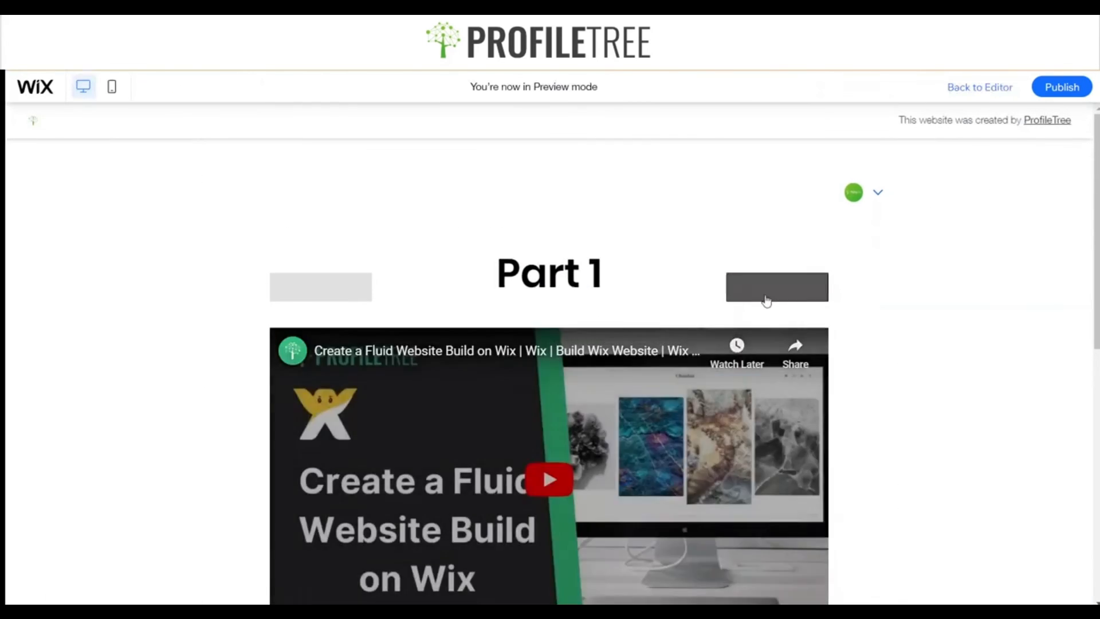
Navigate Part 1 → 2 → 1 → 2 → 3, then back to 2 and 1.
{"action": "left_click", "coordinate": [767, 295]}
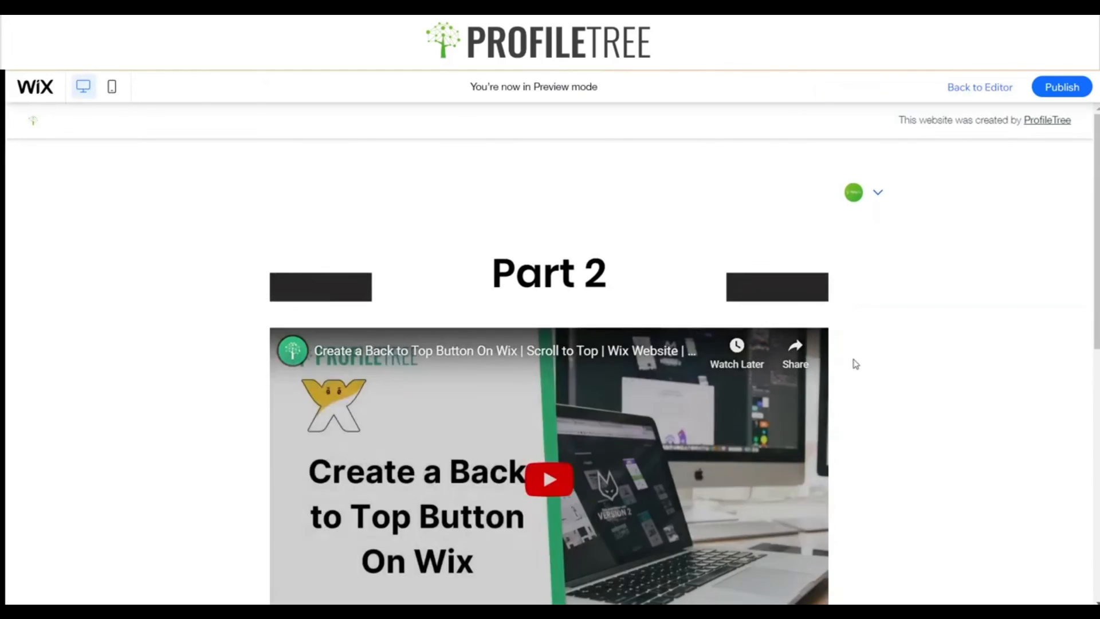
{"action": "left_click", "coordinate": [334, 300]}
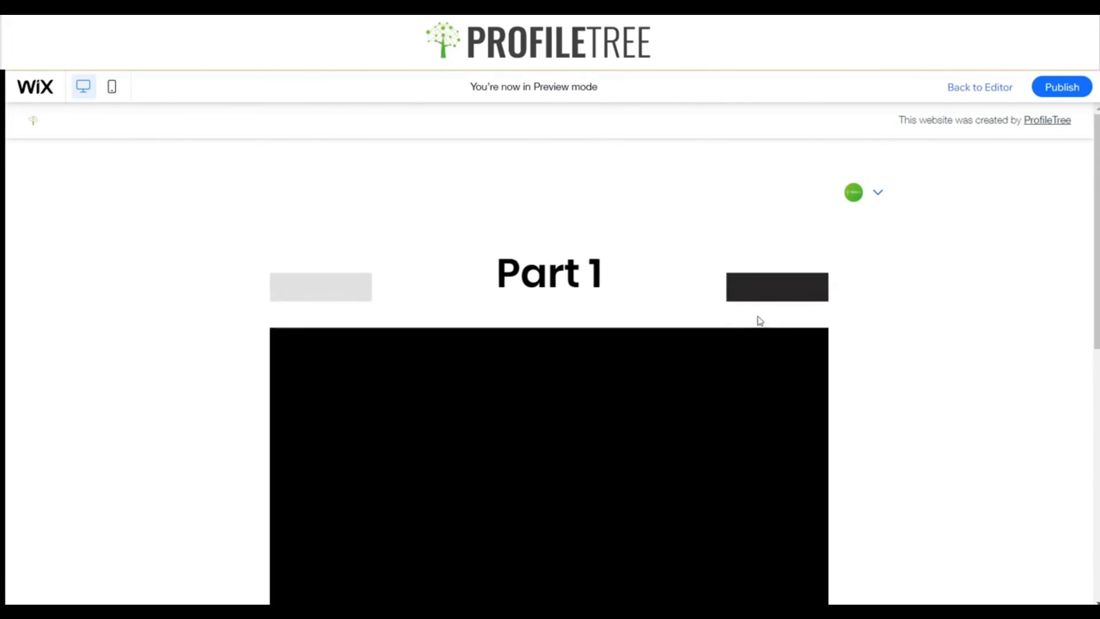
{"action": "left_click", "coordinate": [801, 296]}
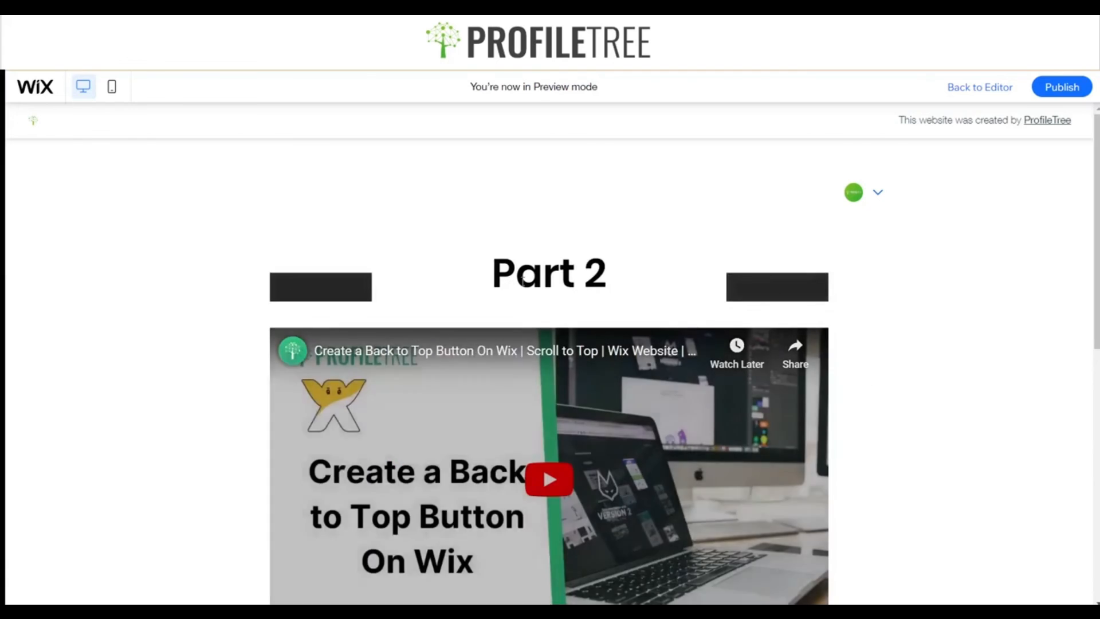
{"action": "left_click", "coordinate": [793, 298]}
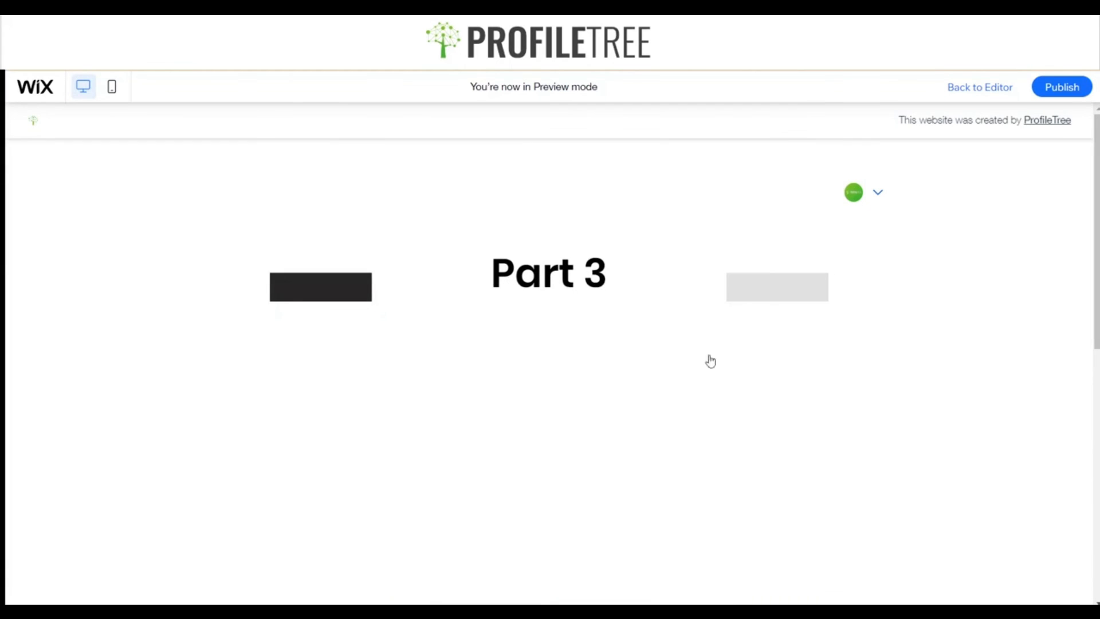
{"action": "left_click", "coordinate": [368, 286]}
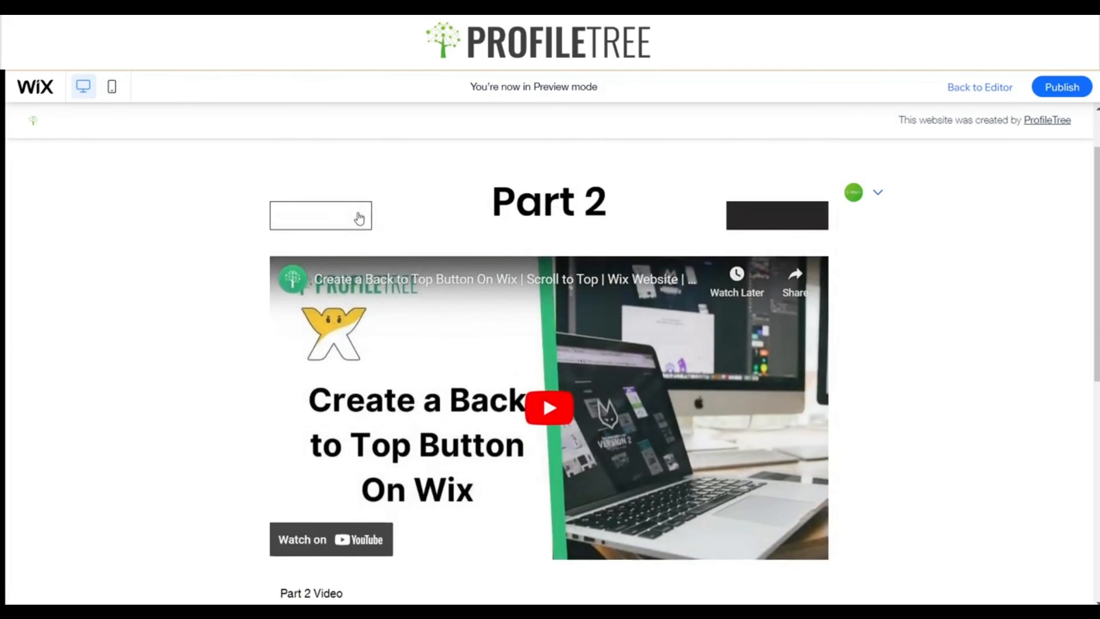
{"action": "left_click", "coordinate": [361, 216]}
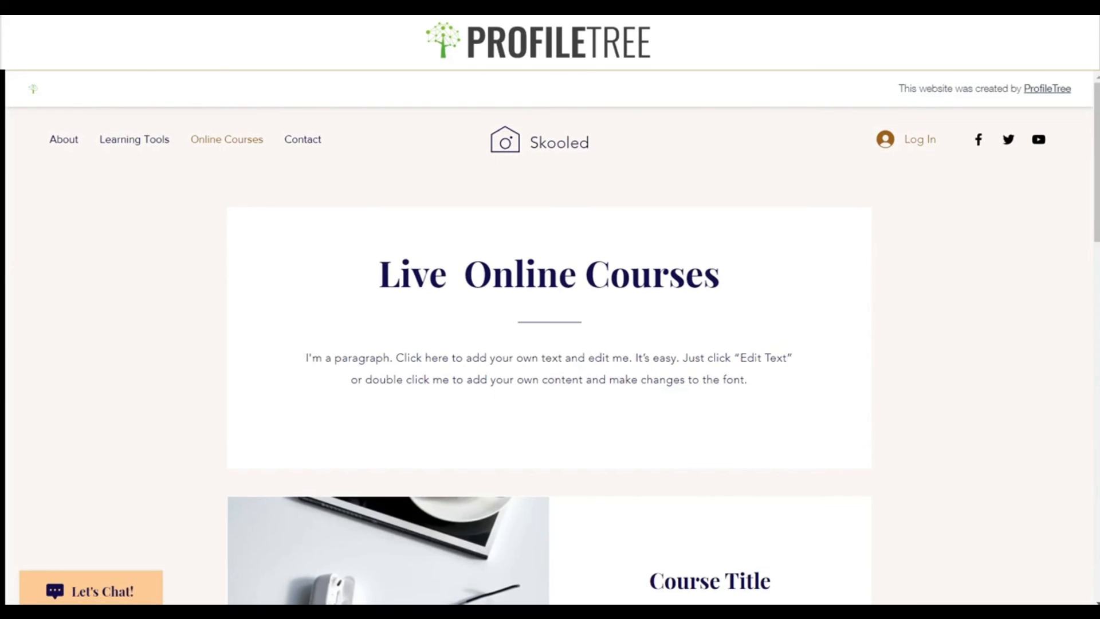
Open the £120.00 course's detail page and read its About, Start Date and Price sections.
{"action": "scroll", "coordinate": [549, 395], "scroll_direction": "down", "scroll_amount": 5}
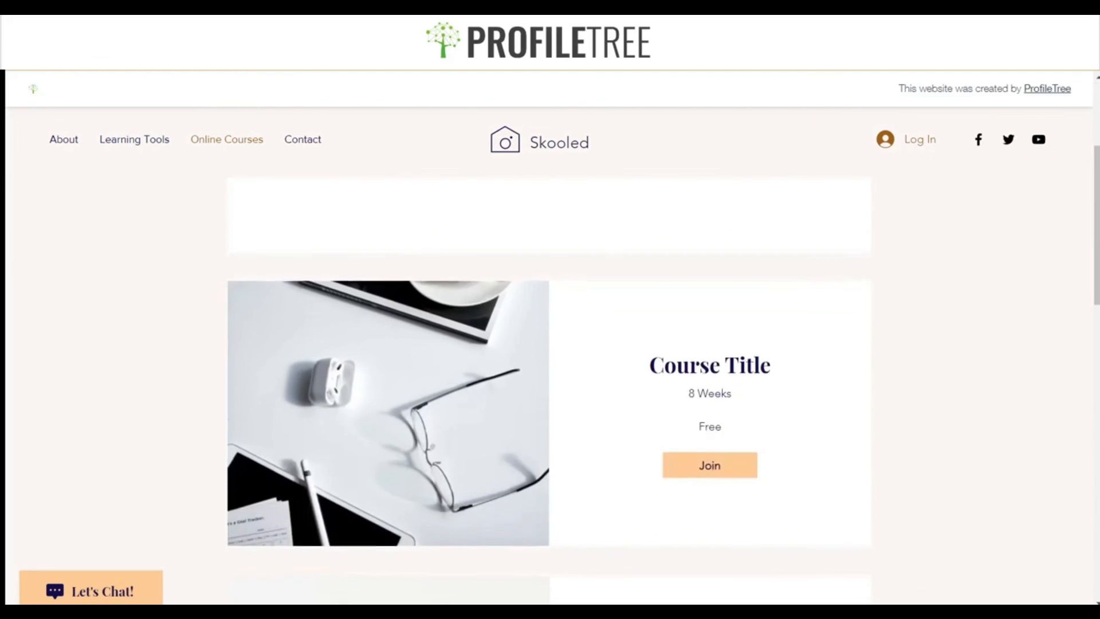
{"action": "scroll", "coordinate": [549, 389], "scroll_direction": "down", "scroll_amount": 5}
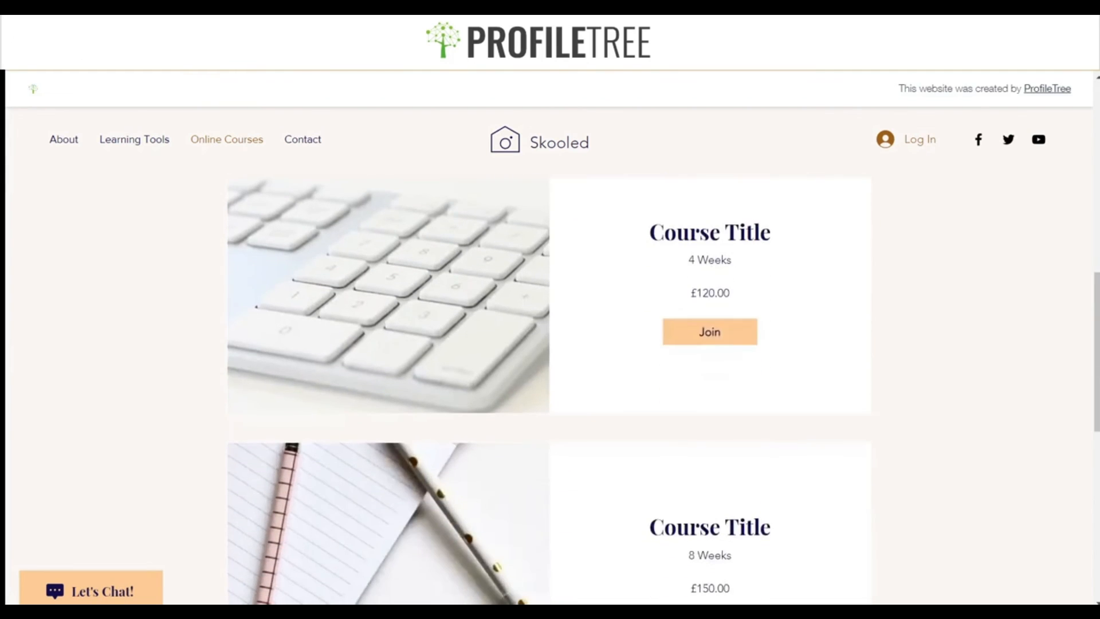
{"action": "left_click", "coordinate": [697, 333]}
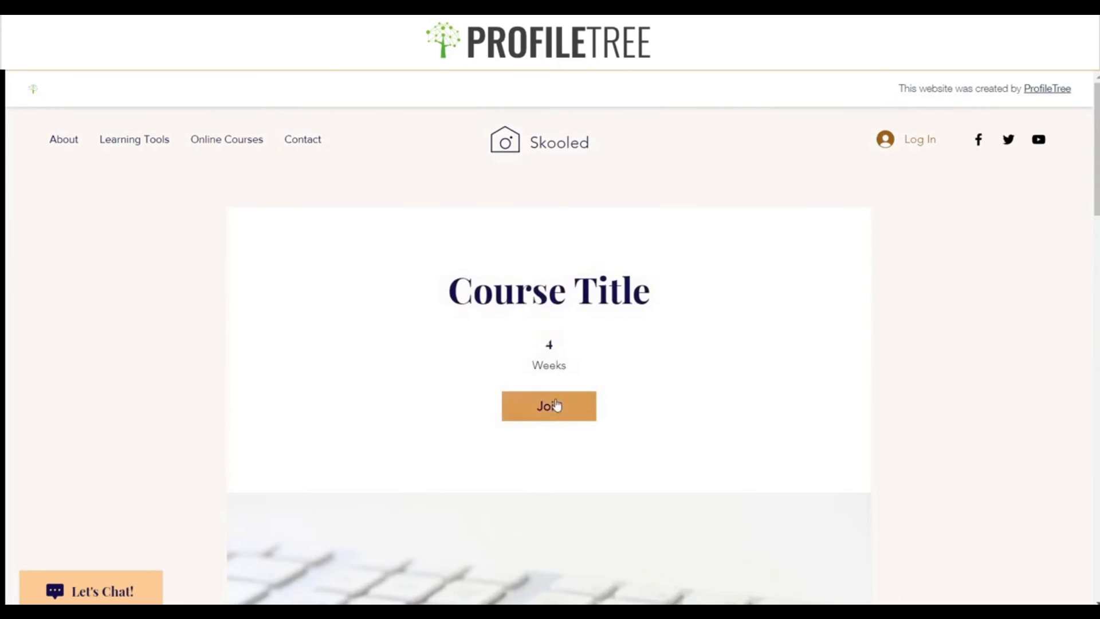
{"action": "scroll", "coordinate": [814, 419], "scroll_direction": "down", "scroll_amount": 10}
{"action": "scroll", "coordinate": [614, 368], "scroll_direction": "down", "scroll_amount": 6}
{"action": "scroll", "coordinate": [614, 369], "scroll_direction": "up", "scroll_amount": 10}
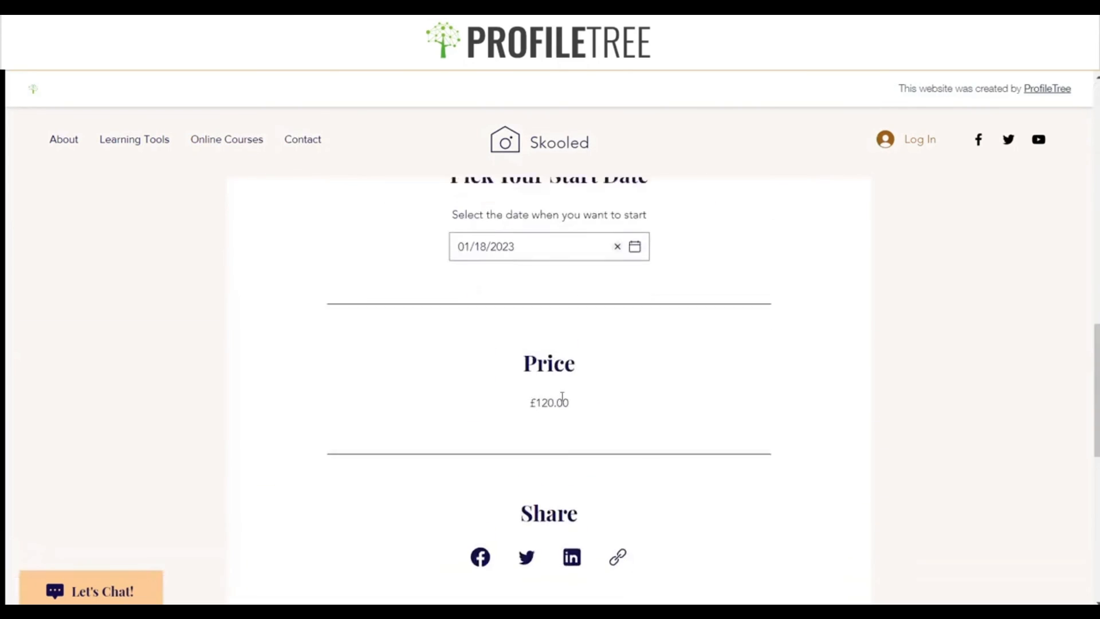
{"action": "left_click_drag", "start_coordinate": [536, 542], "coordinate": [617, 541]}
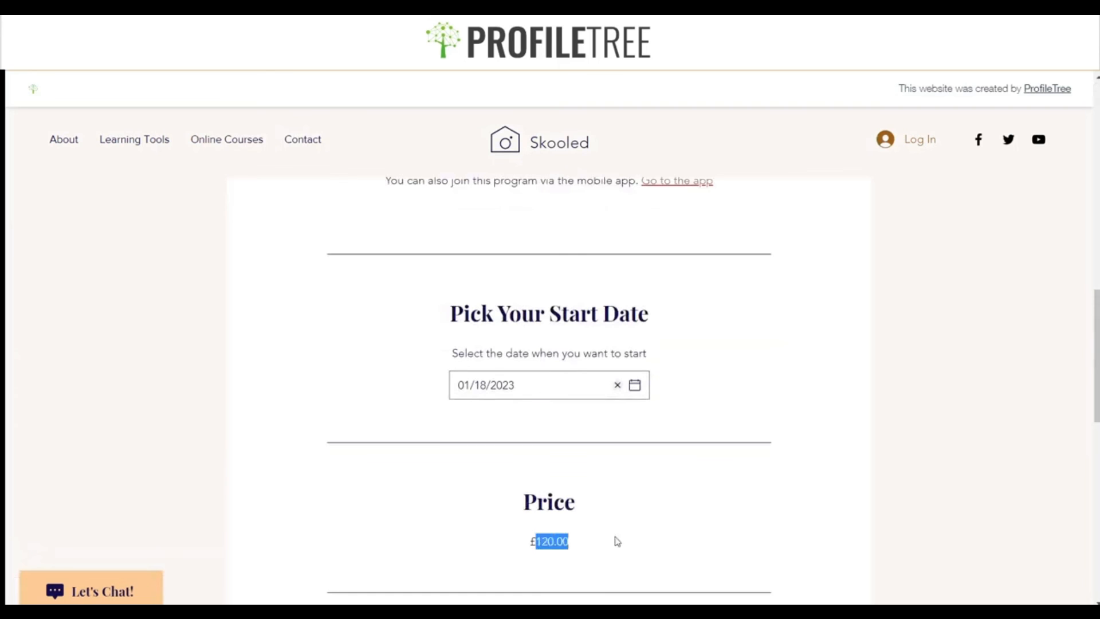
{"action": "left_click", "coordinate": [571, 375]}
{"action": "scroll", "coordinate": [537, 317], "scroll_direction": "up", "scroll_amount": 2}
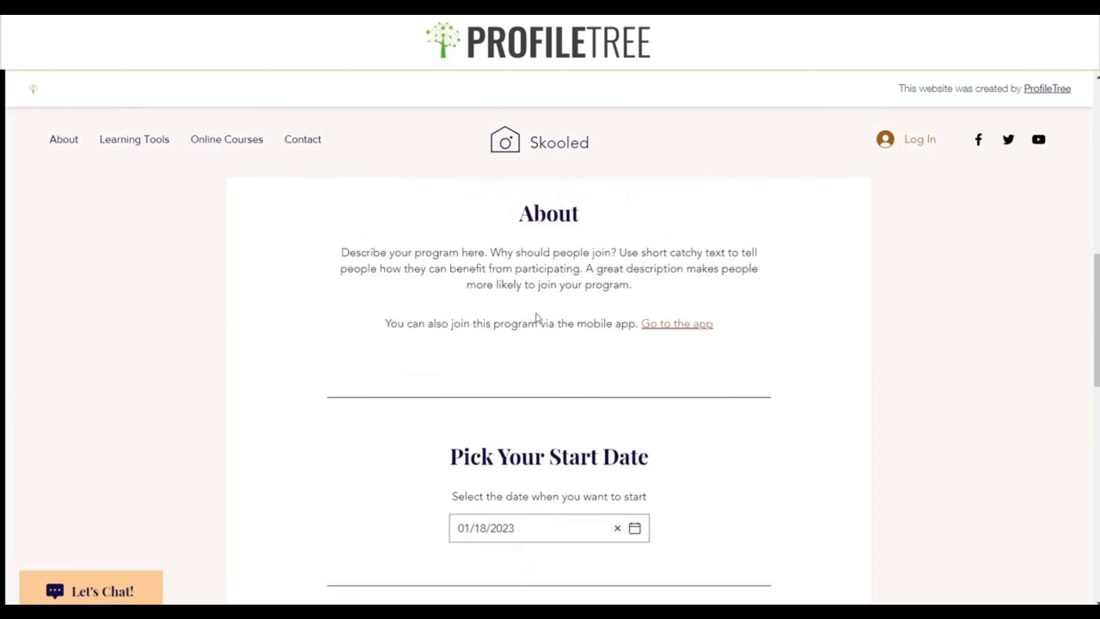
{"action": "scroll", "coordinate": [560, 459], "scroll_direction": "down", "scroll_amount": 7}
{"action": "scroll", "coordinate": [570, 444], "scroll_direction": "up", "scroll_amount": 10}
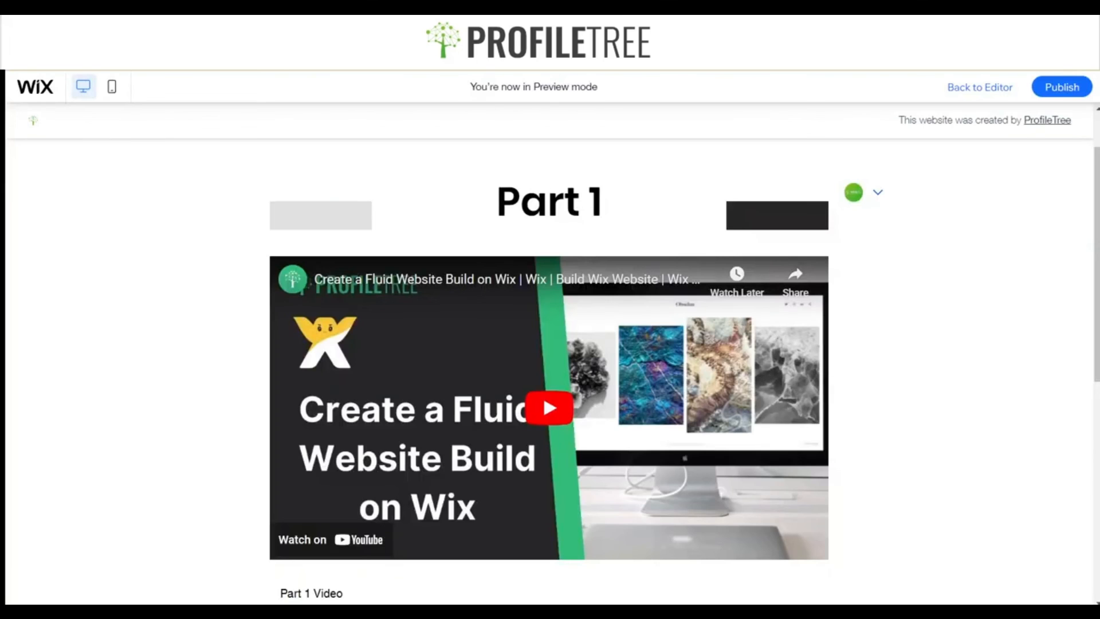
Go from Part 1 to Part 2, back to Part 1, then forward through Part 2 to Part 3.
{"action": "left_click", "coordinate": [794, 224]}
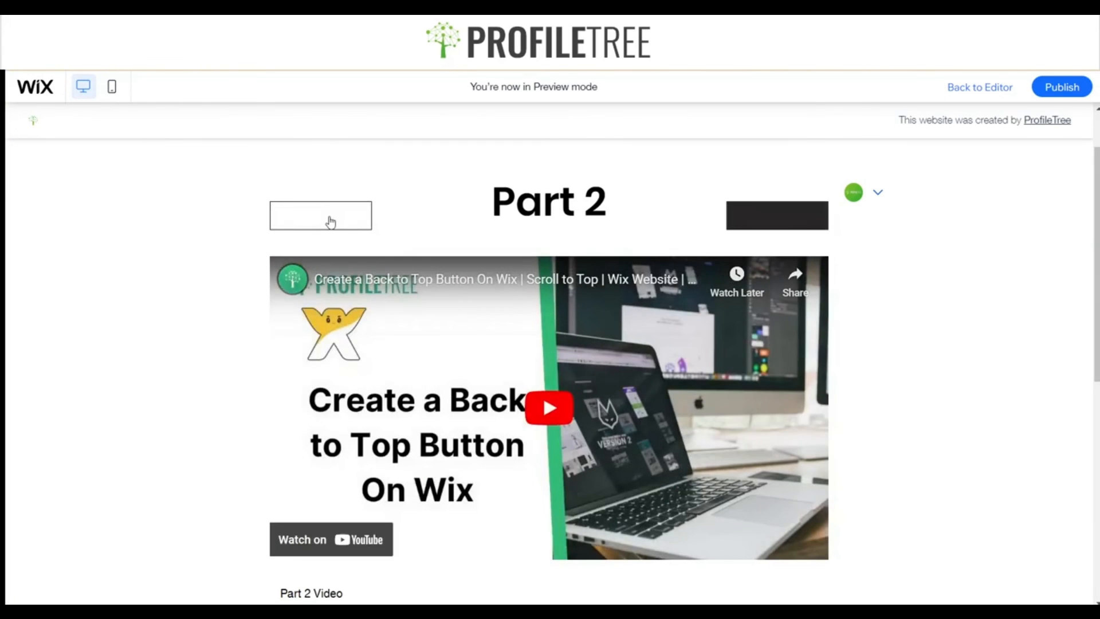
{"action": "left_click", "coordinate": [331, 220]}
{"action": "left_click", "coordinate": [745, 224]}
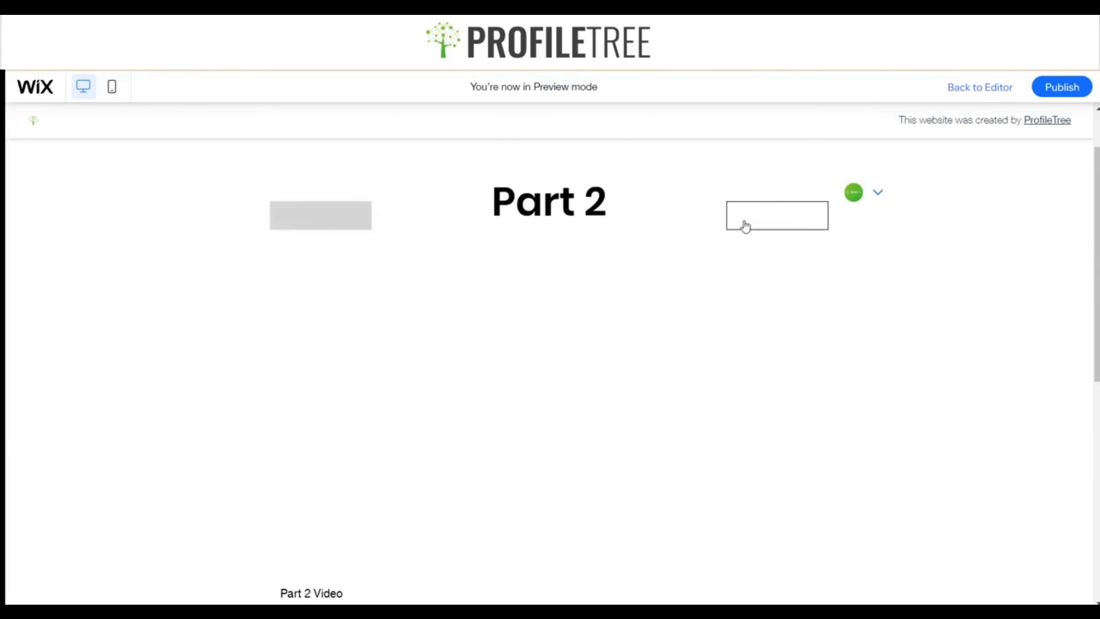
{"action": "left_click", "coordinate": [747, 225]}
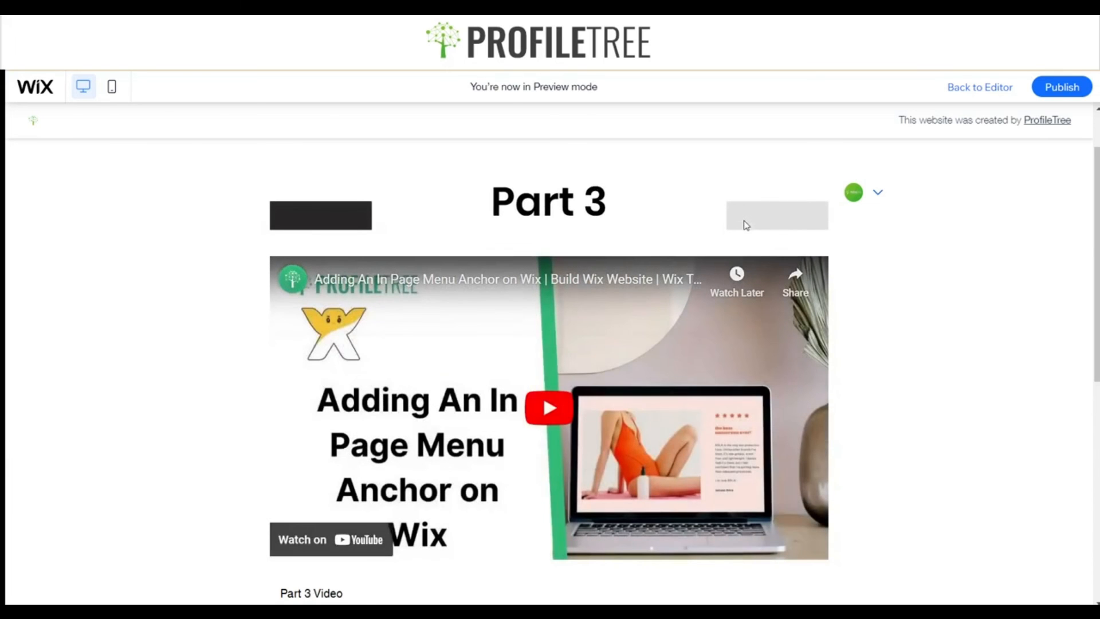